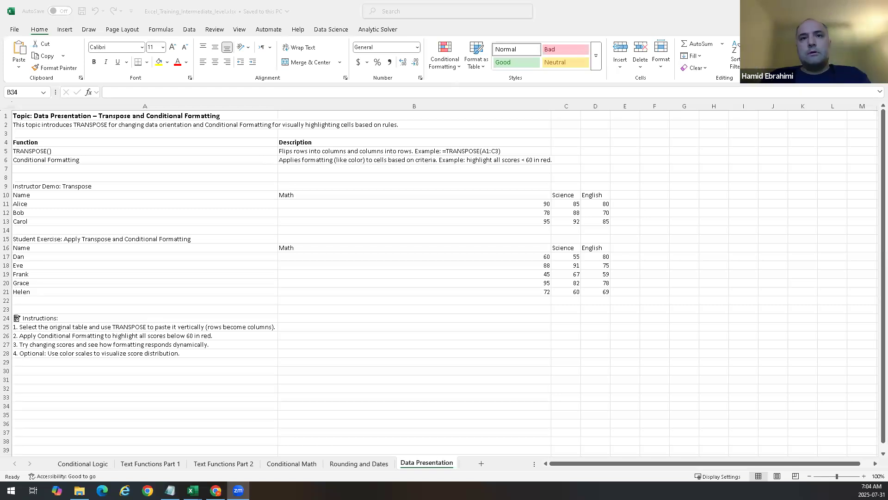
left_click(537, 260)
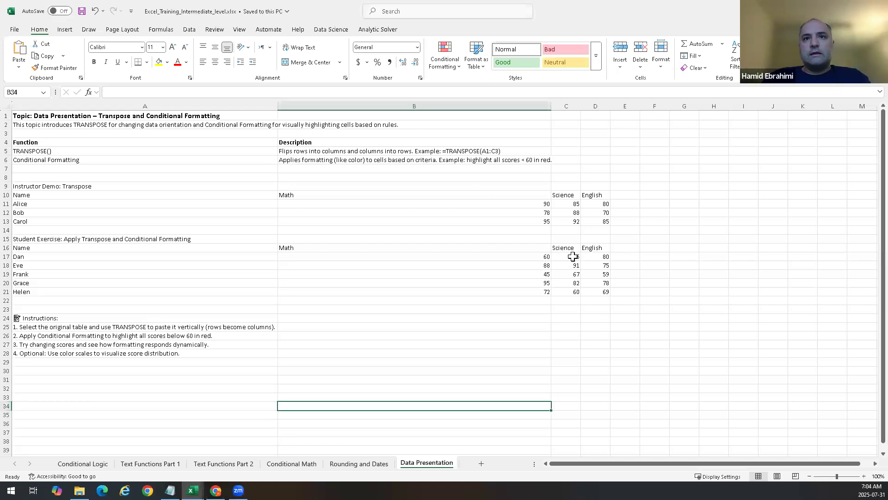
left_click_drag(541, 245, 599, 291)
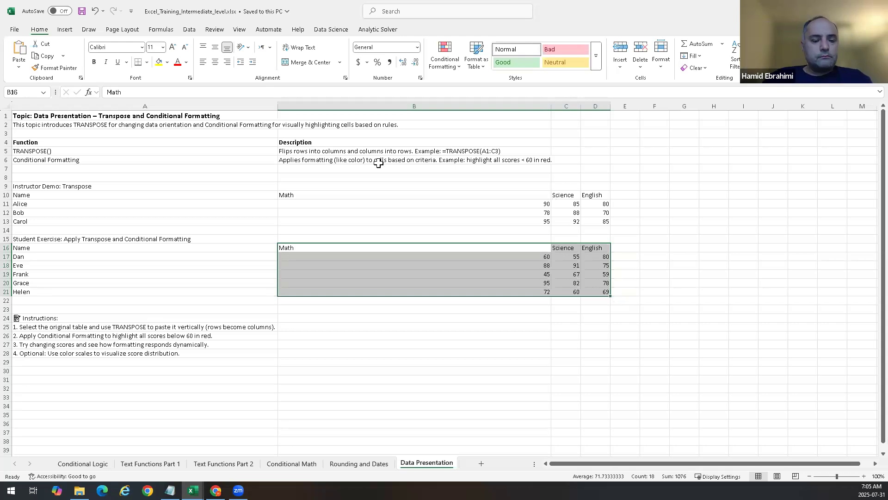
left_click(683, 186)
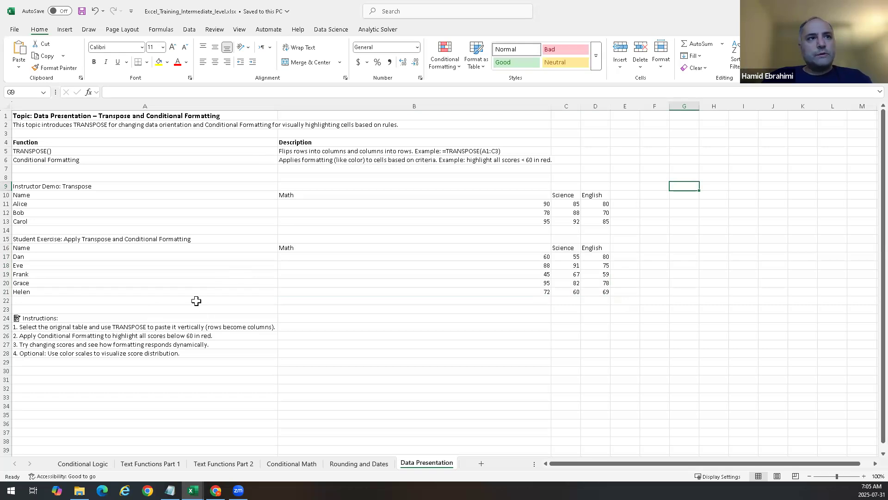
Step: Start a TRANSPOSE formula in cell F10 for flipping the instructor demo score table
left_click_drag(46, 194, 600, 221)
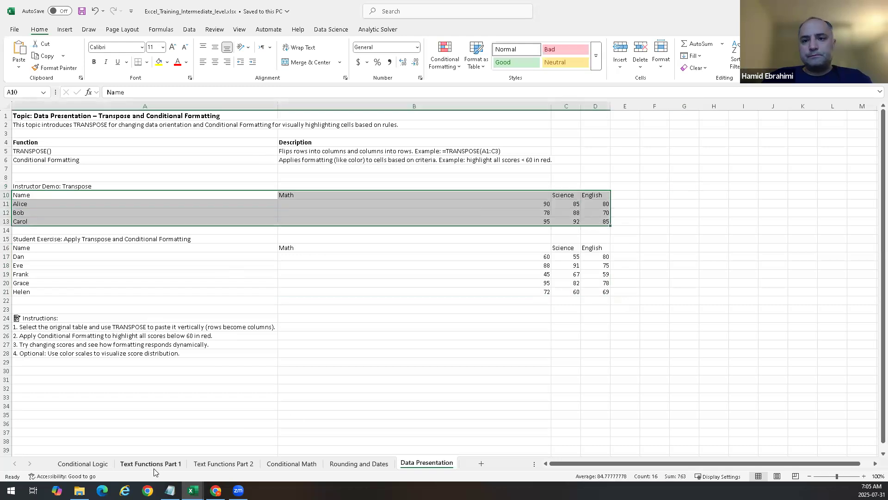
left_click(651, 194)
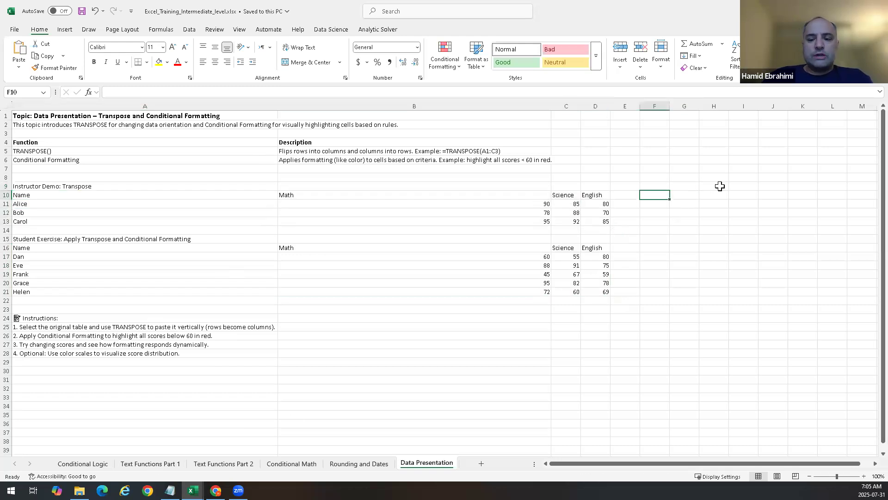
type("=tran")
key("BackSpace")
key("BackSpace")
key("BackSpace")
key("BackSpace")
key("BackSpace")
type("=")
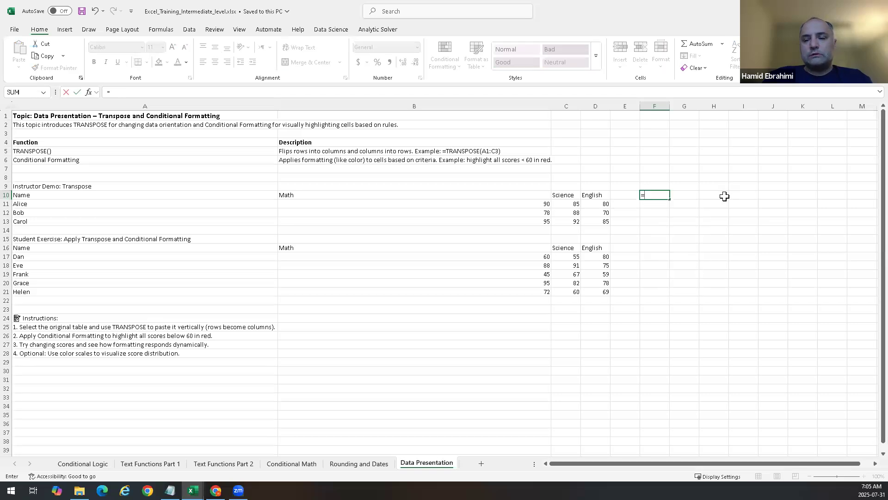
type("tr")
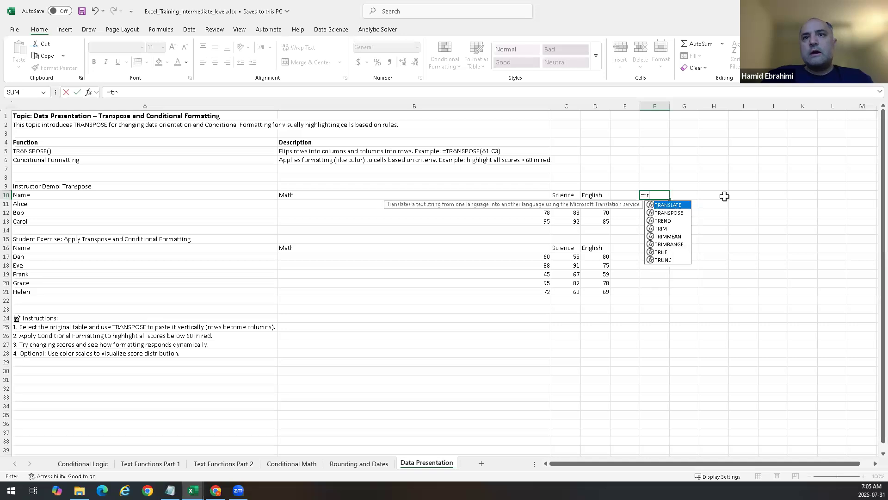
type("ansp")
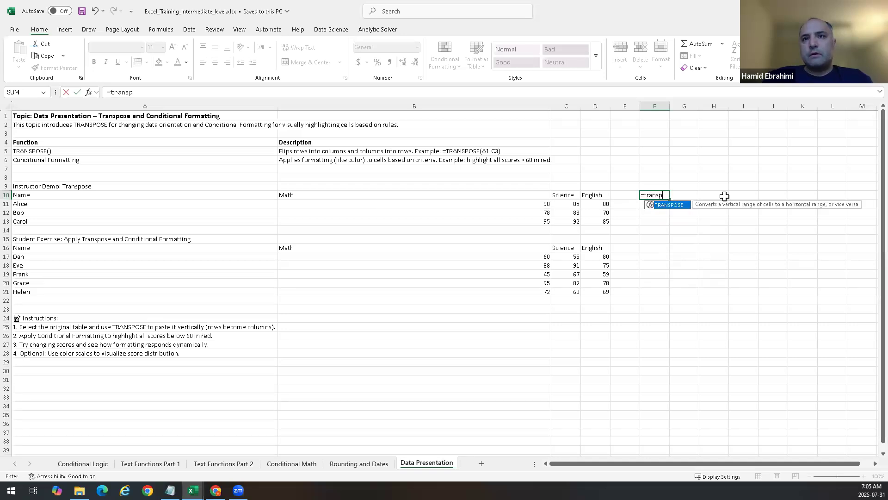
key("Tab")
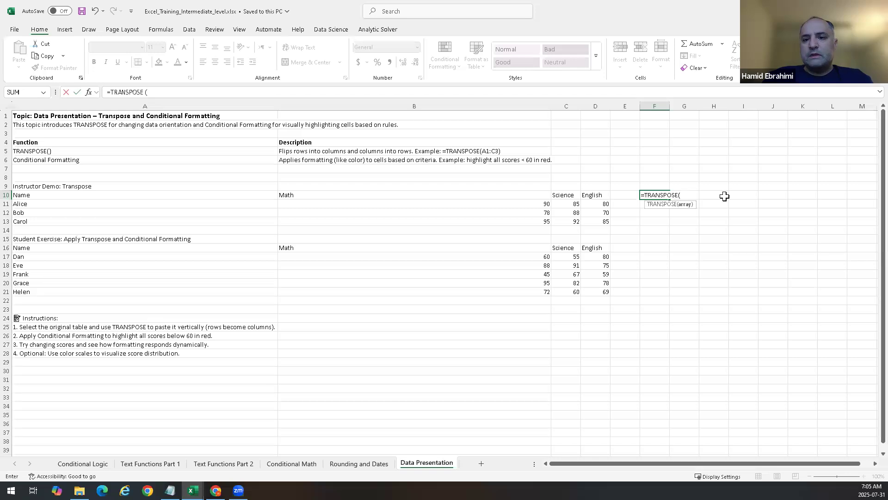
key("BackSpace")
key("BackSpace")
key("BackSpace")
key("BackSpace")
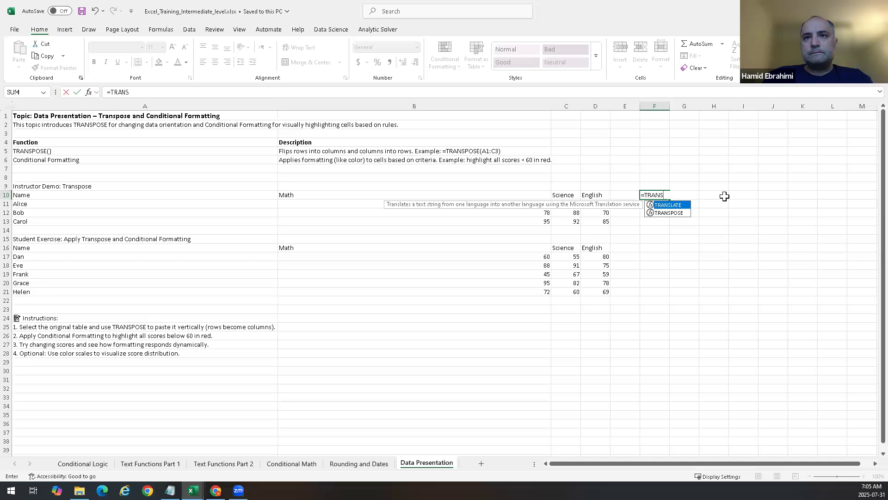
key("Down")
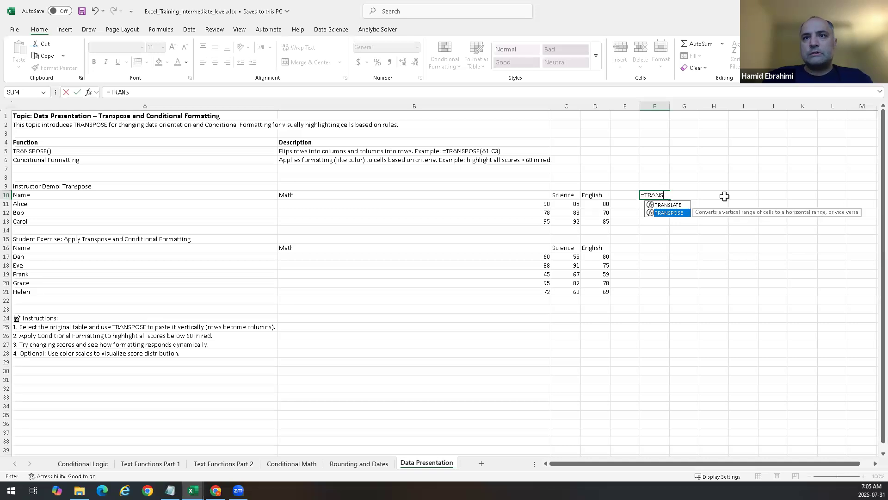
key("Up")
key("Tab")
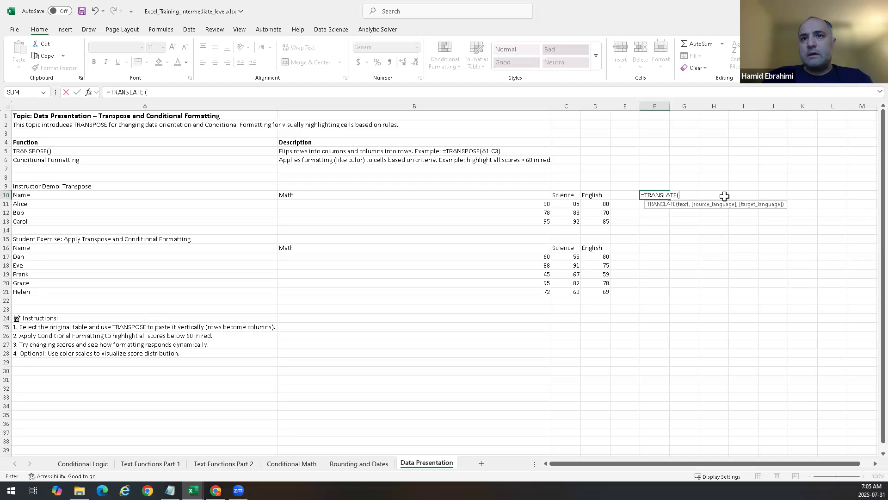
type("\\\\")
key("BackSpace")
key("BackSpace")
key("BackSpace")
key("BackSpace")
key("BackSpace")
key("BackSpace")
key("BackSpace")
key("BackSpace")
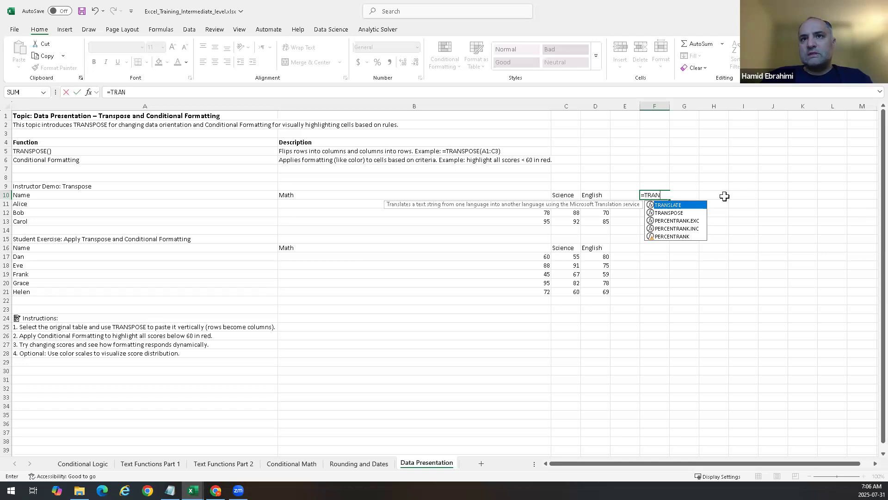
Step: Complete the formula in F10 as =TRANSPOSE(A10:D13) so the demo table appears flipped
key("Down")
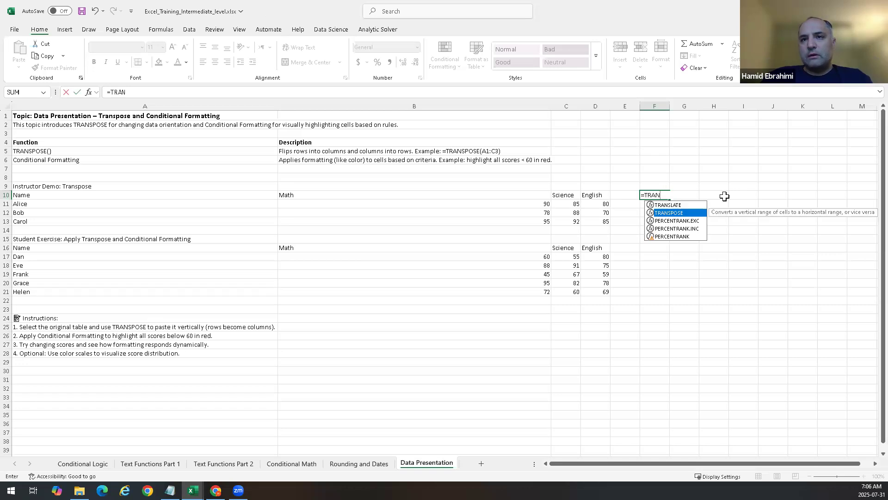
key("Tab")
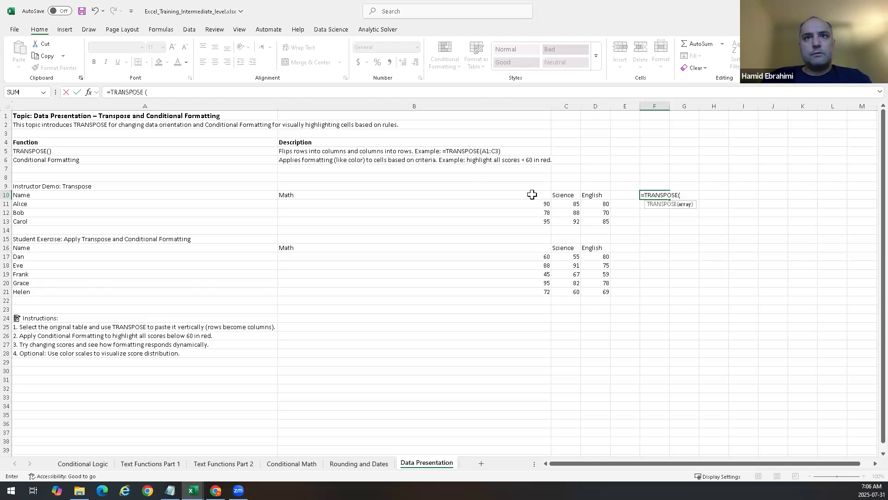
left_click_drag(63, 193, 600, 220)
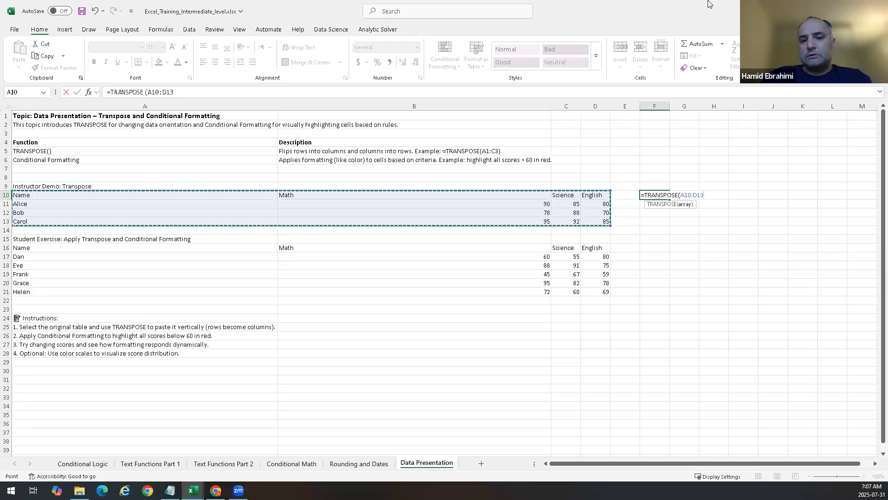
key("Return")
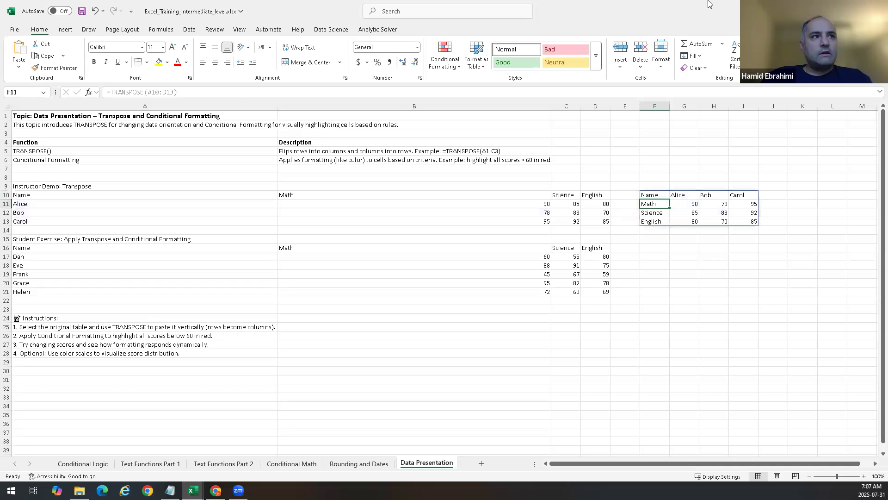
Step: Compare the original table's name and Math columns with the rows of the transposed table
left_click_drag(44, 194, 49, 221)
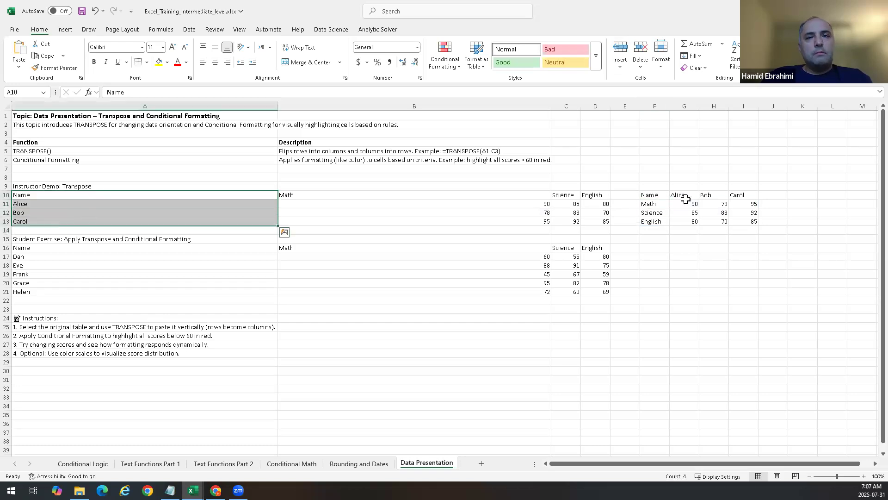
left_click_drag(649, 192, 753, 195)
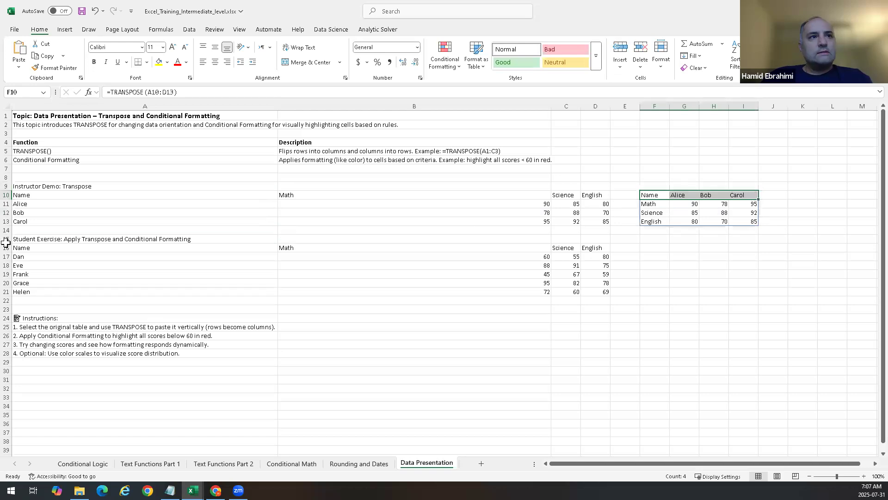
left_click_drag(313, 195, 490, 230)
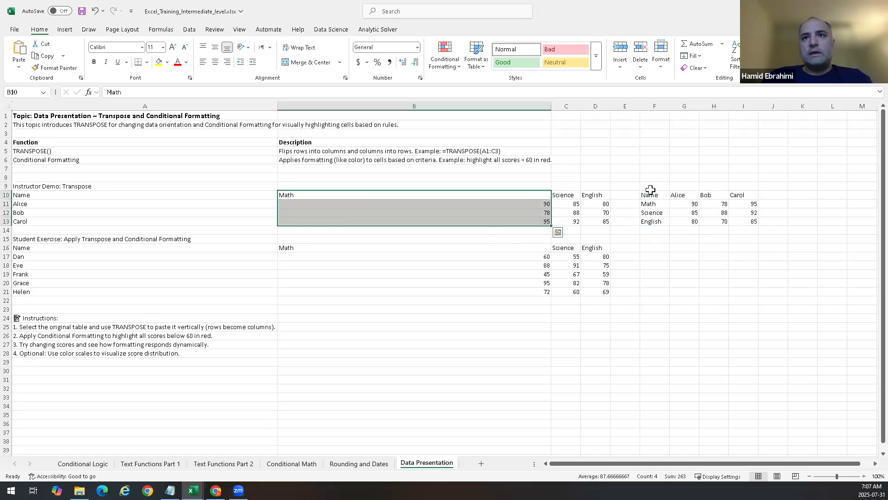
left_click_drag(652, 205, 750, 204)
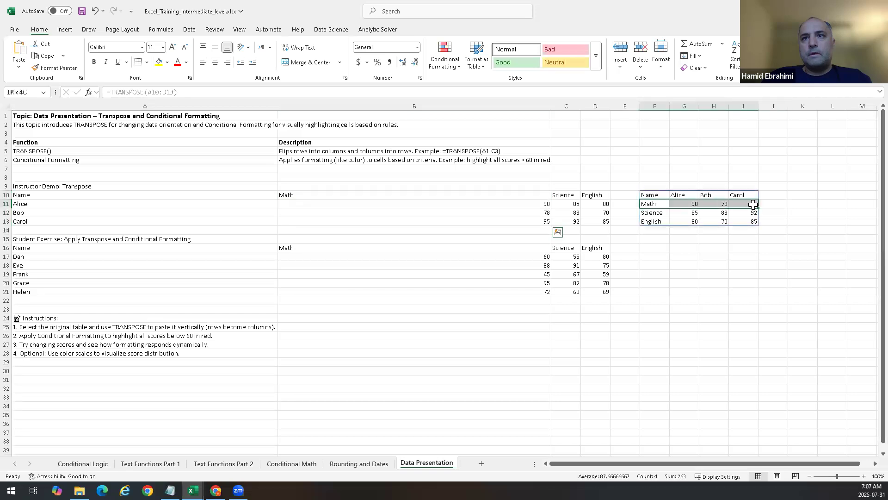
left_click_drag(651, 212, 708, 211)
left_click_drag(649, 222, 742, 221)
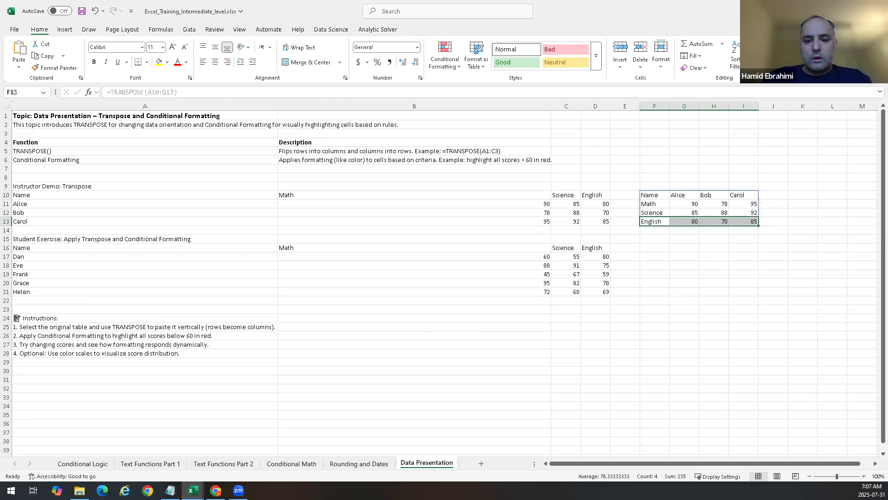
key("alt+Tab")
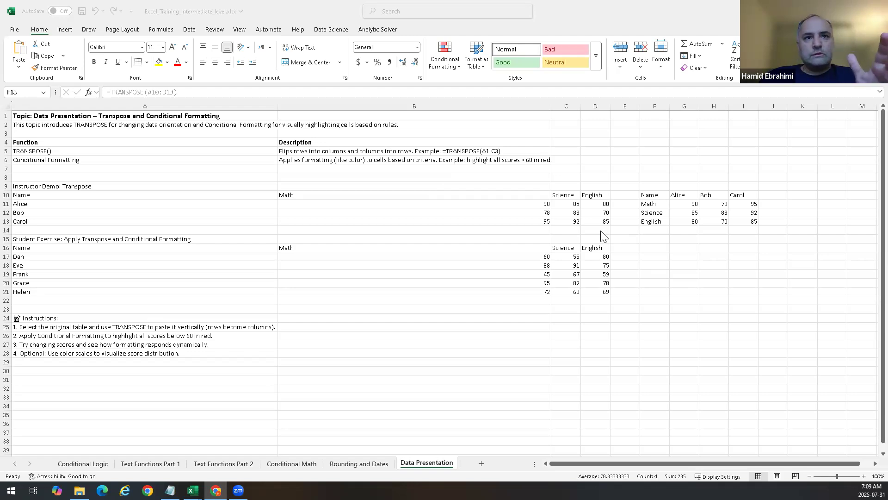
Step: Apply a Less Than 90 highlight rule with Light Red Fill with Dark Red Text to cell G11
left_click(679, 209)
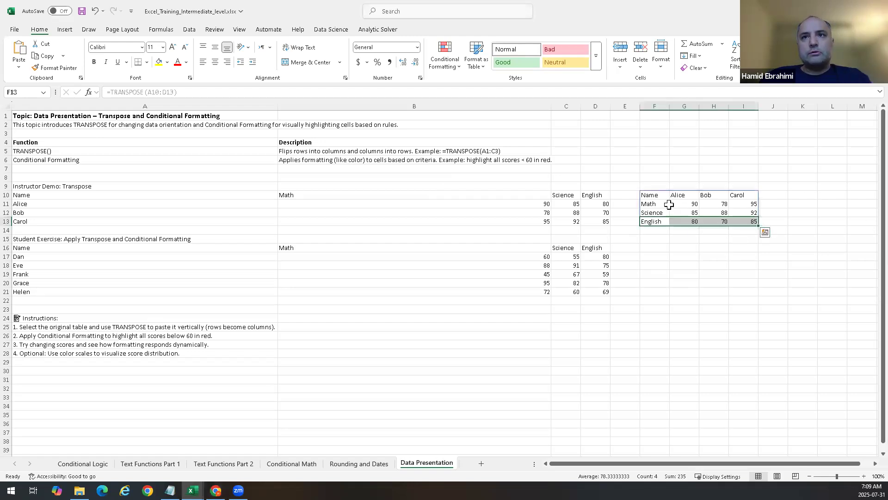
left_click(697, 206)
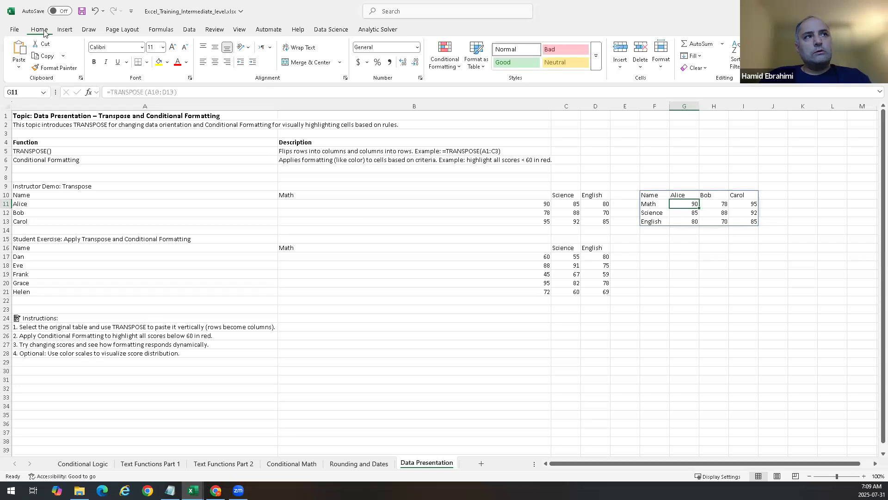
left_click(453, 67)
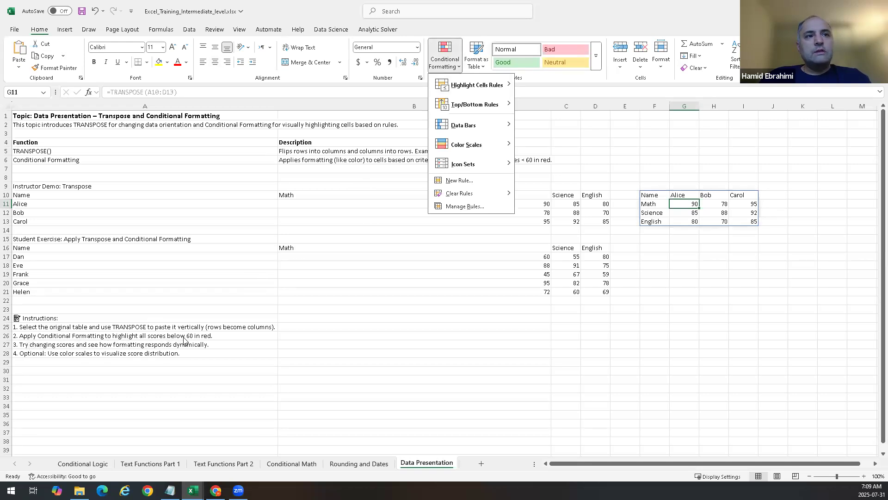
mouse_move(493, 95)
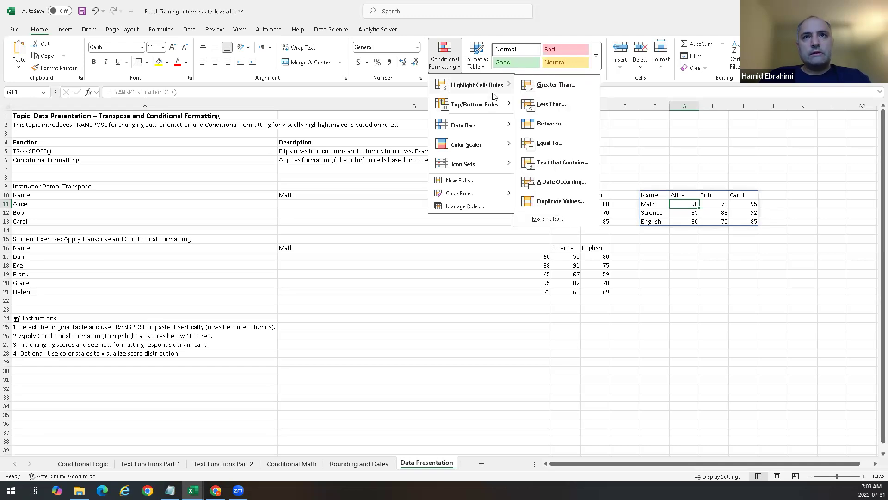
left_click(557, 109)
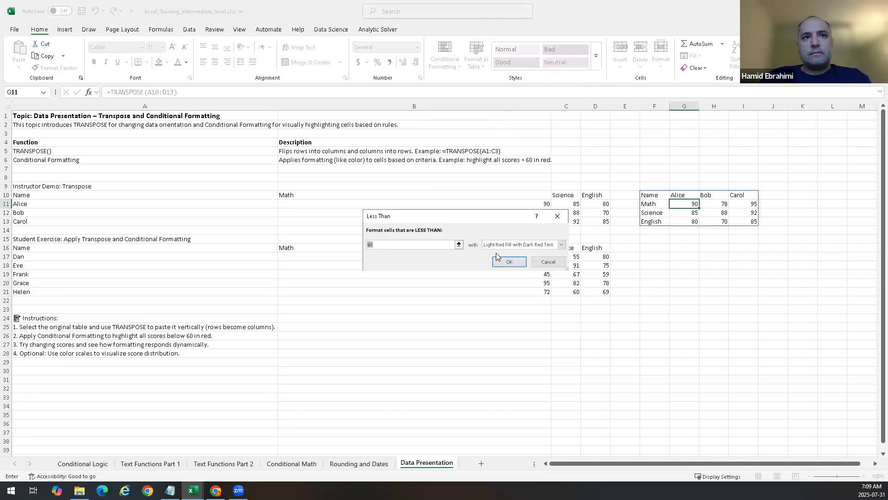
left_click(509, 261)
Step: Apply a Less Than 75 highlight rule with Light Red Fill with Dark Red Text to the transposed scores G11:I13
left_click(723, 204)
left_click_drag(692, 203, 751, 222)
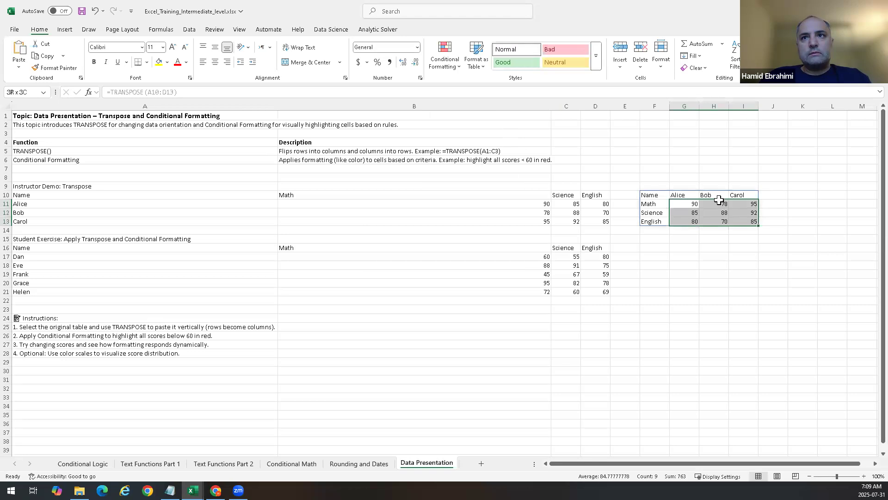
left_click(457, 73)
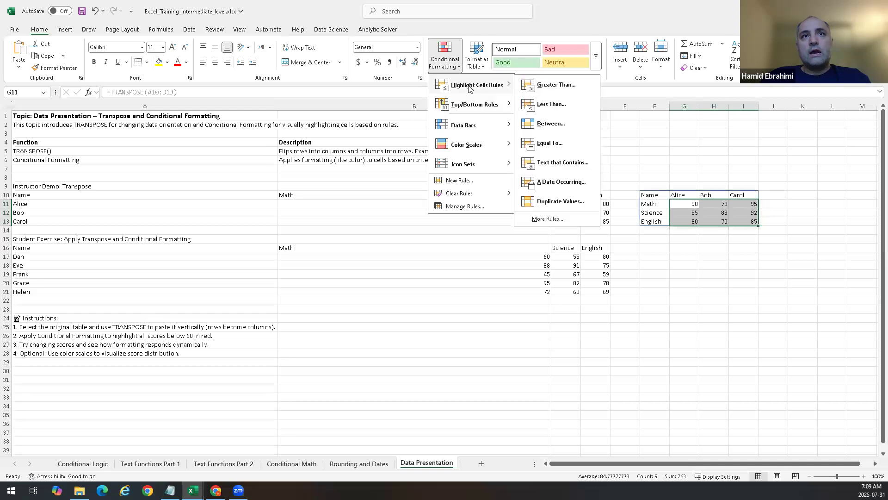
left_click(562, 108)
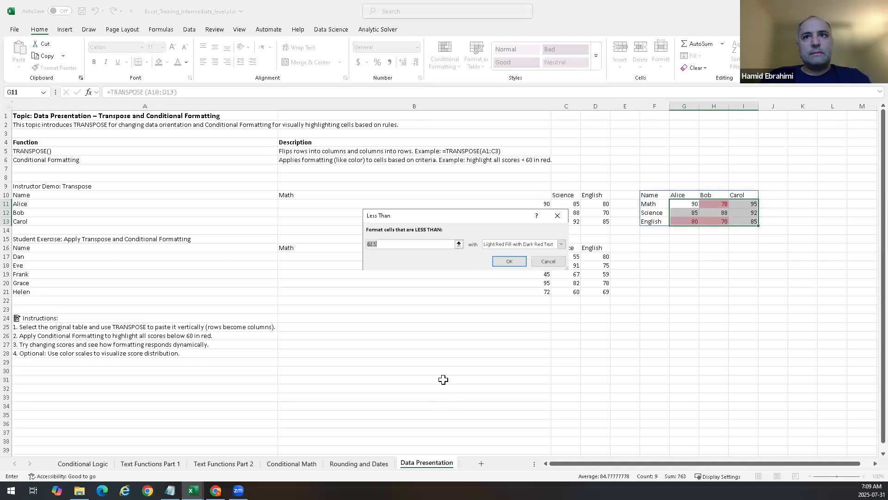
left_click(393, 242)
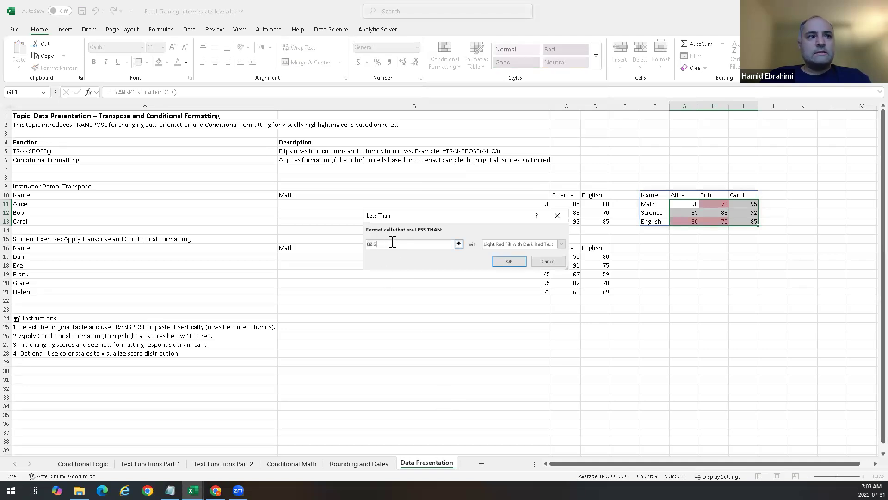
key("BackSpace")
key("BackSpace")
key("BackSpace")
key("BackSpace")
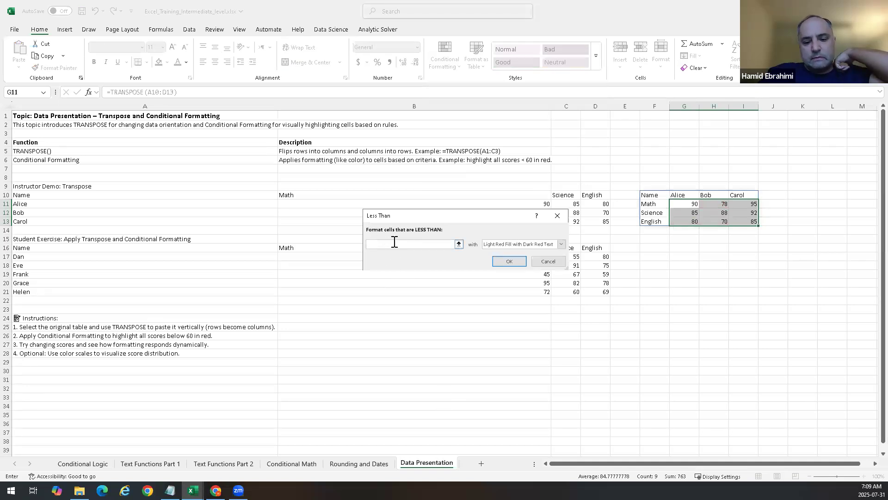
type("60")
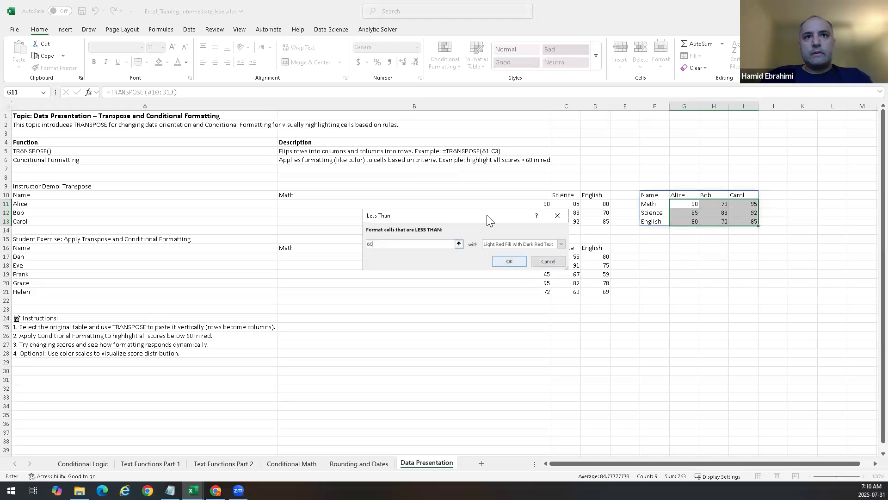
left_click_drag(486, 215, 448, 274)
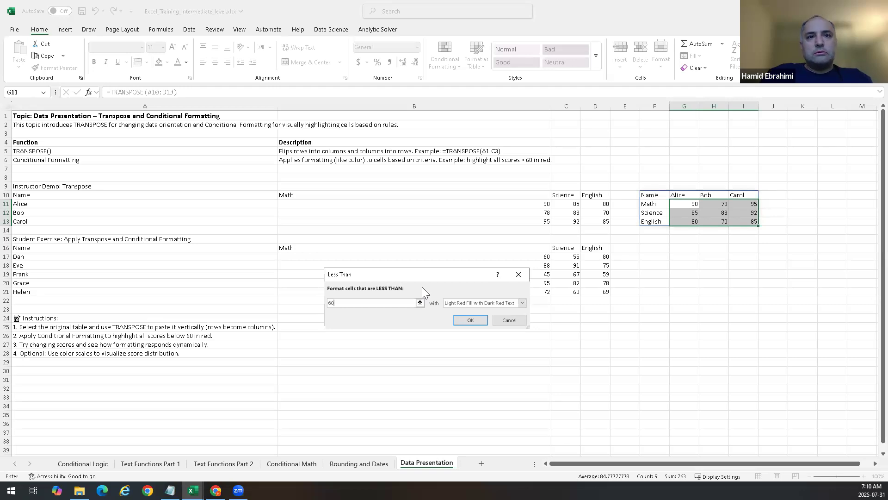
key("BackSpace")
key("BackSpace")
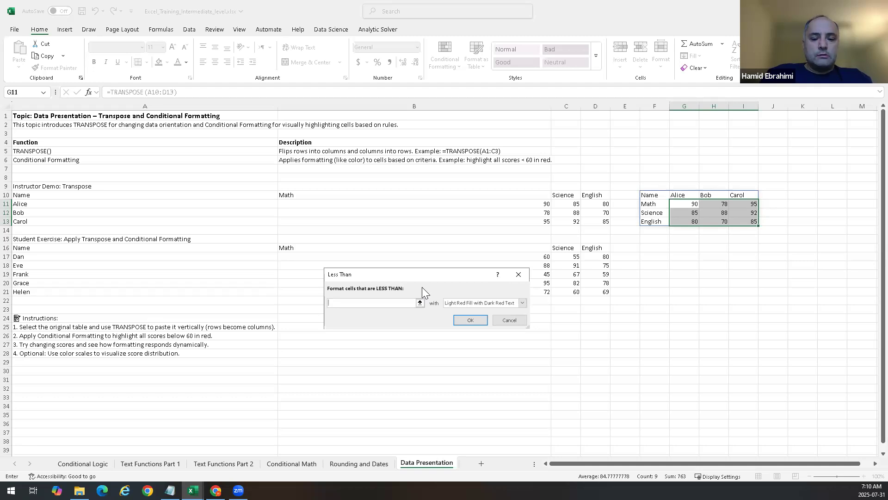
type("75")
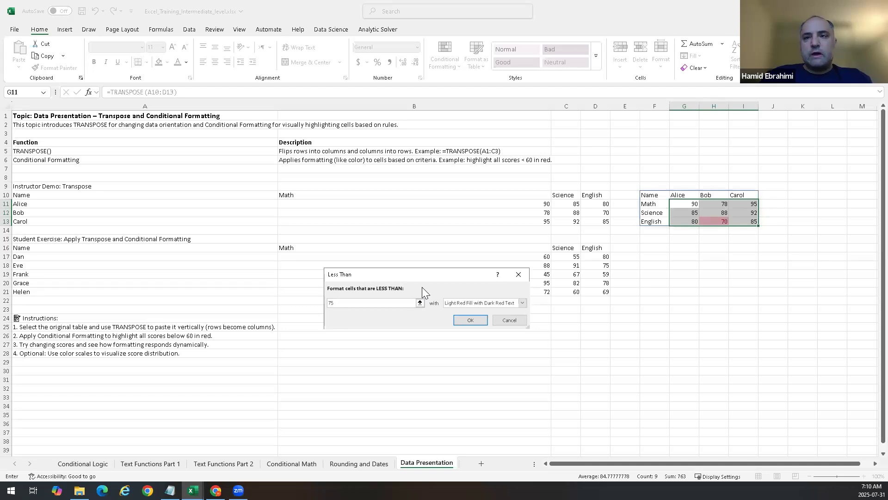
key("Return")
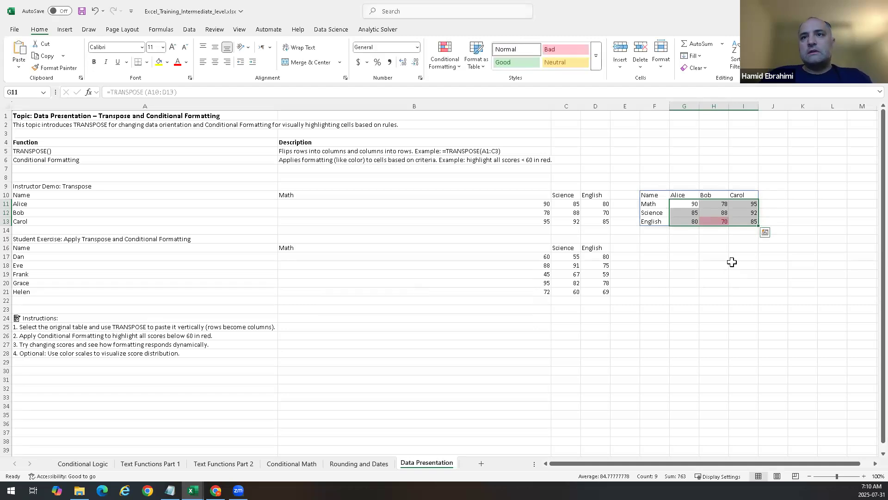
Step: Change Carol's English score in cell D13 to 60
left_click(731, 260)
left_click(715, 221)
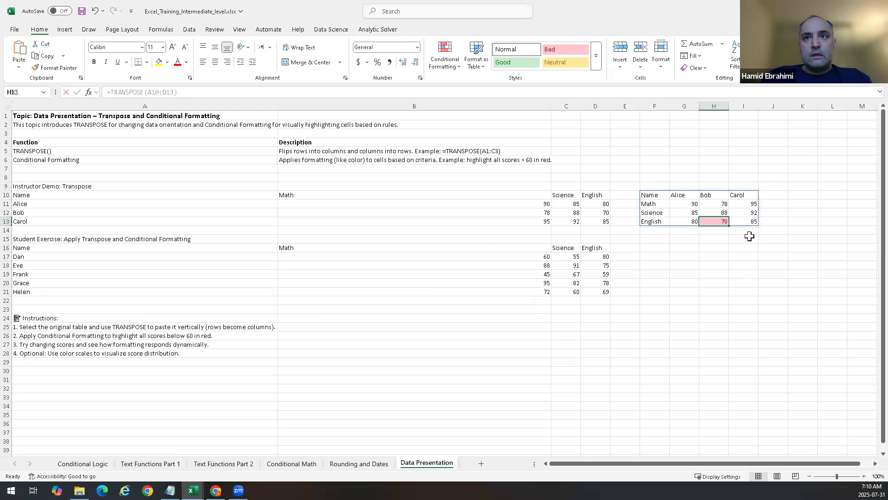
key("F2")
key("Escape")
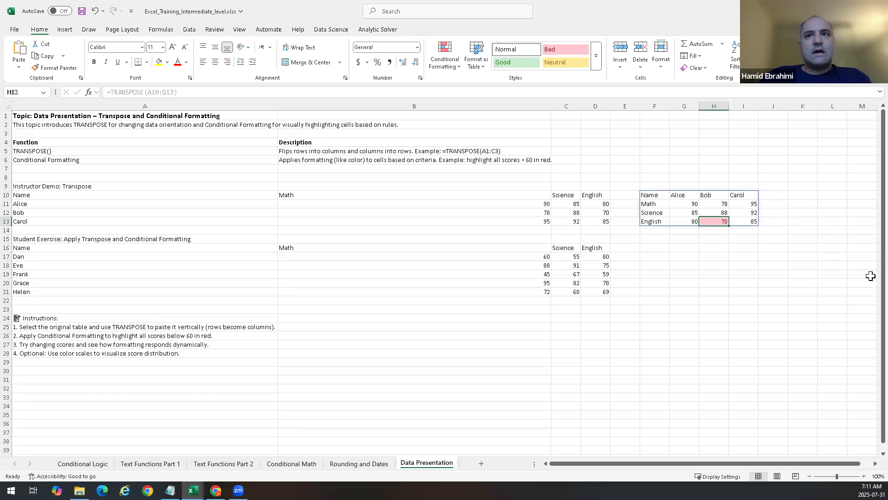
left_click(606, 222)
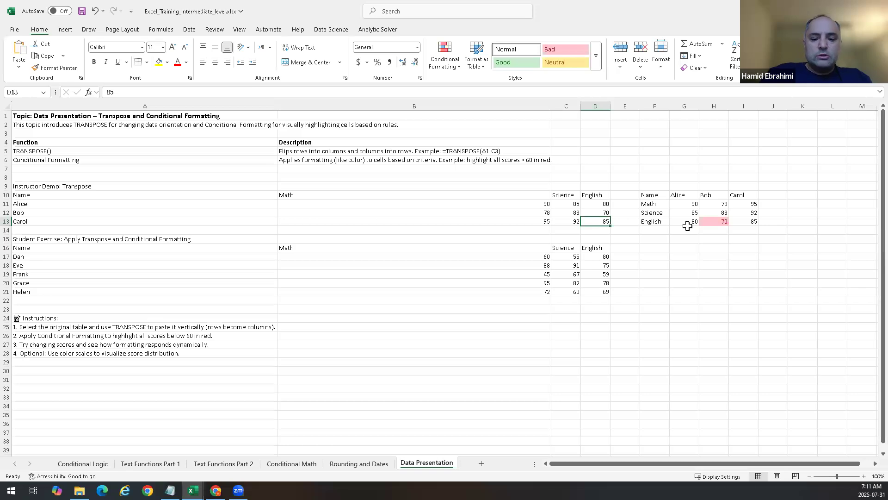
type("60")
key("Return")
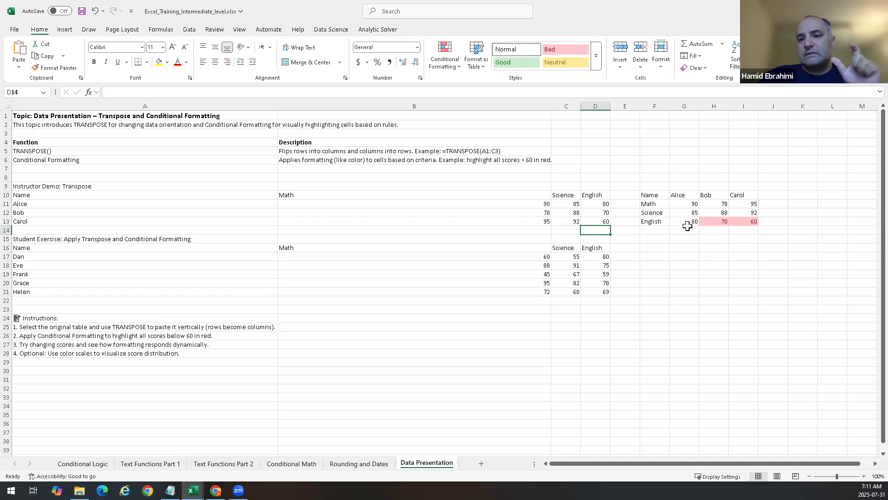
Step: Examine the highlighted cells of the transposed table and the exercise instructions
left_click_drag(690, 205, 756, 222)
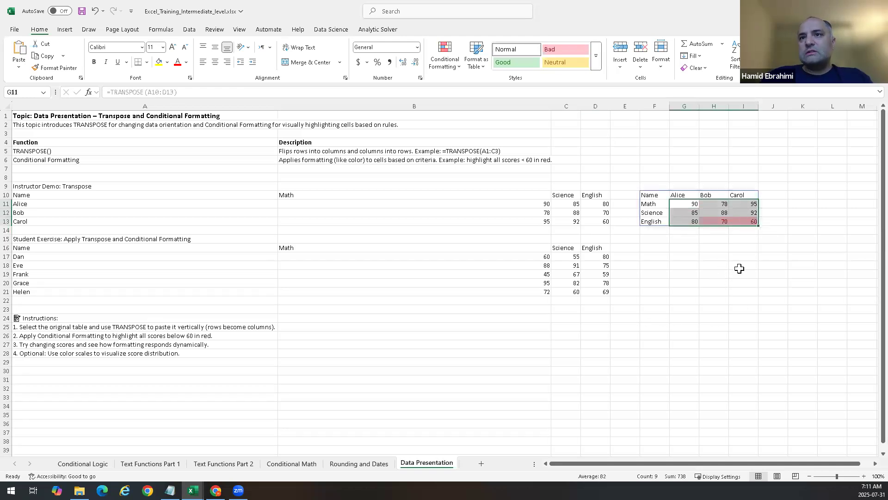
left_click(739, 267)
left_click(750, 211)
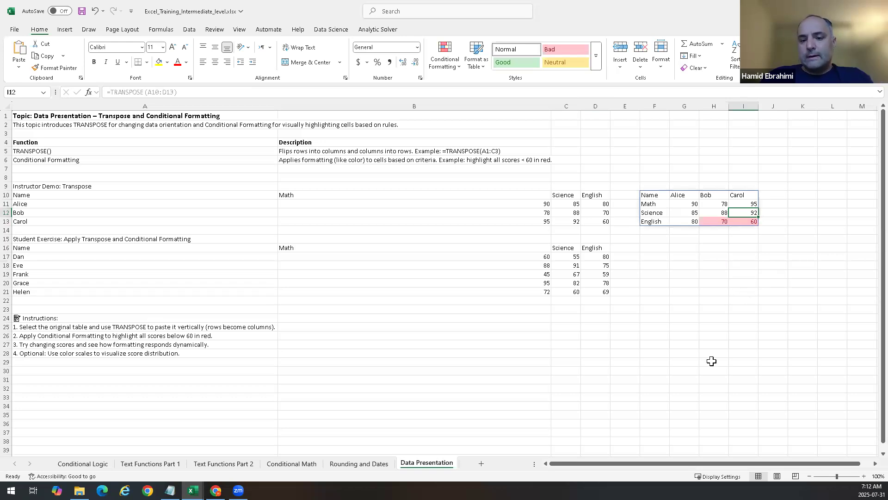
left_click(717, 337)
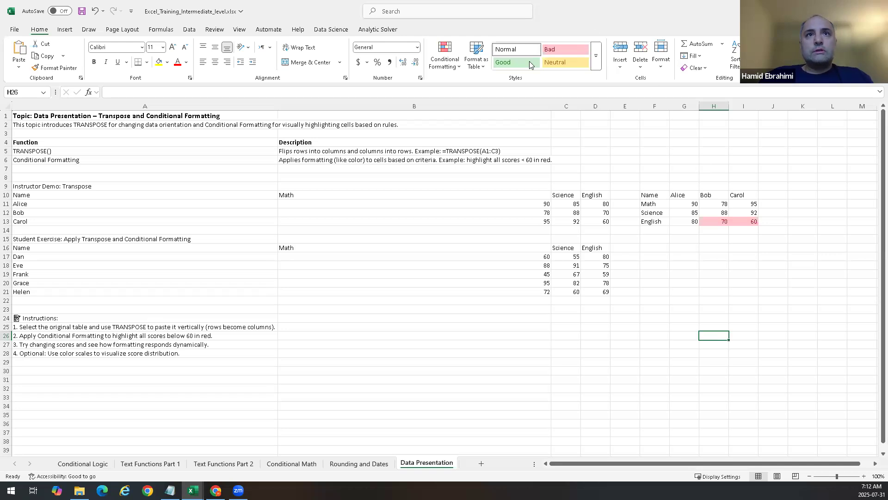
left_click(727, 249)
left_click(717, 218)
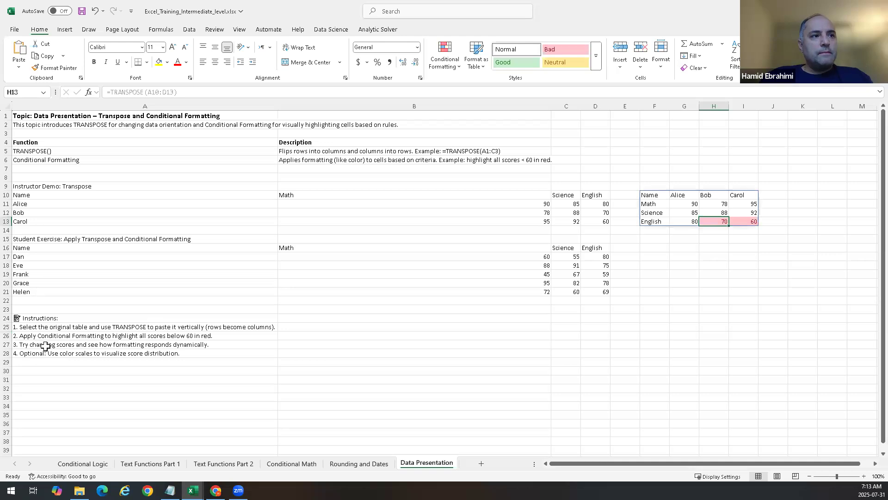
left_click(64, 353)
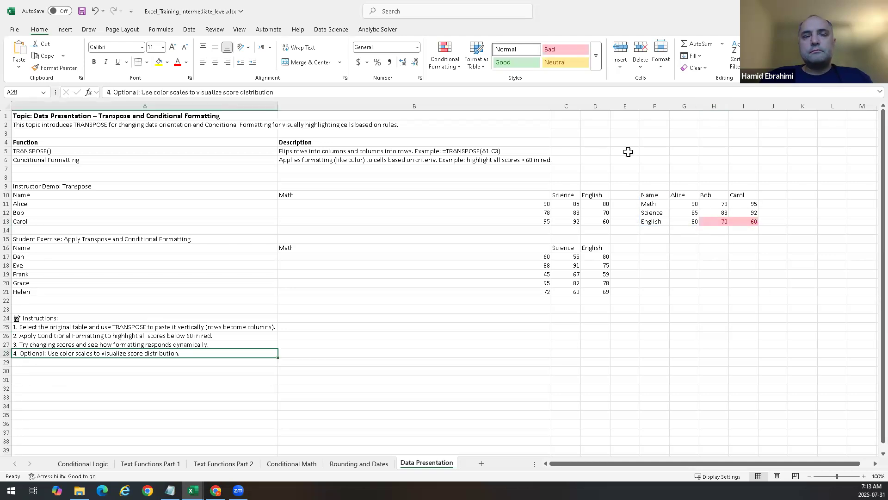
Step: Add a Less Than 77.5 highlight rule with the default red style to G11:I13
left_click_drag(698, 204, 748, 221)
left_click(445, 56)
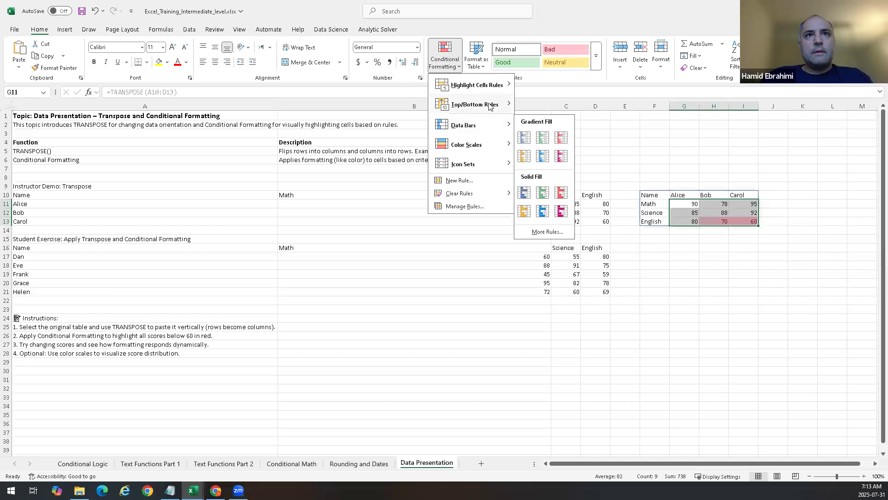
mouse_move(481, 145)
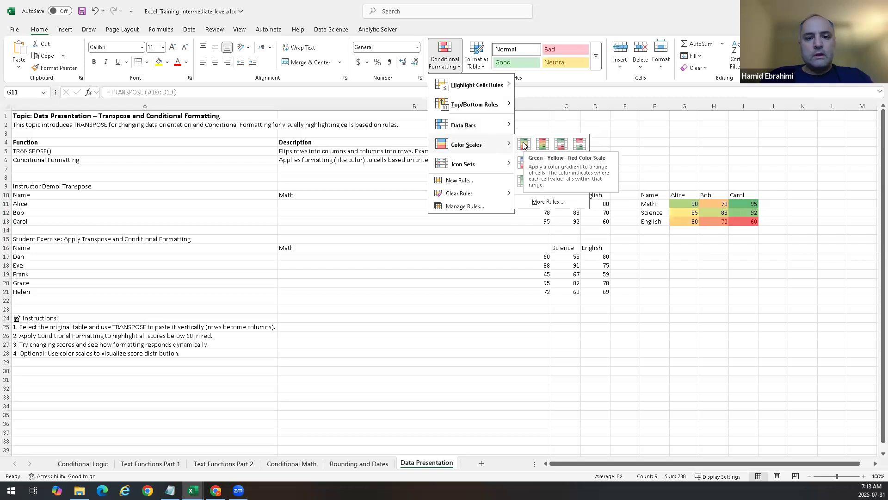
mouse_move(491, 88)
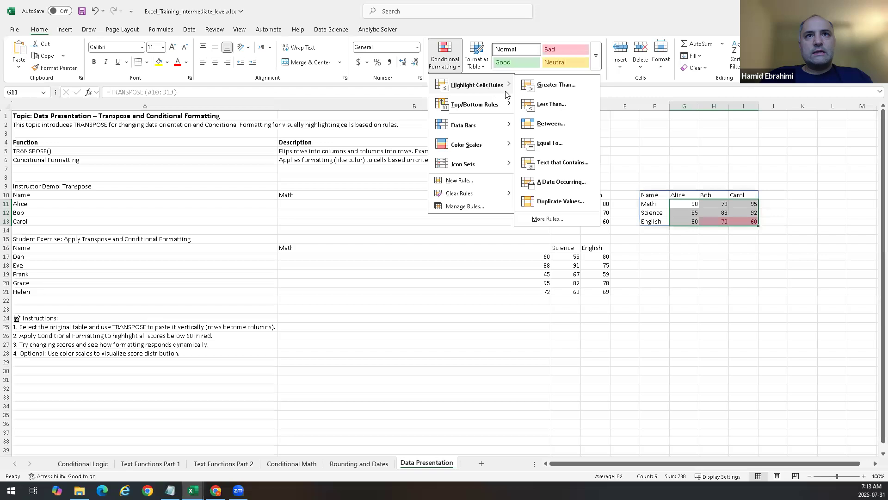
left_click(548, 106)
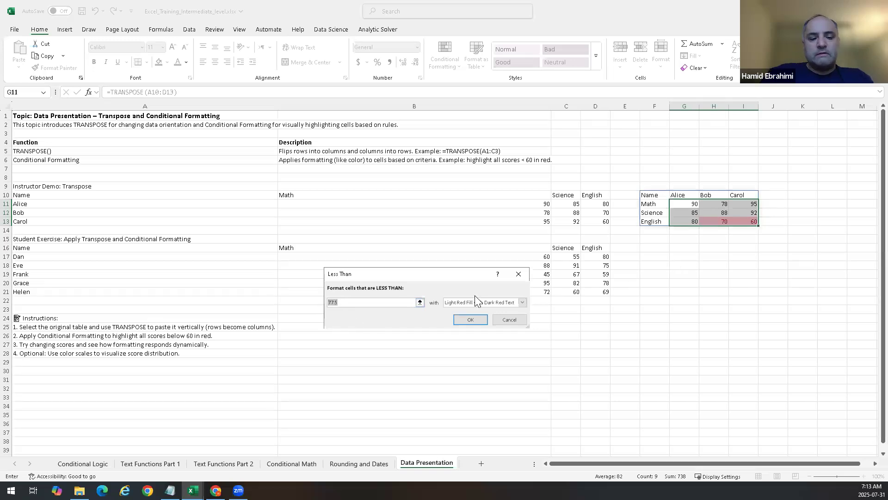
key("Return")
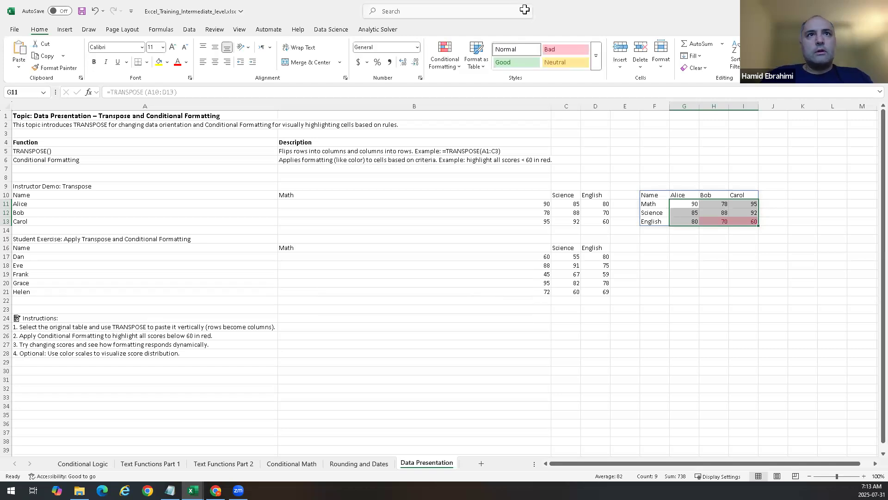
Step: Add another Less Than 77.5 rule to G11:I13, choosing Light Red Fill as the format
left_click(445, 54)
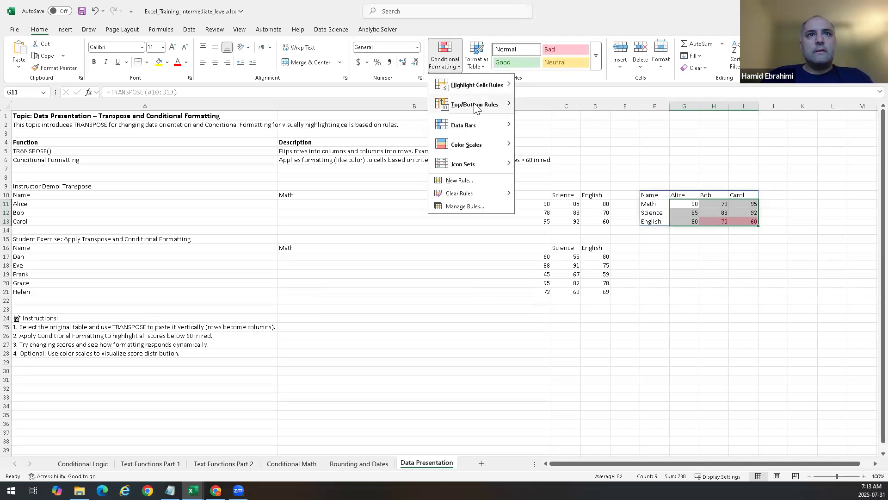
mouse_move(490, 86)
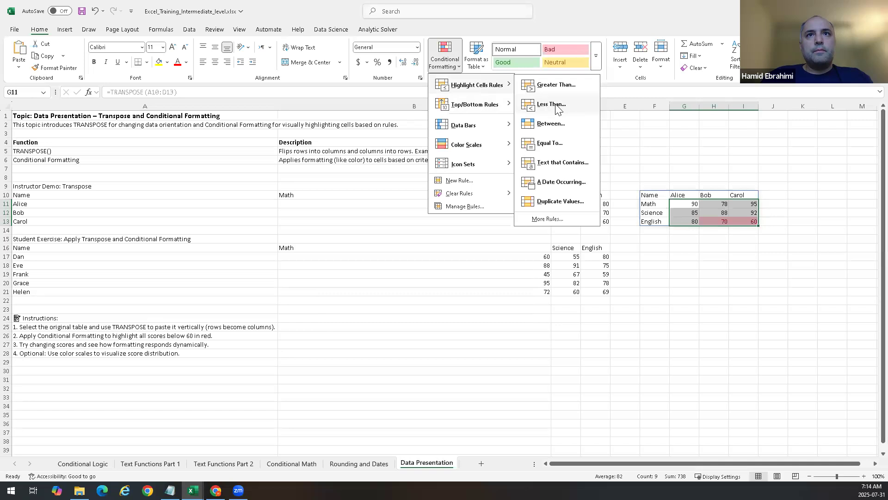
left_click(553, 104)
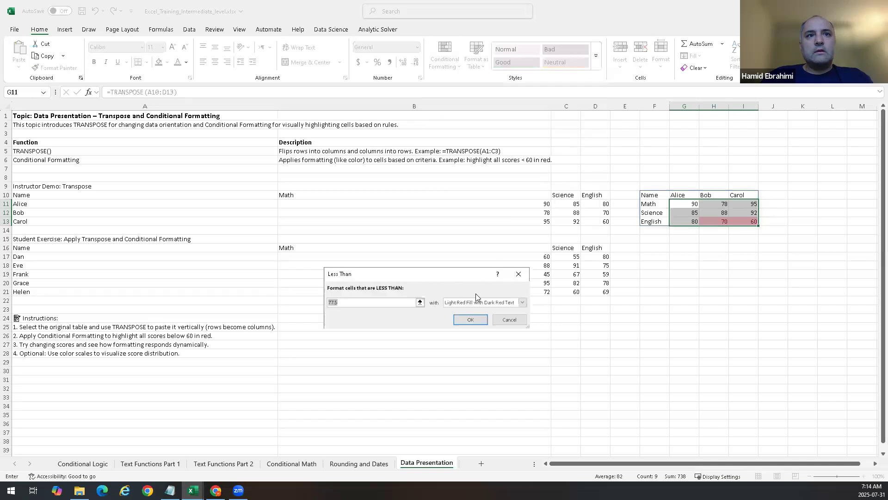
left_click(523, 301)
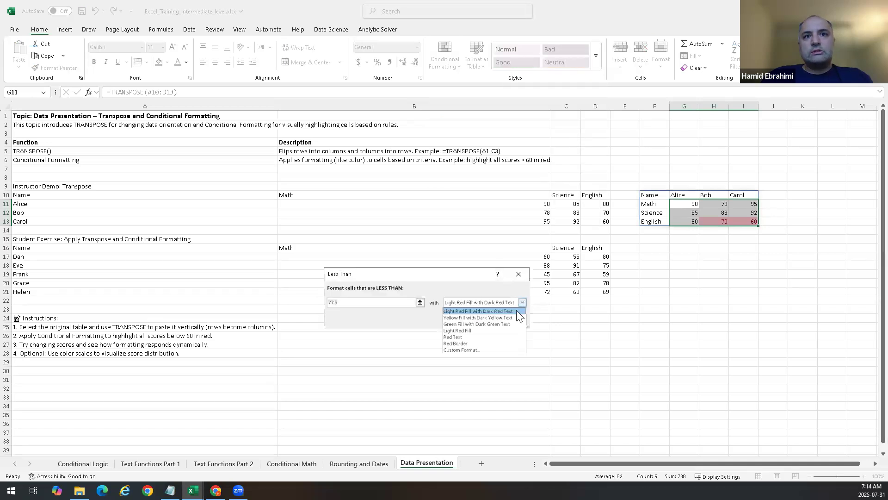
left_click(469, 330)
left_click(470, 321)
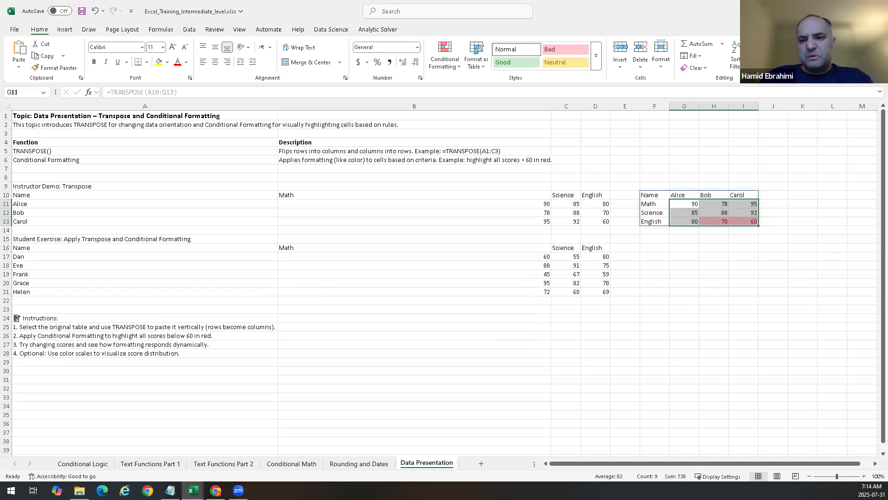
left_click(638, 256)
left_click_drag(653, 249, 747, 292)
left_click(697, 362)
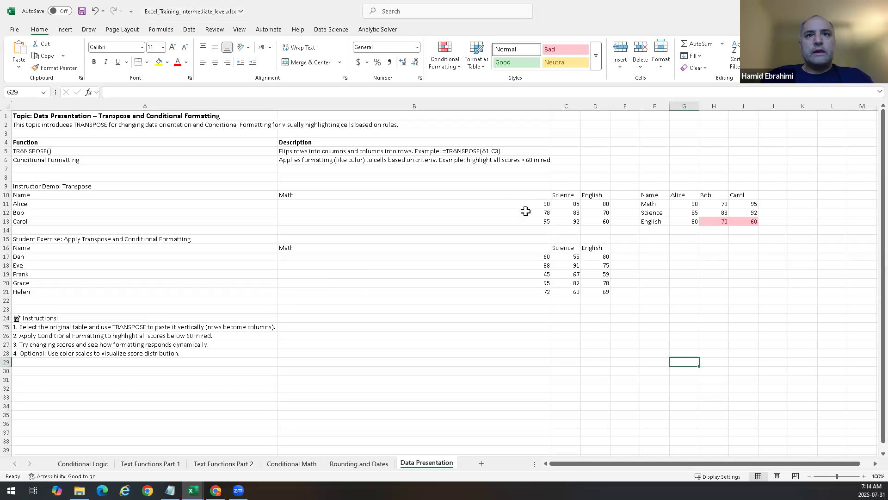
Step: Apply the Green - Yellow - Red color scale to the original scores in B11:D13
left_click_drag(533, 207, 596, 223)
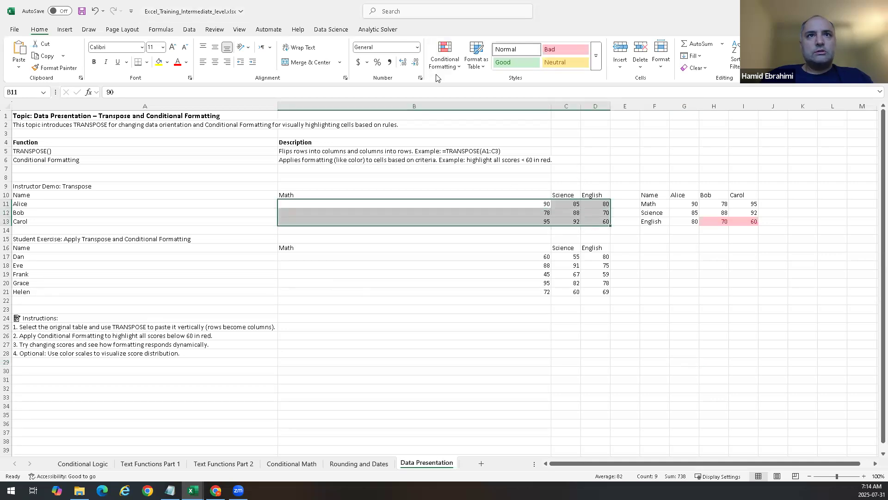
left_click(445, 62)
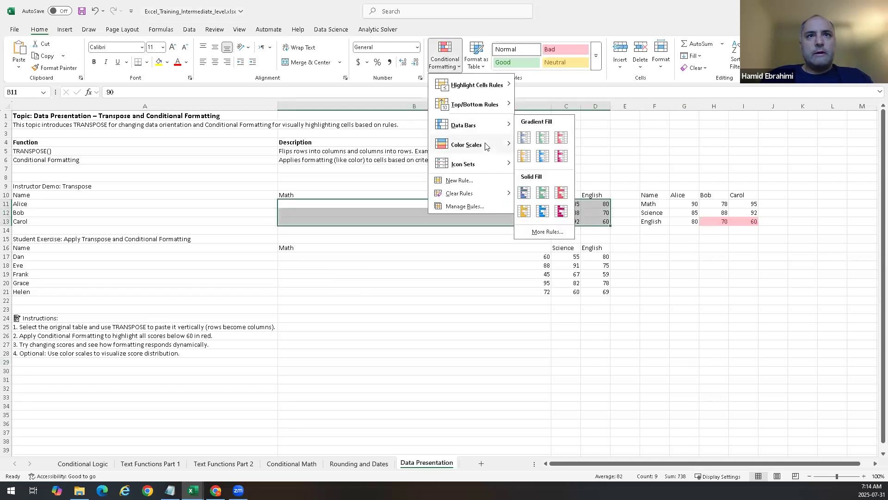
mouse_move(500, 145)
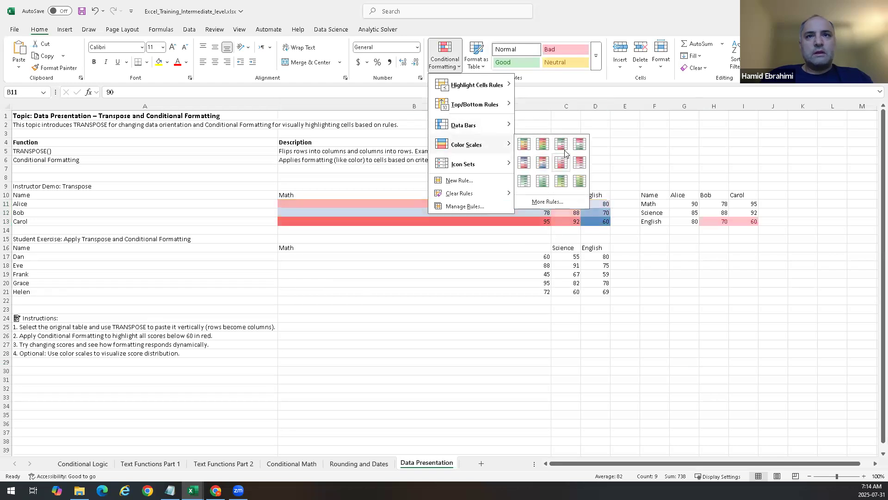
left_click(523, 143)
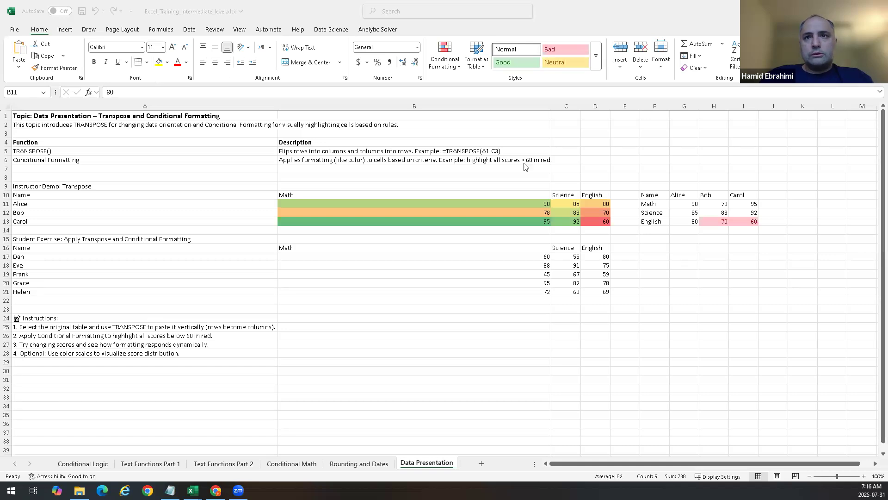
Step: Inspect the TRANSPOSE formula in cell F10
left_click(647, 205)
left_click(650, 252)
left_click(659, 196)
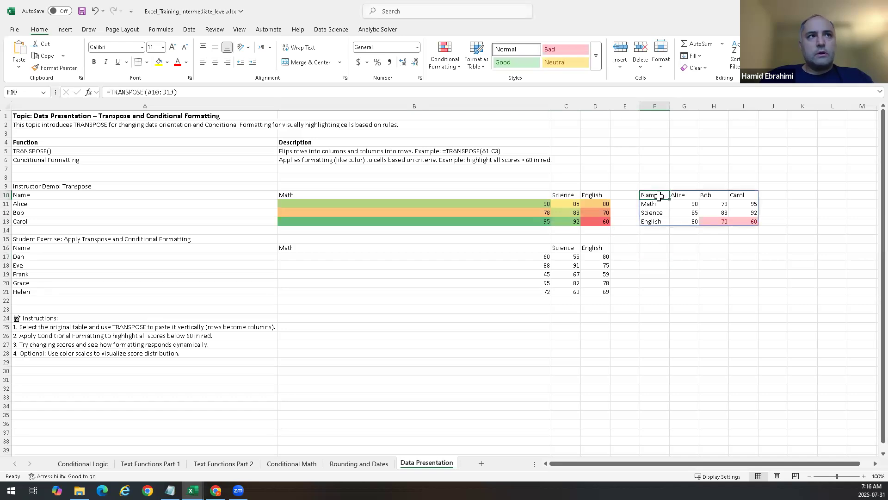
Step: Enter a TRANSPOSE formula in F16 that flips the student exercise table A16:D21
left_click(649, 247)
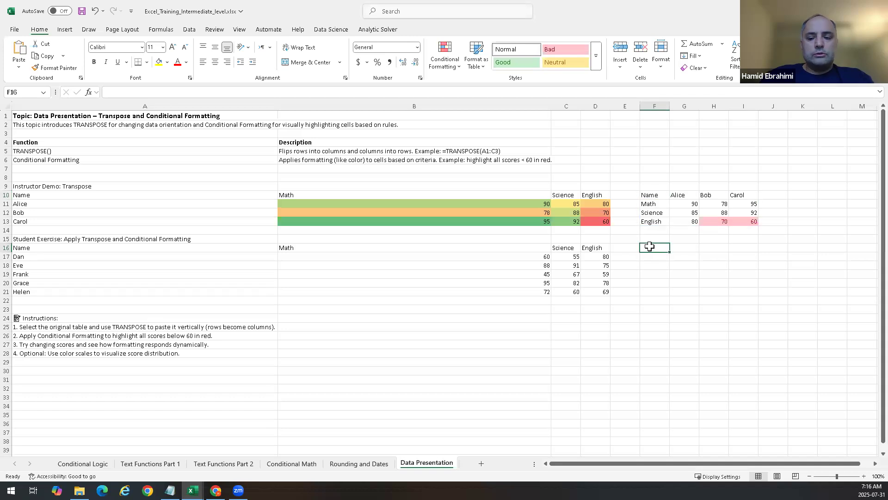
type("=transp")
key("Tab")
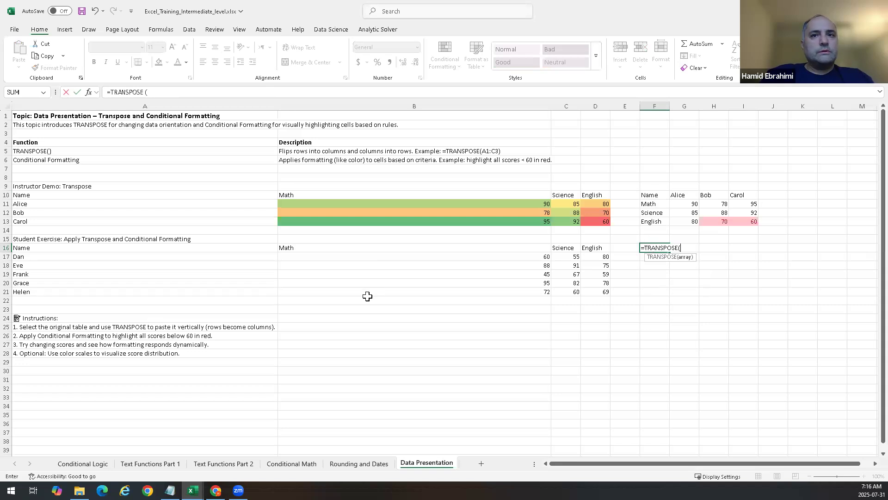
left_click(212, 257)
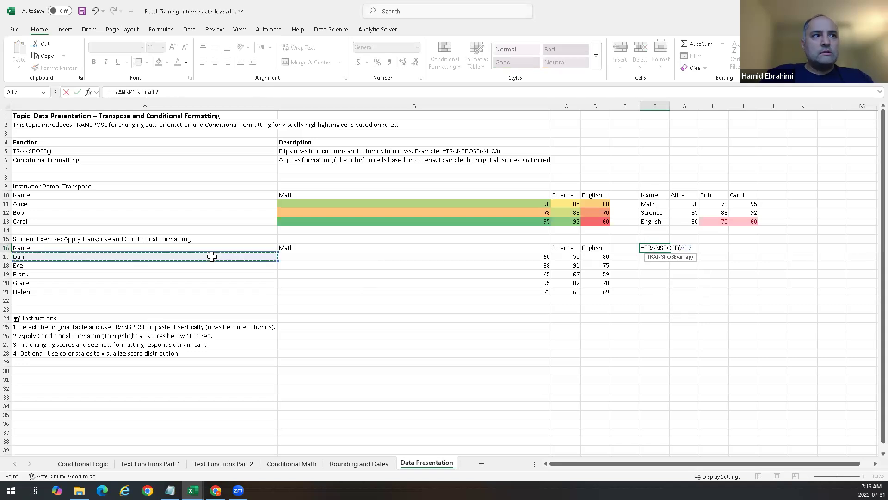
left_click_drag(202, 250, 603, 293)
key("Return")
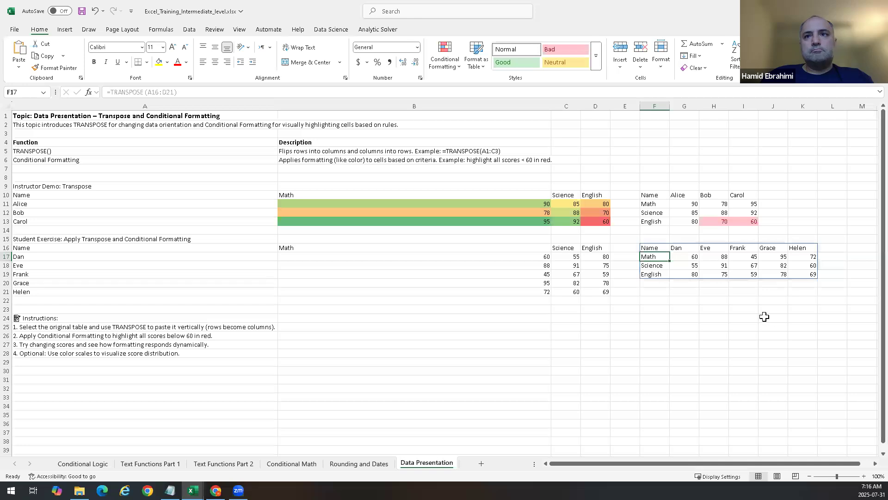
Step: Add a Less Than 70 highlight rule with the default red style to G17:K19, then undo it
left_click_drag(689, 258, 805, 272)
left_click_drag(652, 249, 807, 269)
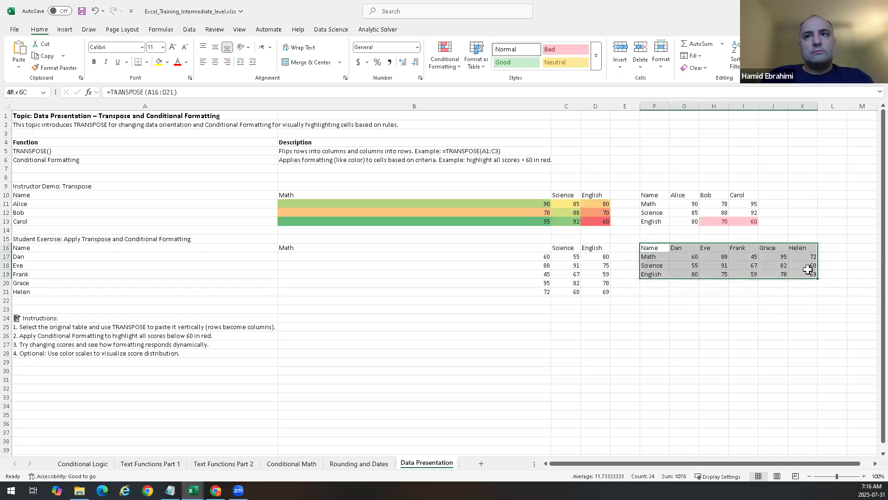
left_click_drag(690, 256, 812, 274)
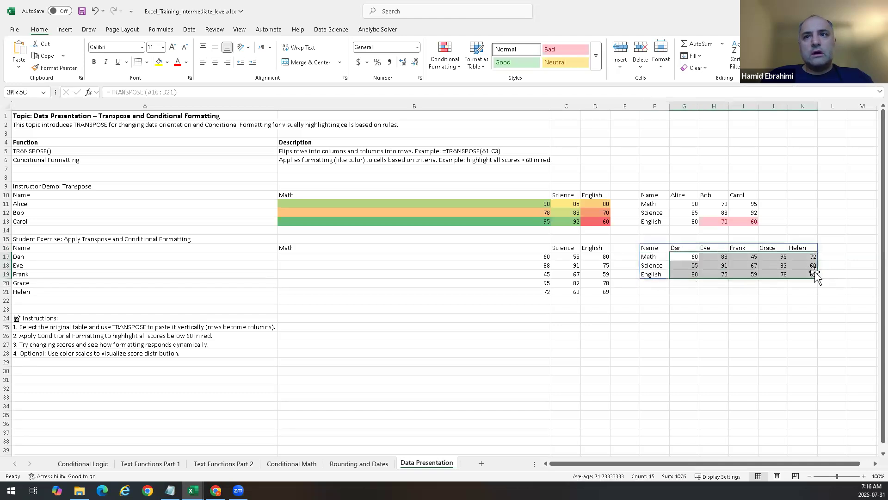
left_click(454, 65)
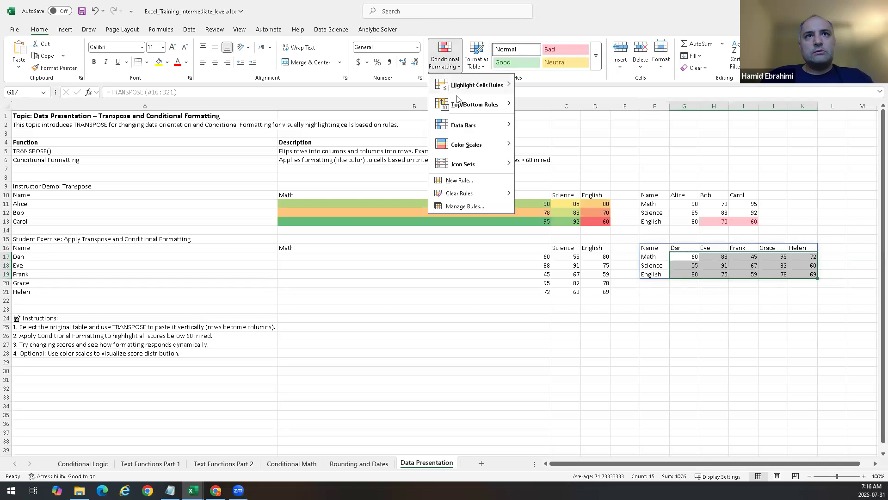
mouse_move(472, 109)
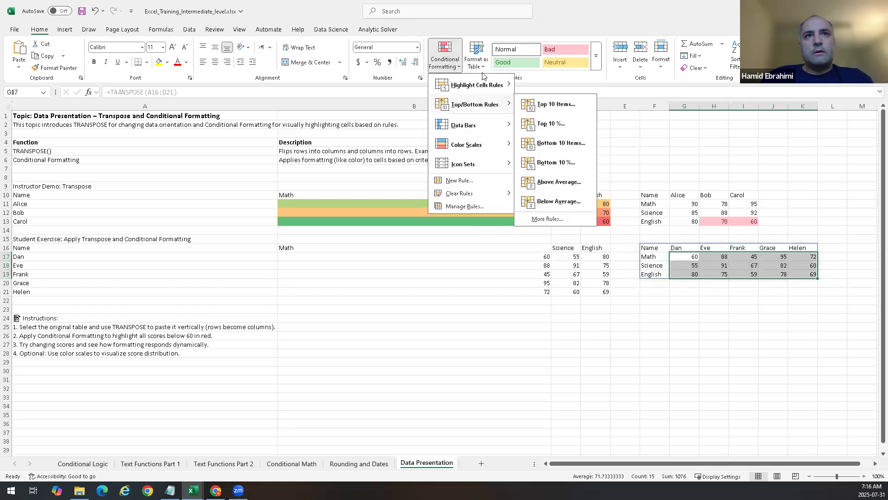
mouse_move(485, 84)
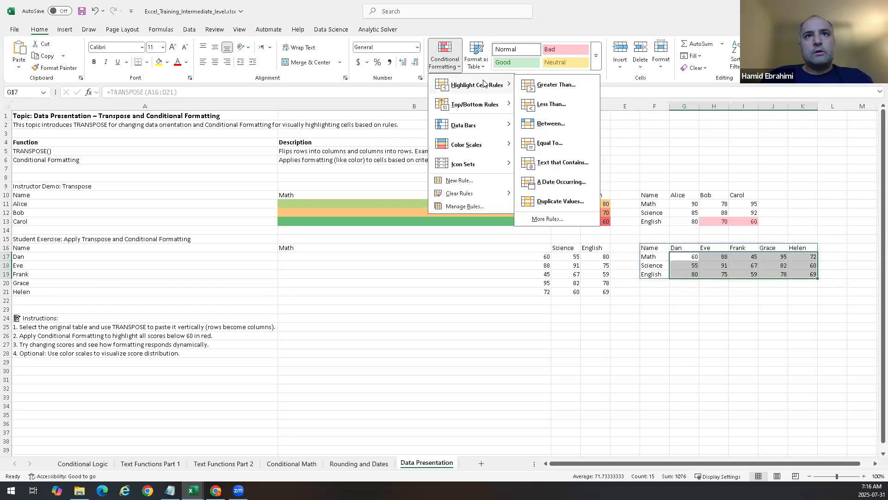
left_click(559, 105)
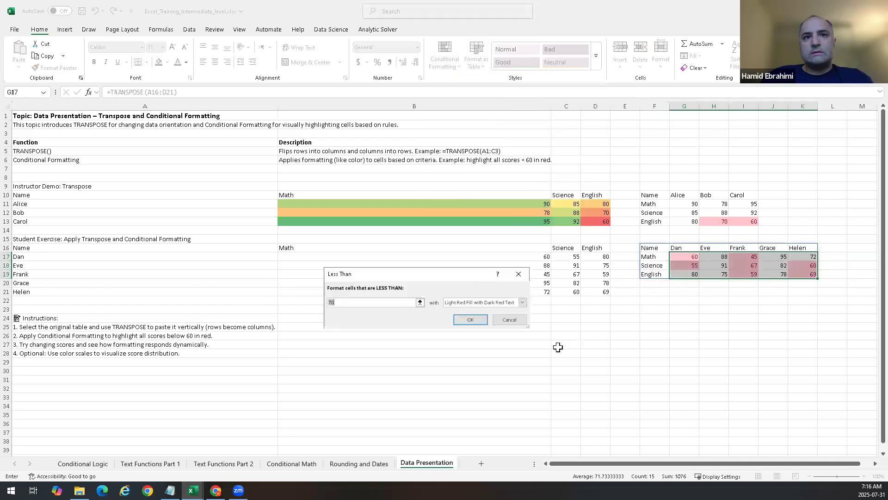
left_click(471, 319)
left_click(822, 294)
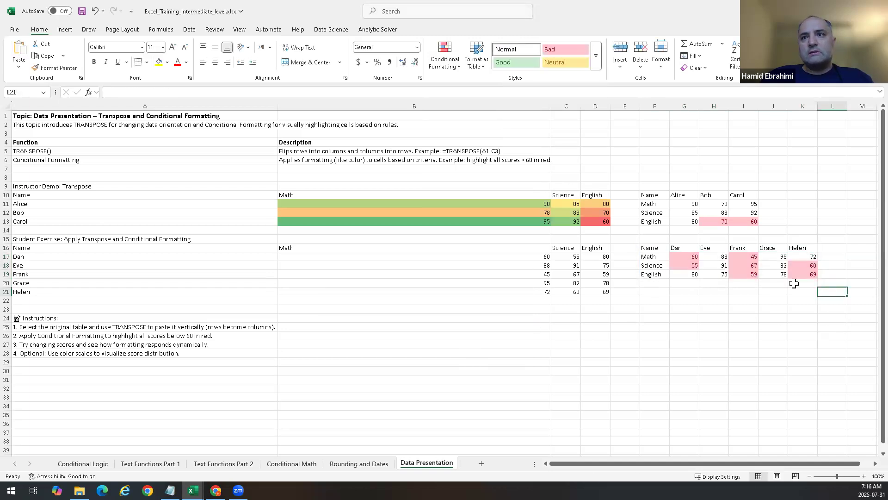
key("ctrl+z")
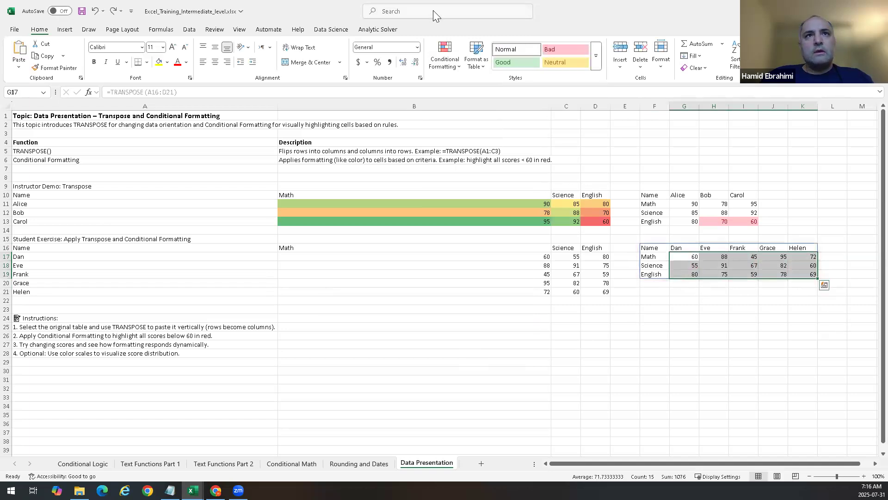
Step: Add a Less Than 70 rule to G17:K19 using Yellow Fill with Dark Yellow Text
left_click(460, 64)
mouse_move(486, 85)
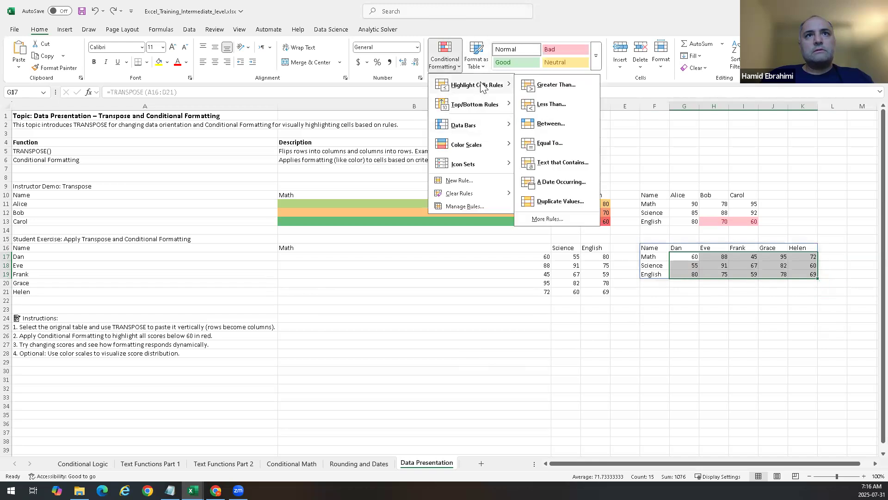
left_click(574, 111)
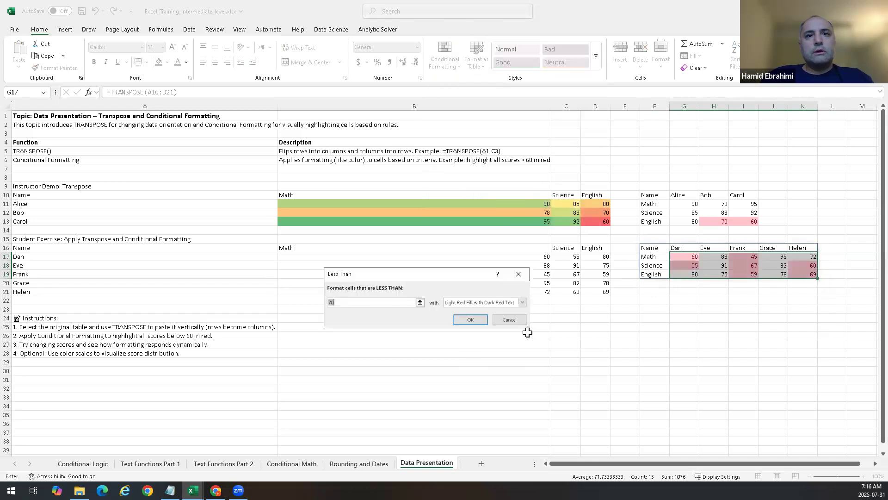
left_click(522, 302)
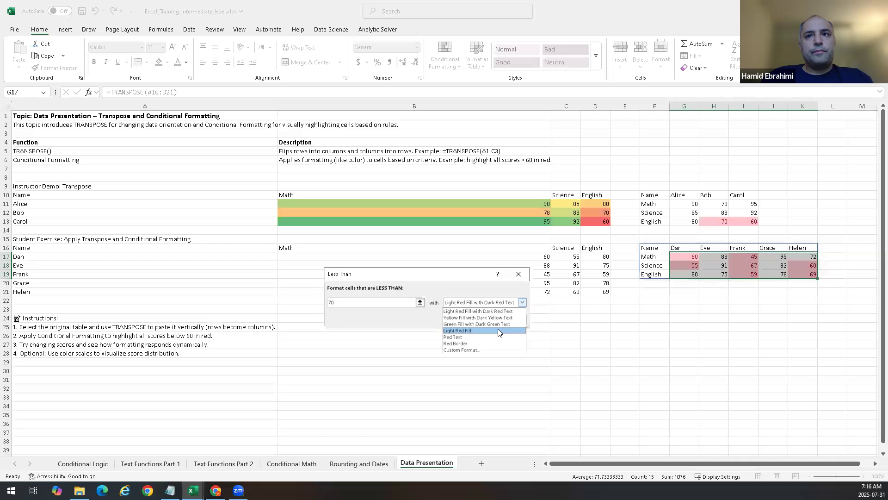
left_click(497, 314)
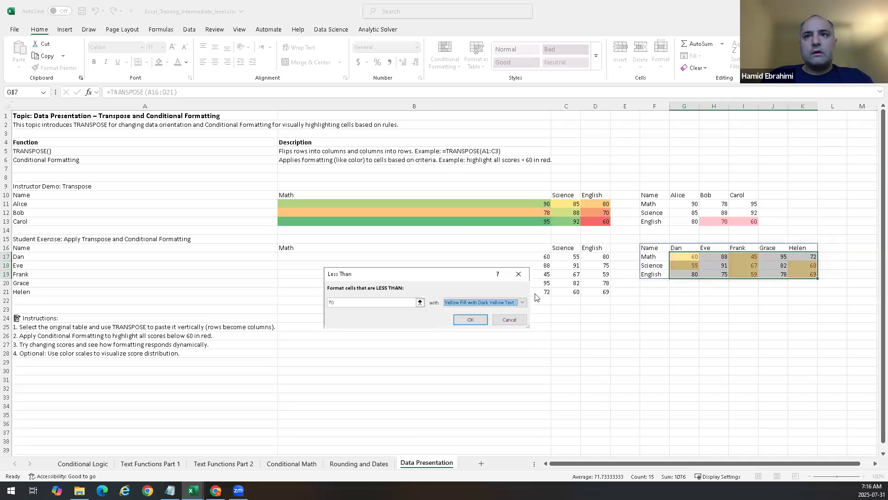
left_click(470, 319)
left_click(772, 309)
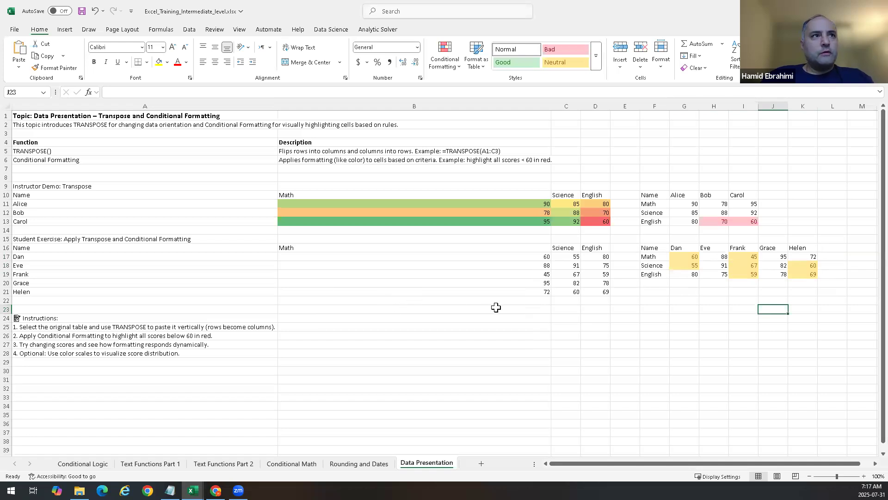
Step: Apply the Green - Yellow - Red color scale to the exercise scores in B17:D21
left_click(740, 186)
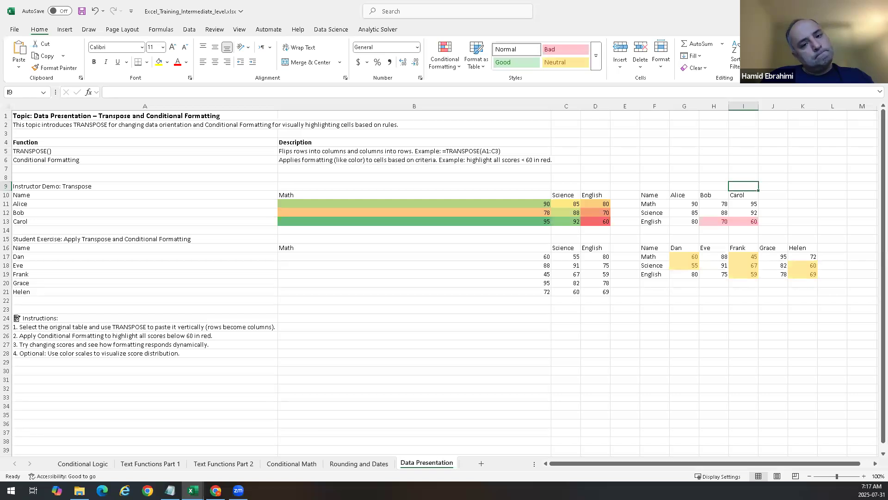
left_click(688, 309)
left_click_drag(533, 255, 598, 289)
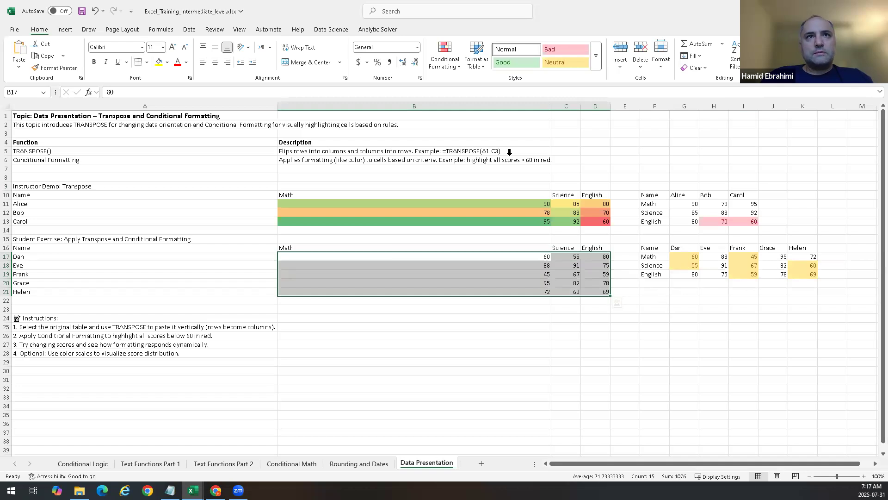
left_click(444, 54)
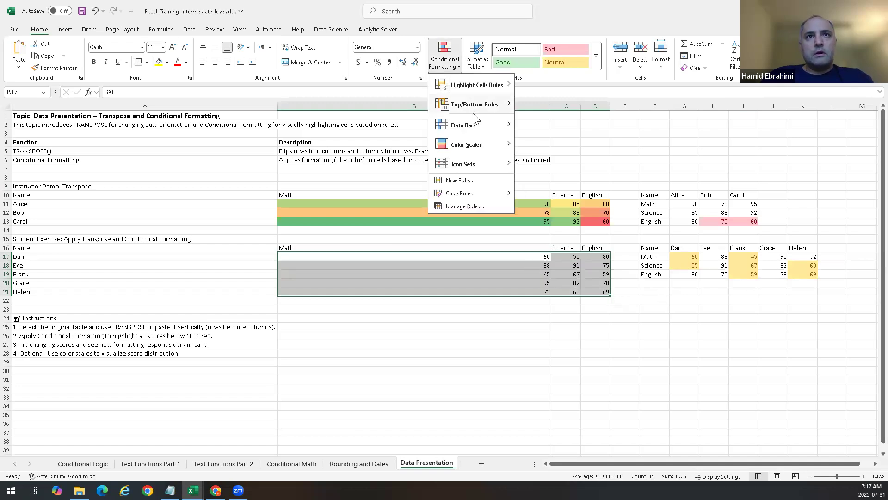
mouse_move(482, 153)
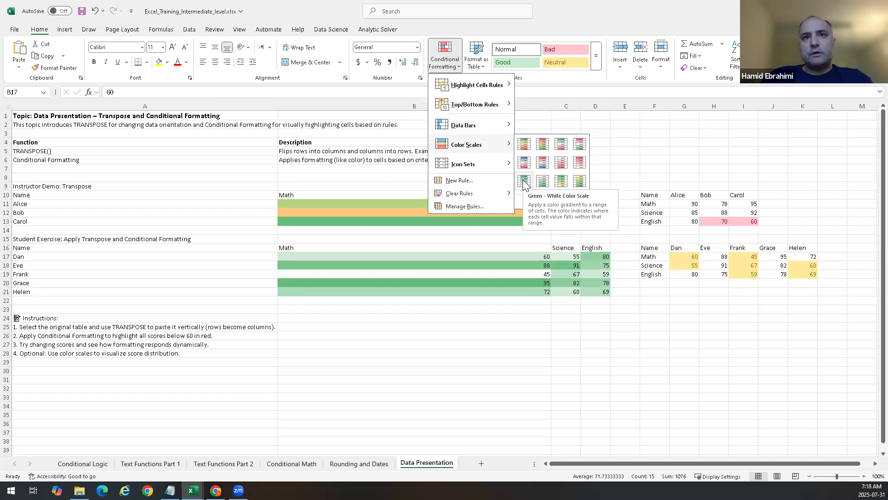
left_click(524, 146)
left_click(664, 336)
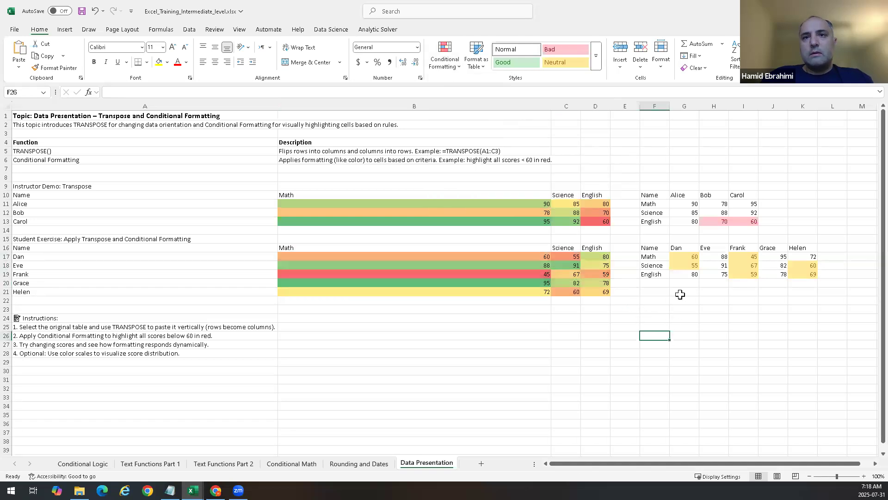
Step: Undo the color scale and the yellow Less Than rule
key("ctrl+z")
key("ctrl+z")
left_click(687, 319)
Step: Start a Less Than 70 highlight rule on G17:K19 and choose Custom Format as its style
left_click_drag(689, 259, 805, 274)
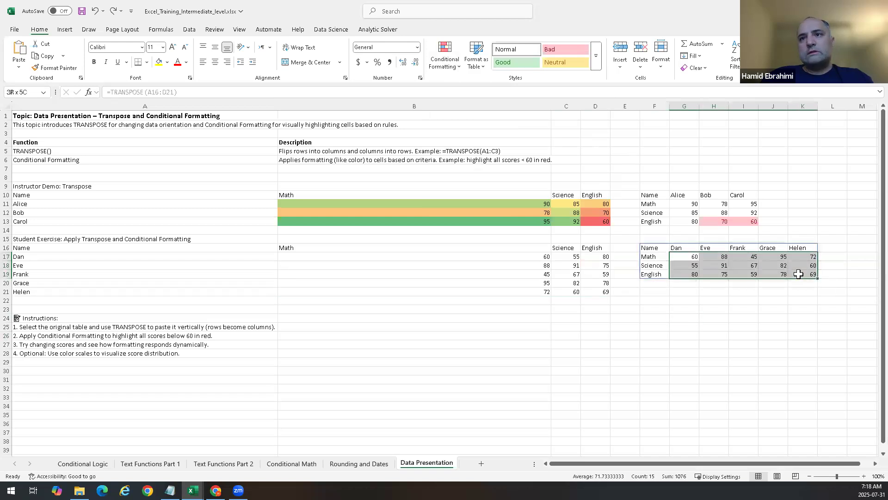
left_click(453, 70)
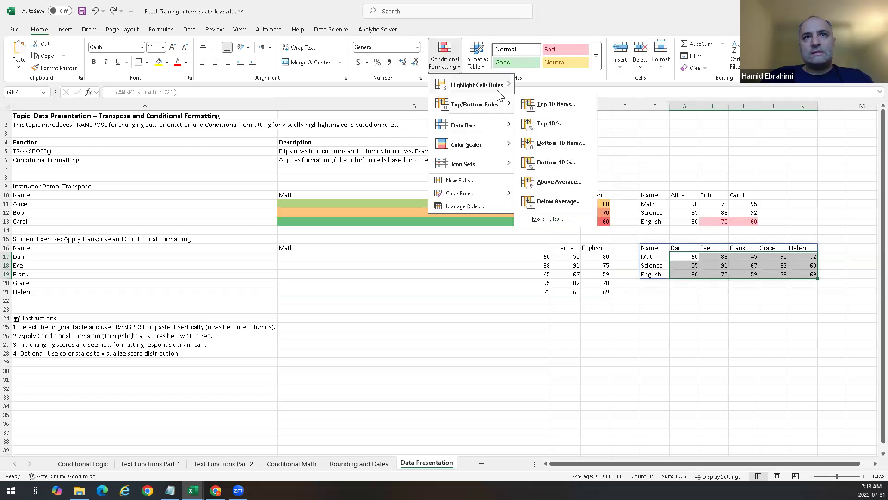
left_click(552, 104)
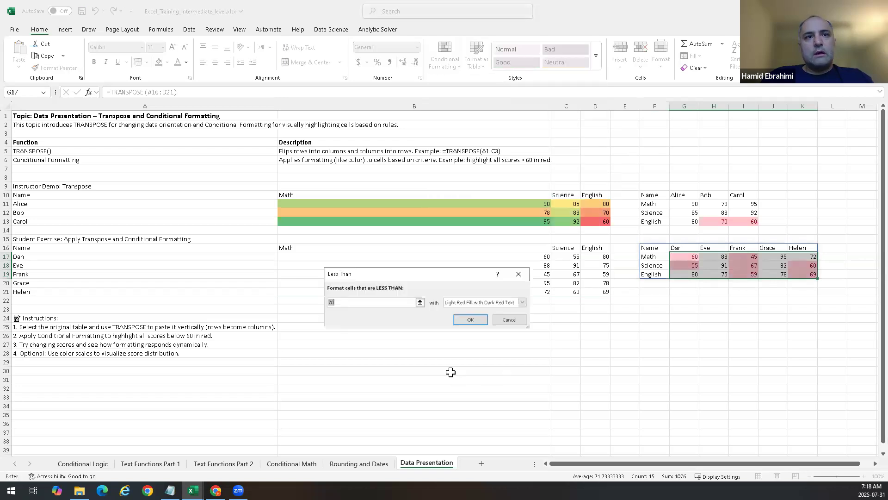
left_click(525, 301)
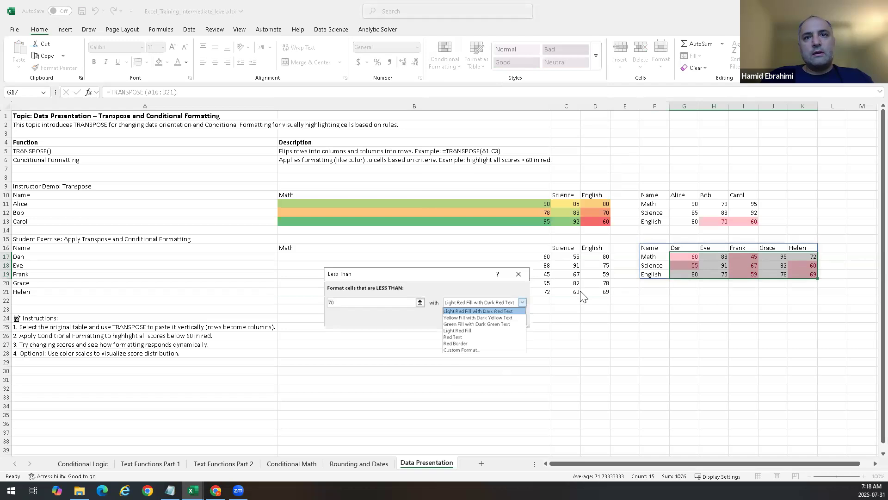
left_click(470, 326)
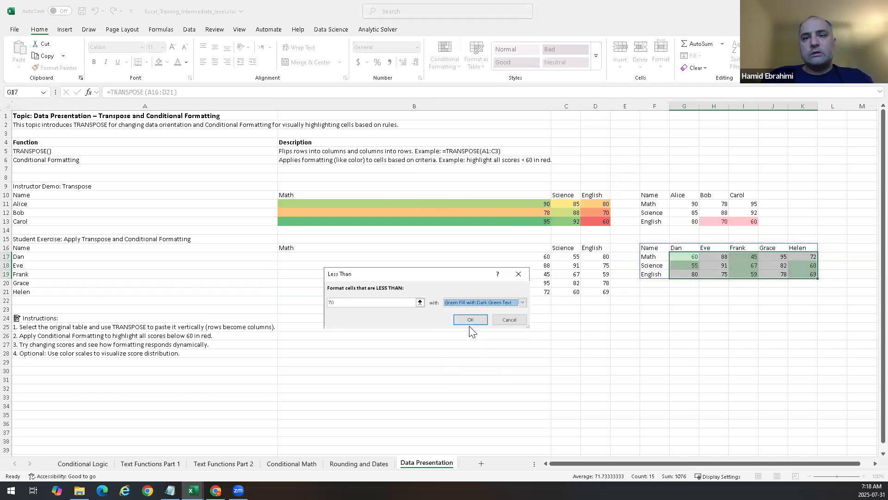
left_click(490, 300)
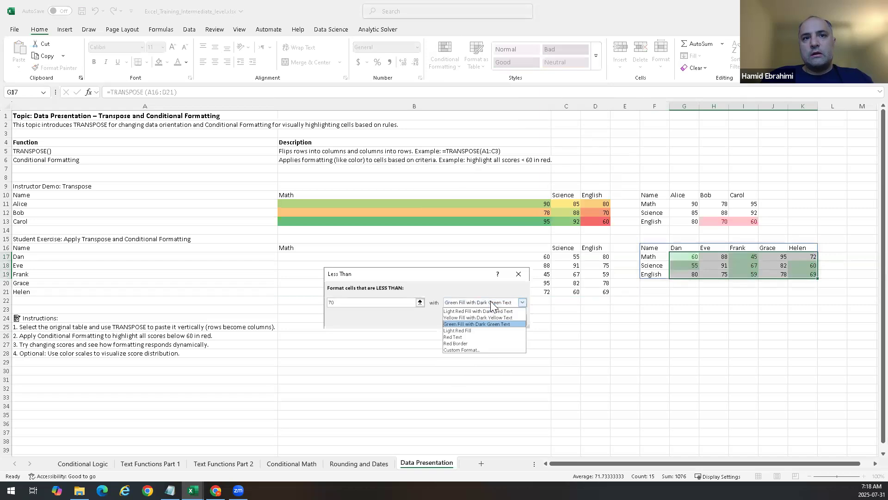
left_click(473, 349)
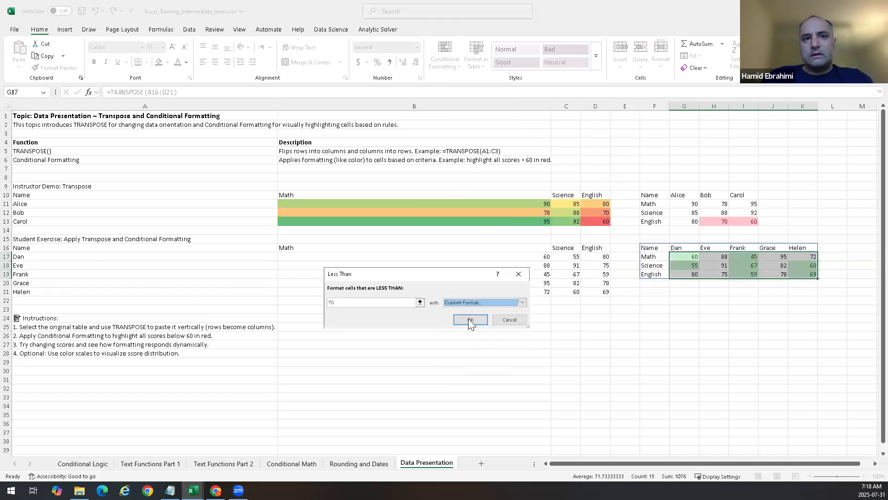
Step: Define the custom format as bold text with an outline border and a dark purple fill, and apply the rule
left_click(452, 222)
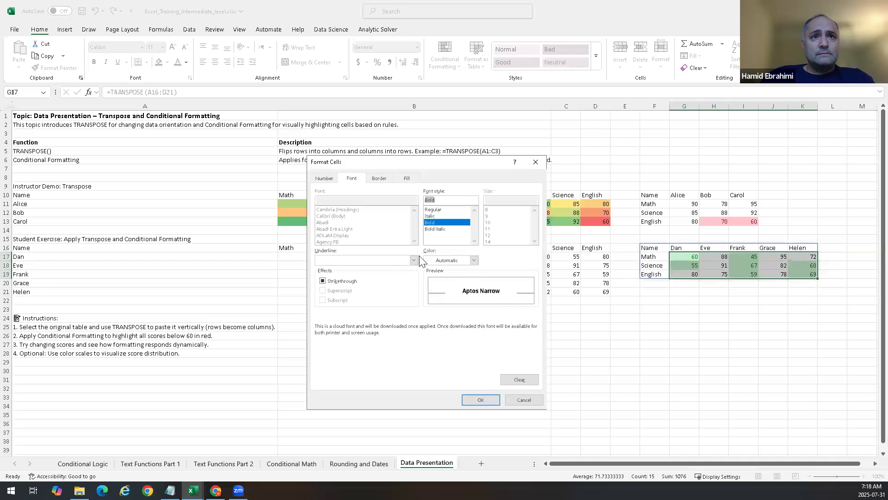
left_click(378, 177)
left_click(436, 213)
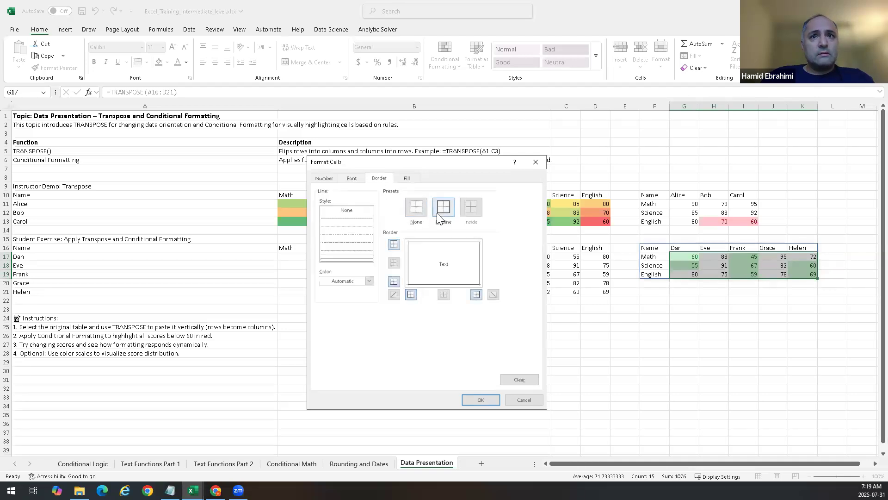
left_click(353, 178)
left_click(406, 179)
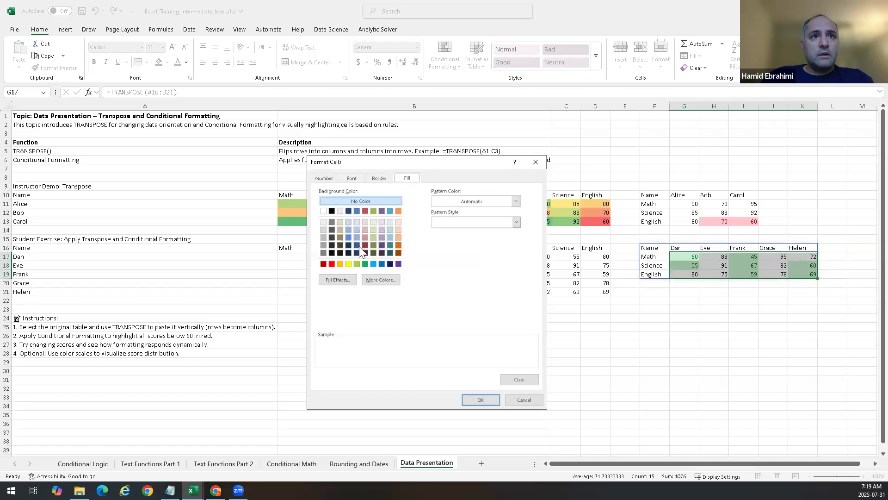
left_click(383, 243)
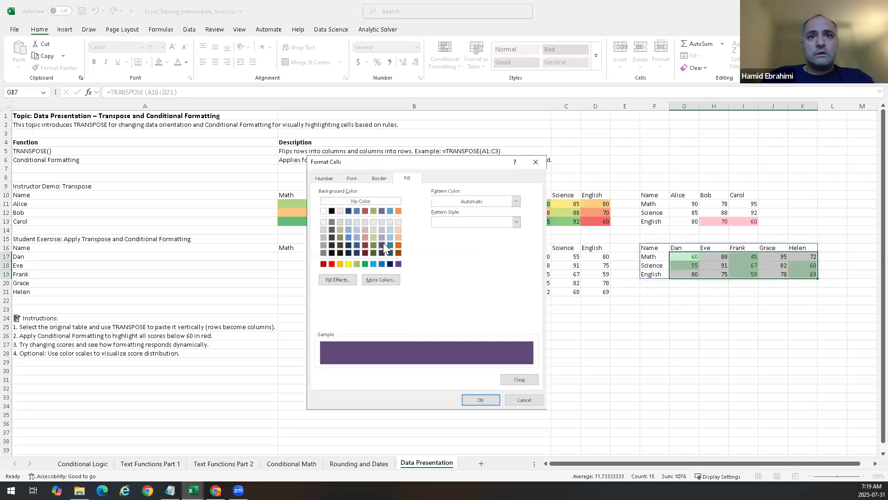
left_click(474, 398)
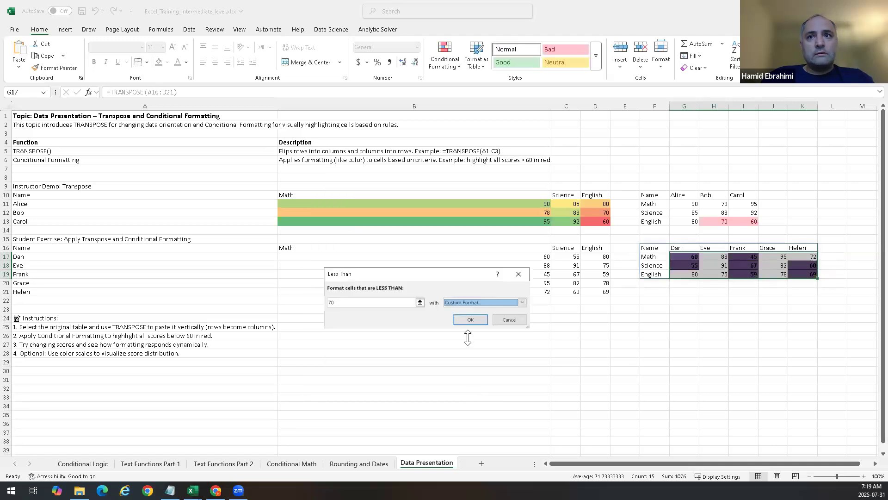
left_click(471, 319)
left_click(827, 345)
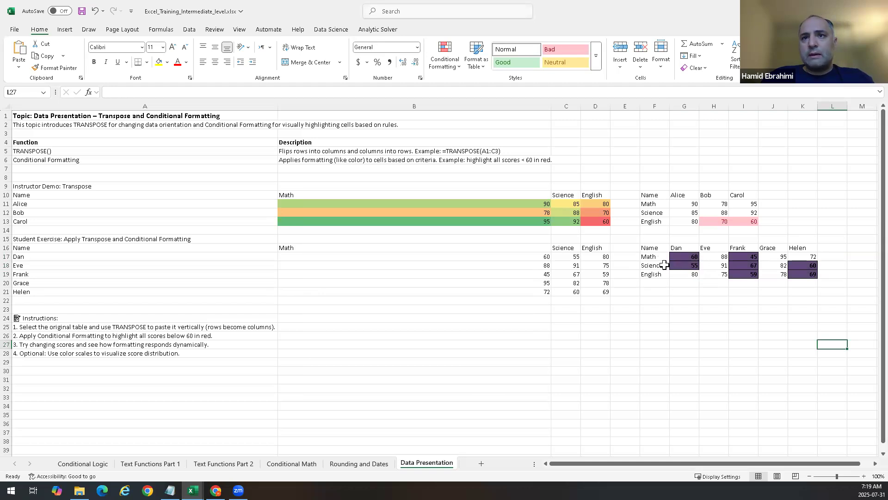
Step: Undo the custom-format Less Than rule on the transposed student scores G17:K19
left_click_drag(696, 258, 694, 274)
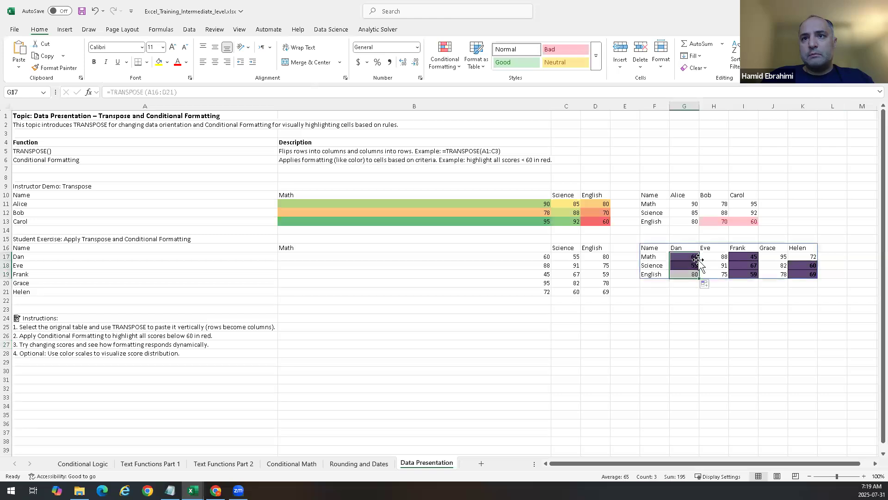
left_click(689, 310)
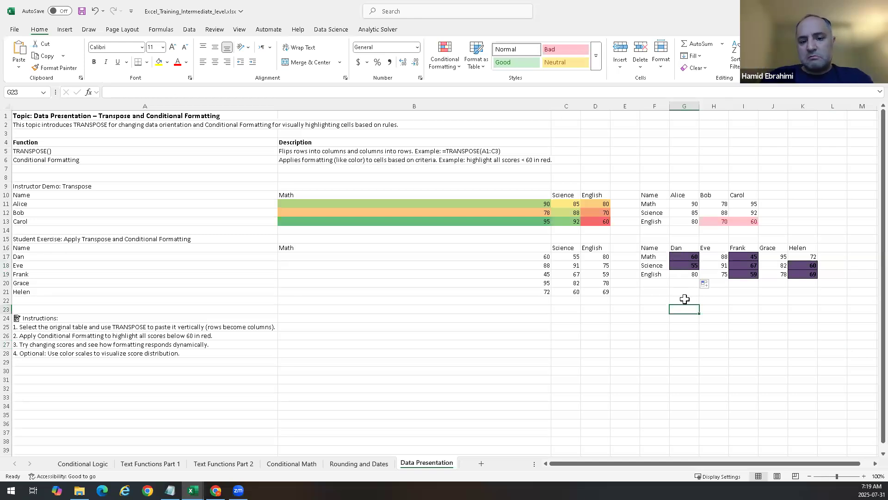
left_click(704, 373)
key("ctrl+z")
key("ctrl+z")
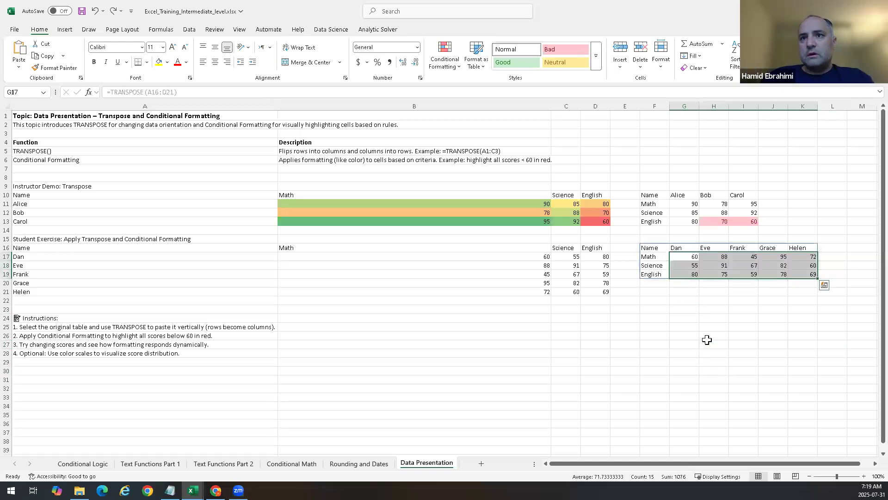
Step: Highlight scores less than 70 in G17:K19 with Green Fill with Dark Green Text and save the workbook
left_click(456, 64)
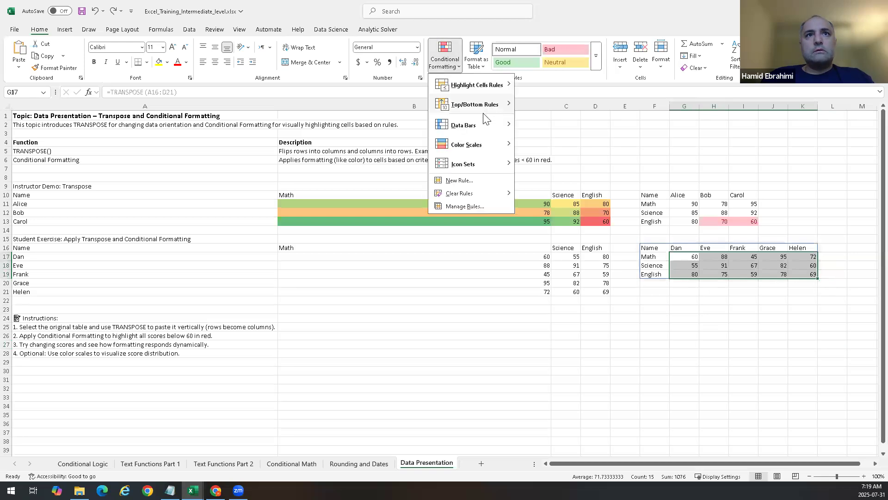
mouse_move(497, 100)
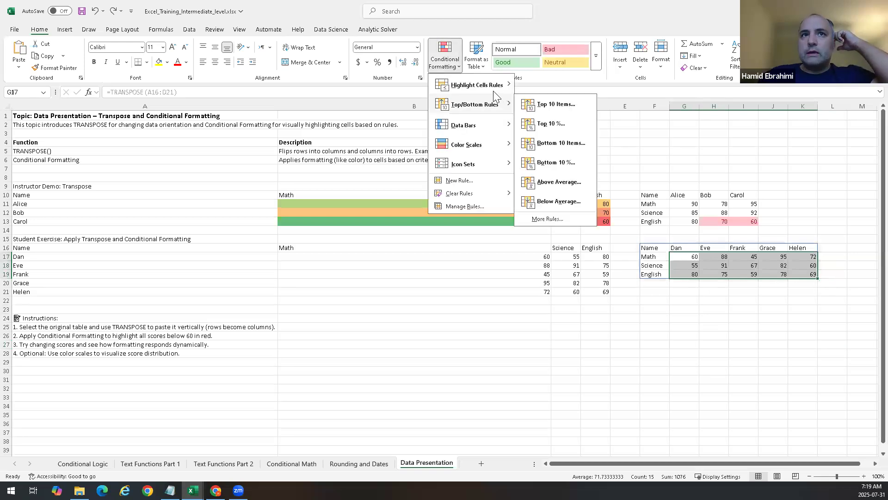
left_click(550, 104)
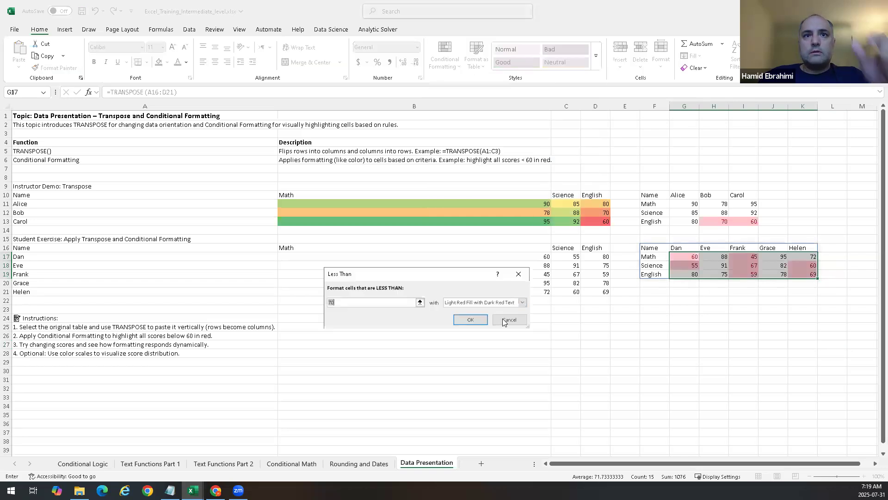
left_click(523, 303)
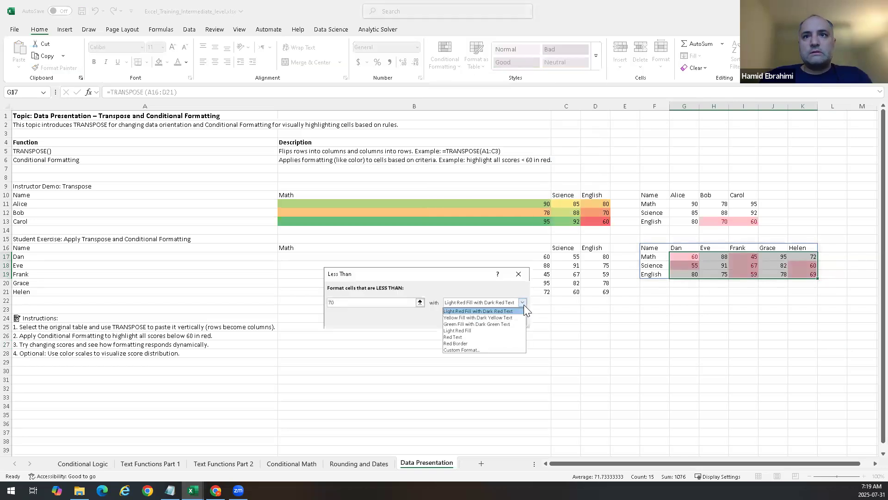
left_click(500, 325)
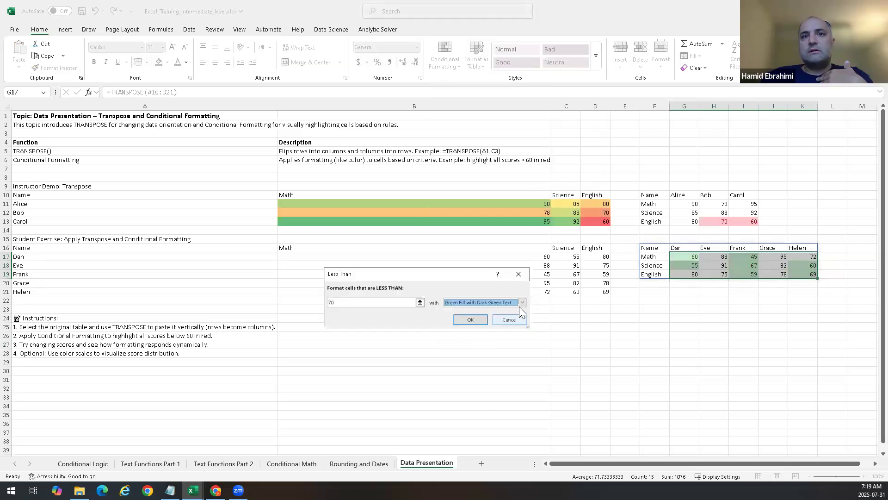
left_click(463, 317)
left_click(535, 355)
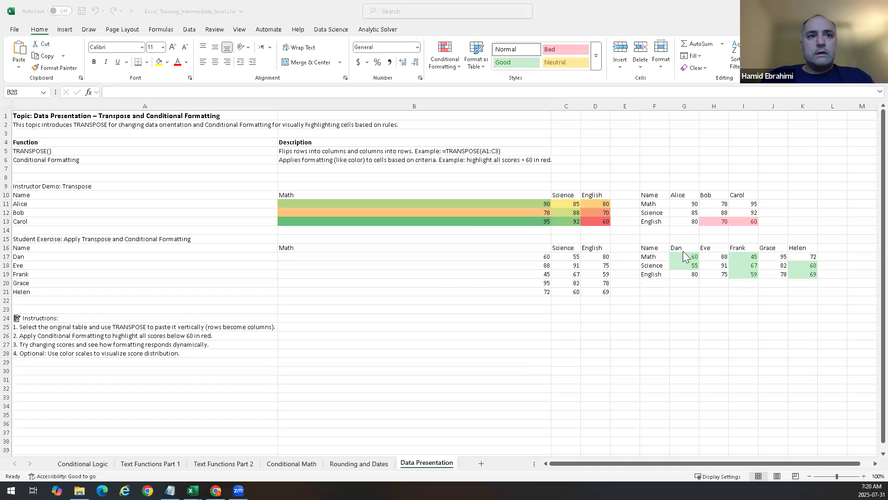
left_click(660, 313)
key("ctrl+s")
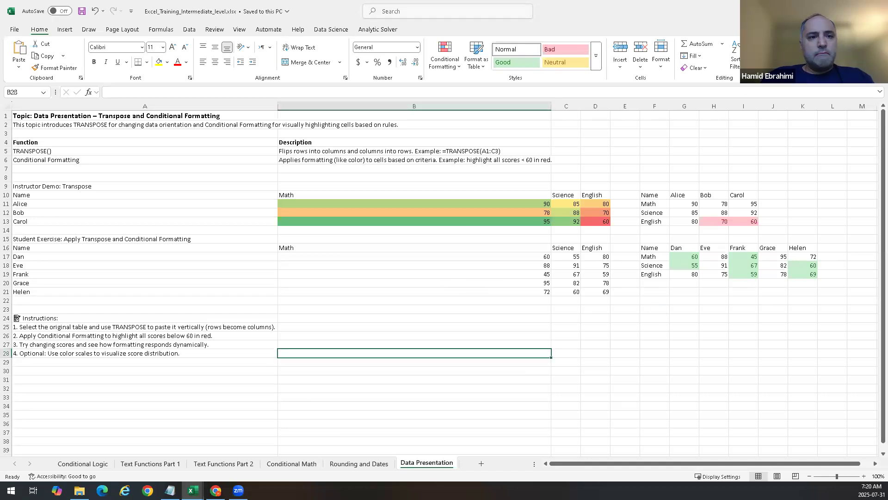
Step: Try Text to Columns on a multi-range selection of end dates on the Rounding and Dates sheet
left_click(370, 468)
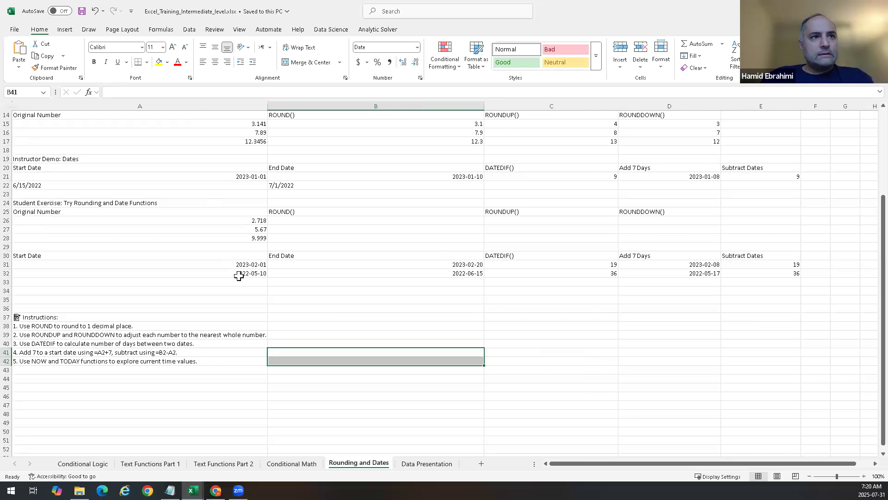
left_click_drag(236, 268, 452, 273)
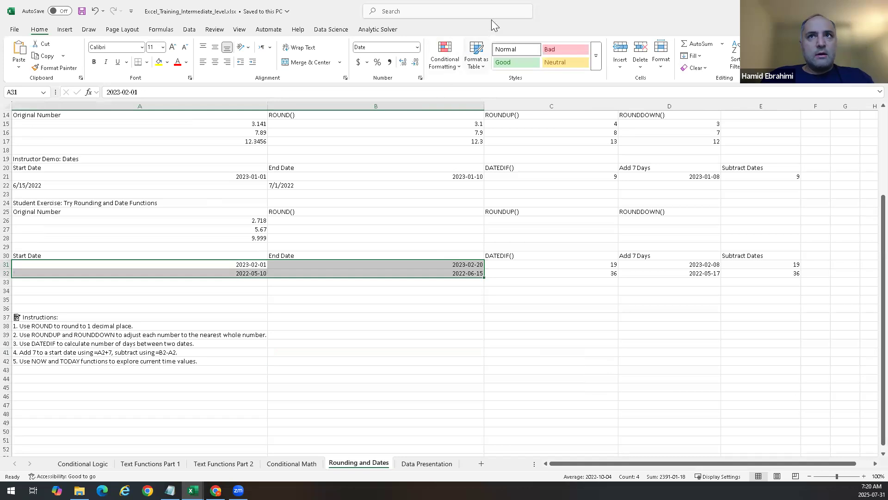
left_click(189, 30)
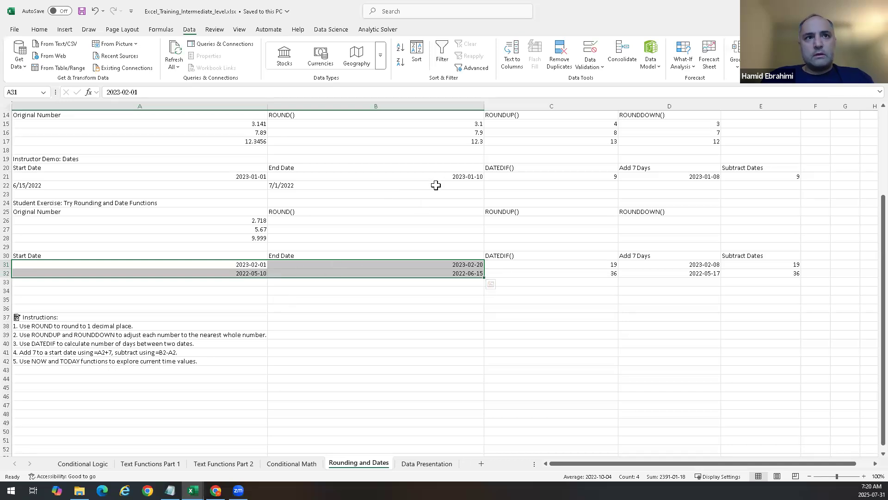
left_click(413, 175, "ctrl")
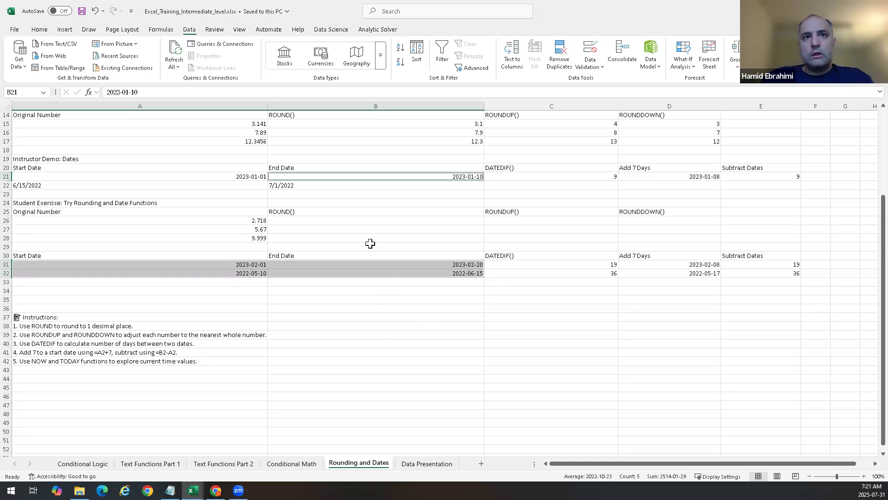
left_click(388, 343)
left_click(359, 269)
mouse_move(359, 268)
left_mouse_down()
mouse_move(347, 276)
mouse_move(350, 263)
left_mouse_up()
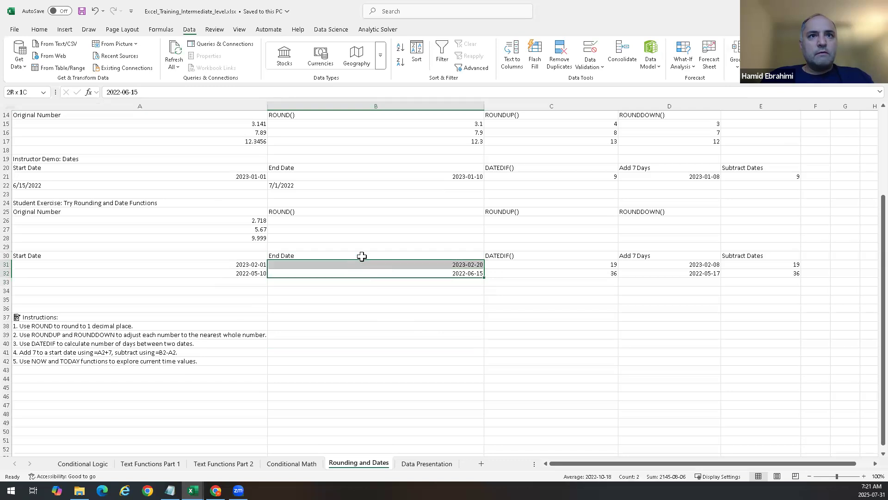
left_click(446, 184, "ctrl")
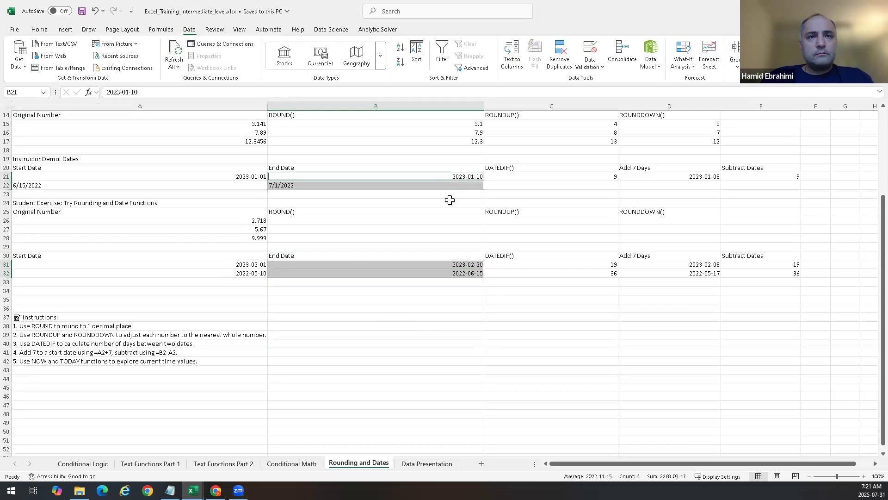
left_click(450, 201)
left_click(462, 178)
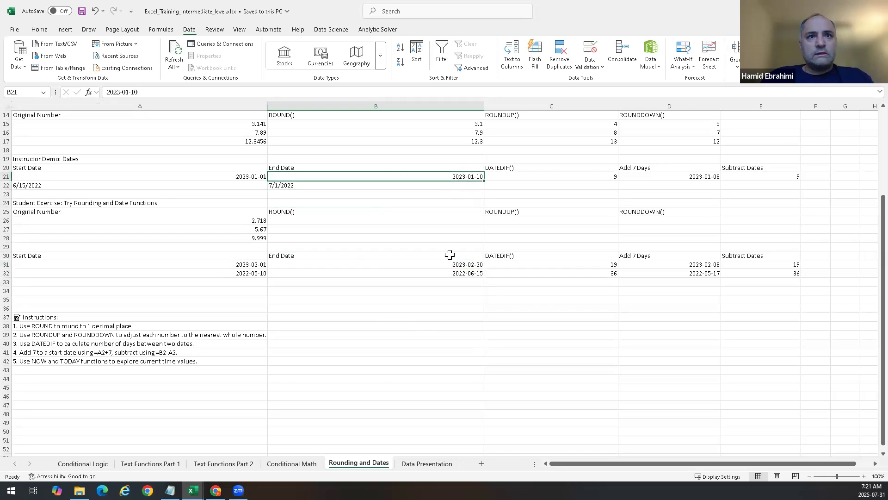
left_click(451, 265, "ctrl")
left_click(449, 273, "ctrl")
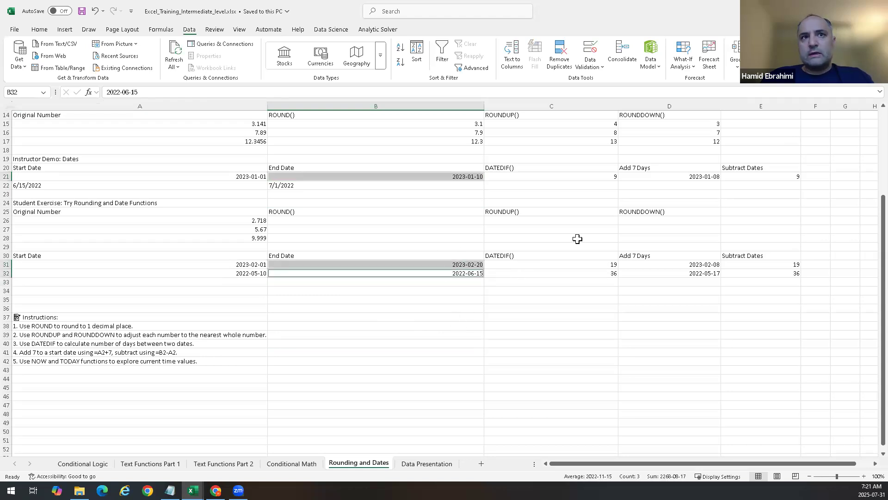
left_click(512, 68)
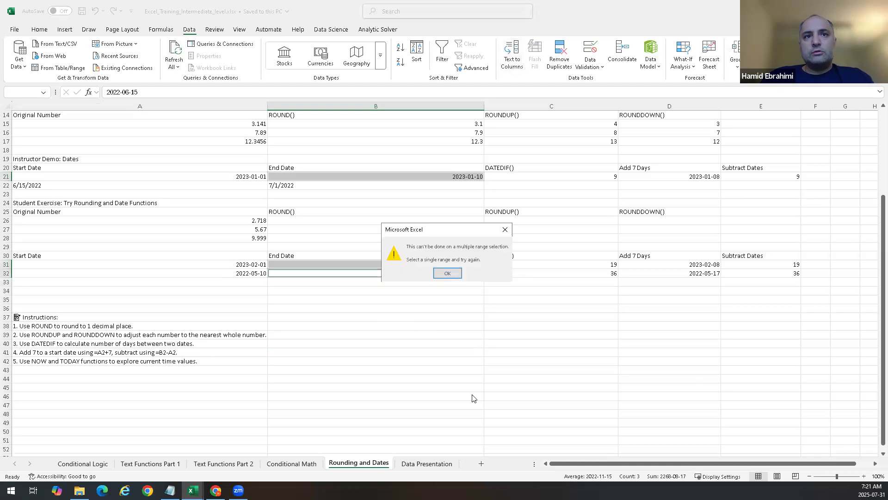
left_click(455, 275)
Step: Open Text to Columns for the end dates in B31:B32 and cancel the wizard
left_click(620, 345)
left_click_drag(445, 265, 447, 273)
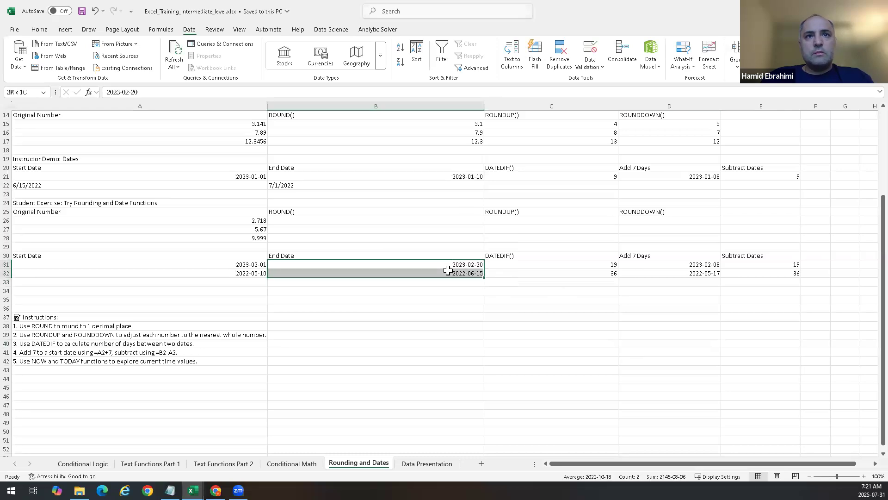
left_click(509, 55)
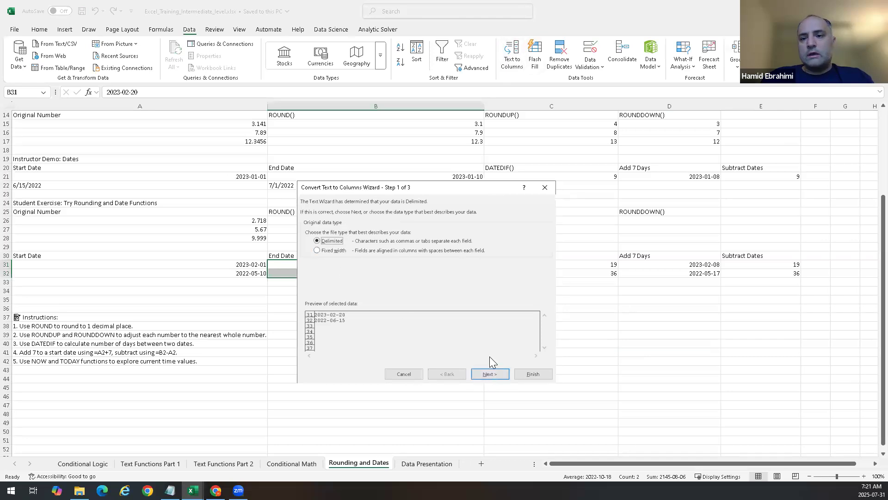
key("Escape")
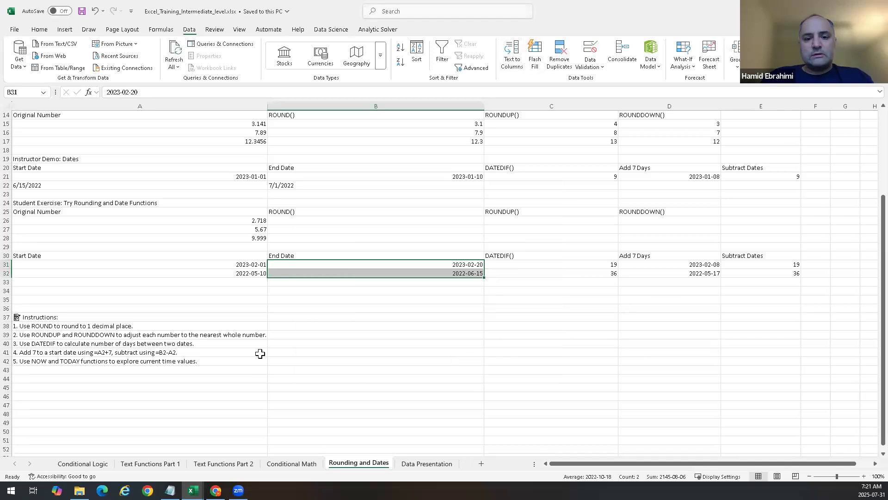
left_click(506, 369)
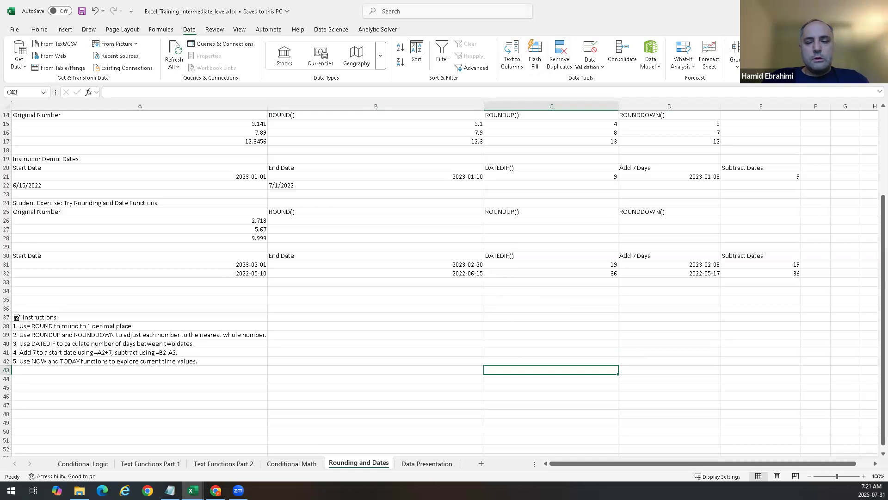
Step: Close the Excel_Training_Intermediate_level workbook
left_click(877, 11)
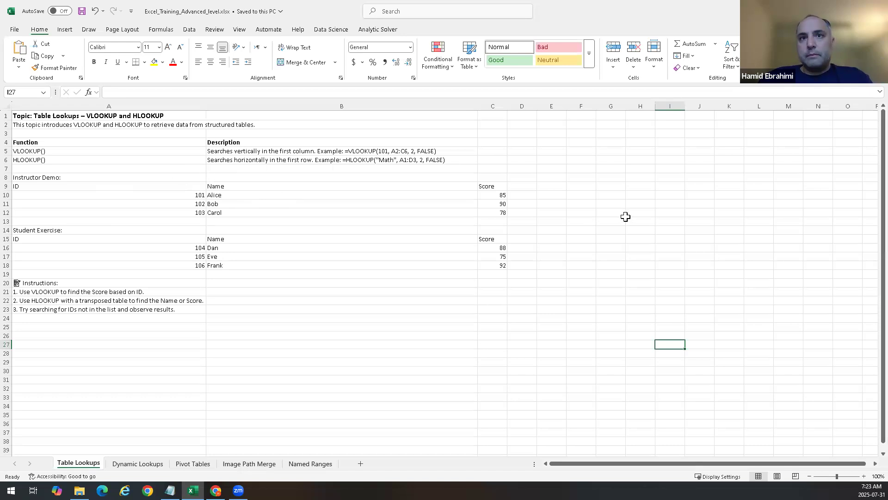
left_click(548, 195)
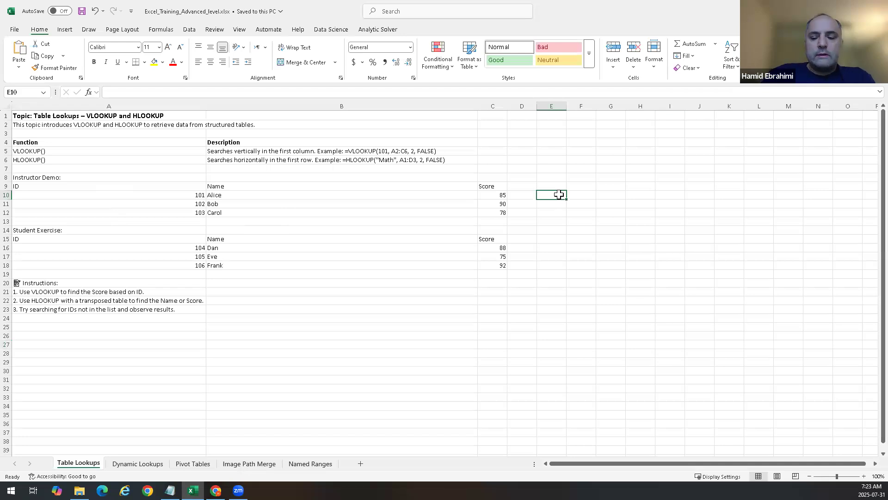
type("=")
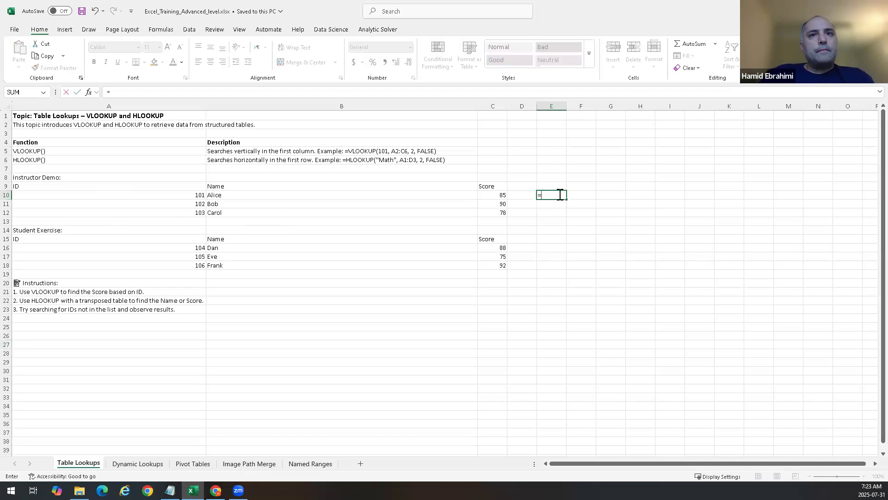
key("Escape")
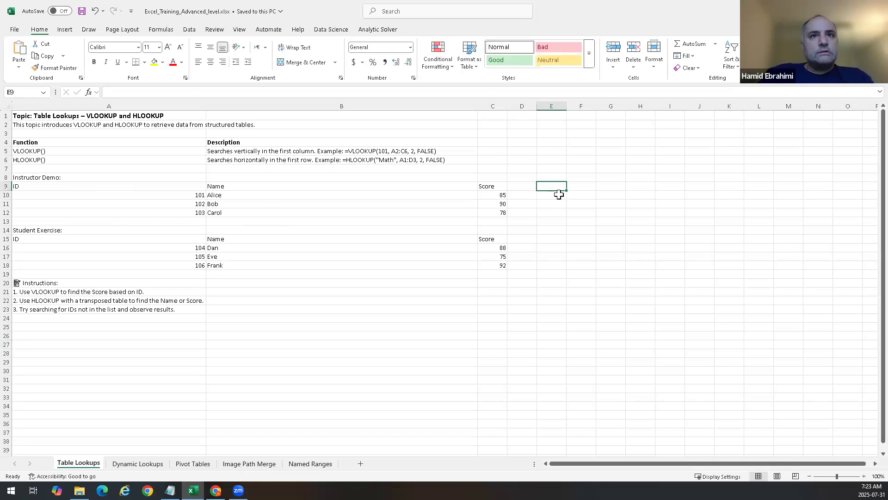
Step: Enter the heading VLOOKUP in E9 above the demo table's lookup column
type("V")
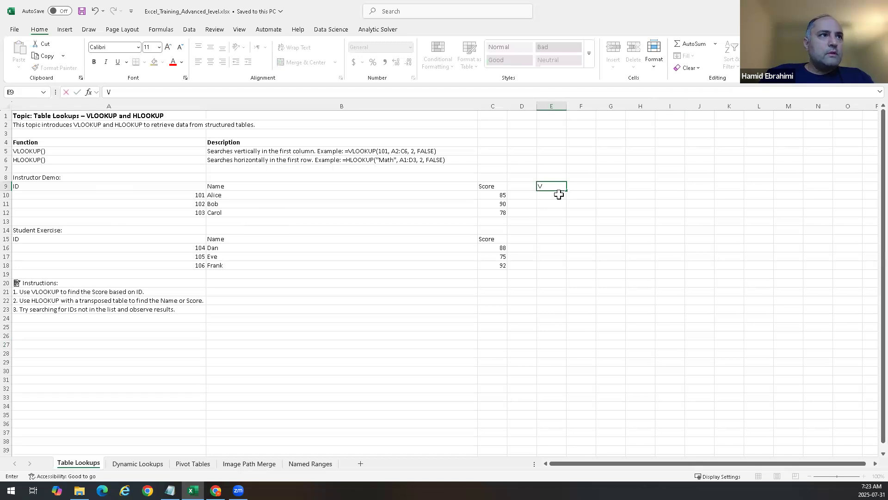
key("BackSpace")
key("BackSpace")
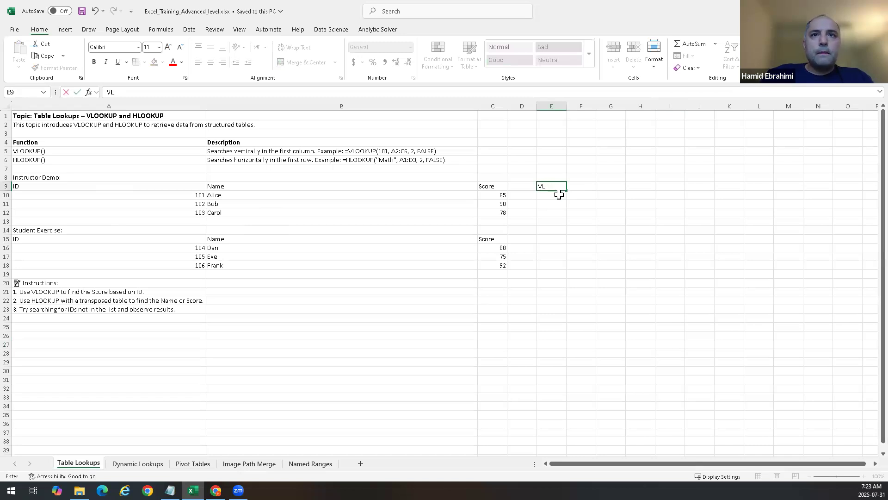
type("LOOKUP")
key("Return")
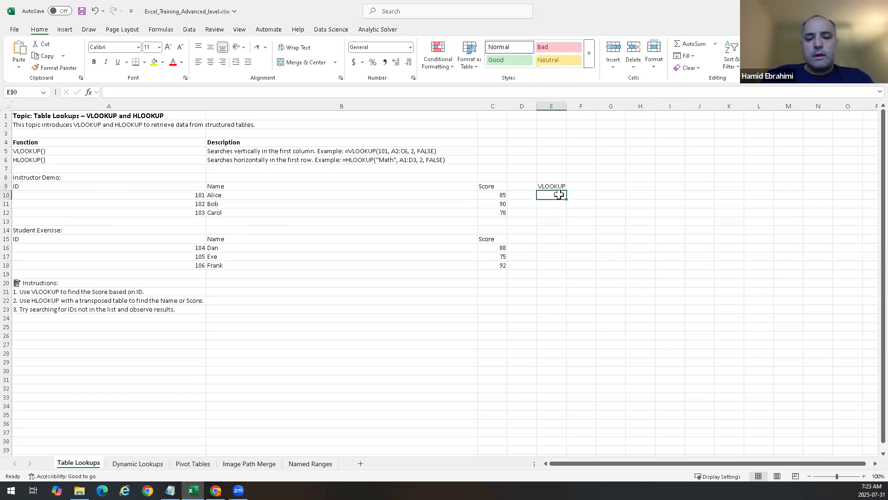
type("=")
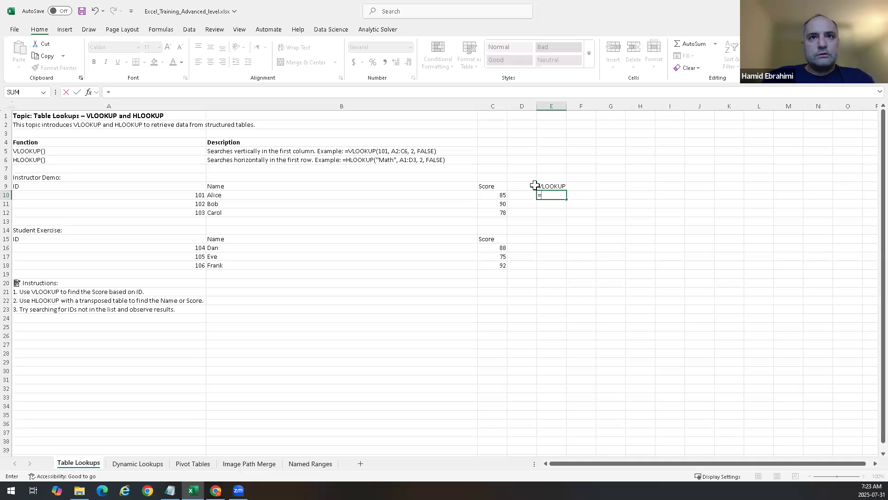
type("vloo")
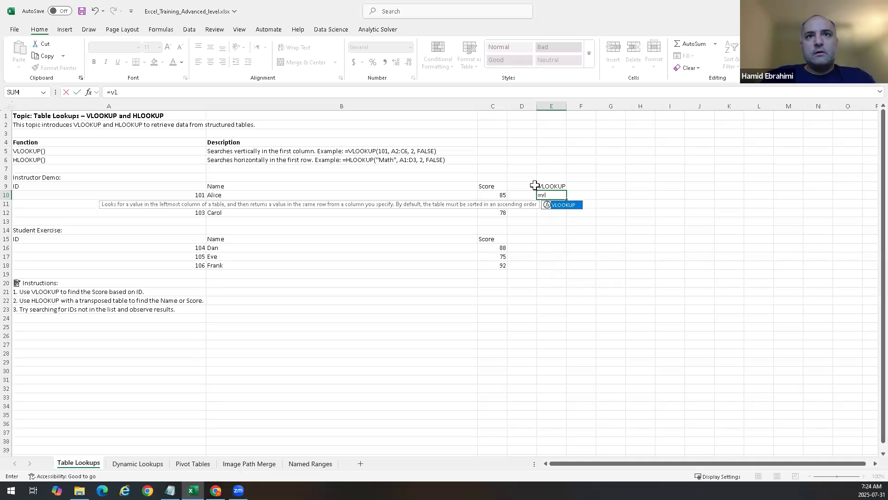
key("Tab")
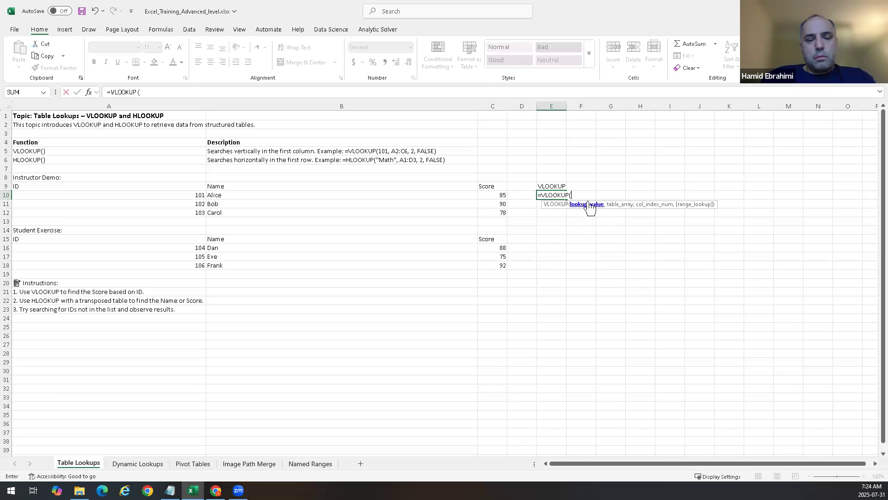
key("Escape")
left_click(561, 186)
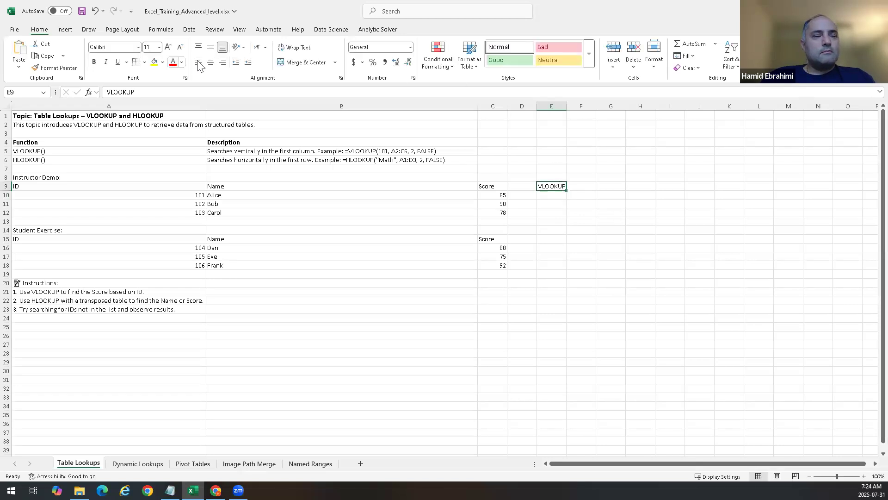
left_click(181, 62)
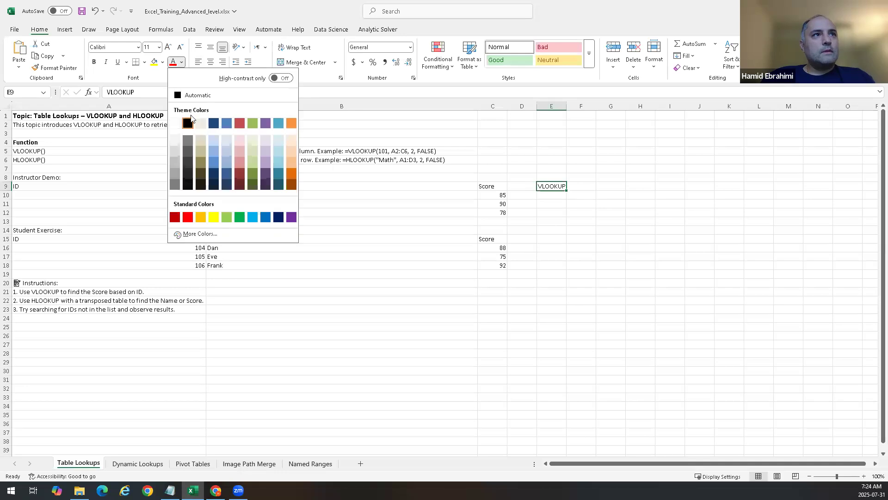
left_click(313, 123)
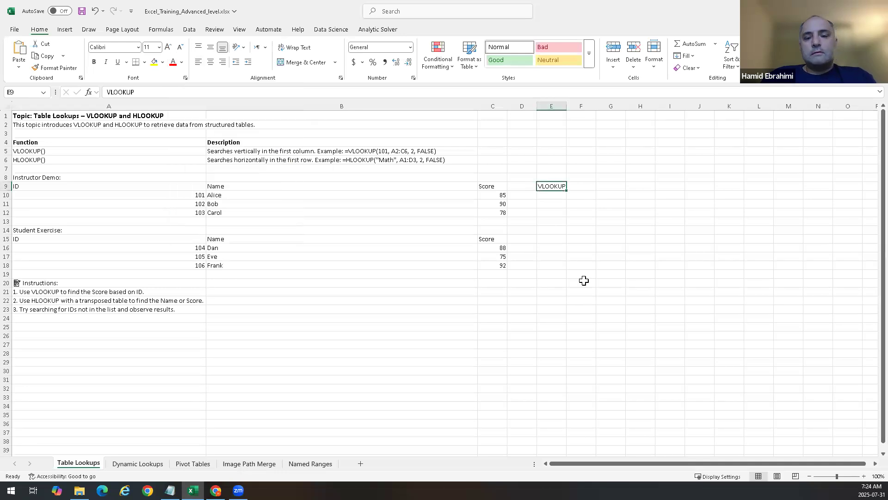
left_click(581, 257)
left_click(547, 194)
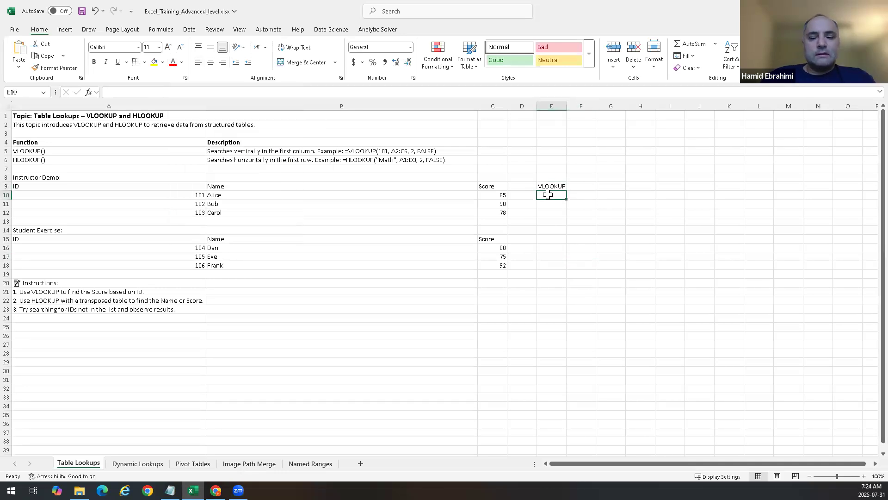
Step: Start a VLOOKUP formula in E10 with 102 as the lookup value
type("=")
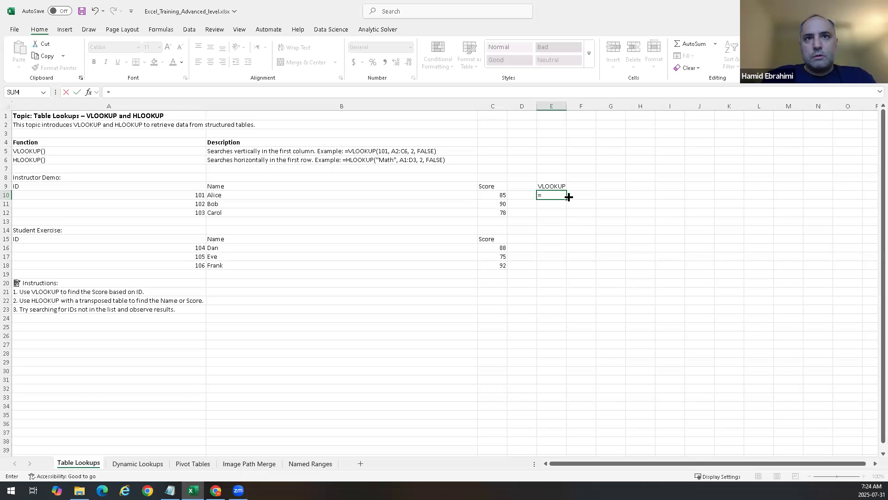
type("vl")
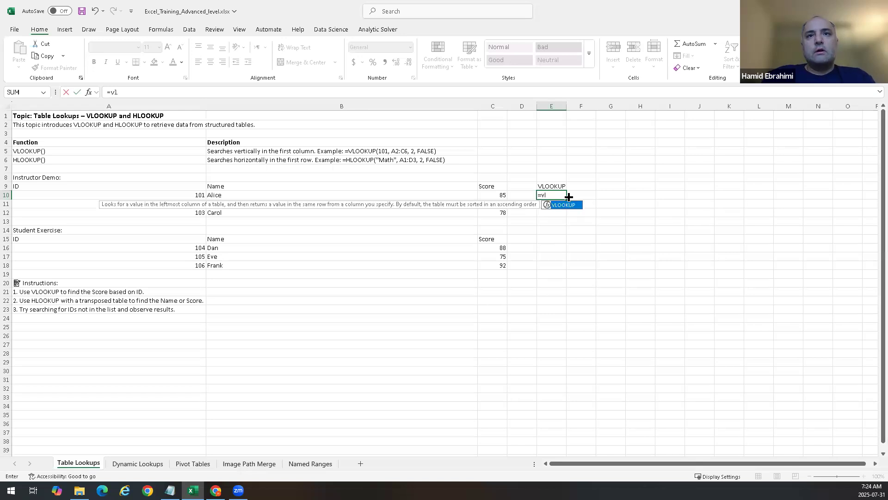
type("o")
key("Tab")
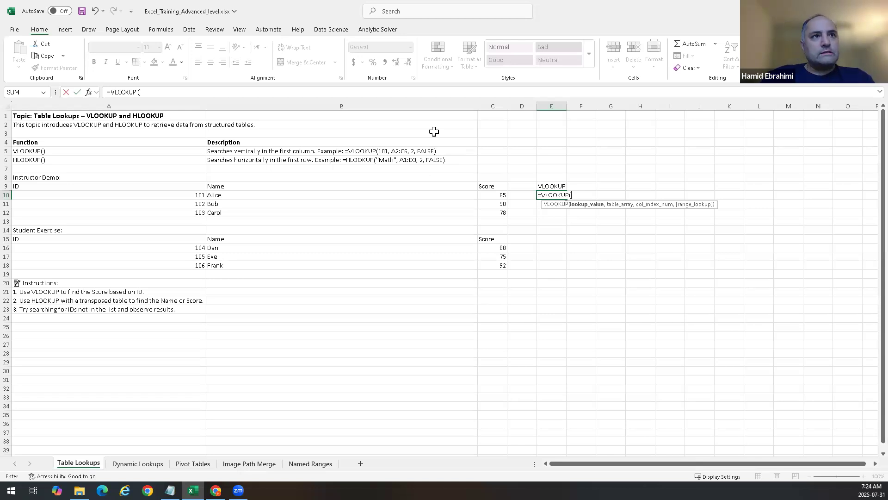
type("102")
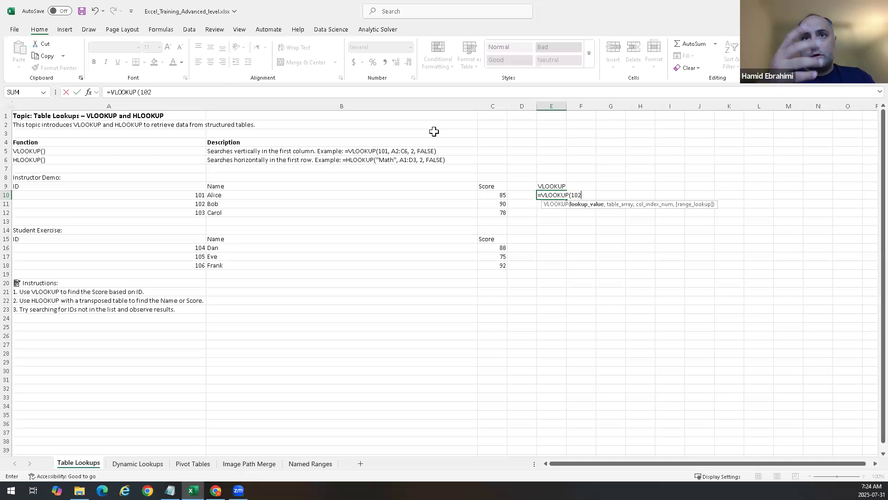
type(",")
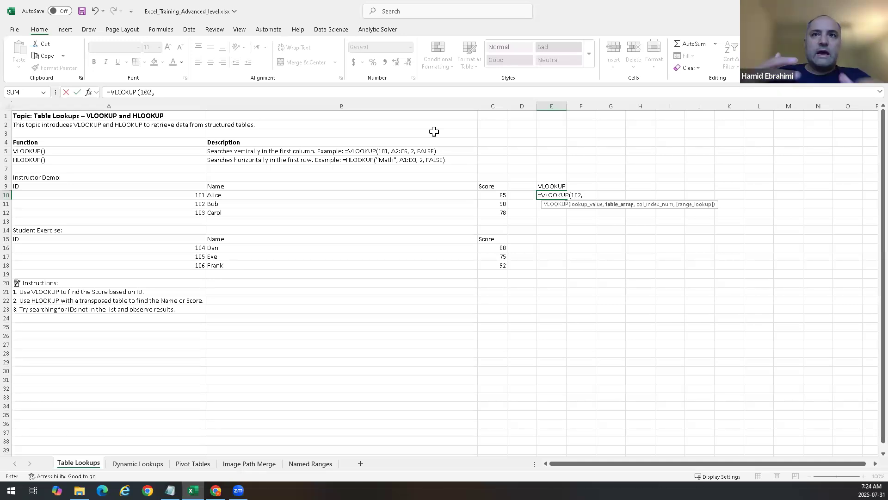
type(",")
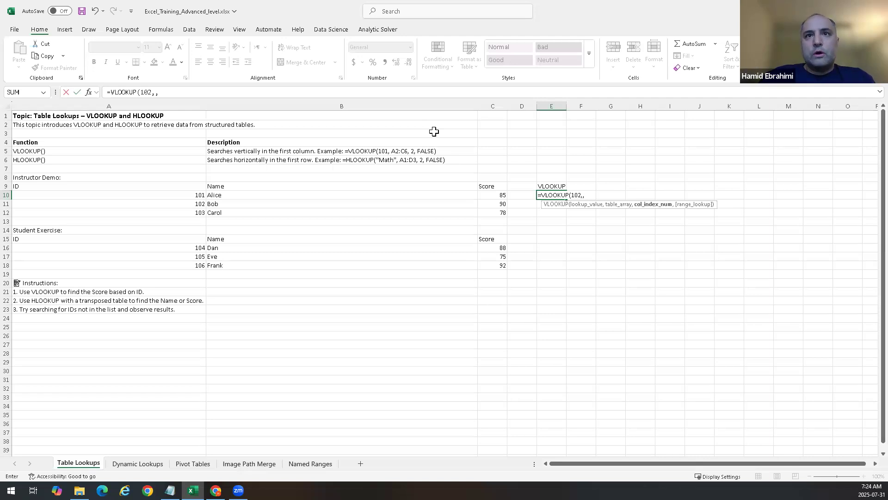
Step: Try adding A9:C12 as the table array after an extra comma, then erase it
left_click(111, 187)
left_click_drag(372, 207, 500, 210)
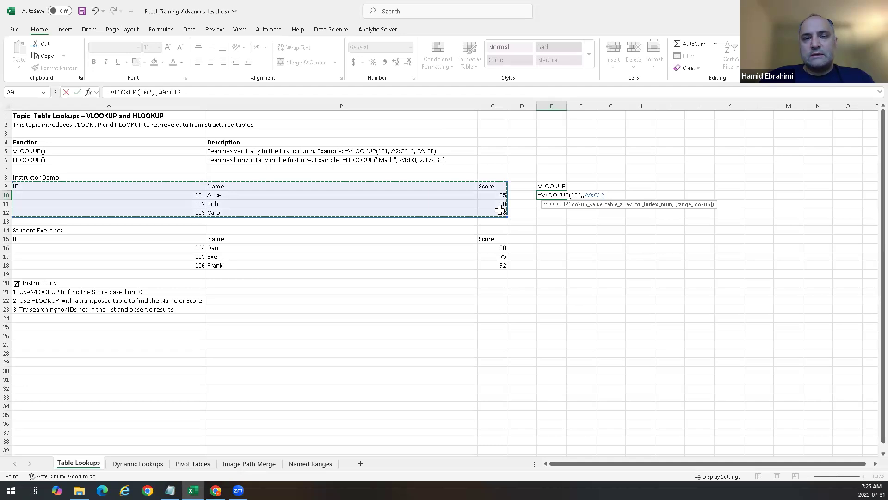
type(",")
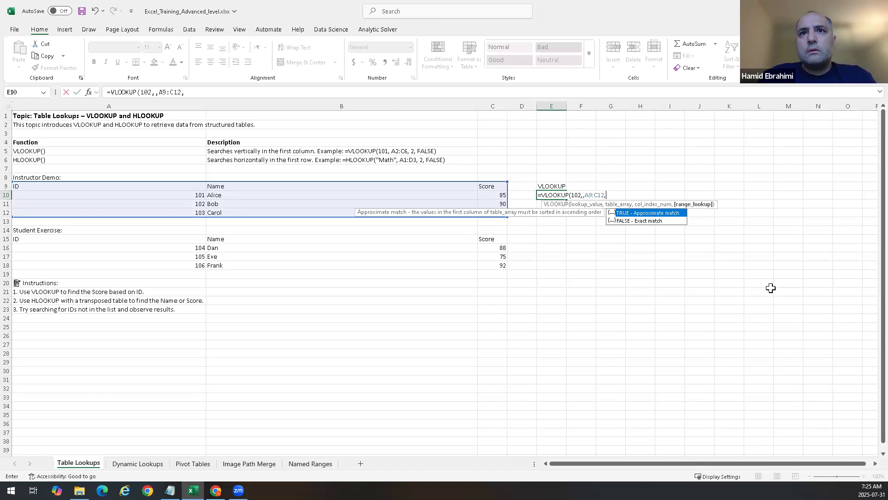
key("BackSpace")
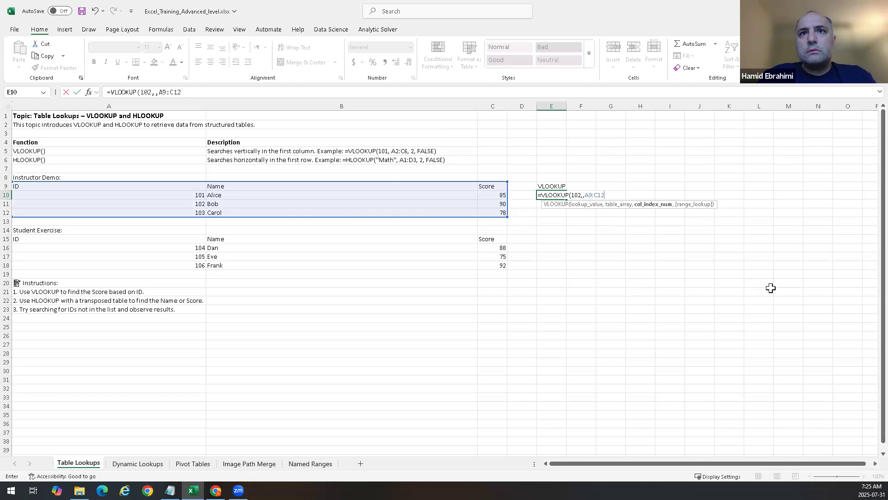
key("BackSpace")
key("BackSpace")
key("BackSpace")
key("BackSpace")
key("BackSpace")
key("BackSpace")
key("BackSpace")
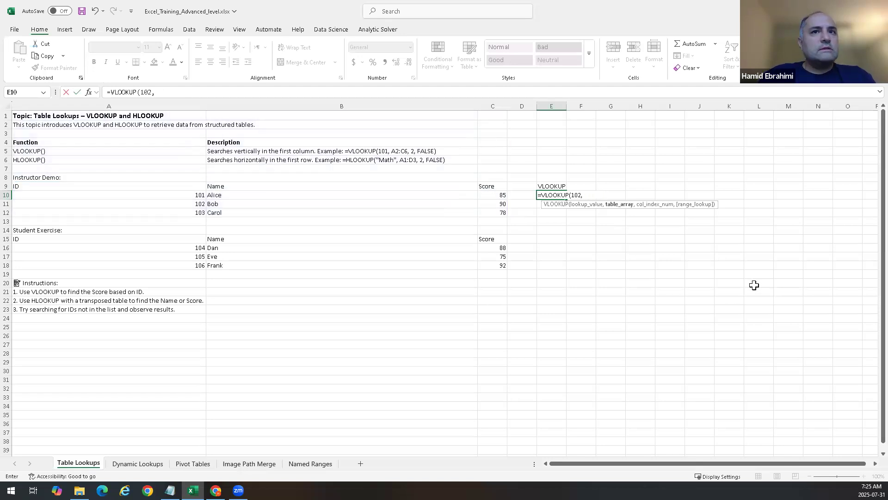
Step: Select A9:C12 as the table array again and erase back to the lookup value
left_click_drag(59, 184, 493, 211)
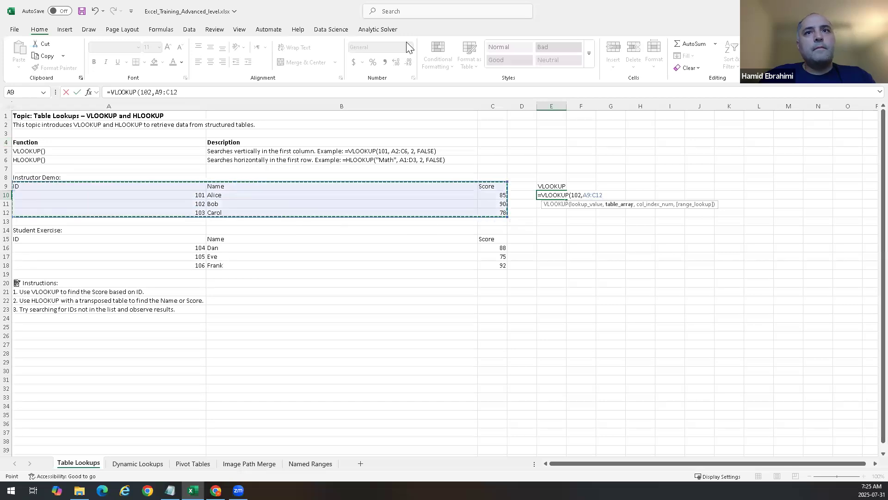
type(",")
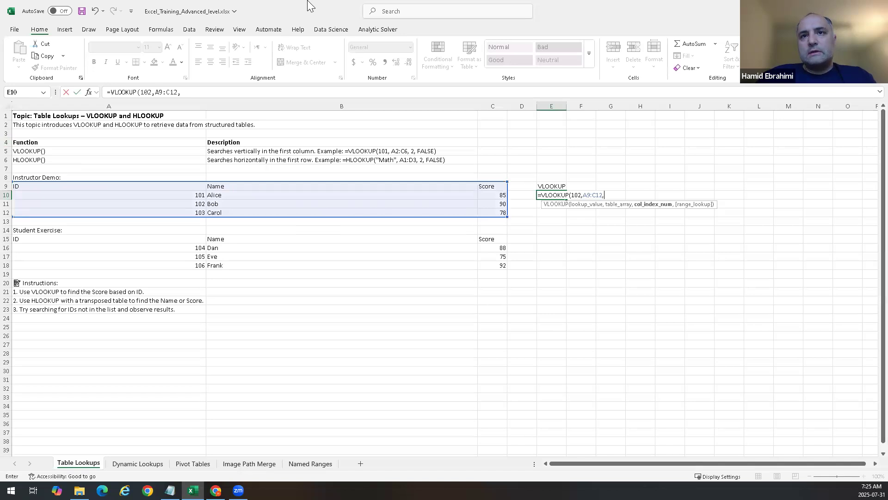
key("BackSpace")
key("BackSpace")
key("BackSpace")
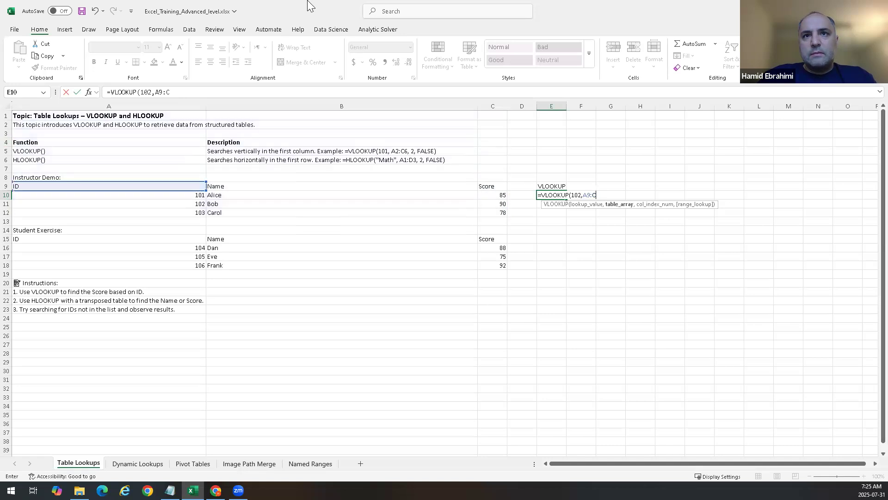
key("BackSpace")
key("BackSpace")
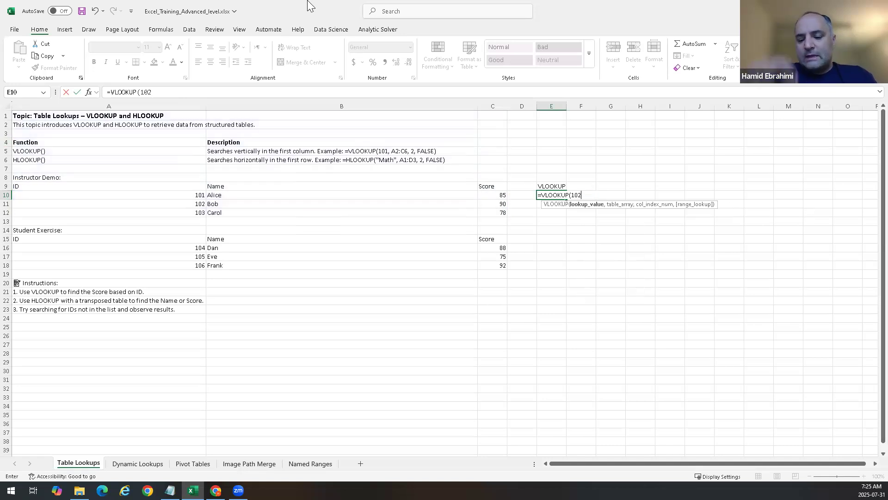
Step: Complete and enter =VLOOKUP(102,A9:C12,2,) in E10, selecting the demo table A9:C12 as the table array
type(",")
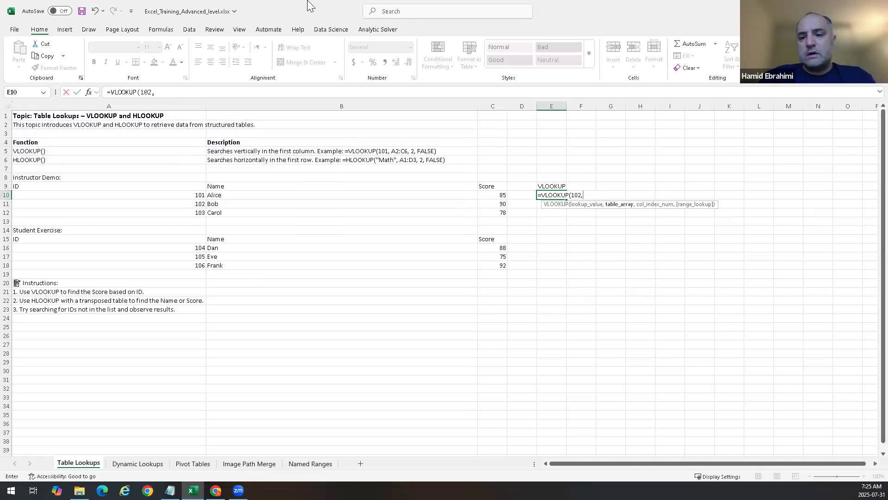
type(",")
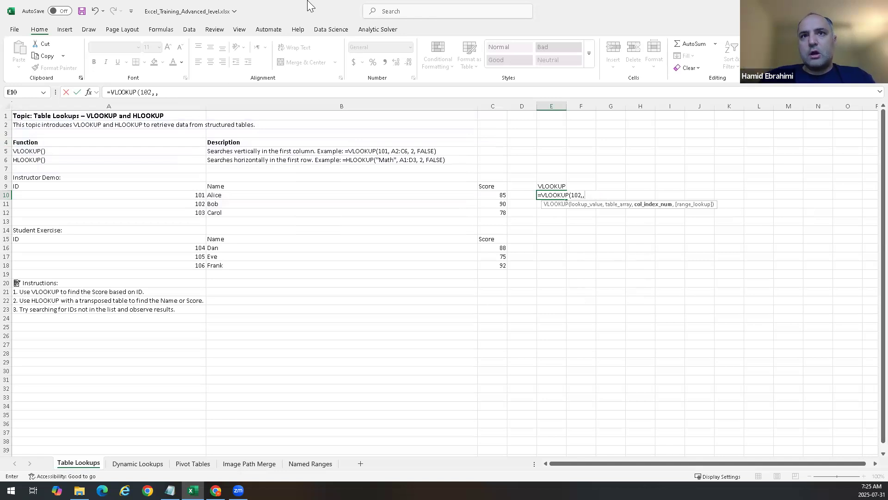
key("BackSpace")
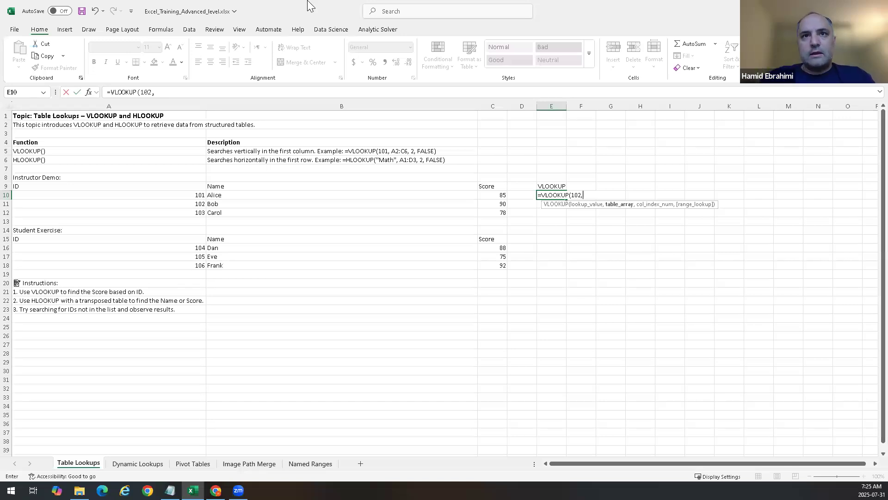
left_click_drag(143, 184, 489, 210)
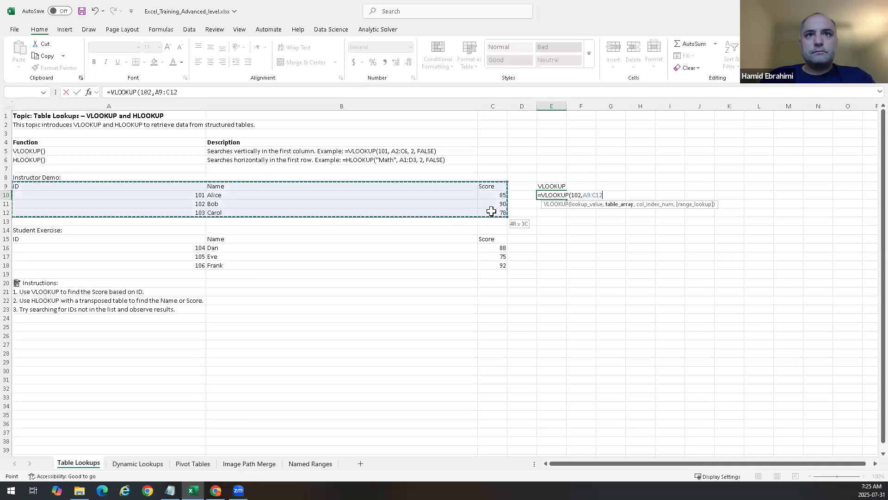
type(",2")
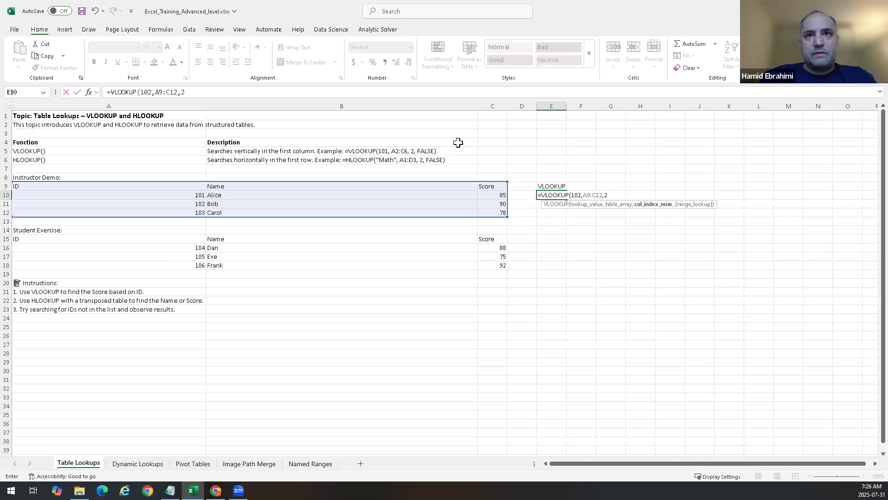
type(",")
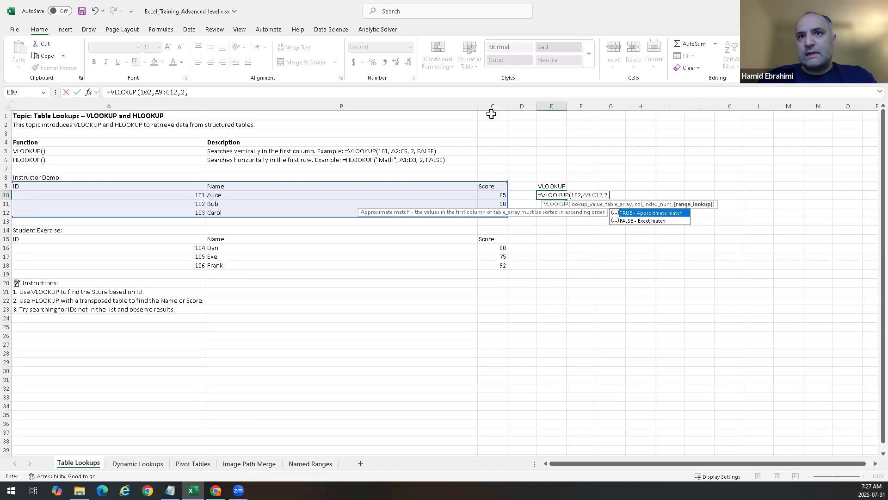
key("Down")
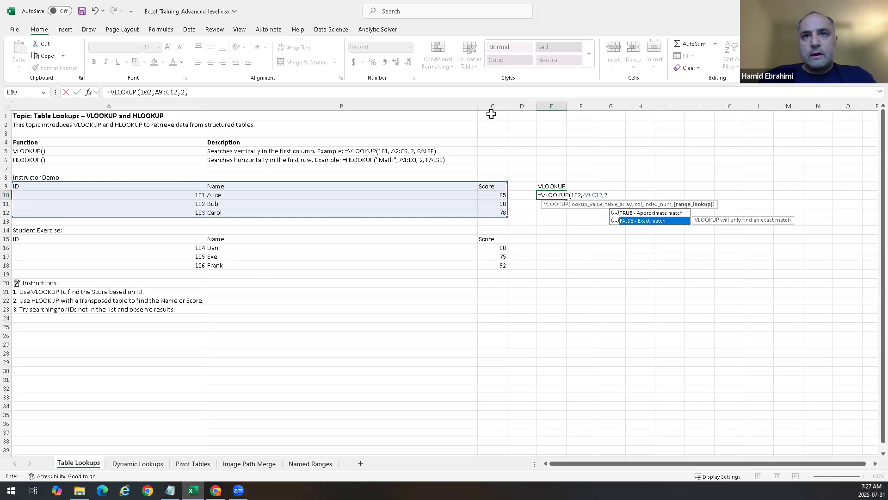
key("Return")
key("Up")
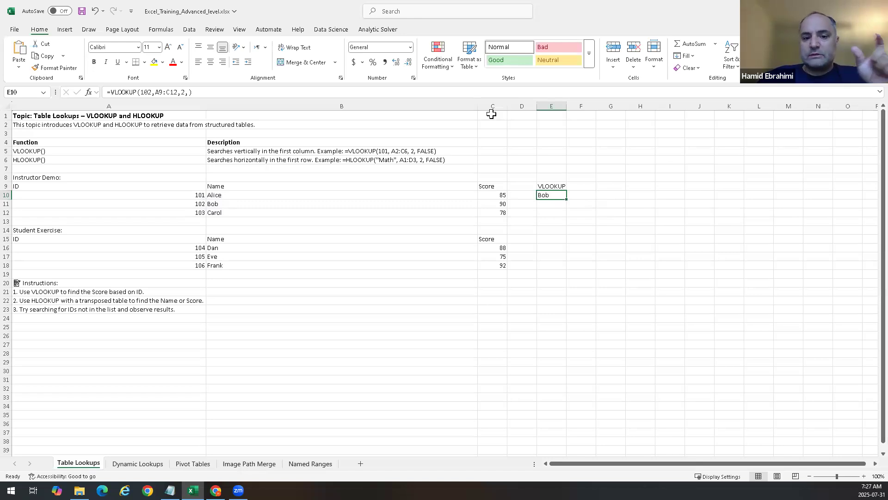
Step: Change the E10 formula's column index to 3 so it returns the score
double_click(552, 195)
left_click(605, 195)
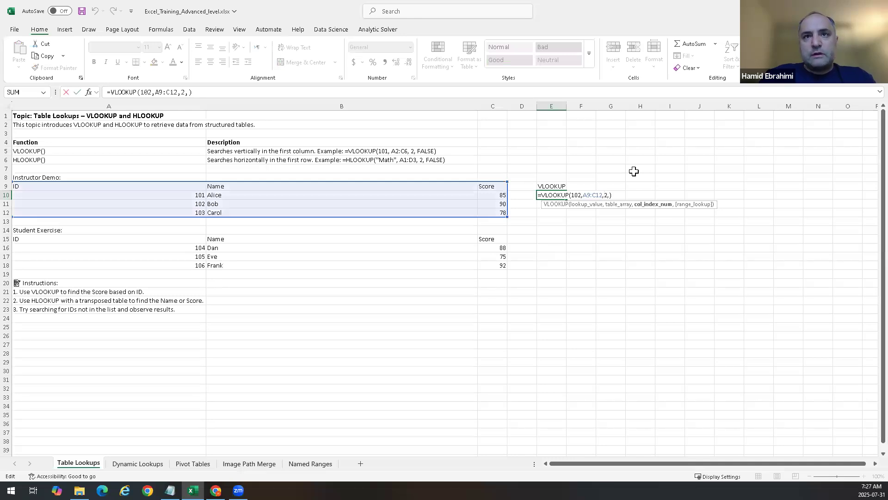
key("Delete")
type("3")
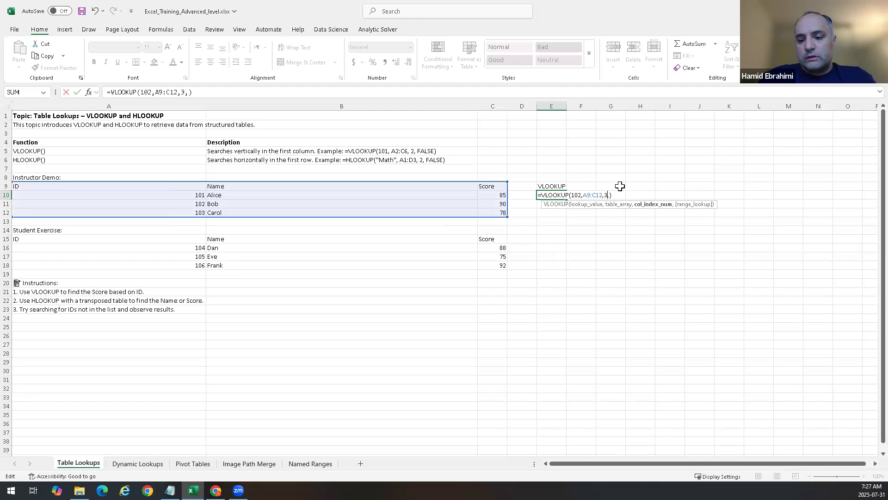
key("Return")
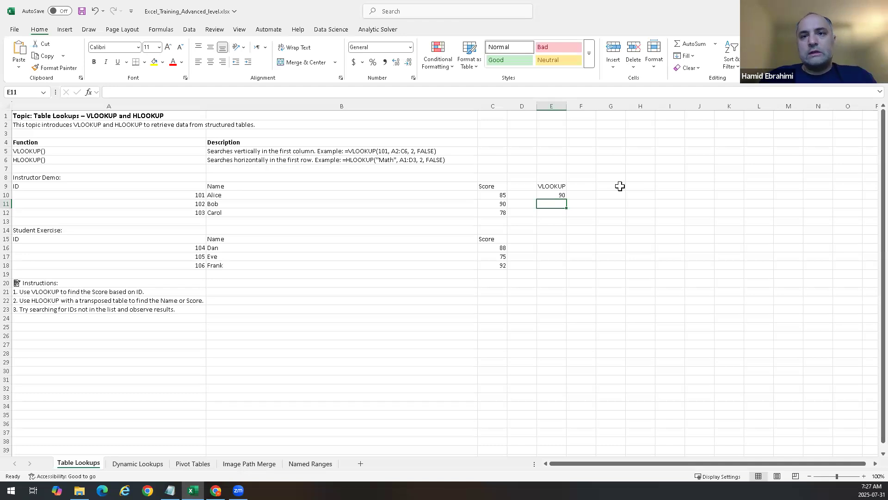
key("Up")
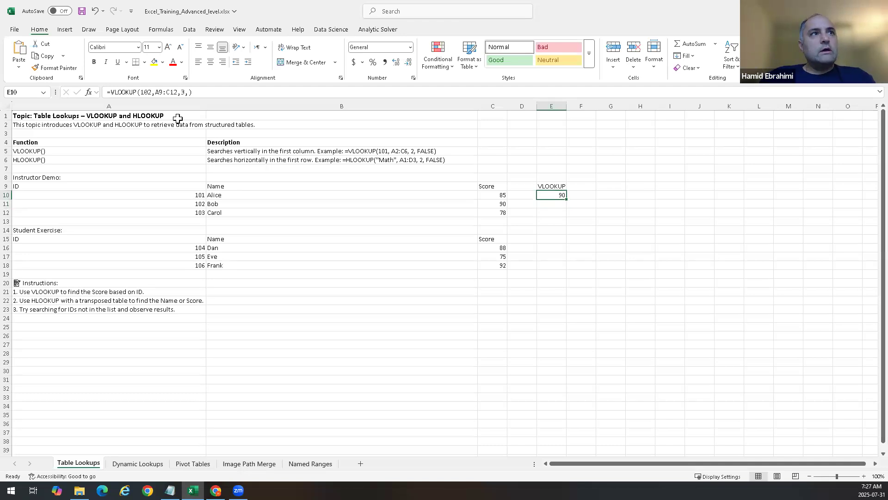
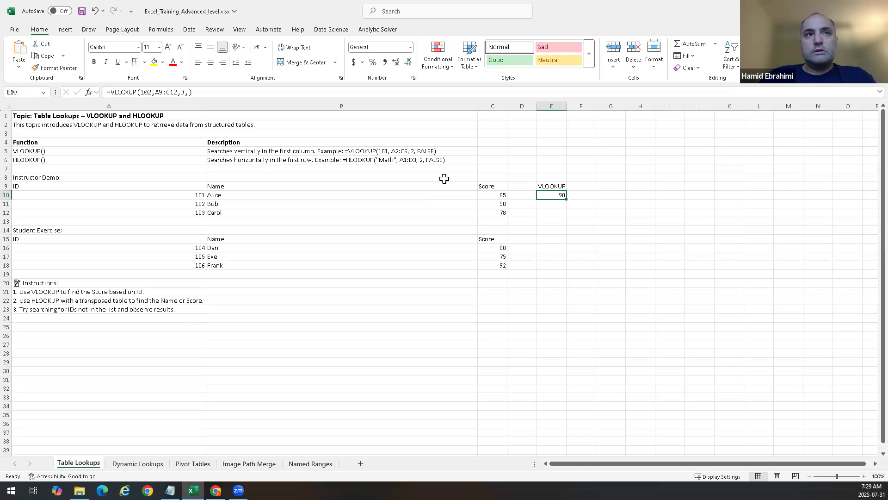
Step: Retype the final digit of the lookup value 102 in the E10 formula
left_click(149, 93)
key("BackSpace")
type("2")
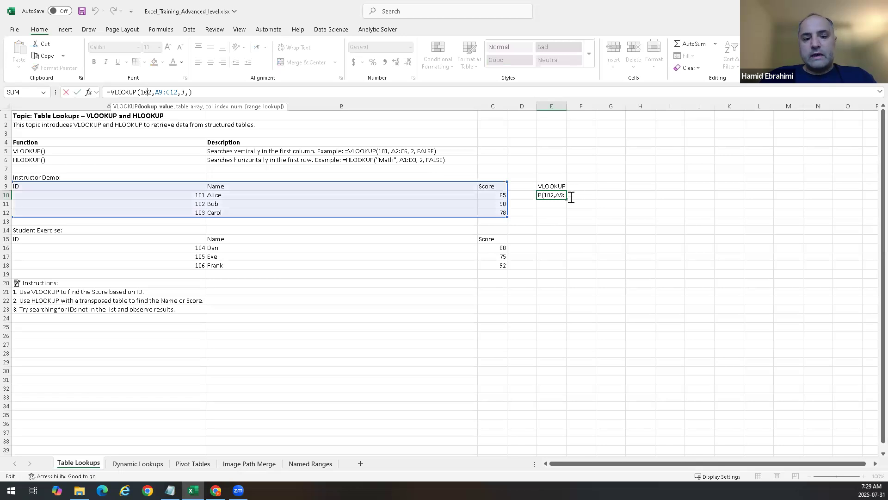
left_click(554, 205)
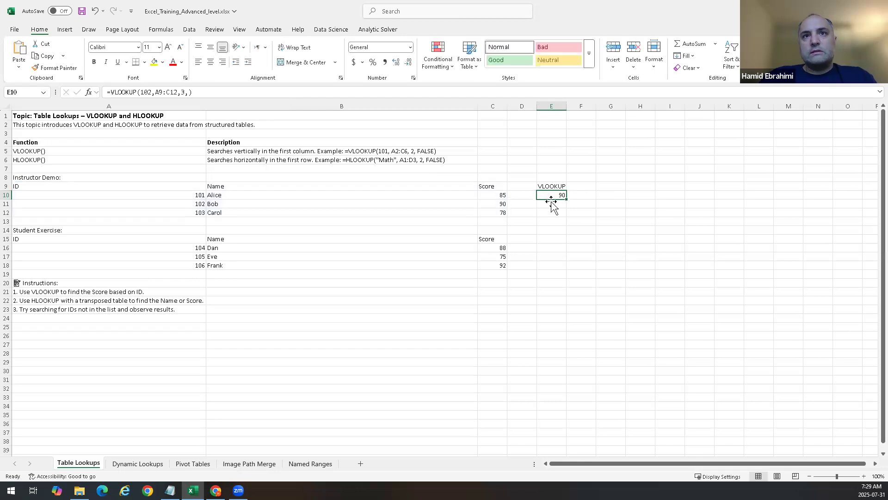
type("=vlo")
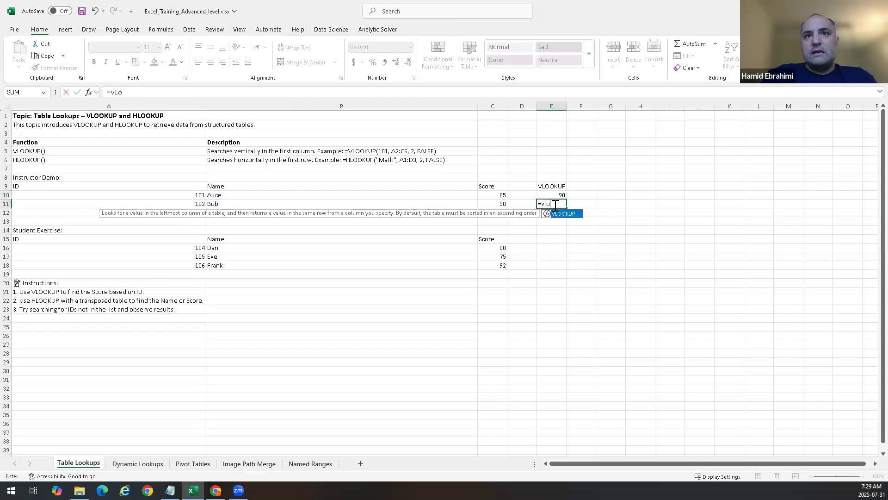
key("Tab")
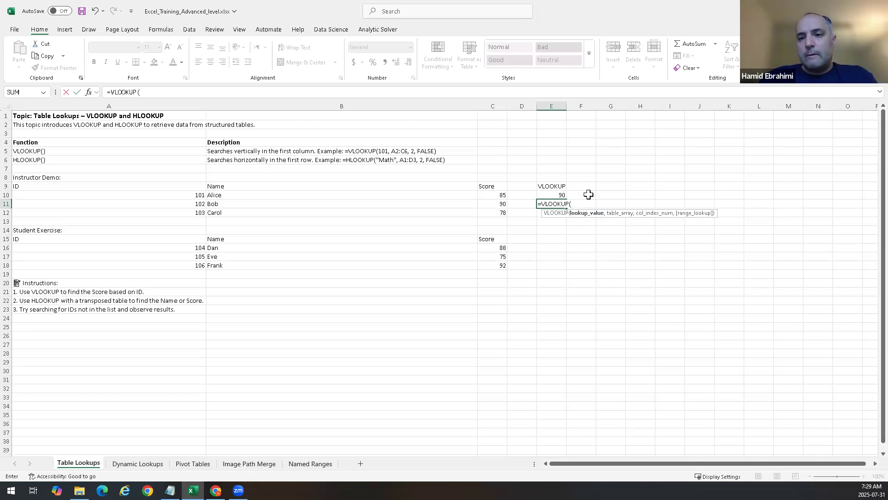
key("BackSpace")
key("BackSpace")
key("BackSpace")
key("BackSpace")
key("BackSpace")
key("BackSpace")
key("BackSpace")
key("BackSpace")
key("BackSpace")
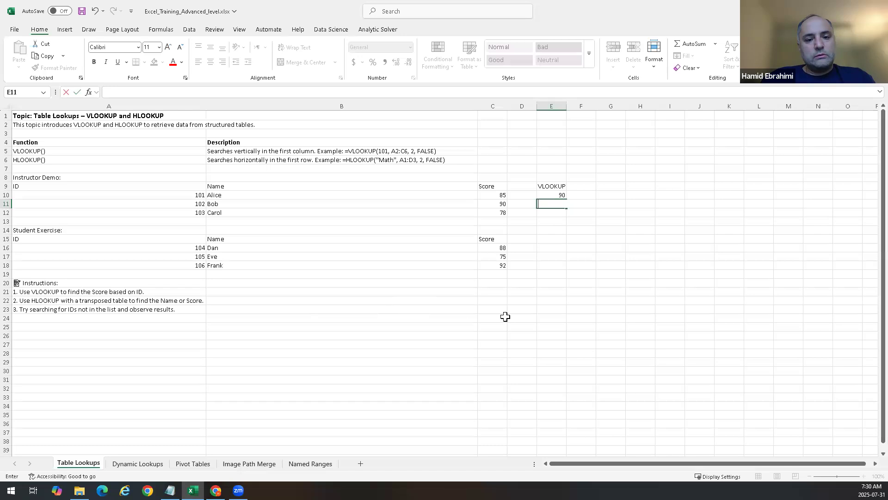
Step: Reopen the E10 formula and display the range_lookup options after the column index, then re-enter it
left_click(560, 194)
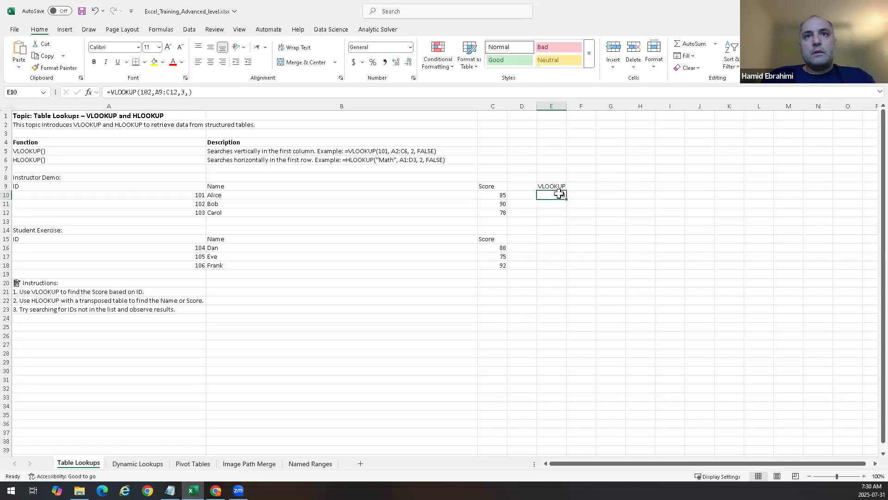
double_click(561, 194)
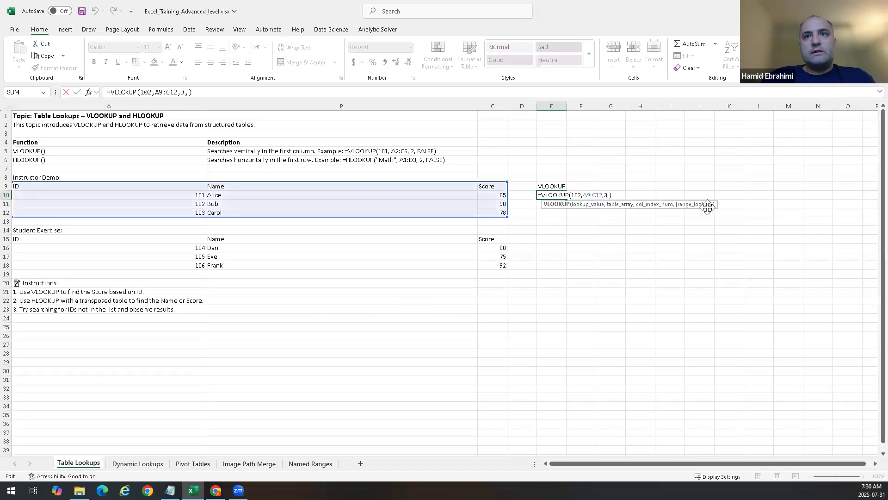
left_click(608, 195)
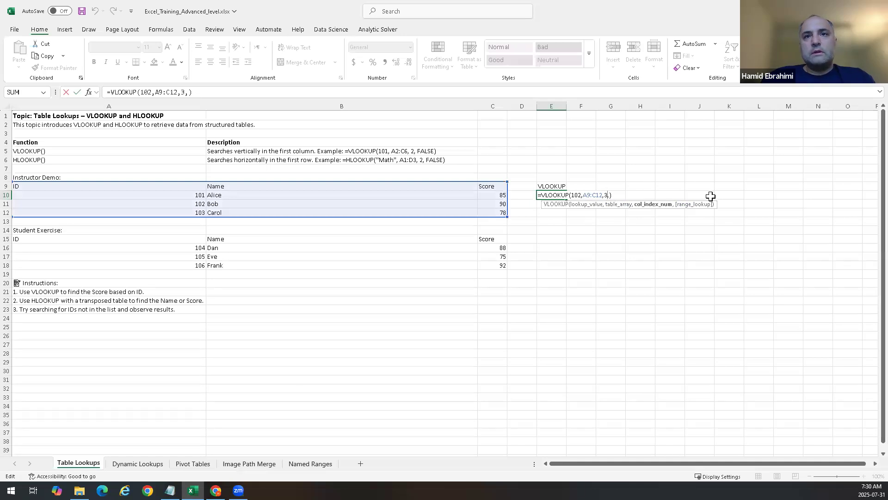
key("Right")
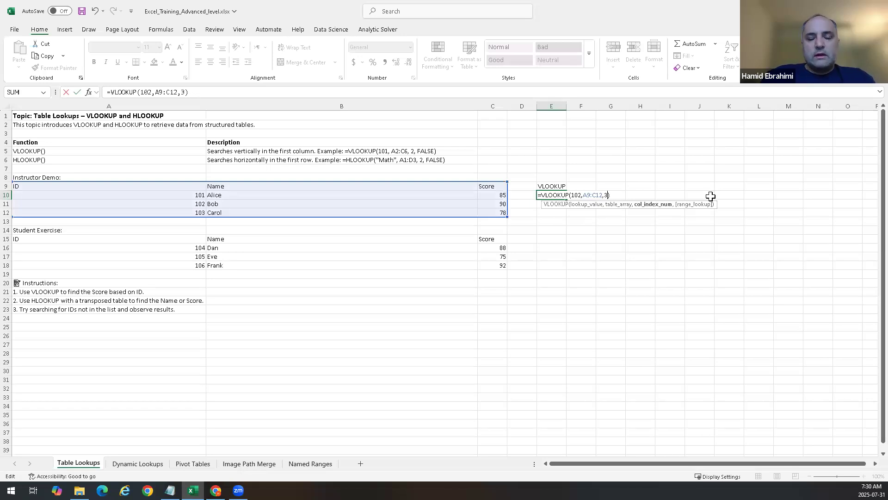
type(",")
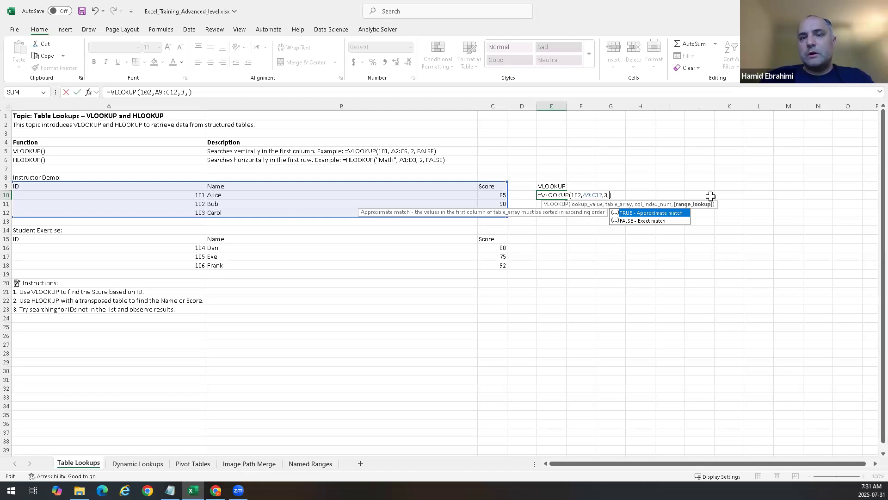
key("Down")
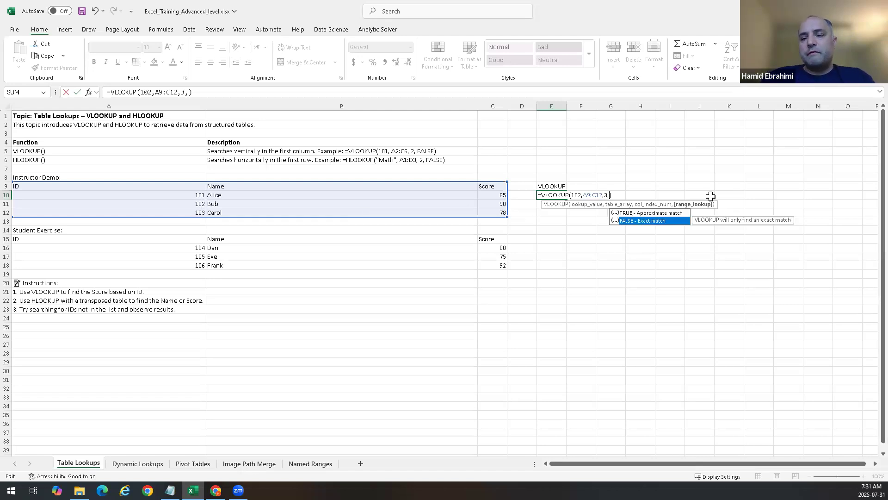
key("Return")
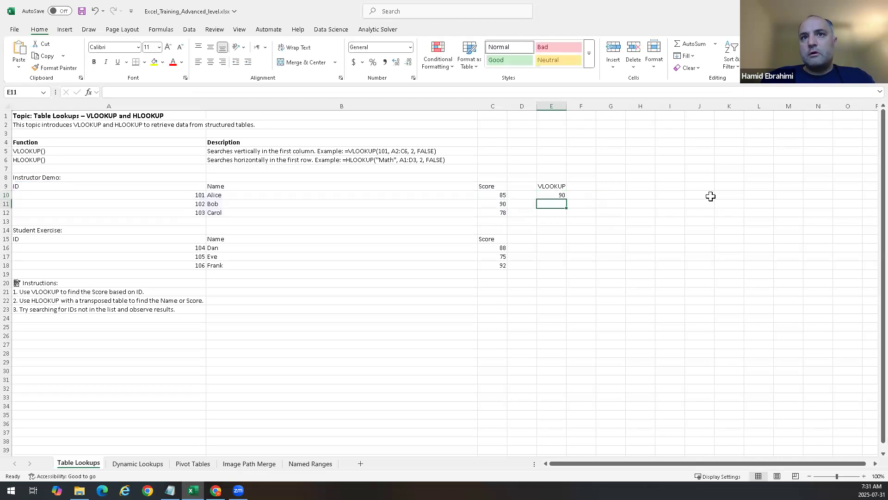
key("Up")
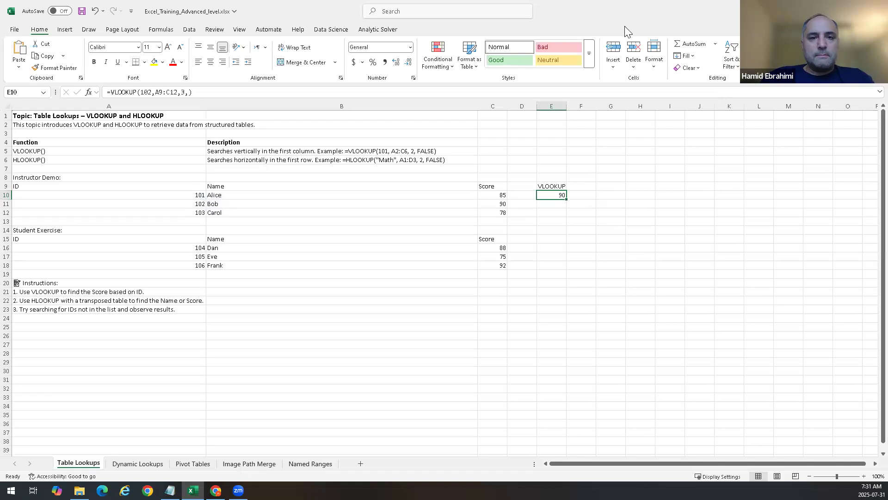
Step: Edit the E10 formula again and step through the TRUE and FALSE range_lookup choices before re-entering it
left_click(591, 179)
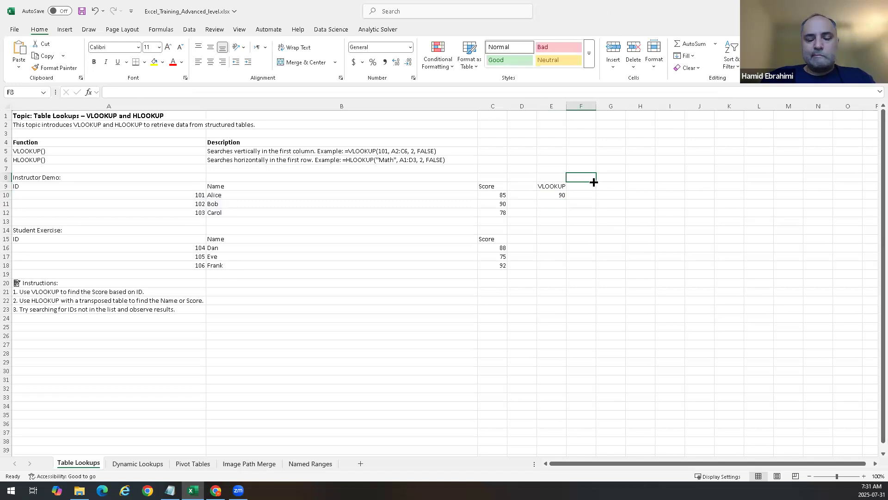
key("Down")
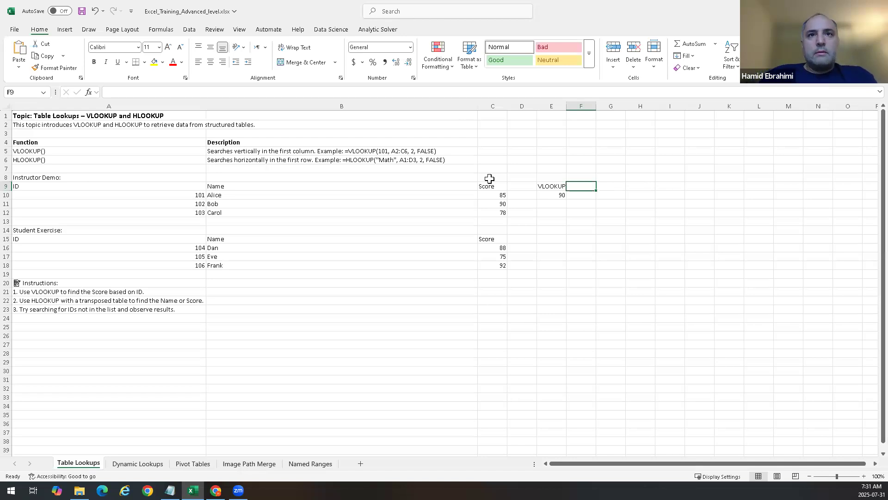
left_click(562, 195)
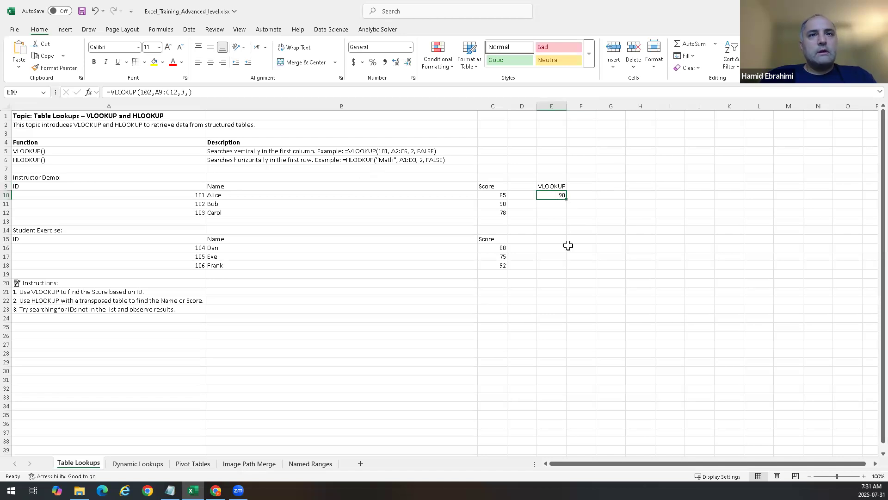
double_click(554, 195)
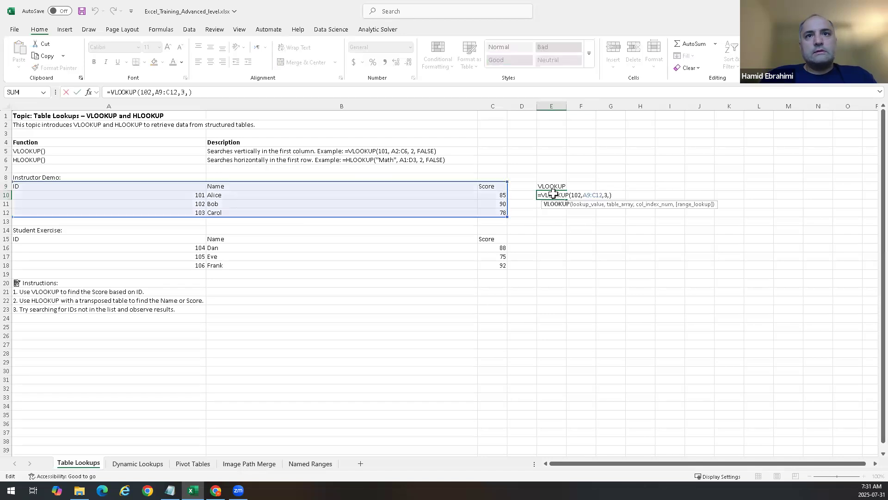
left_click(578, 194)
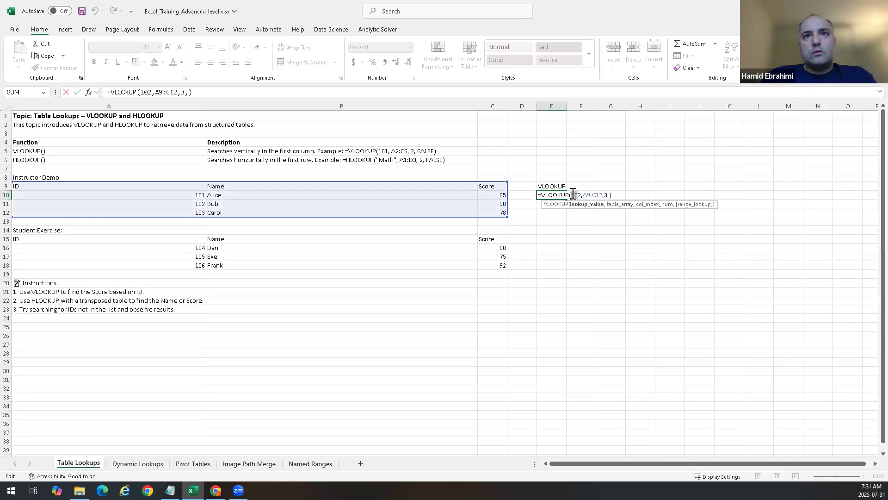
double_click(577, 194)
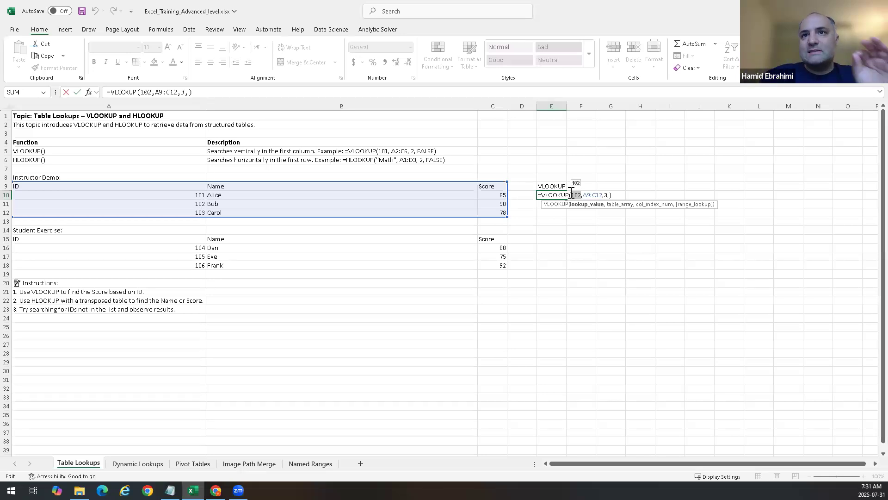
key("Right")
key("Right")
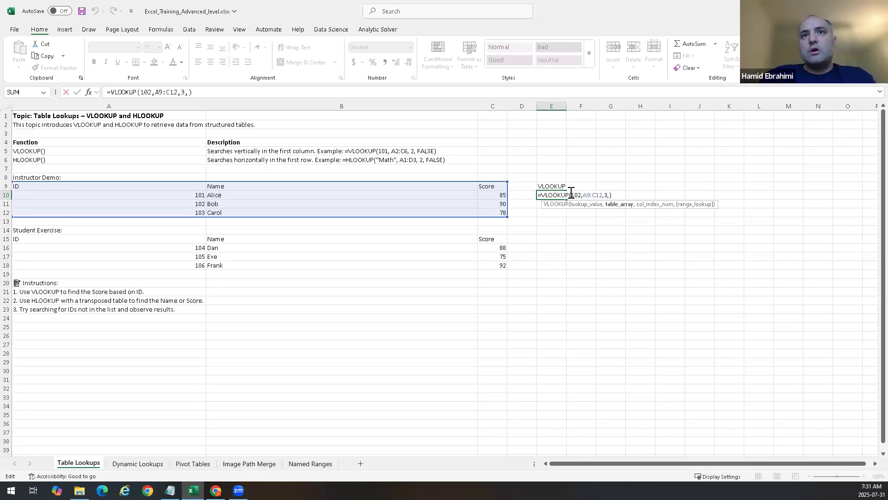
key("Right")
key("Right")
key("Right")
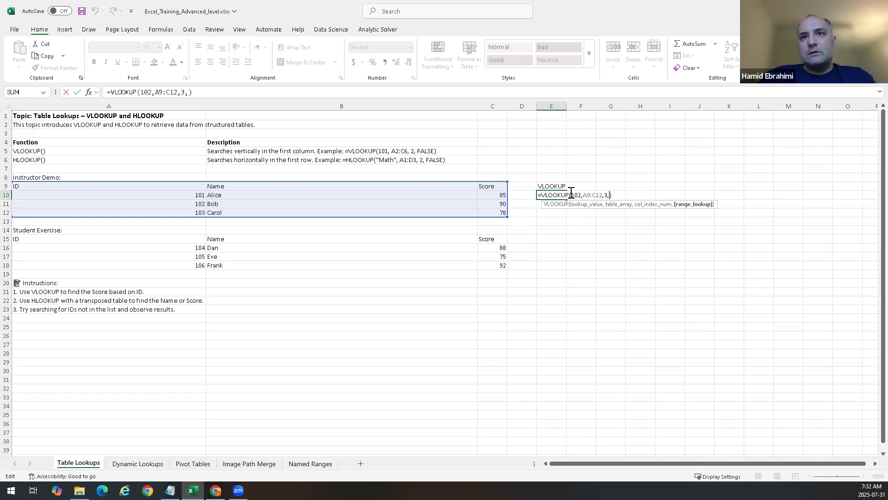
key("BackSpace")
type(",")
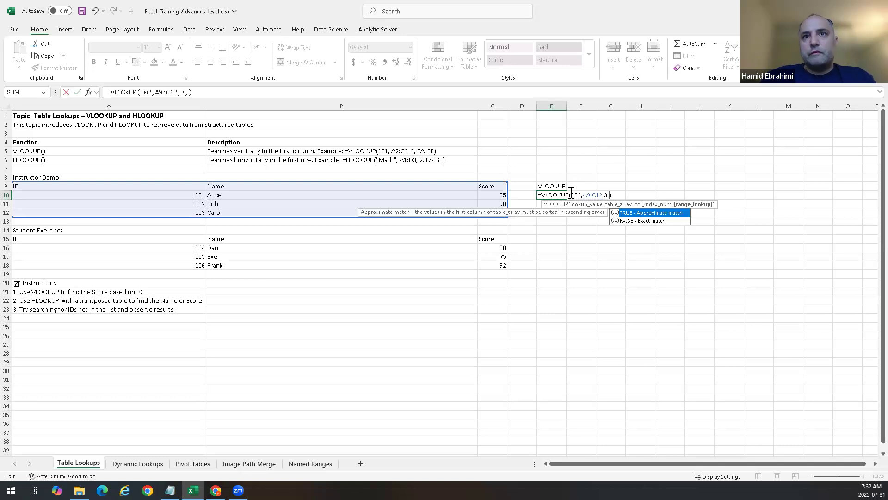
key("Down")
key("Up")
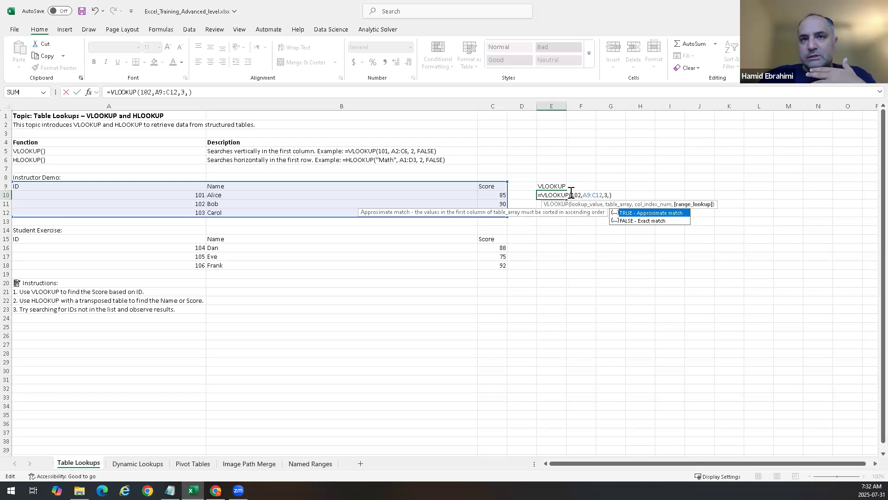
key("Down")
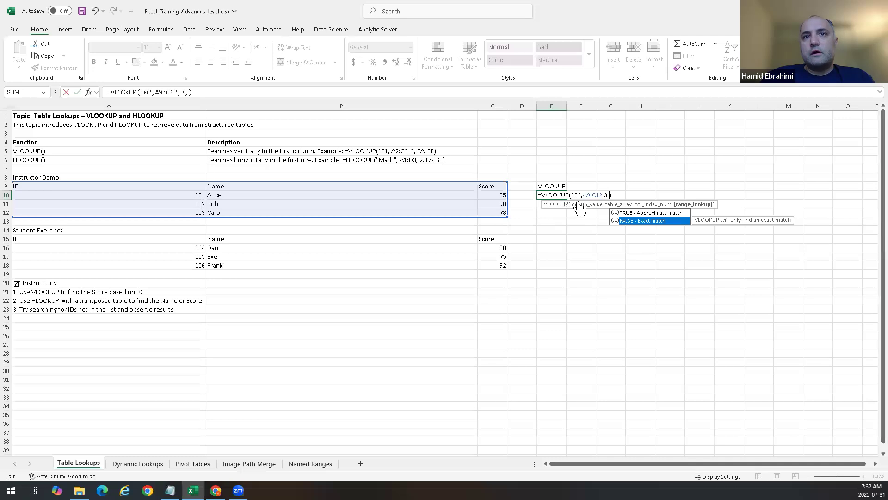
key("Up")
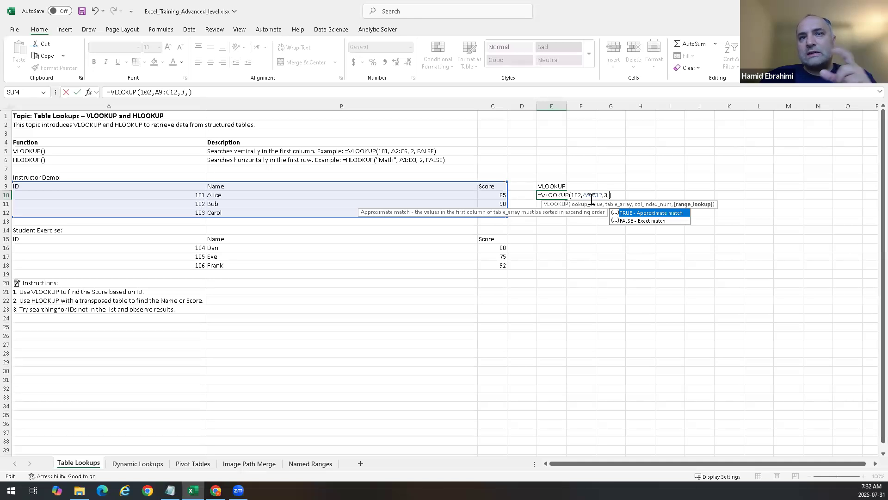
key("Down")
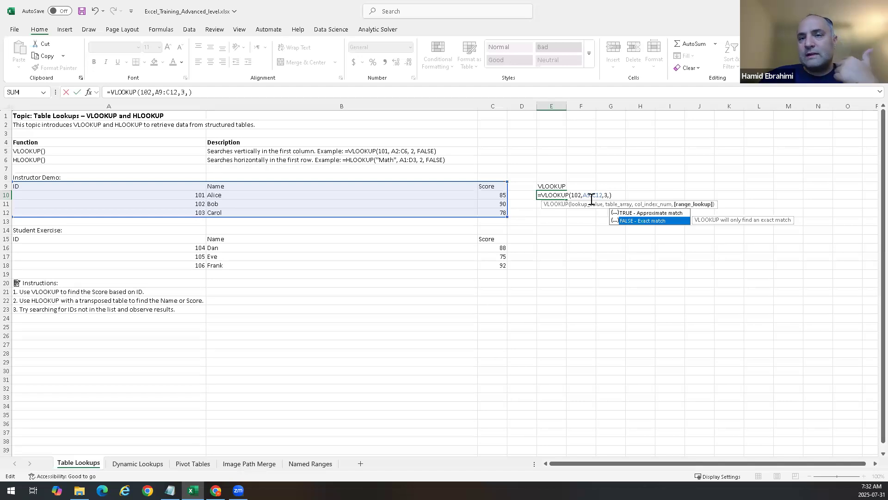
key("Return")
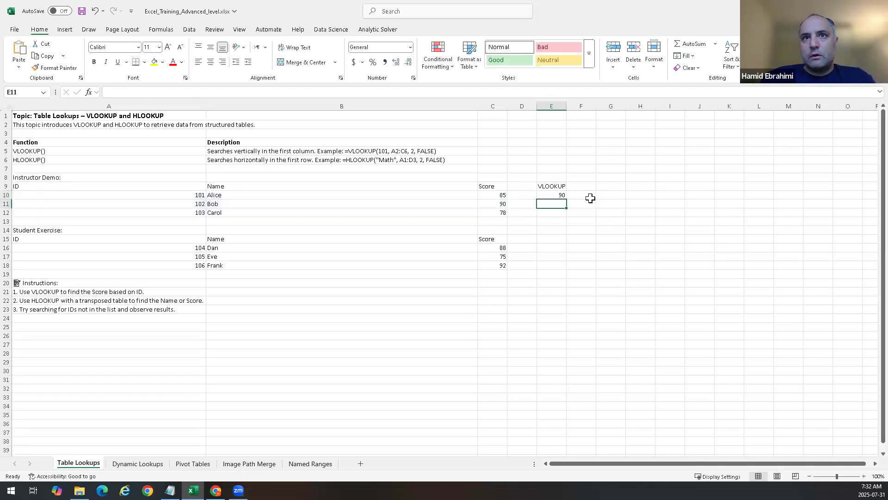
Step: Enter =TRANSPOSE(A9:C12) in G10 to create a transposed copy of the demo table
key("Right")
key("Up")
key("Up")
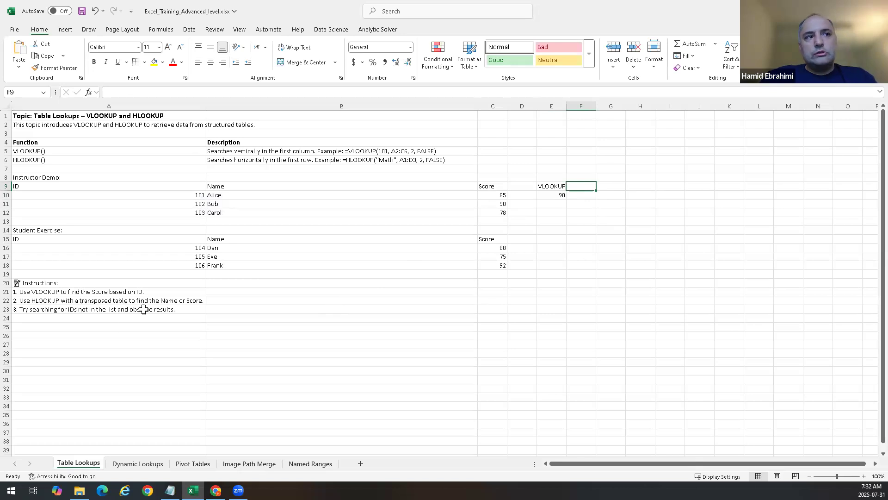
key("Right")
key("Down")
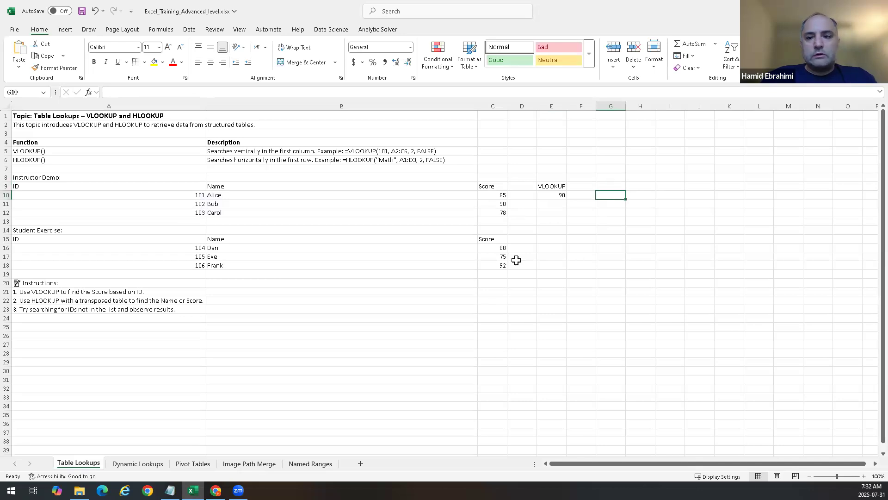
type("=tran")
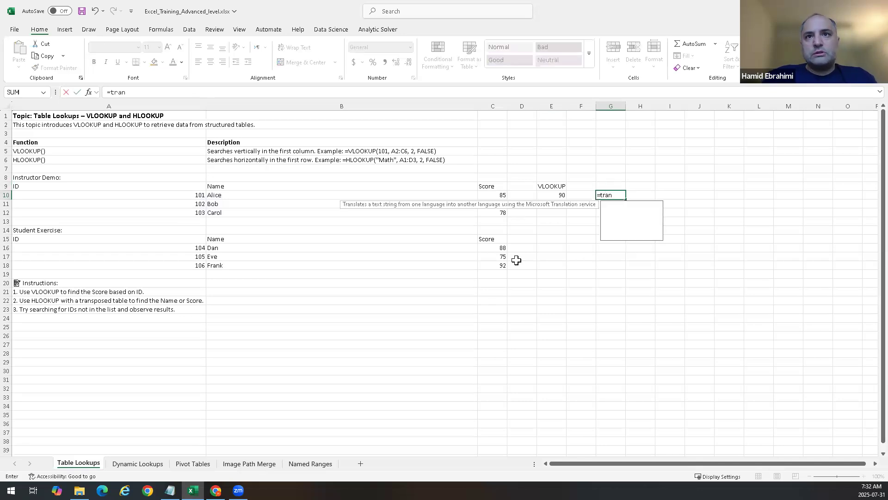
type("spo")
key("Tab")
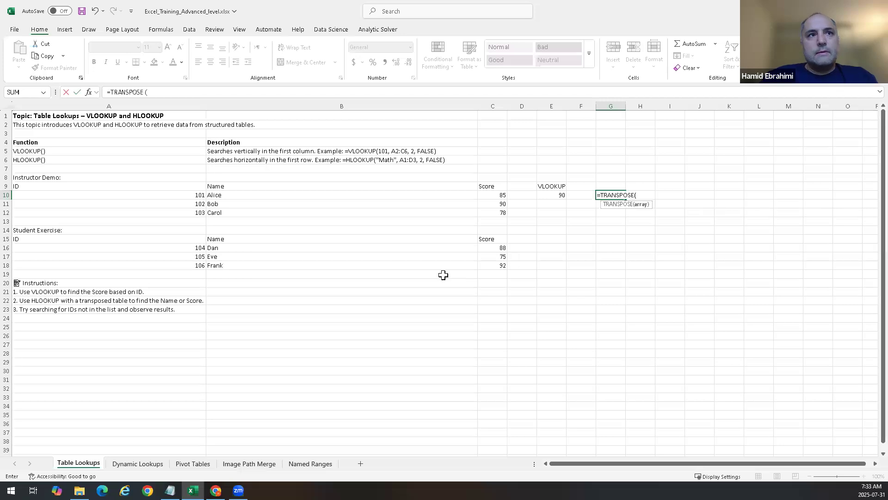
left_click_drag(94, 185, 493, 213)
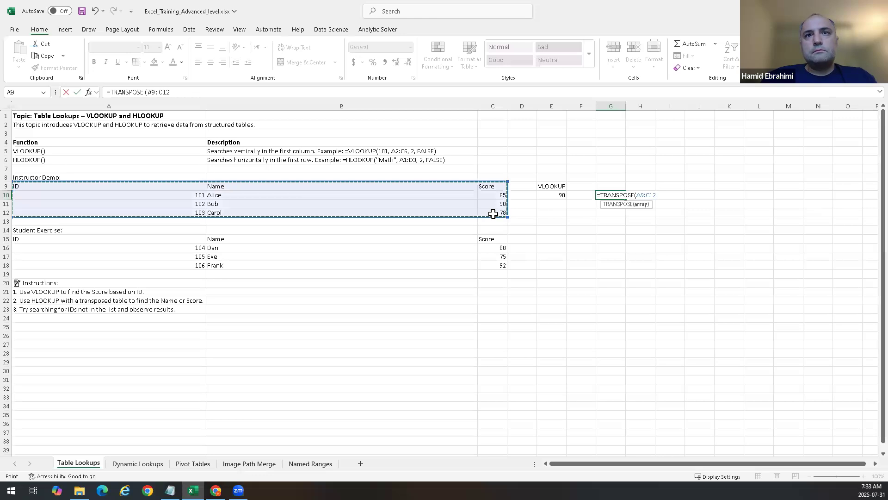
key("Return")
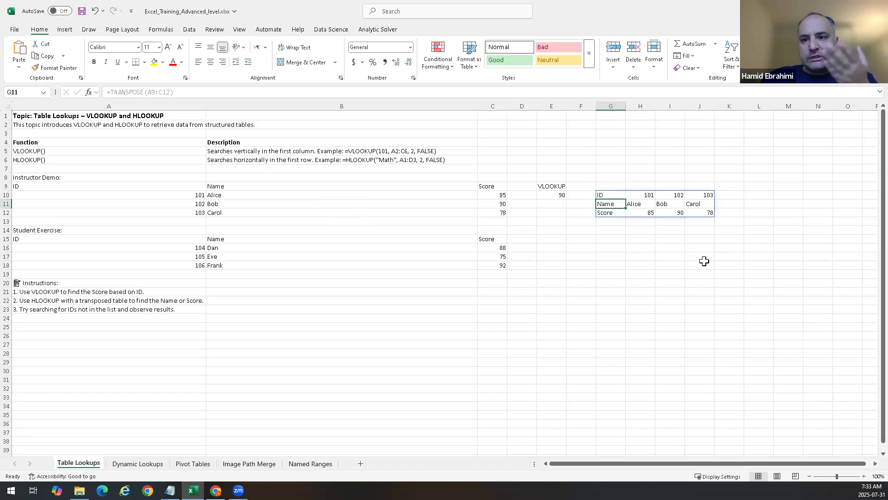
Step: Label cell L9 as HLOOKUP
left_click(748, 187)
type("H")
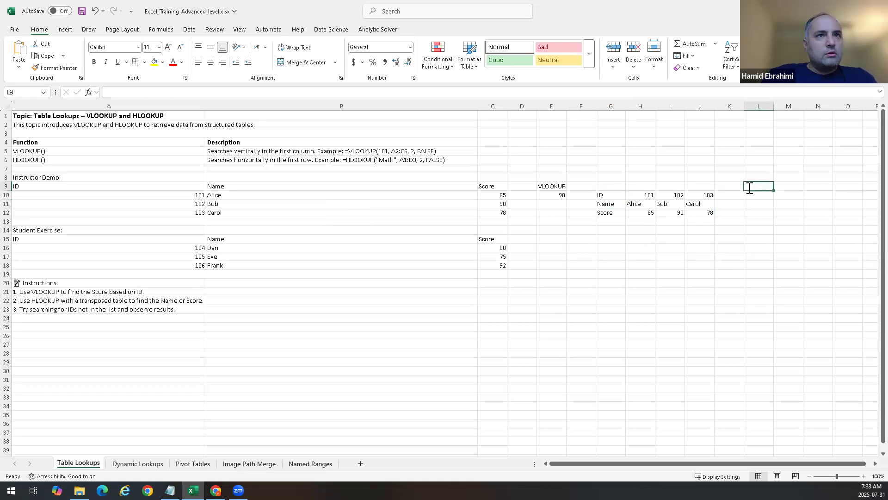
type("LOOK")
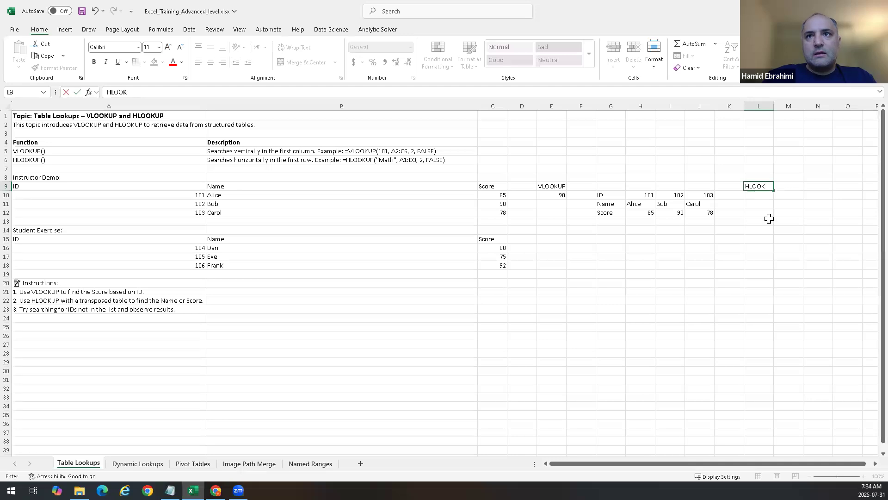
type("UP")
key("Return")
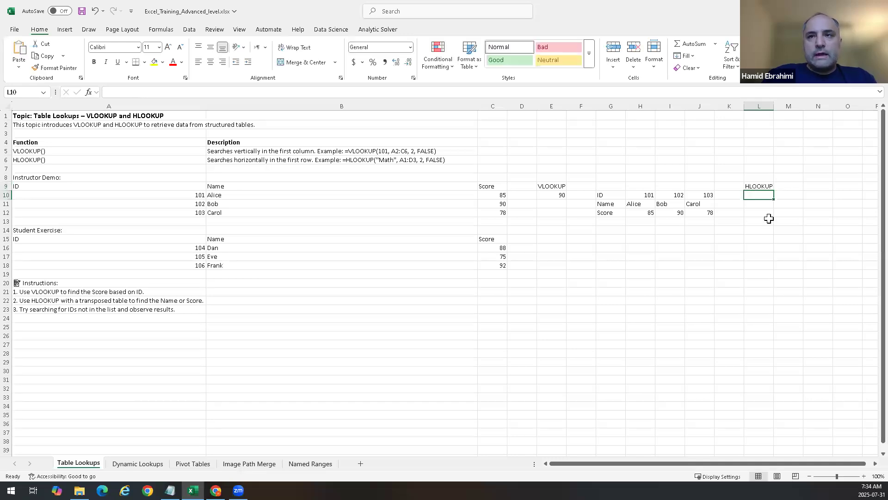
Step: Enter =HLOOKUP("Alice",G10#,3,) in L10, selecting the transposed table as the table array
type("=")
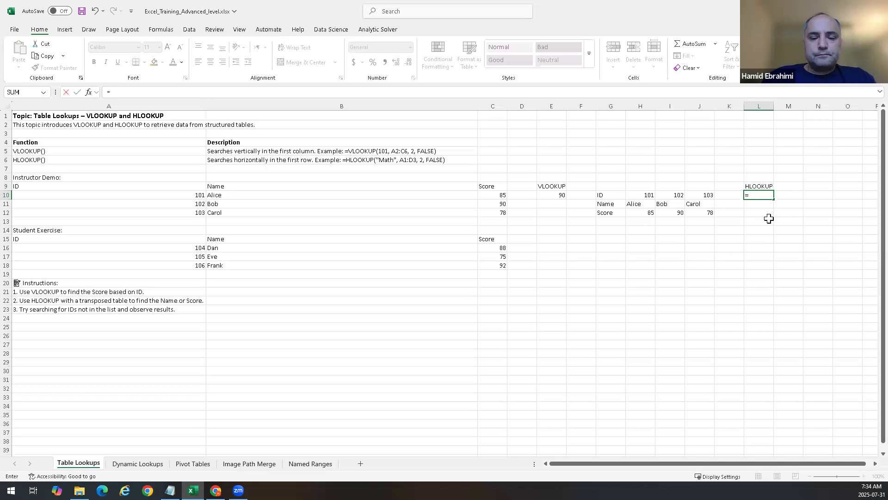
type("HLO")
key("Tab")
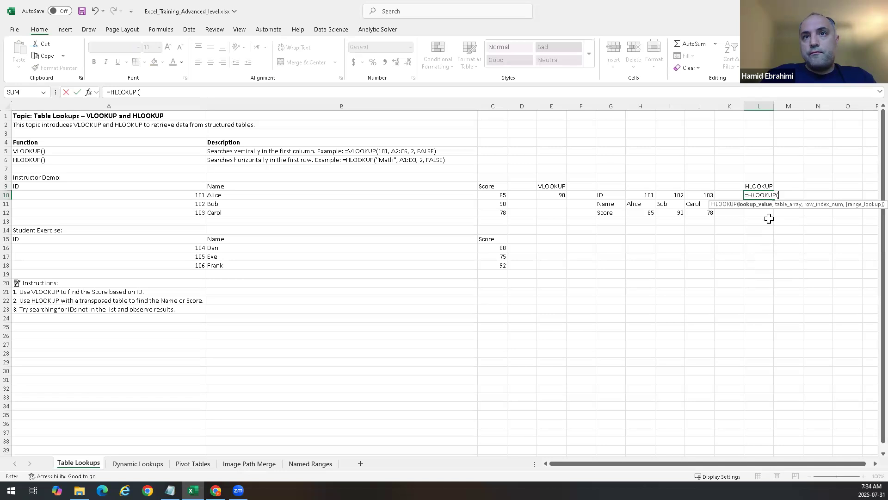
type("Alice\",")
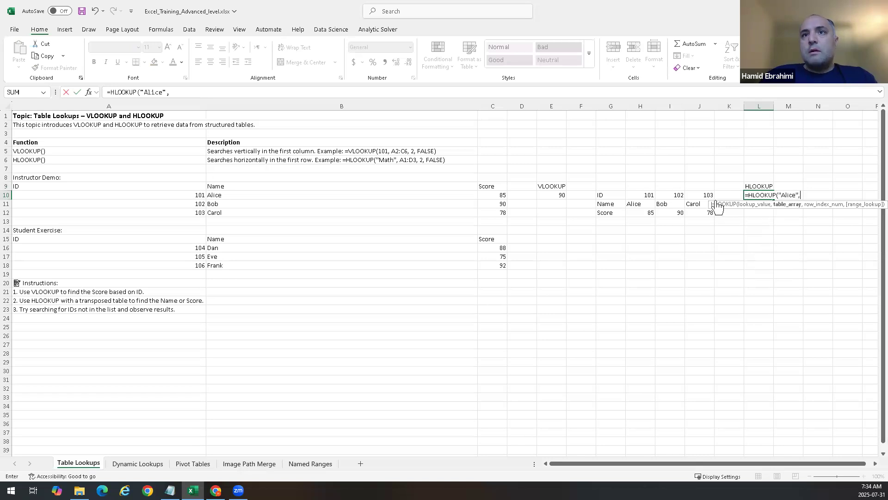
left_click_drag(621, 198, 702, 213)
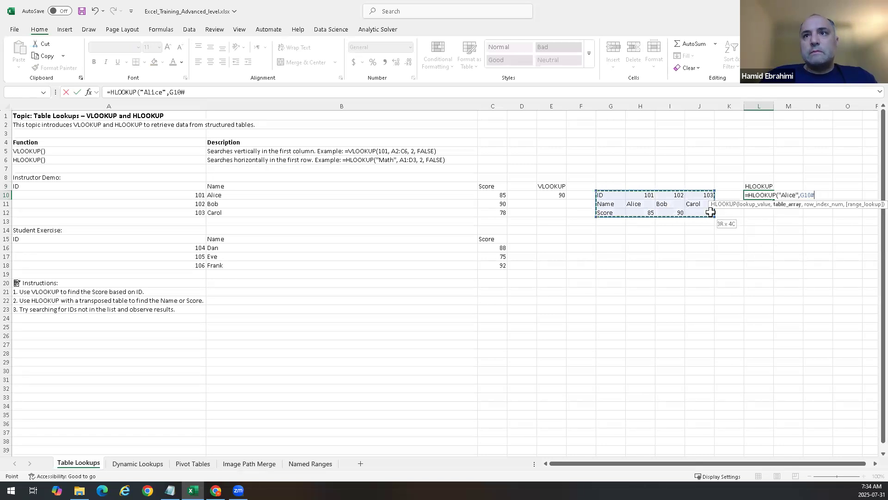
type(",")
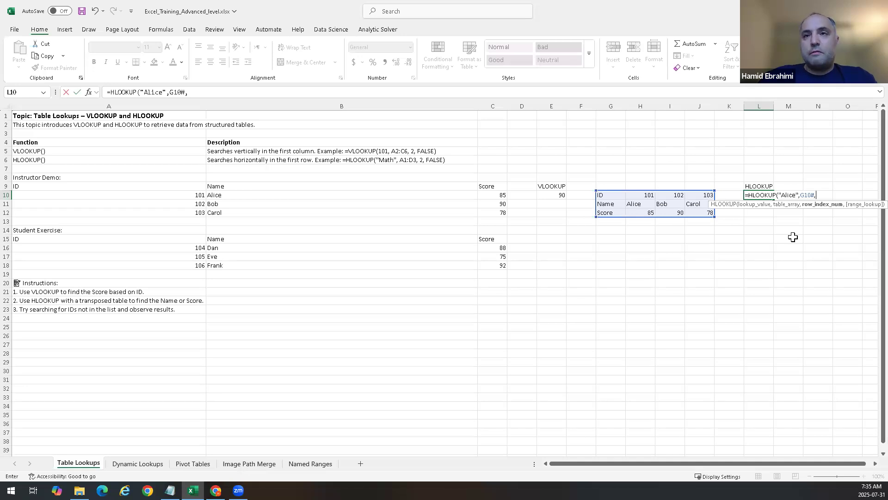
type("3,")
key("Down")
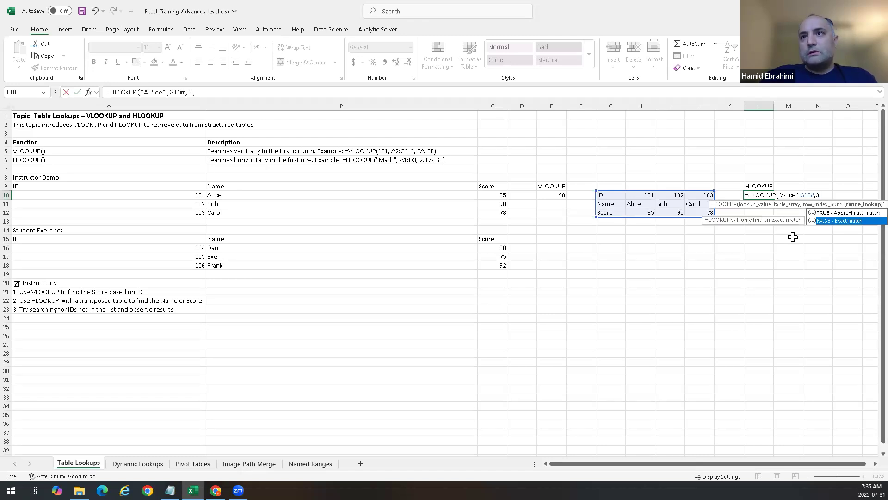
key("Return")
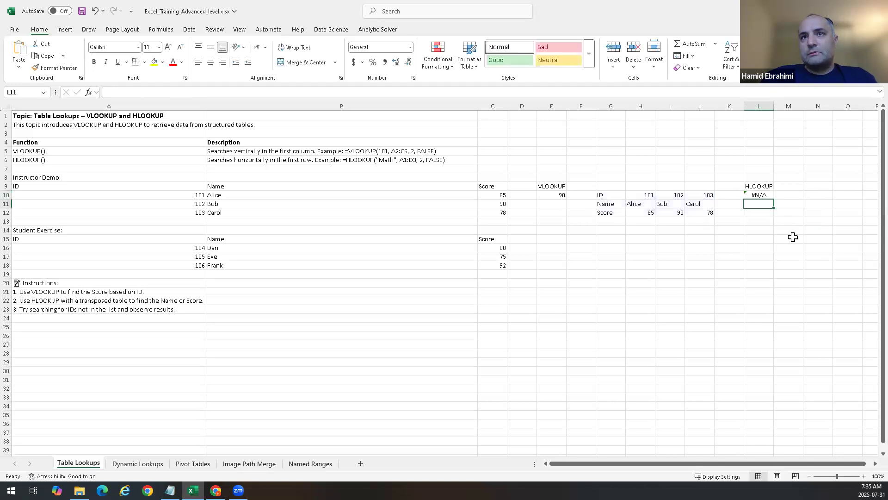
Step: Edit the L10 formula to change the row index from 3 to 2
key("Up")
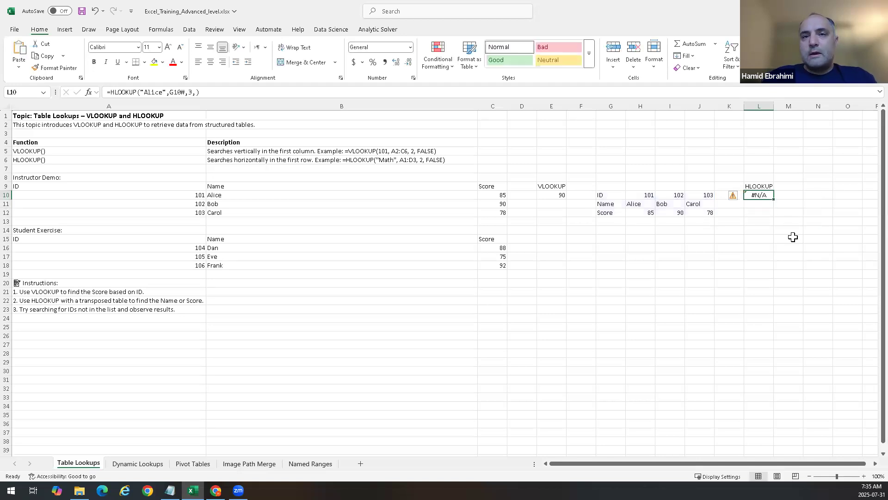
double_click(757, 193)
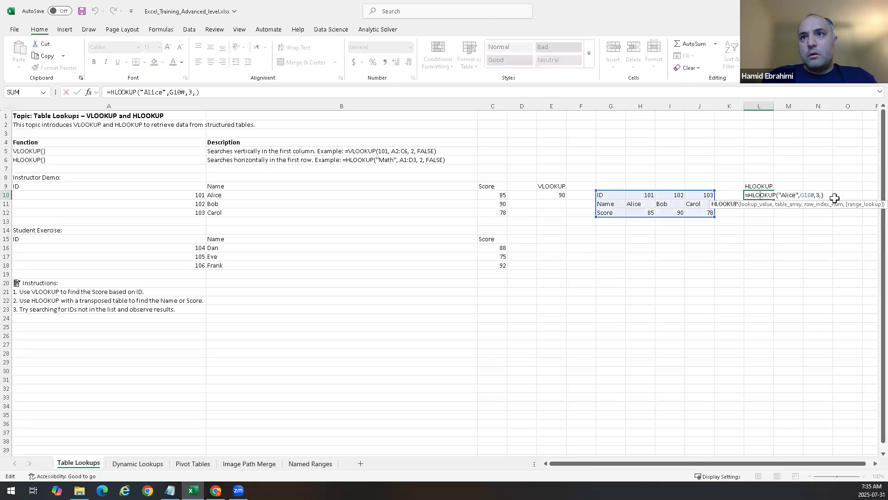
left_click(818, 195)
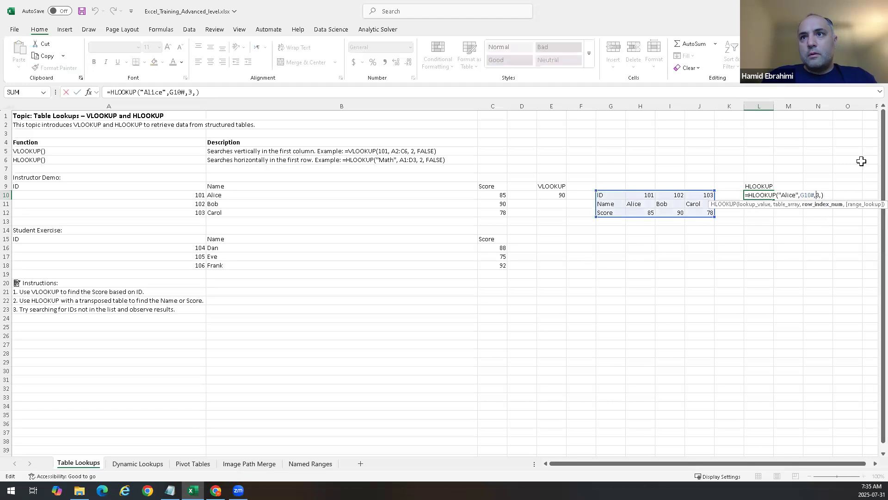
key("BackSpace")
type("2")
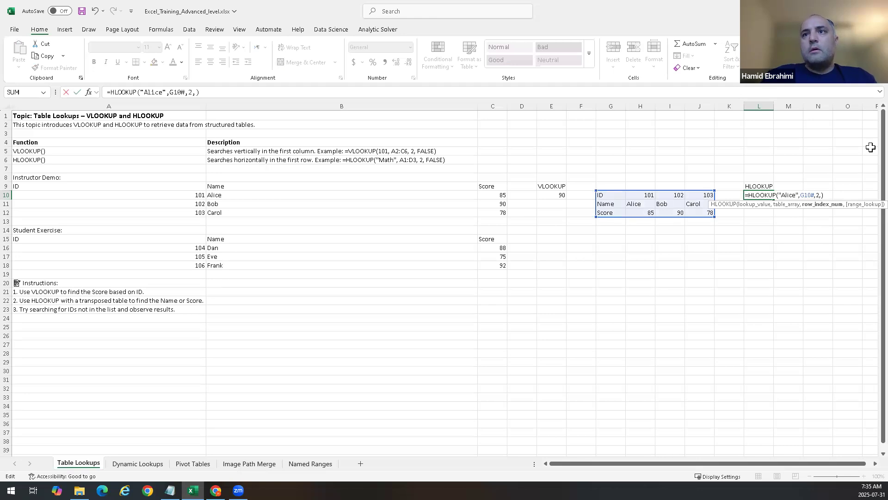
key("Return")
key("Up")
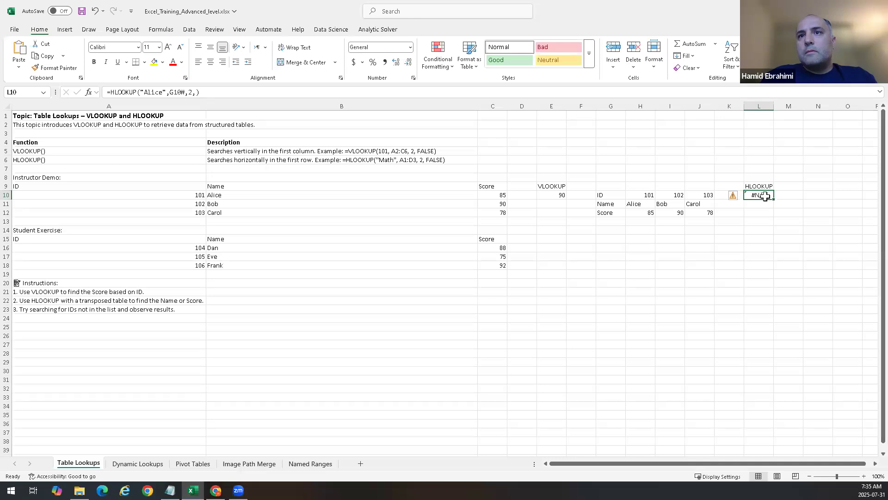
Step: Replace the lookup value "Alice" with 101 in the L10 HLOOKUP formula and re-enter it
left_click(764, 178)
left_click(763, 196)
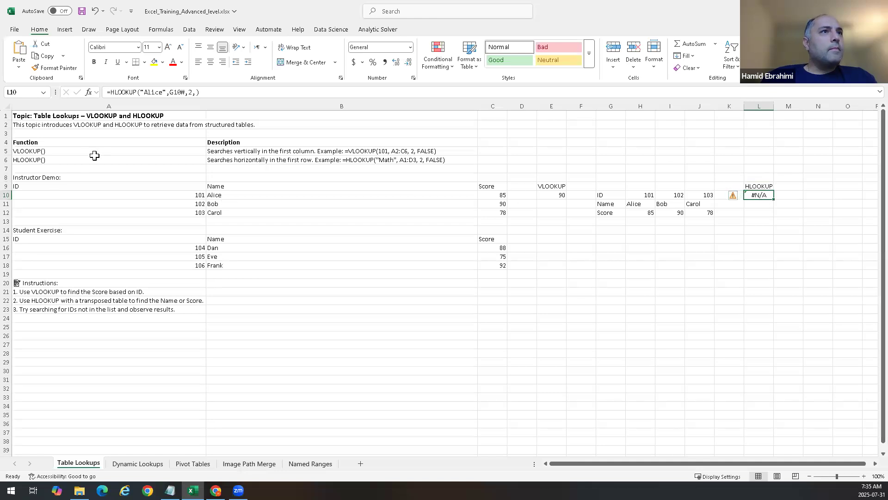
left_click(195, 92)
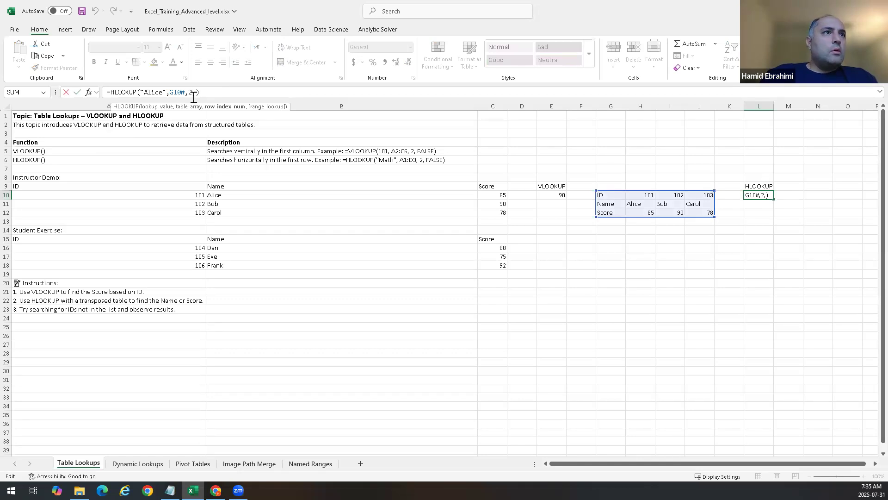
key("Right")
key("Left")
key("Left")
key("Left")
key("Left")
key("Left")
key("Left")
key("Left")
key("Left")
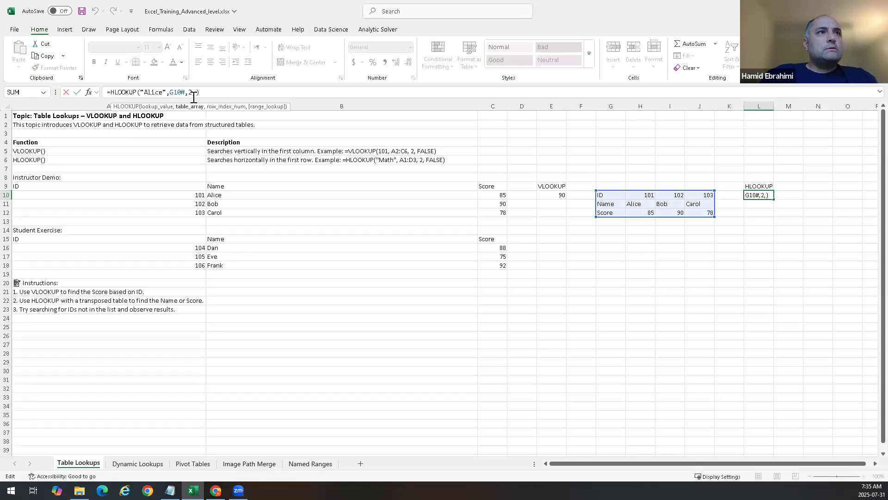
key("BackSpace")
key("BackSpace")
key("BackSpace")
key("BackSpace")
key("BackSpace")
key("BackSpace")
key("BackSpace")
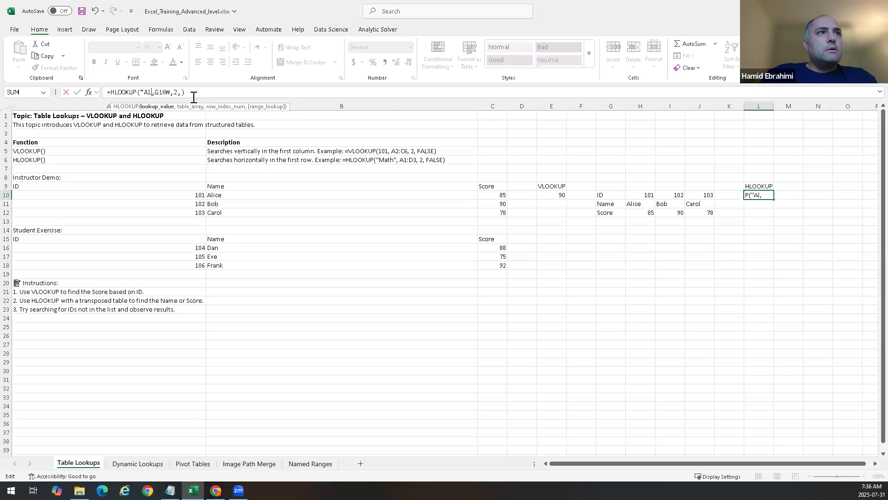
type("101")
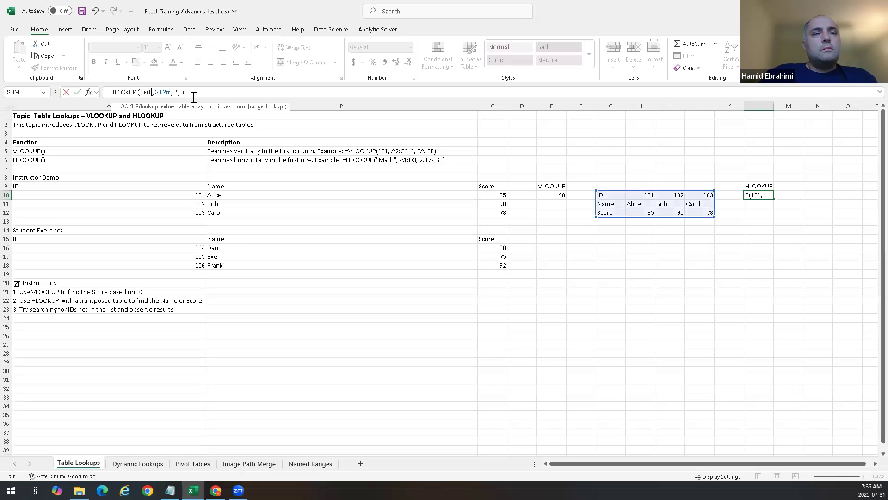
key("Right")
key("Right")
key("Right")
key("Right")
key("Right")
key("Right")
key("Right")
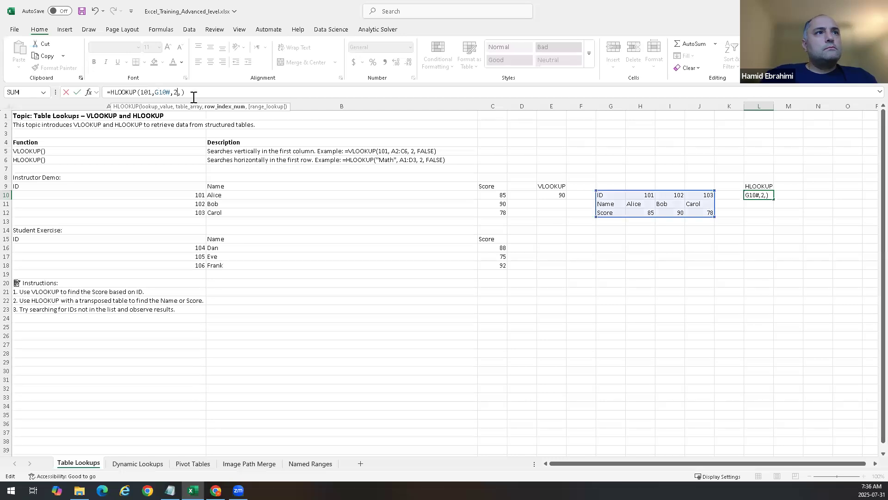
key("Right")
key("Return")
key("Up")
key("Down")
key("Up")
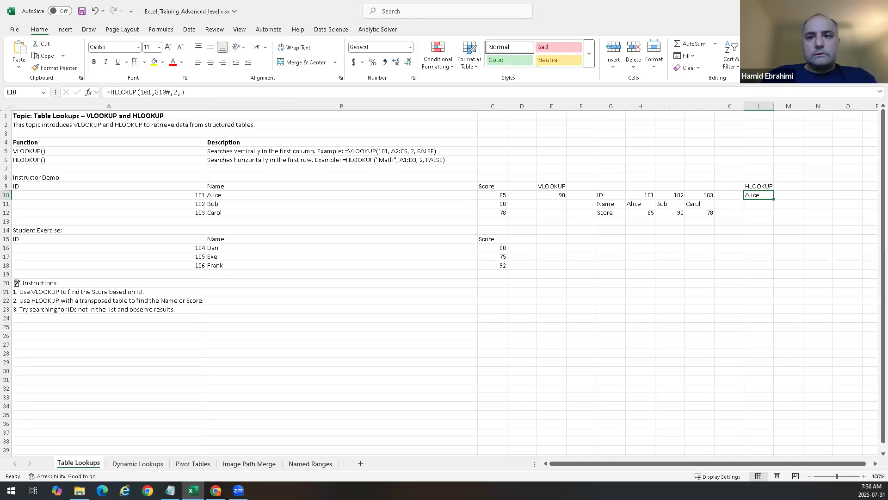
key("alt+Tab")
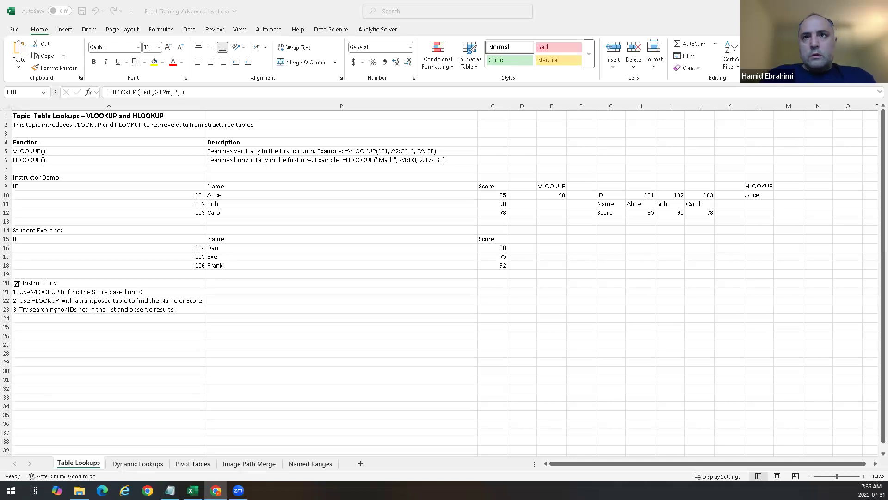
double_click(762, 194)
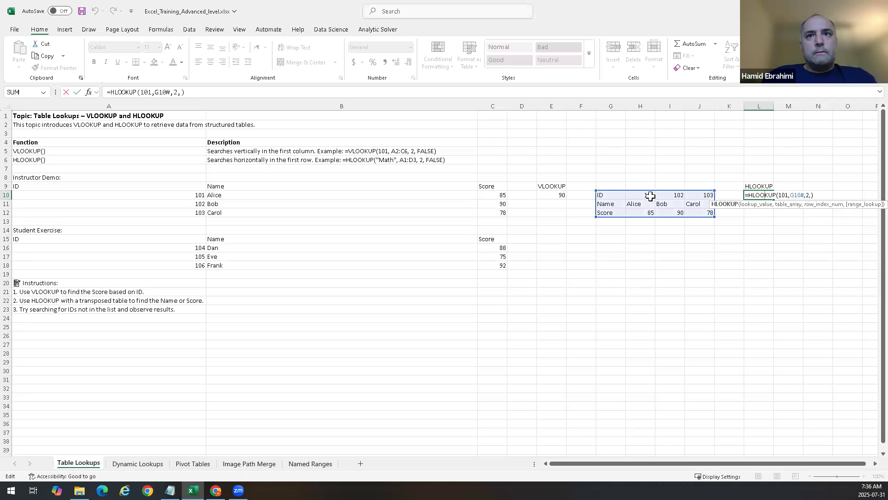
left_click(781, 194)
left_click_drag(779, 193, 784, 194)
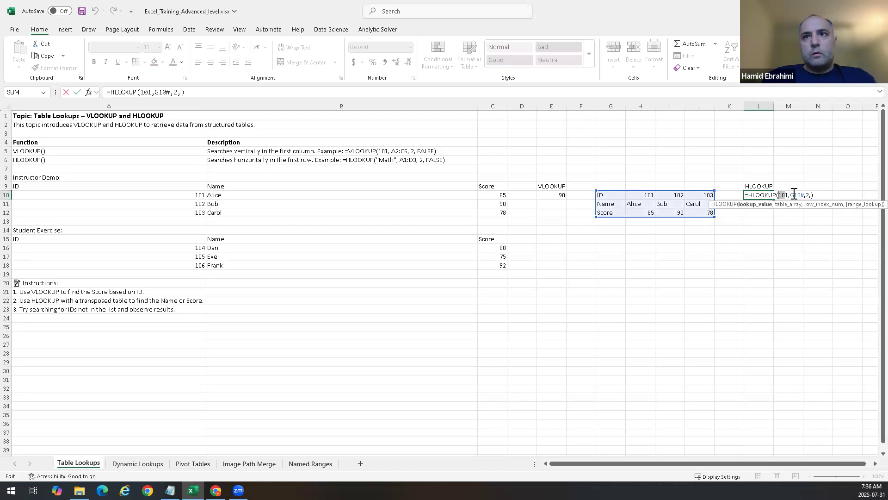
left_click(797, 194)
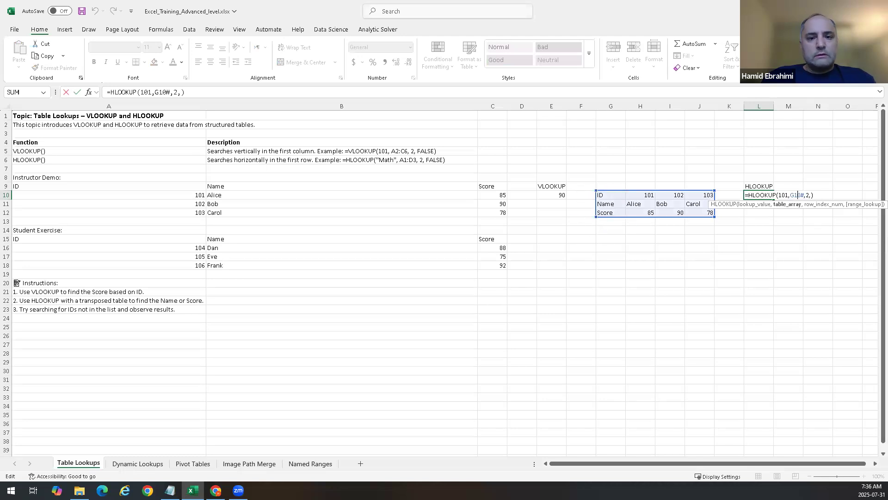
key("alt+Tab")
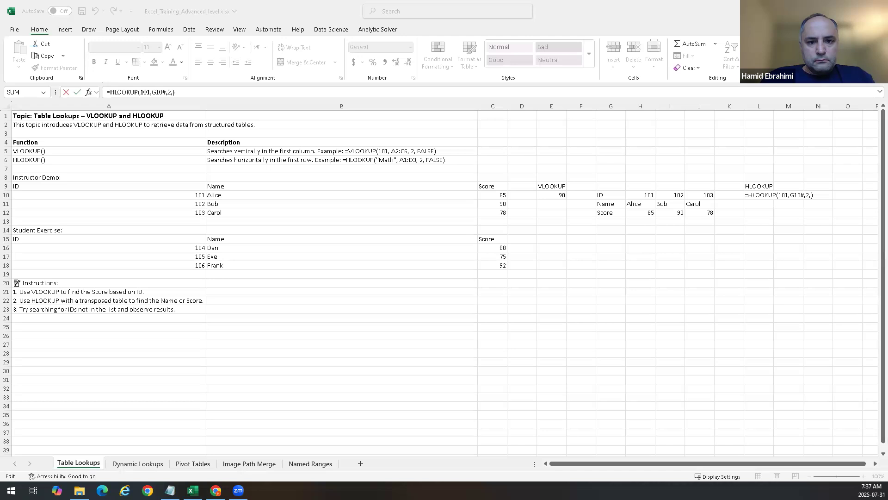
Step: Replace the lookup value 101 with 'Alice' in the L10 HLOOKUP formula
left_click(786, 197)
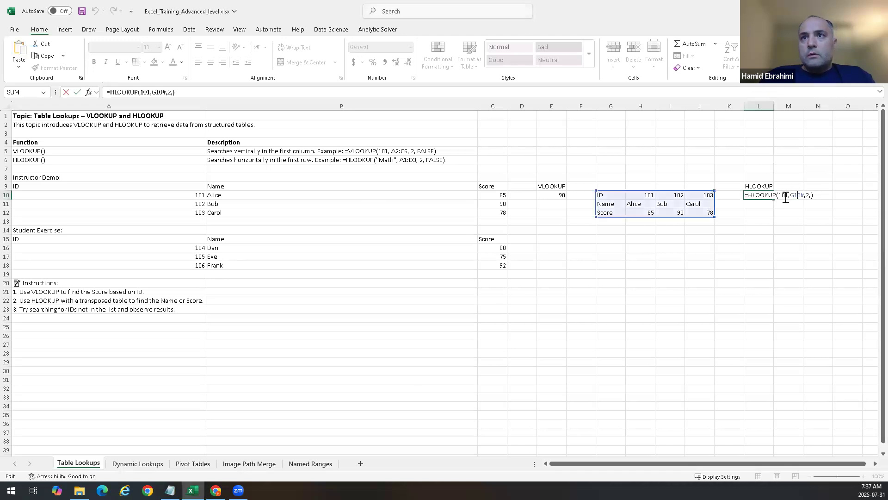
double_click(786, 197)
key("BackSpace")
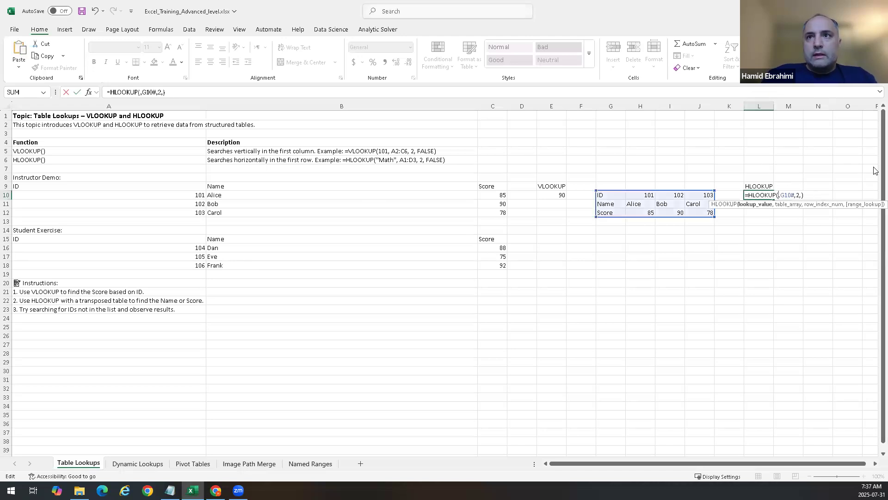
type("'ALi")
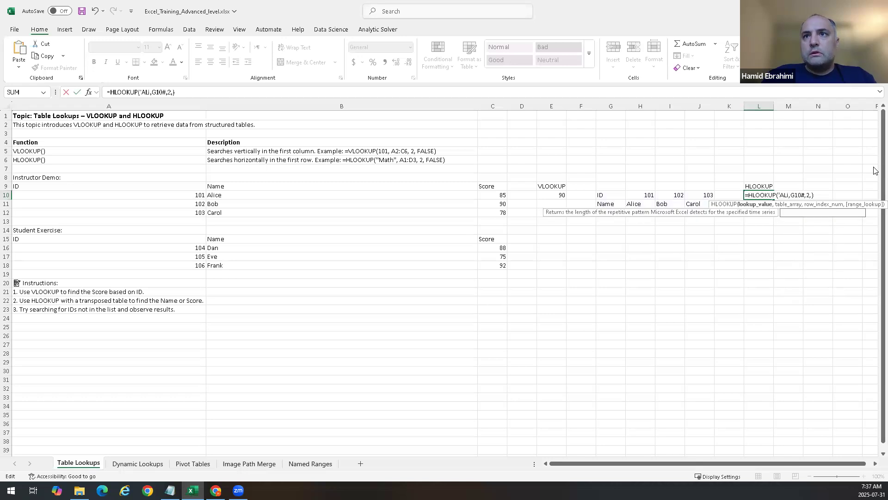
key("BackSpace")
key("BackSpace")
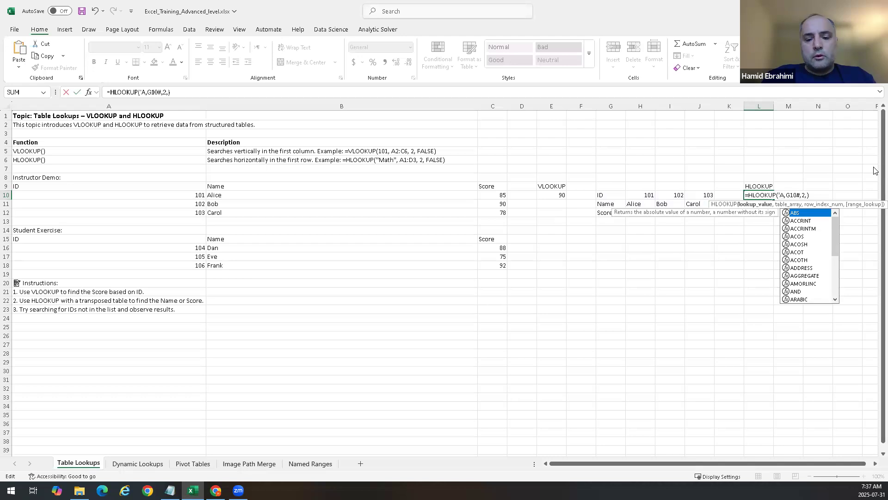
type("lice;")
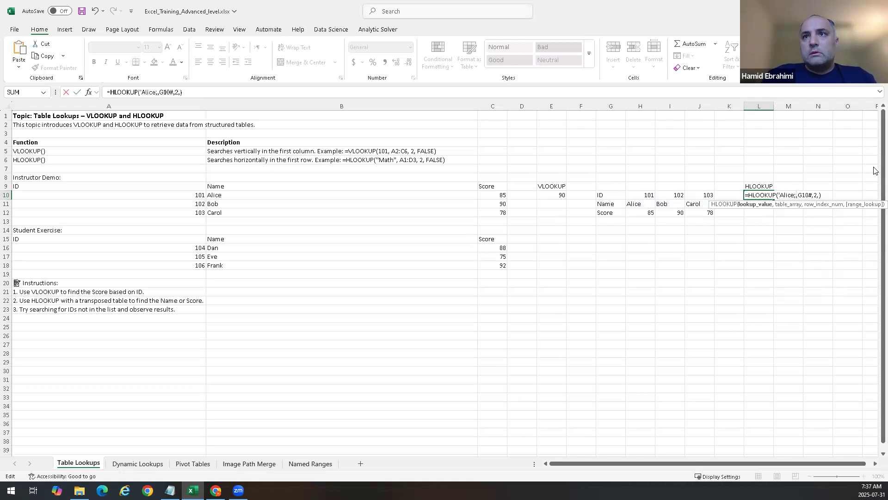
key("BackSpace")
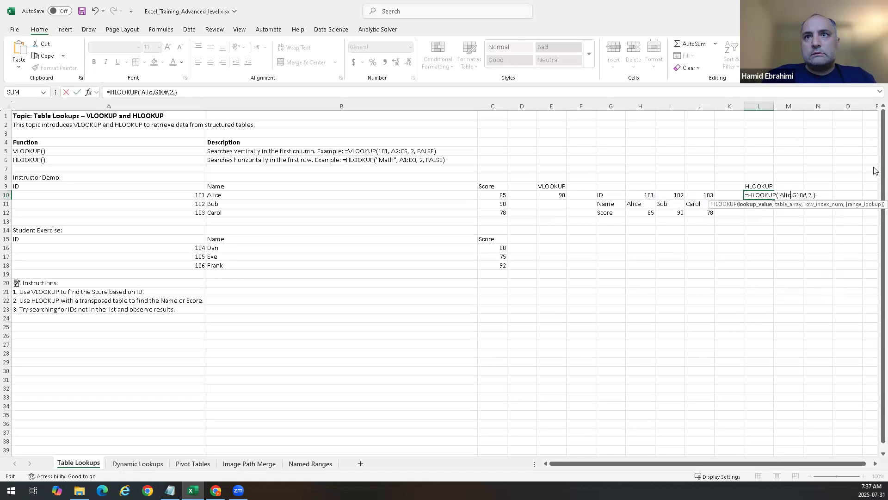
type("e'")
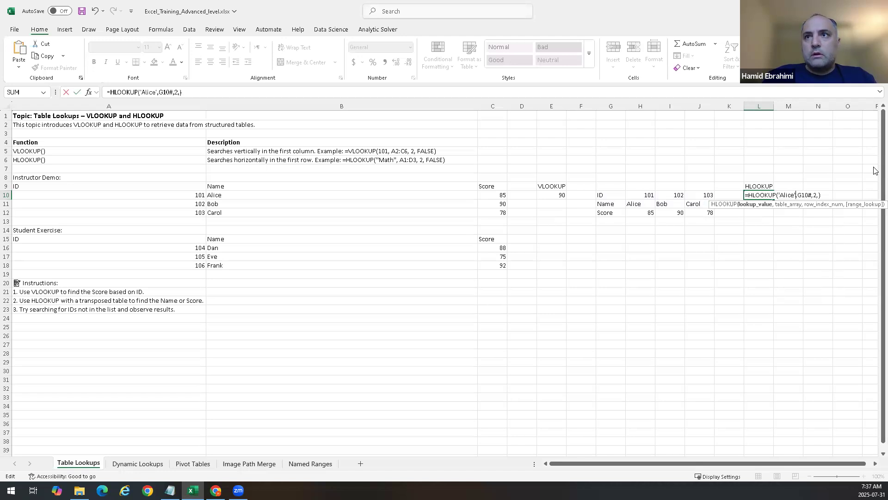
Step: Replace the table array G10# in the L10 formula with the range H10:J12
key("Delete")
key("Delete")
key("Delete")
key("Delete")
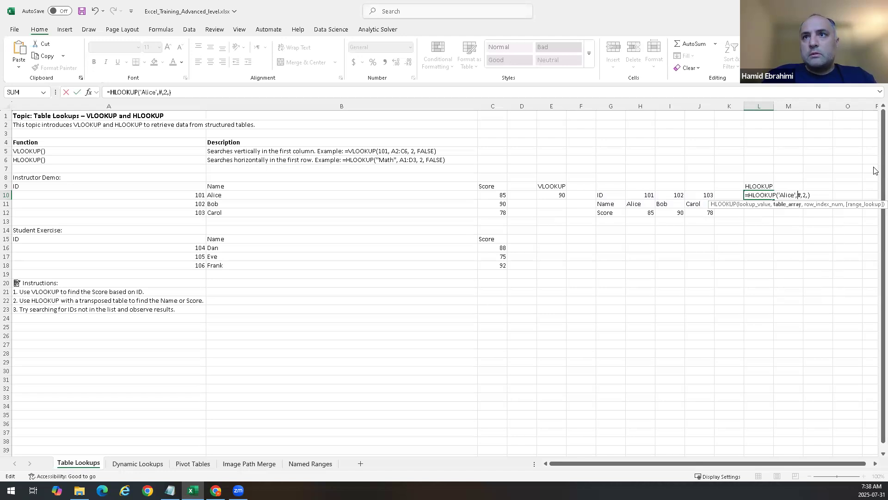
left_click_drag(632, 196, 711, 208)
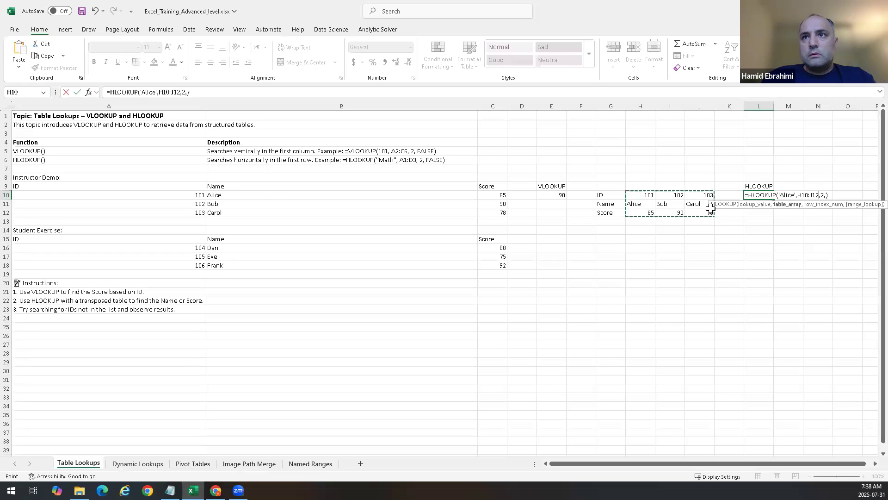
key("Right")
key("BackSpace")
key("BackSpace")
key("BackSpace")
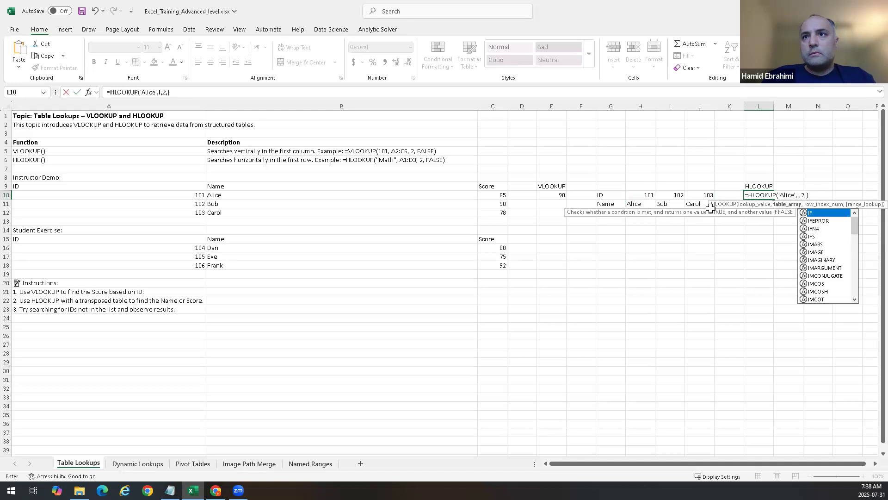
left_click_drag(644, 194, 705, 213)
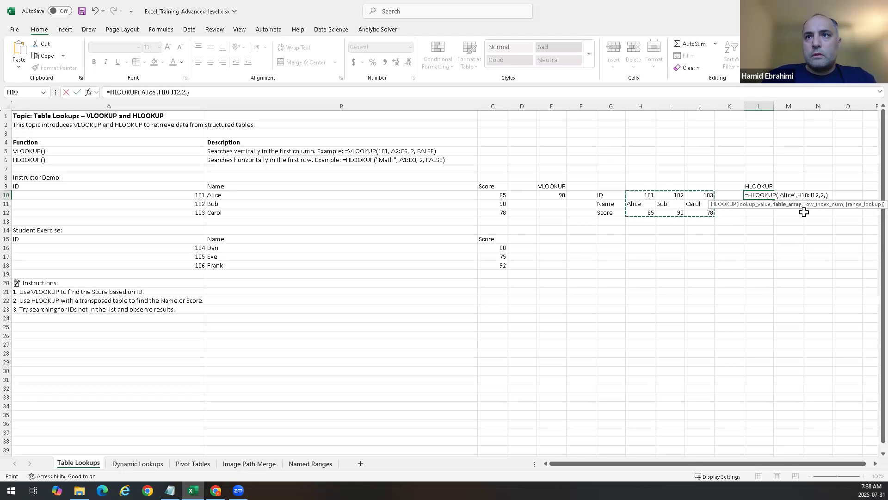
Step: Set the row index in the L10 HLOOKUP formula to 3, enter it and dismiss the formula error
double_click(821, 194)
type("3")
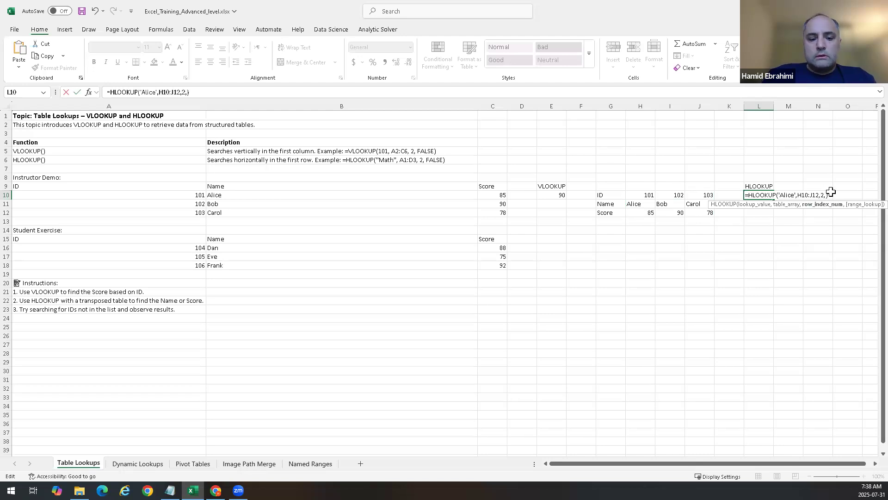
key("Return")
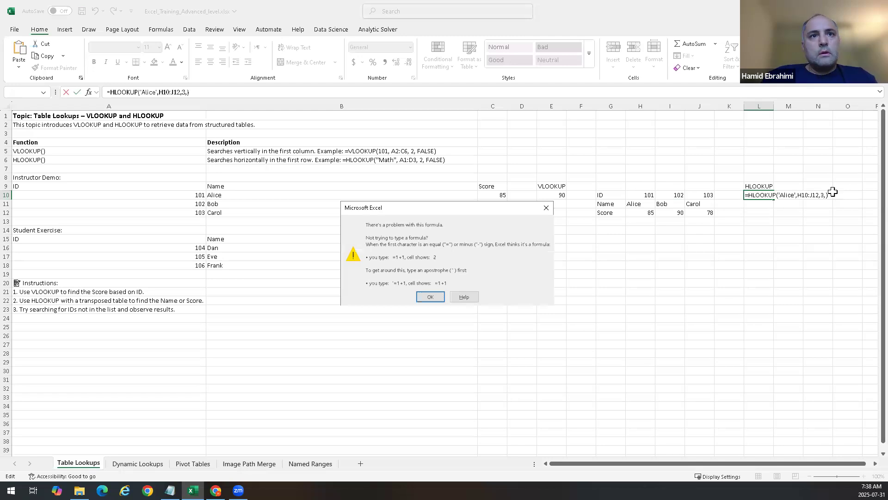
key("Return")
Step: Change the single quotes around Alice to double quotes and re-enter the L10 formula
left_click(798, 195)
key("Left")
key("BackSpace")
type("\"")
key("BackSpace")
type("\"")
key("Right")
key("Return")
key("Up")
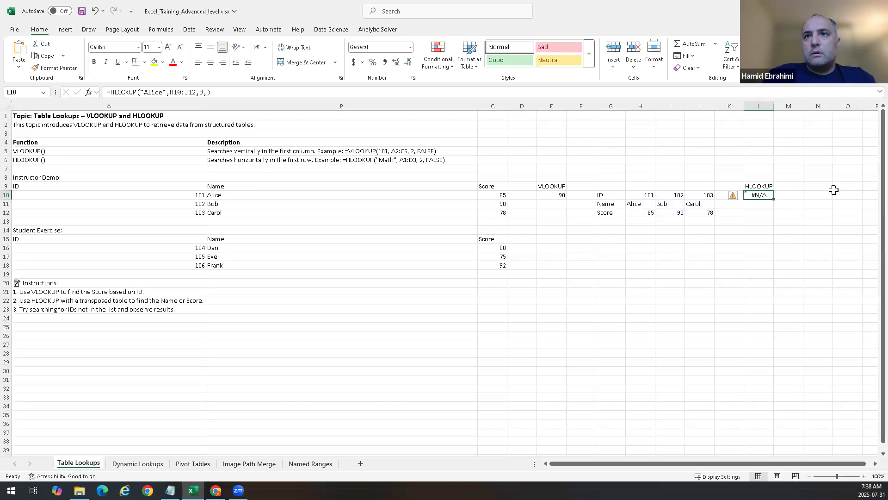
Step: Replace the H10:J12 table array with the spilled transposed range G10# and re-enter the L10 formula
double_click(764, 195)
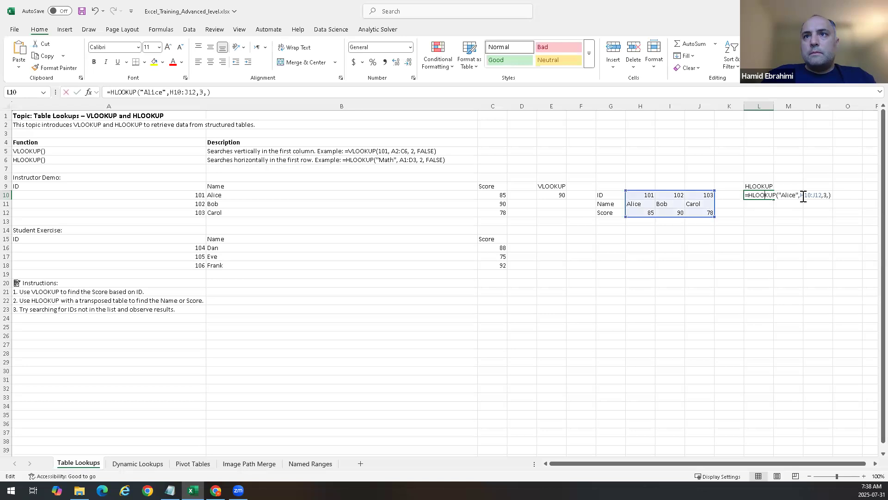
left_click(821, 195)
key("BackSpace")
key("BackSpace")
key("BackSpace")
key("BackSpace")
key("BackSpace")
key("BackSpace")
key("BackSpace")
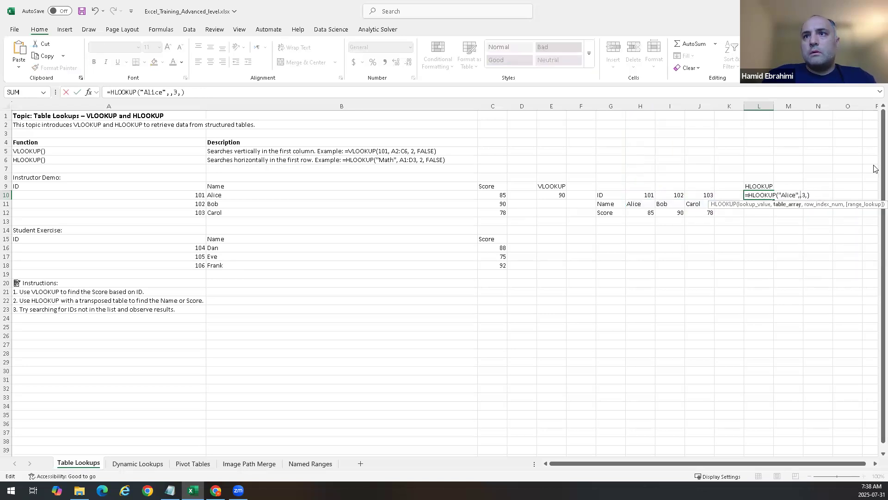
left_click_drag(601, 194, 717, 211)
key("Return")
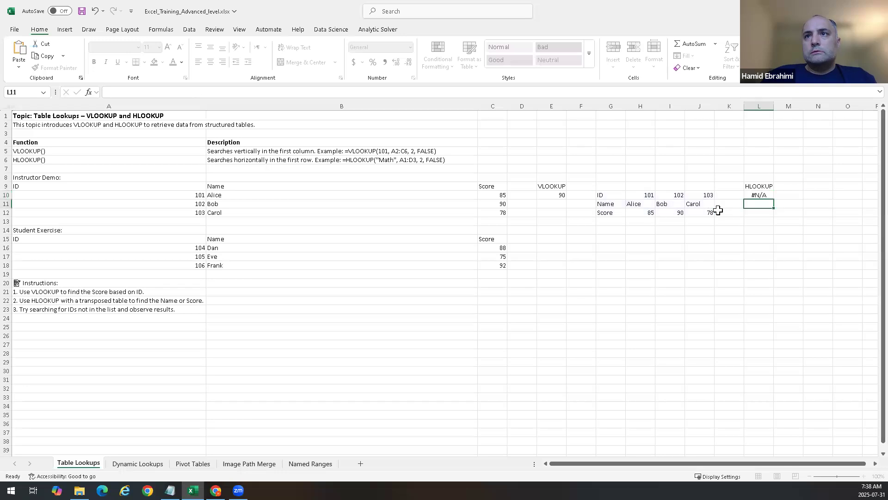
key("Up")
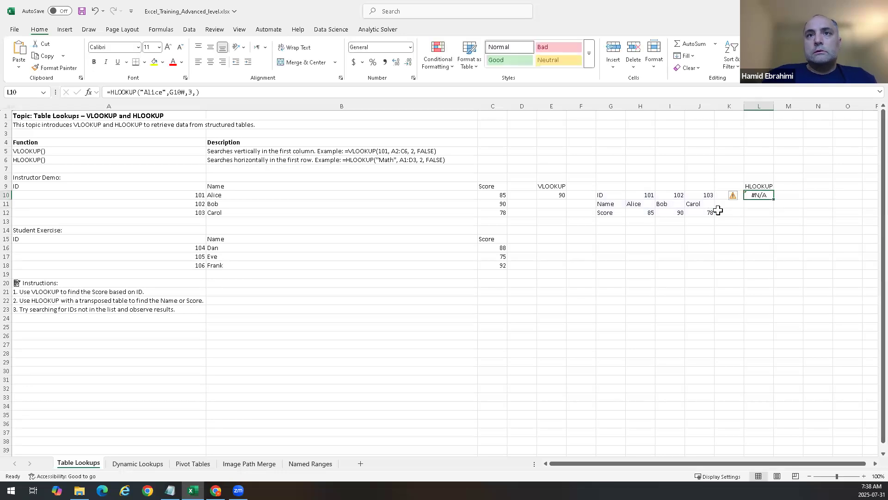
Step: Replace the lookup value in the L10 formula with Alice without quotes and re-enter it
double_click(769, 196)
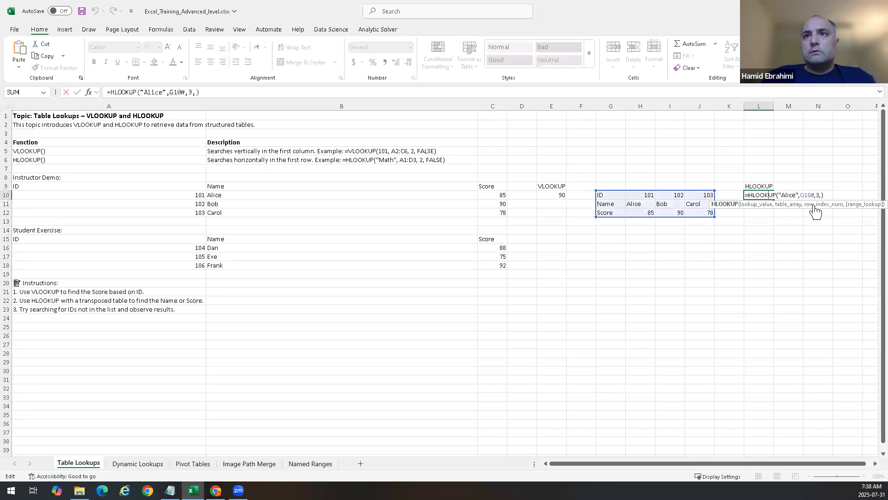
left_click_drag(798, 193, 779, 195)
key("BackSpace")
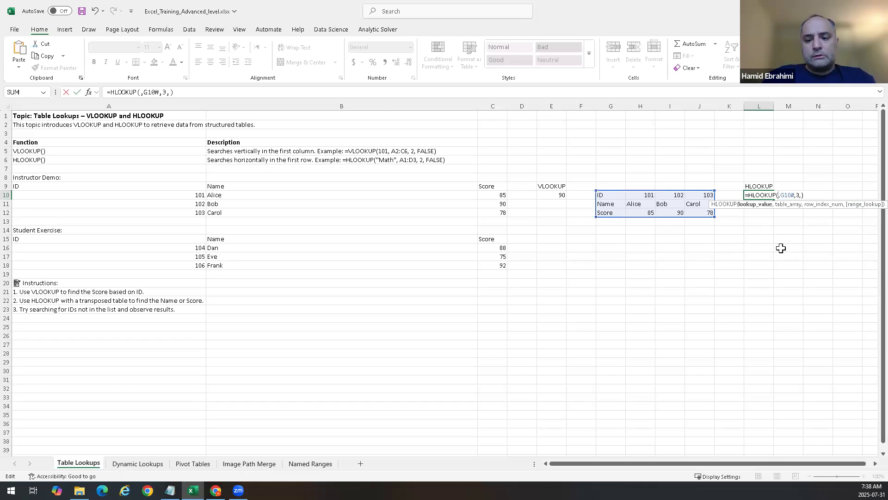
type("'")
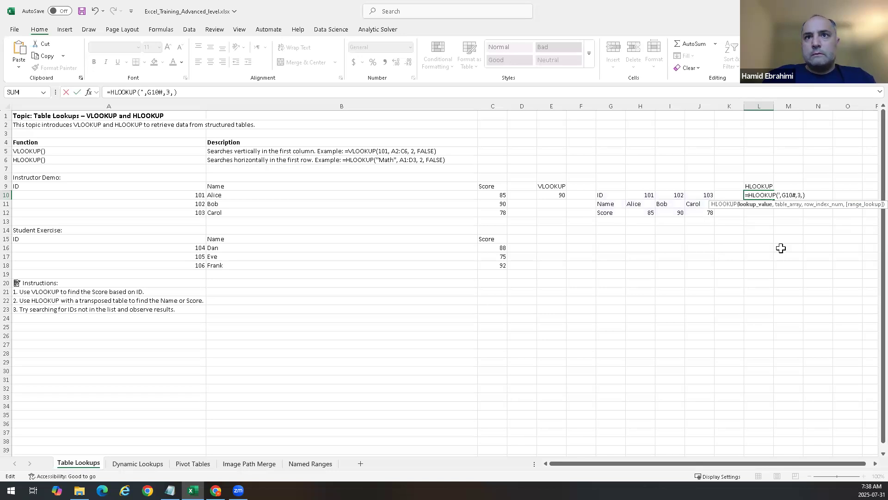
type("Alice'")
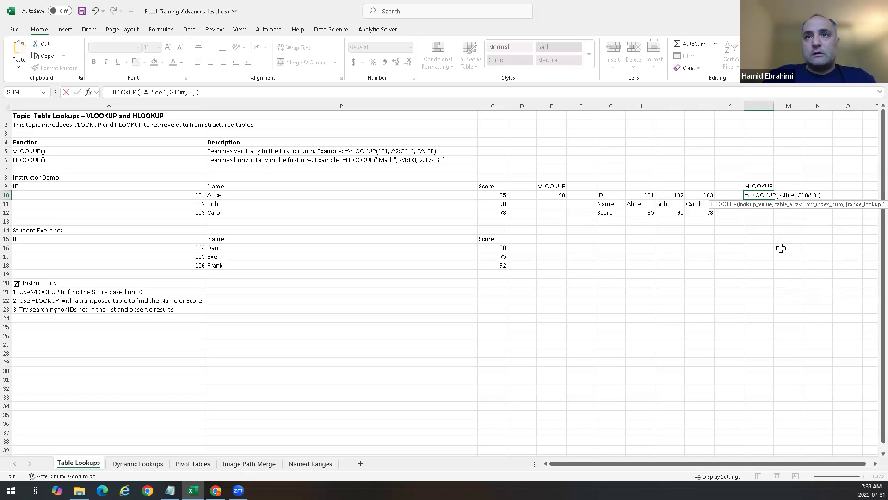
key("BackSpace")
key("BackSpace")
key("BackSpace")
key("BackSpace")
key("BackSpace")
key("BackSpace")
key("BackSpace")
type("Alic")
key("Return")
key("Up")
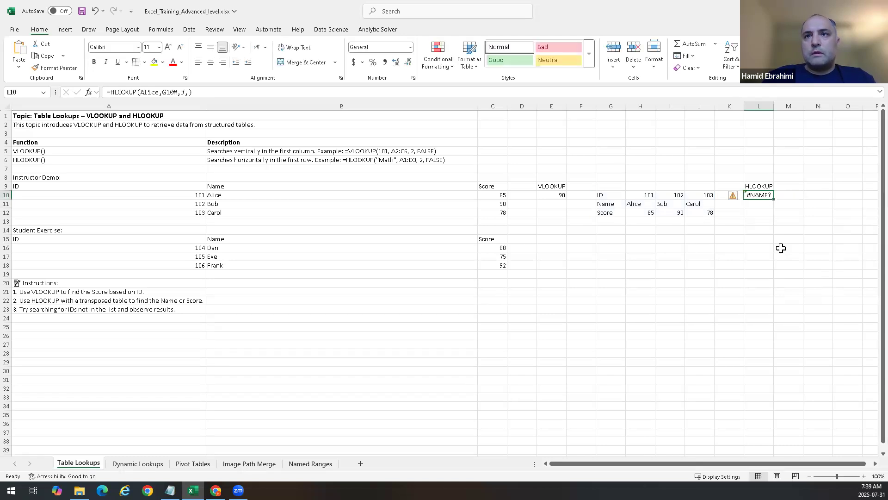
Step: Replace the lookup value in the L10 HLOOKUP formula with 101 and re-enter it
double_click(764, 195)
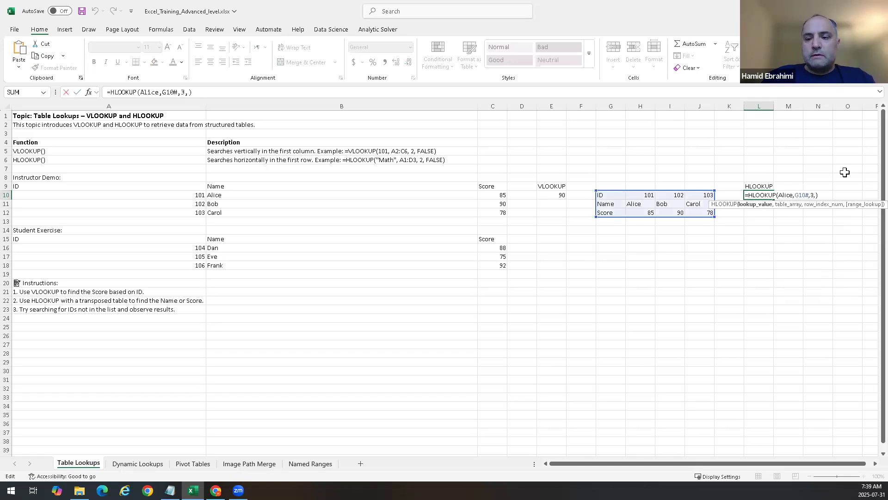
key("BackSpace")
key("BackSpace")
key("BackSpace")
key("BackSpace")
key("BackSpace")
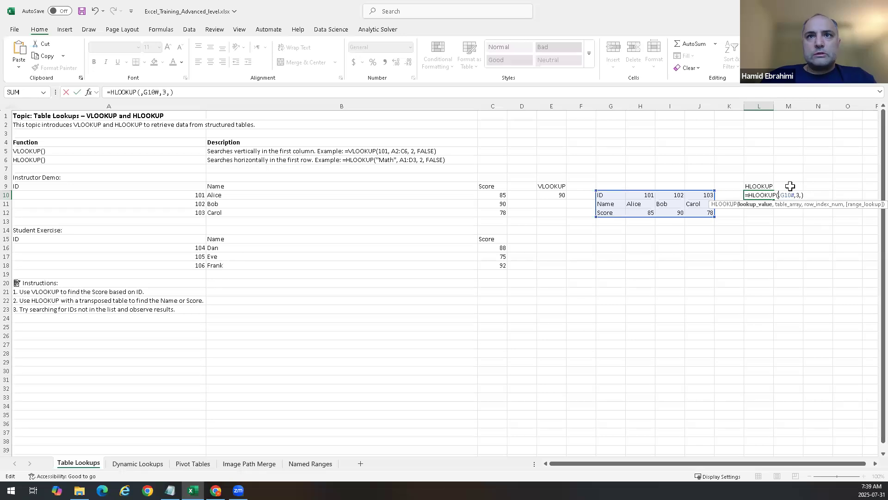
type("101")
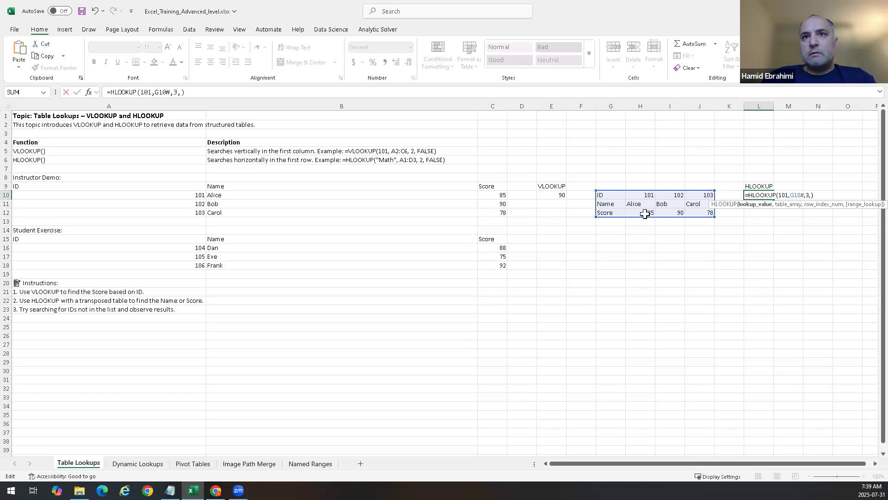
left_click(810, 194)
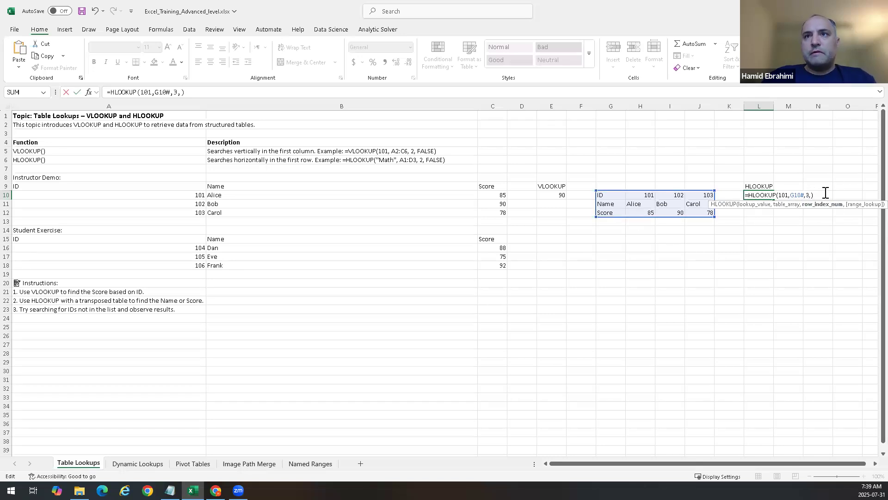
key("Return")
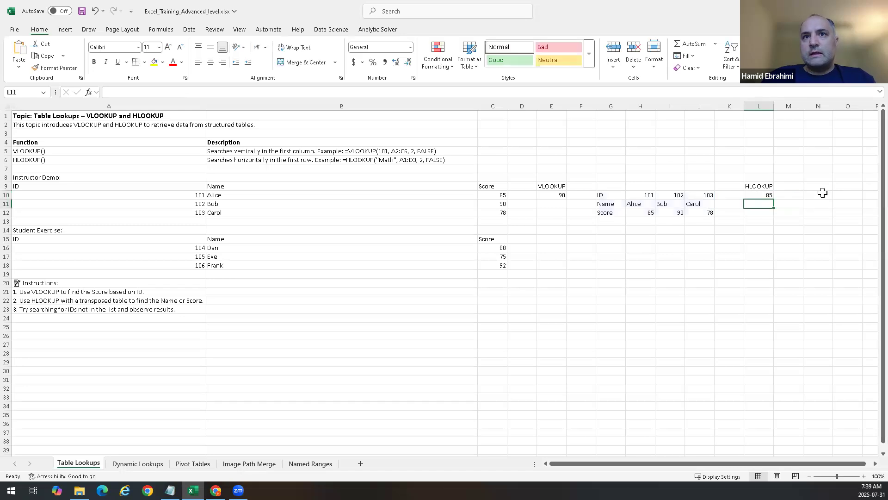
Step: Inspect the TRANSPOSE formula behind the transposed table in H12
left_click(649, 213)
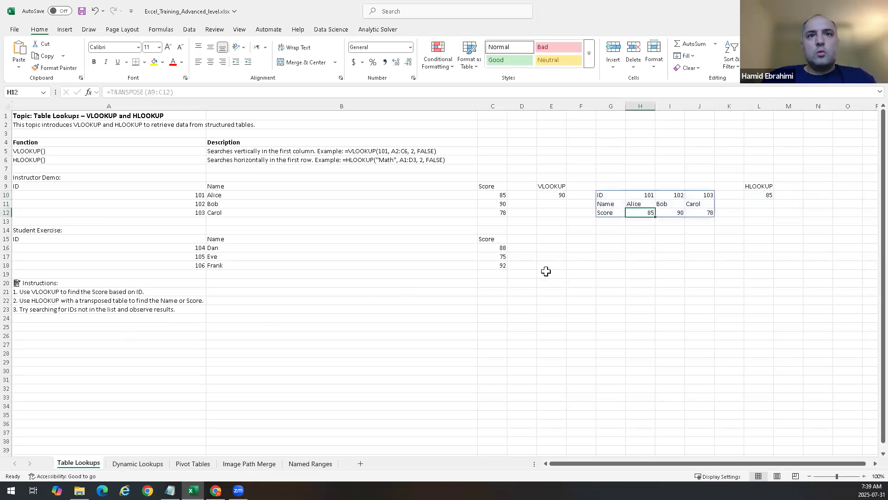
left_click_drag(567, 237, 702, 262)
left_click(700, 265)
left_click(551, 187)
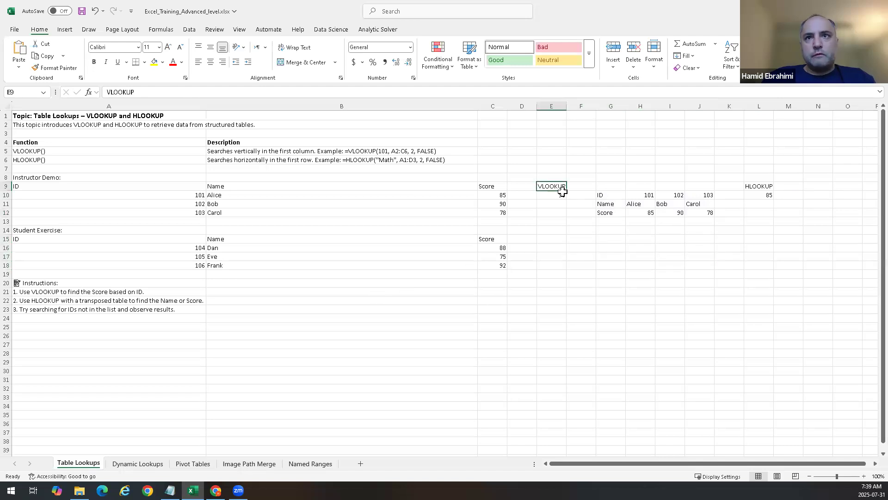
Step: Complete the L10 HLOOKUP formula by adding FALSE as its range lookup argument
left_click(763, 182)
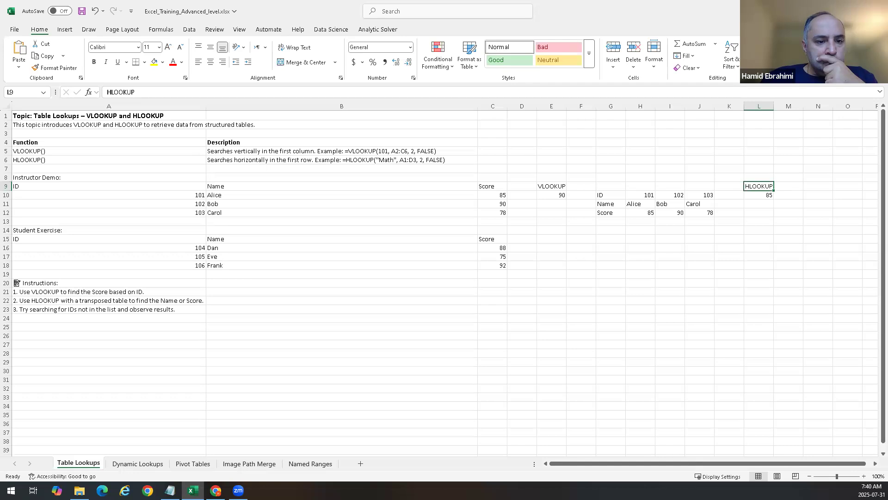
left_click(765, 195)
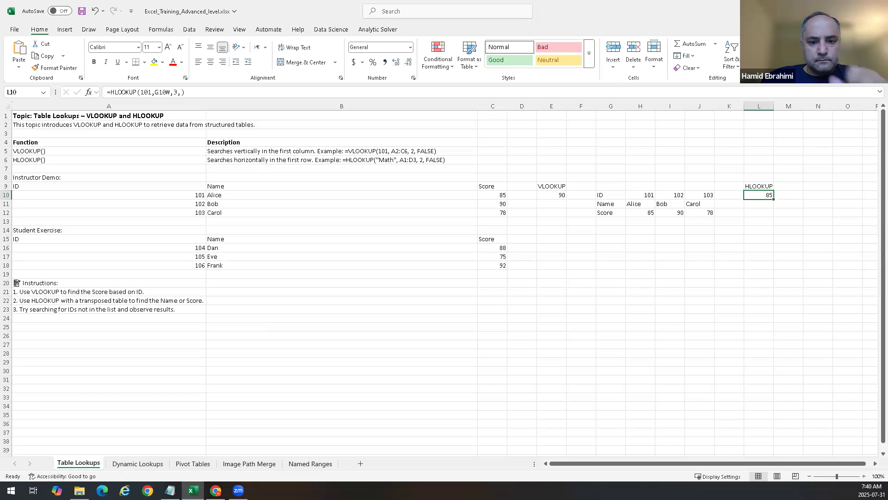
key("alt+Tab")
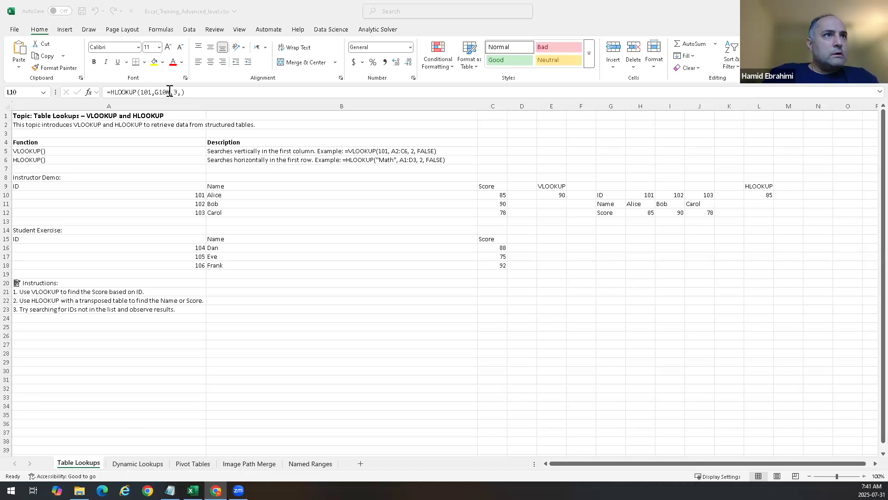
left_click(231, 92)
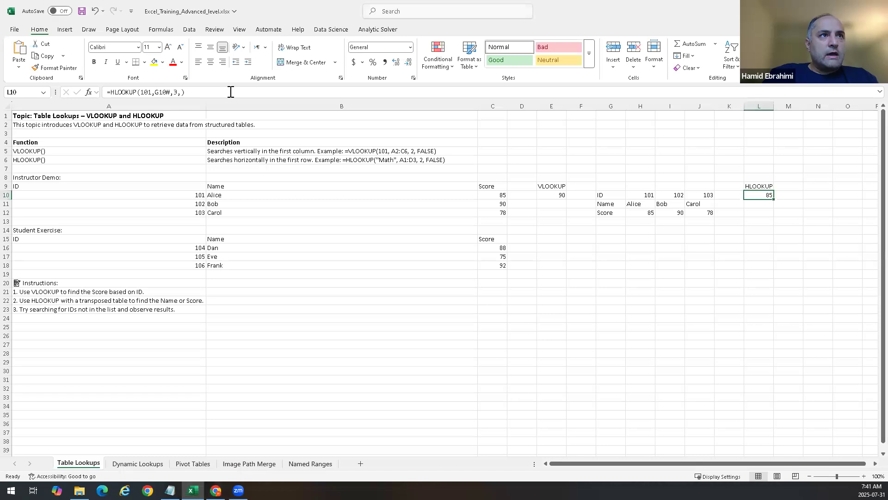
left_click(180, 92)
type("FALSE")
key("Return")
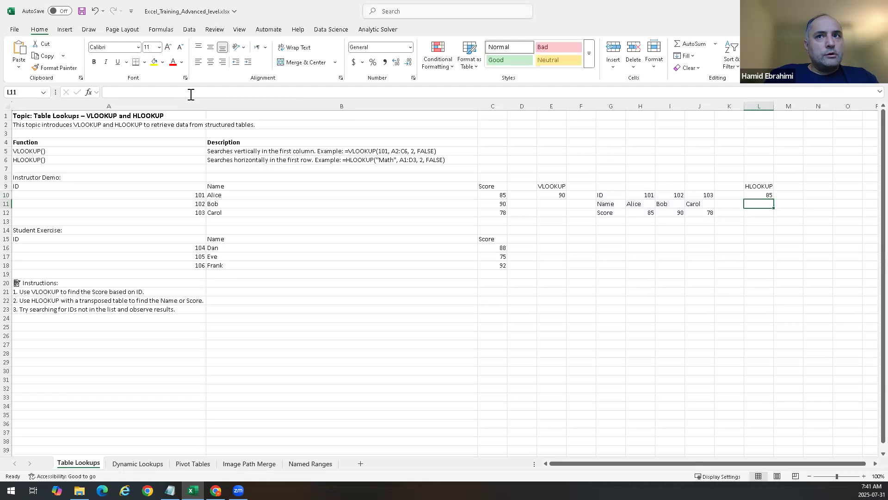
Step: Select and copy the whole transposed table G10:J12
left_click(610, 194)
left_click_drag(658, 204, 677, 212)
left_click(608, 195)
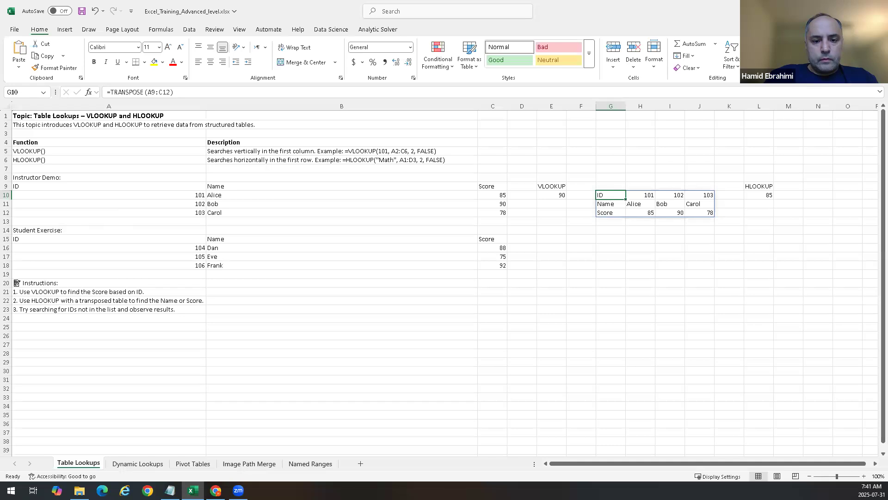
key("alt+Tab")
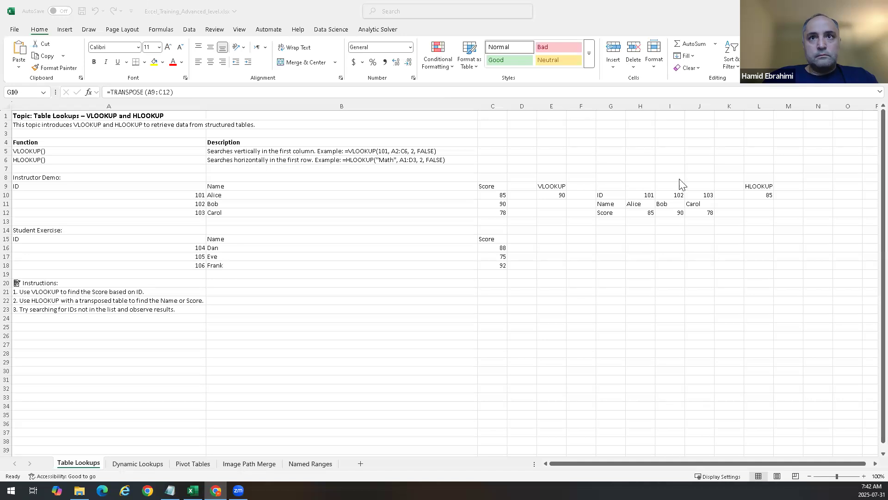
left_click(603, 194)
left_click_drag(604, 194, 703, 214)
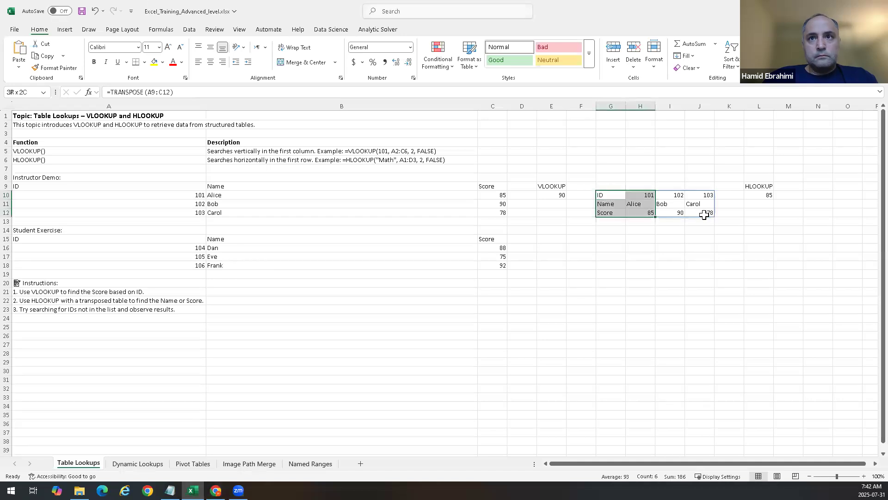
key("ctrl+c")
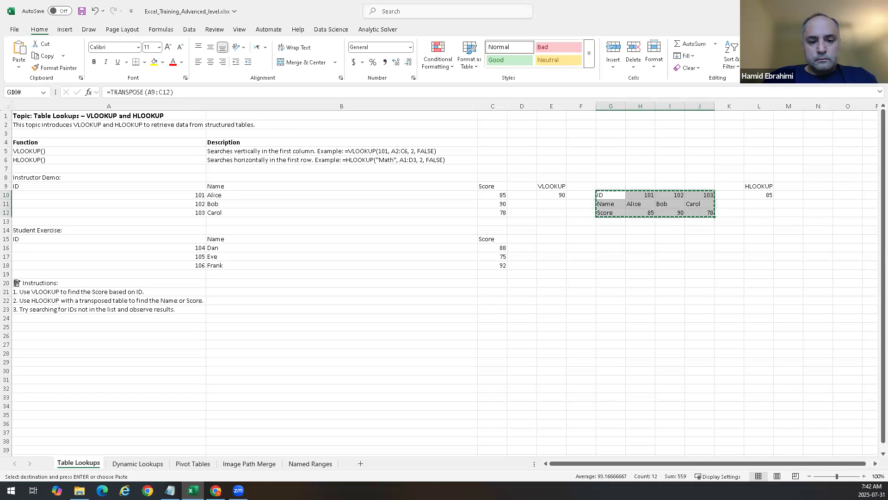
key("alt+Tab")
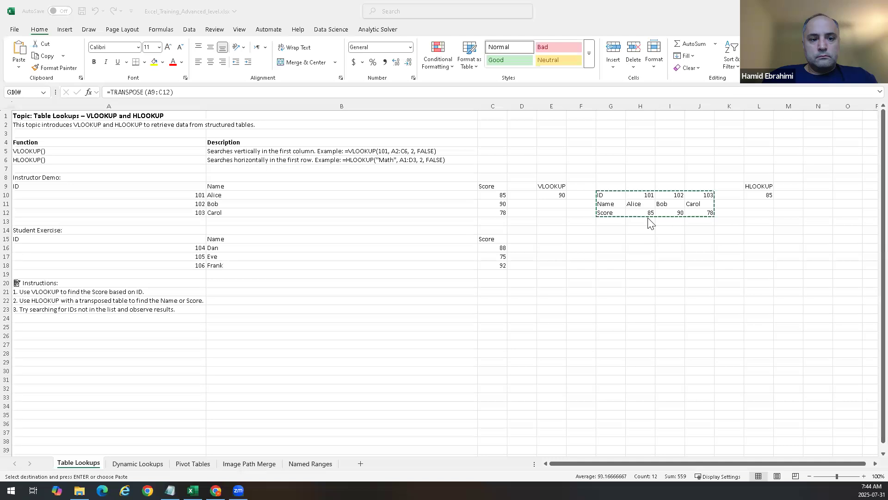
Step: Copy the Name and Score rows G11:J12 and paste them at G15
left_click(619, 207)
left_click(609, 212)
key("Escape")
left_click_drag(606, 202, 703, 213)
key("ctrl+c")
left_click(619, 240)
key("ctrl+v")
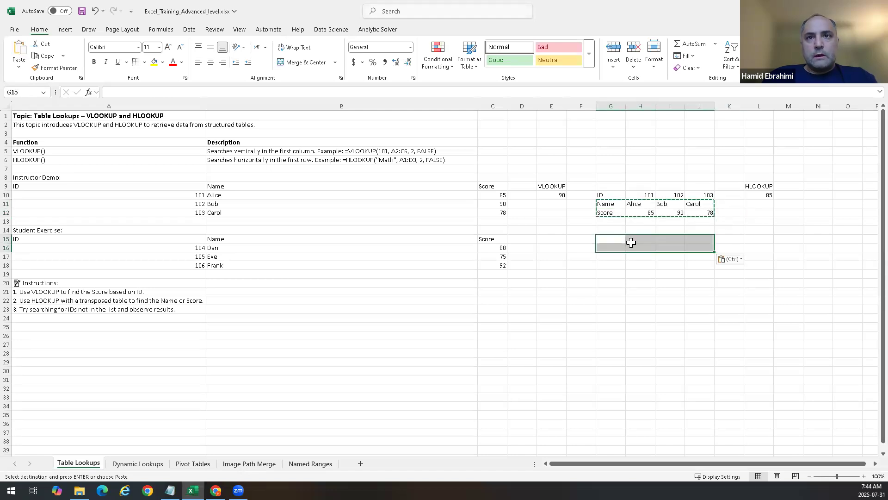
Step: Paste the Name and Score rows G11:J12 as values into G16:J17
left_click(642, 256)
key("Escape")
left_click_drag(607, 205, 707, 211)
key("ctrl+c")
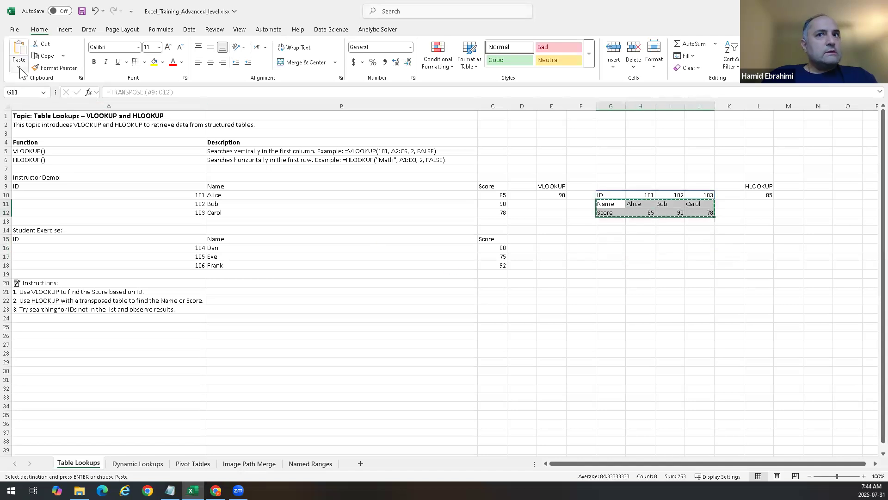
left_click(612, 245)
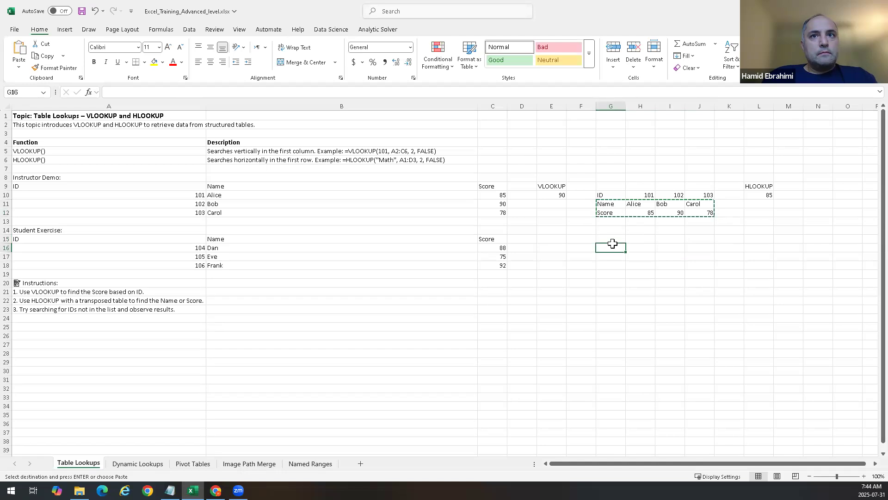
left_click(19, 67)
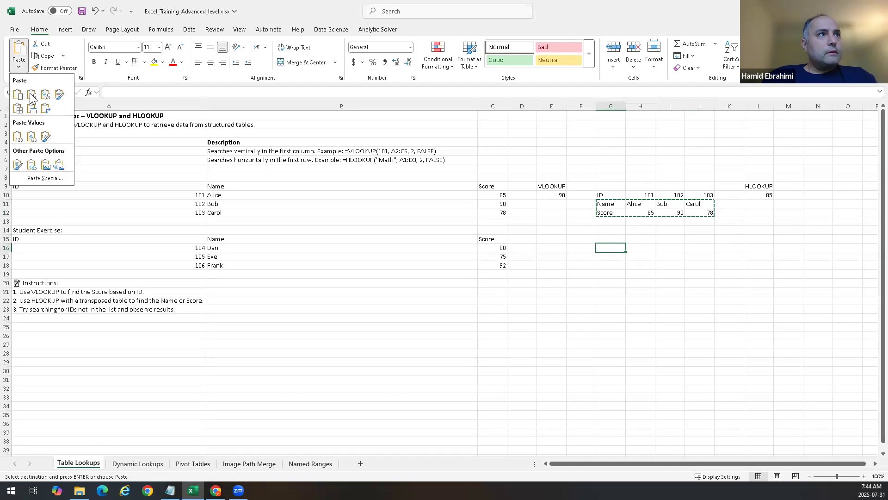
left_click(45, 136)
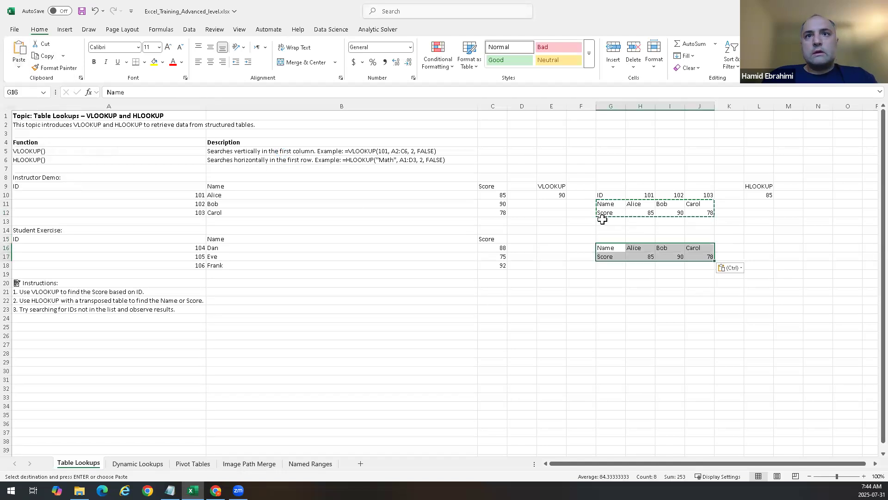
Step: Copy the ID row G10:J10 and paste it as values into G18
left_click_drag(601, 195, 705, 194)
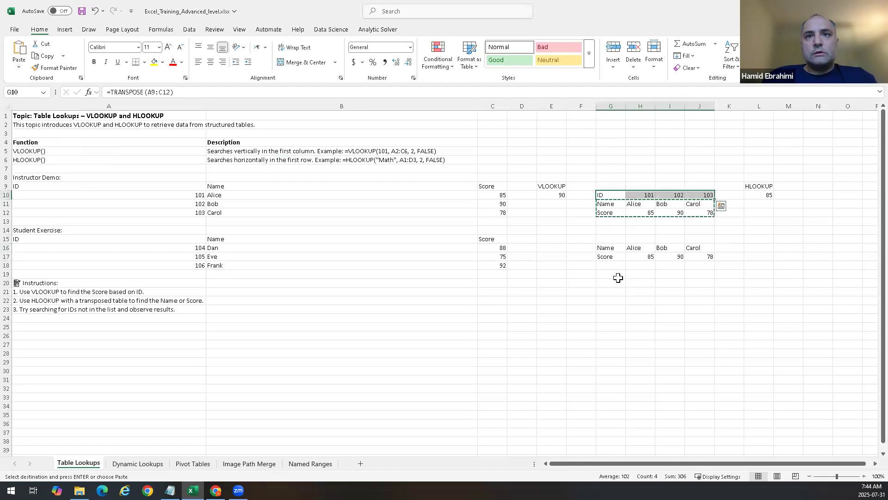
key("ctrl+c")
left_click_drag(604, 264, 700, 266)
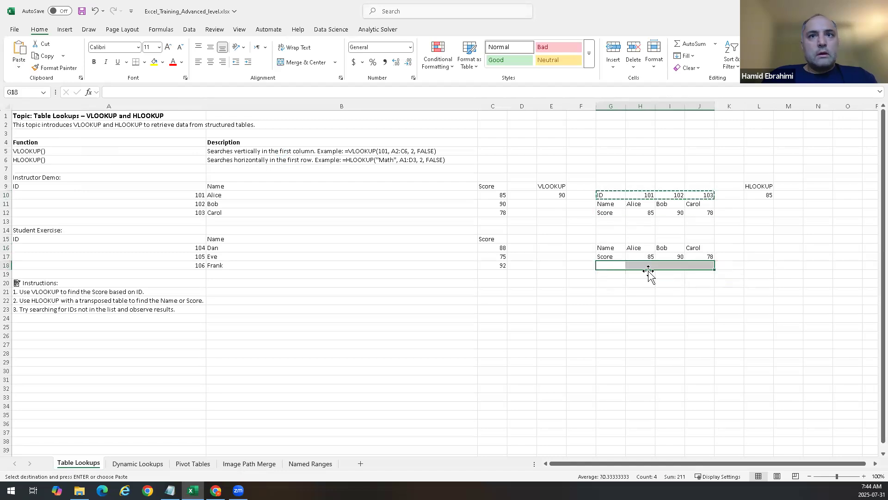
left_click(19, 67)
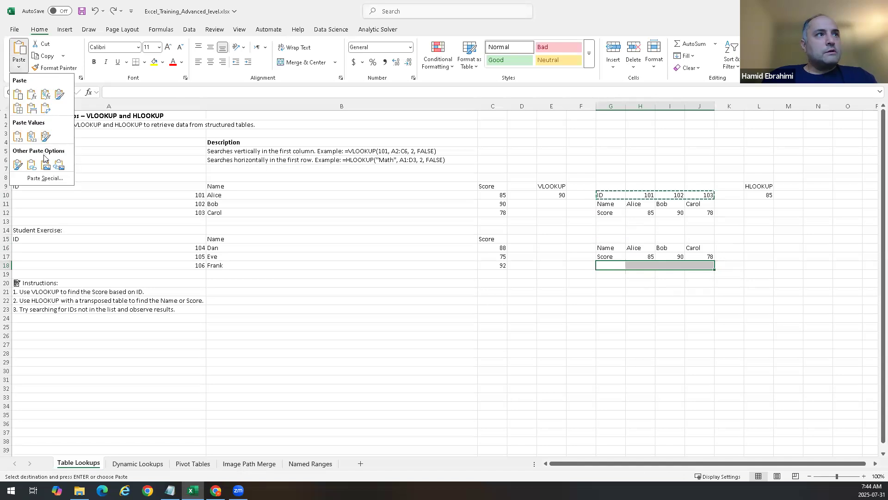
left_click(44, 136)
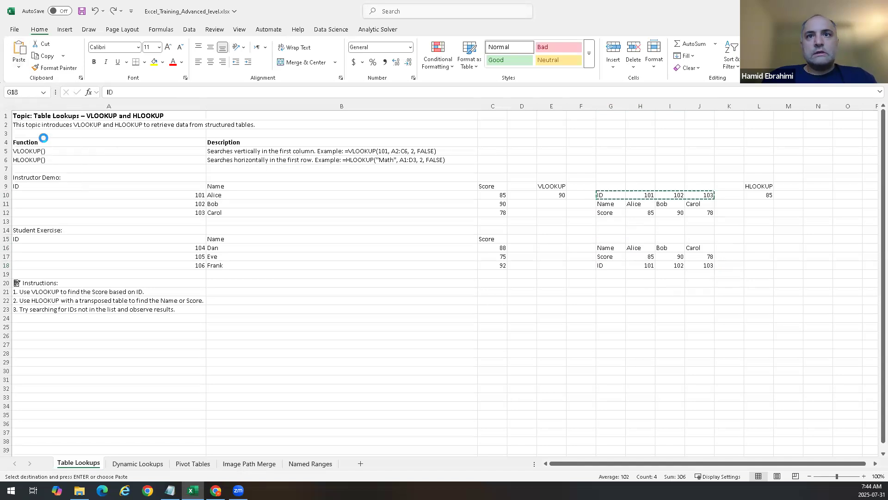
Step: Enter =HLOOKUP("Alice",G16:J18,2,False) in L16 to look up Alice's score in the pasted table
double_click(768, 249)
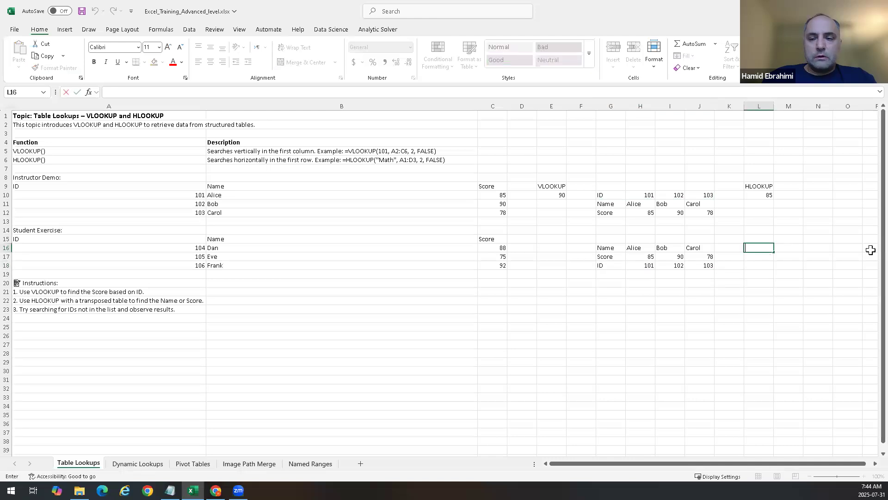
type("=Hl")
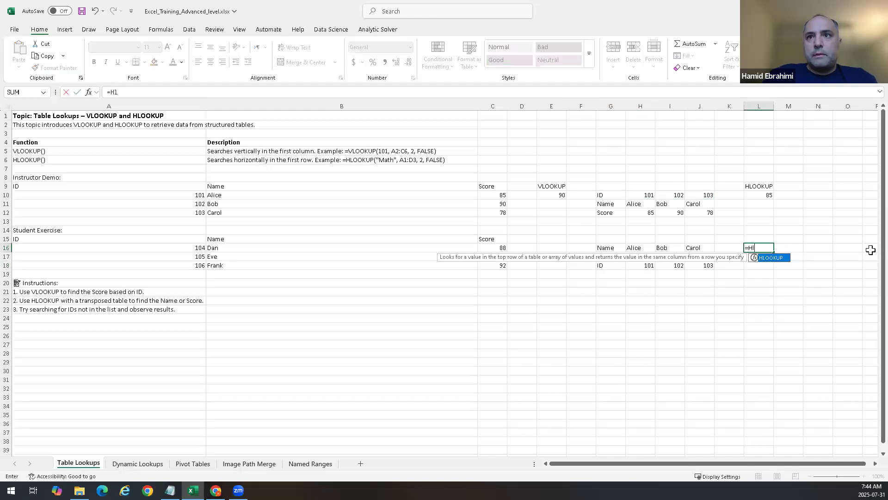
type("o")
key("Tab")
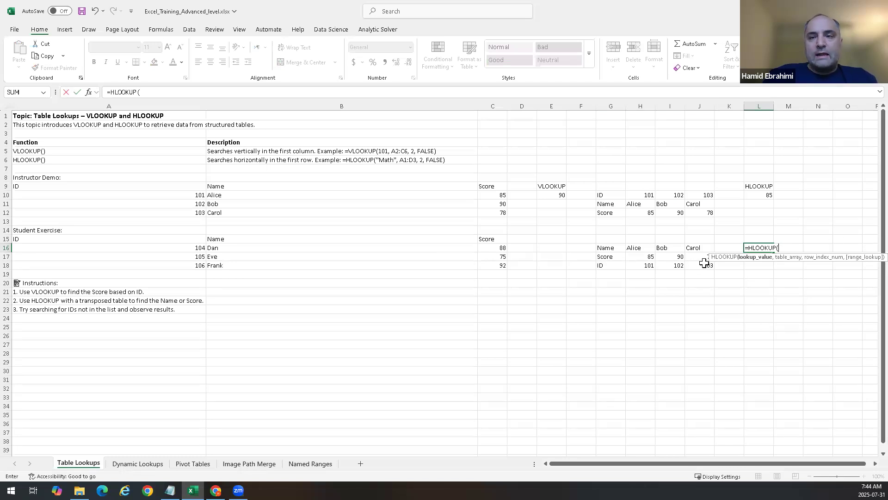
type("\"Alice\",")
left_click(606, 248)
left_click_drag(641, 262, 696, 265)
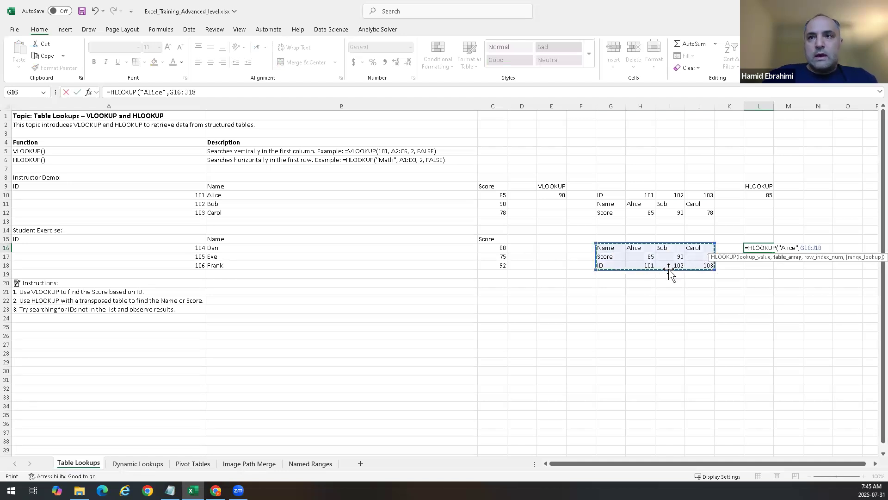
type(",")
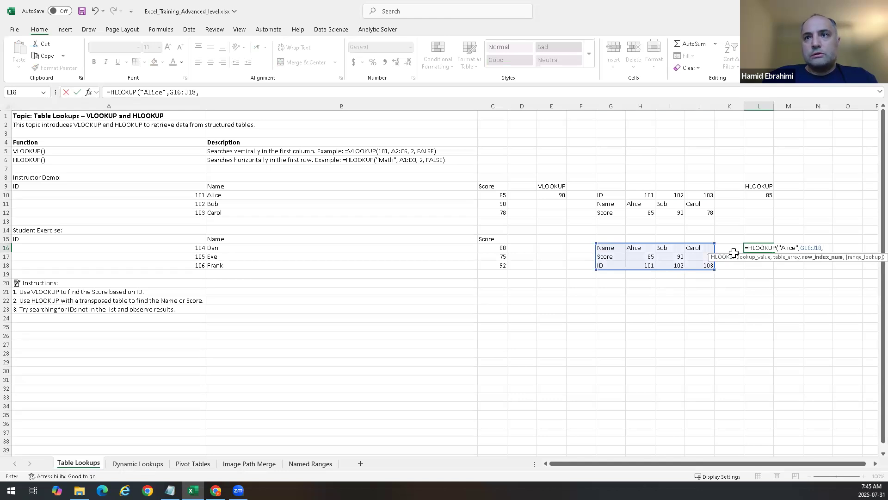
type("2,False)")
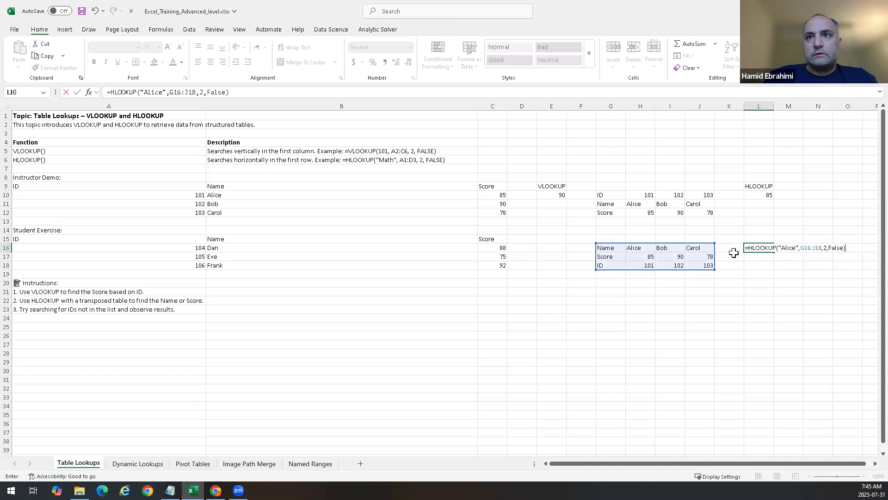
key("Return")
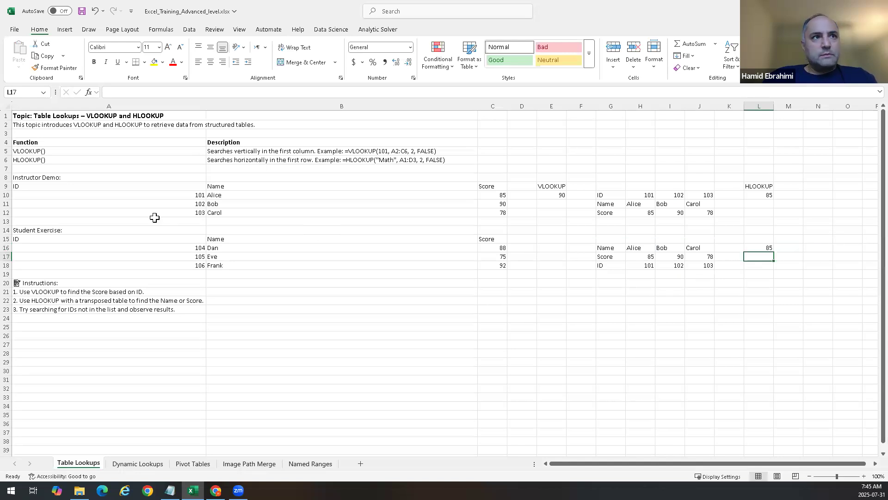
Step: Compare the HLOOKUP formulas in L10 and L16 with the source tables they reference
left_click(762, 195)
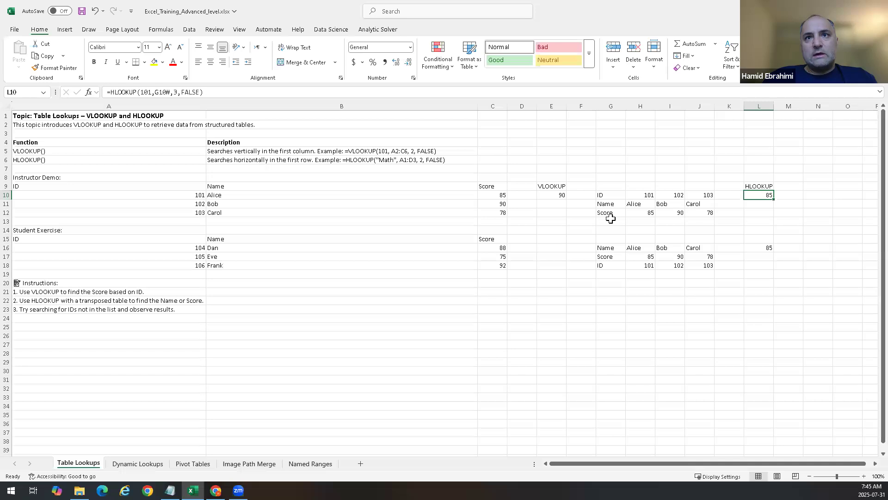
left_click(645, 214)
left_click(764, 194)
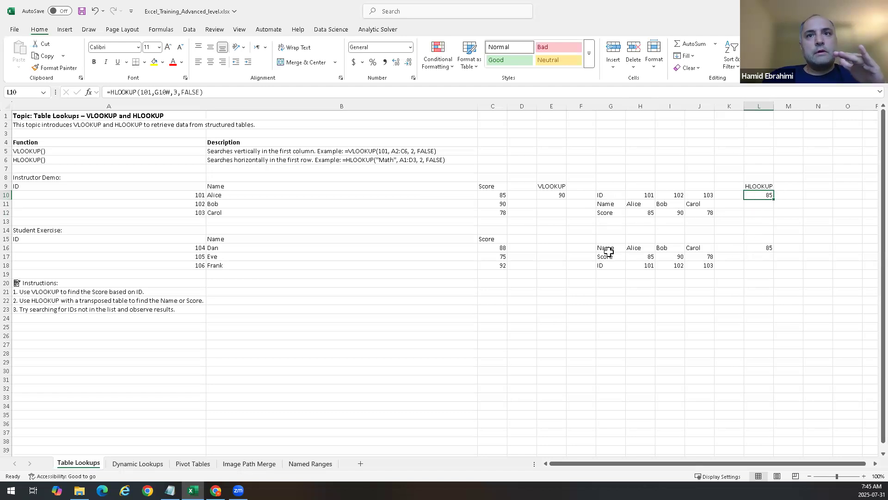
left_click(752, 248)
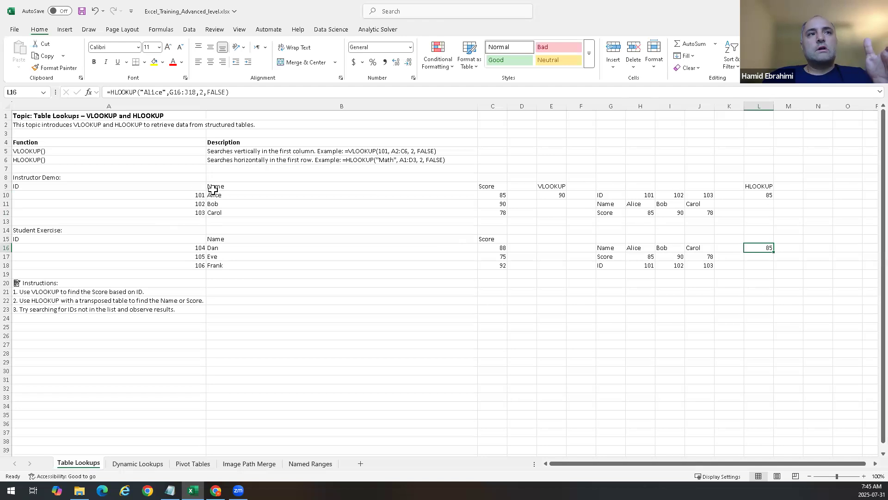
left_click(759, 188)
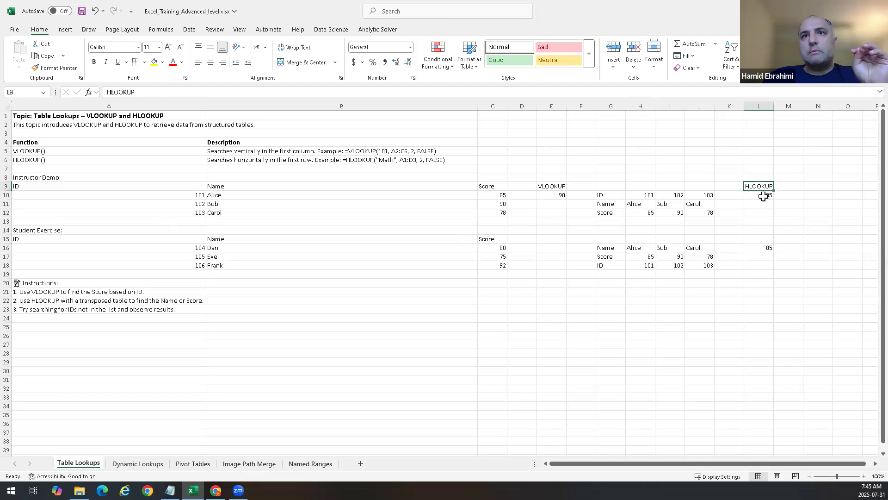
left_click(766, 198)
double_click(766, 198)
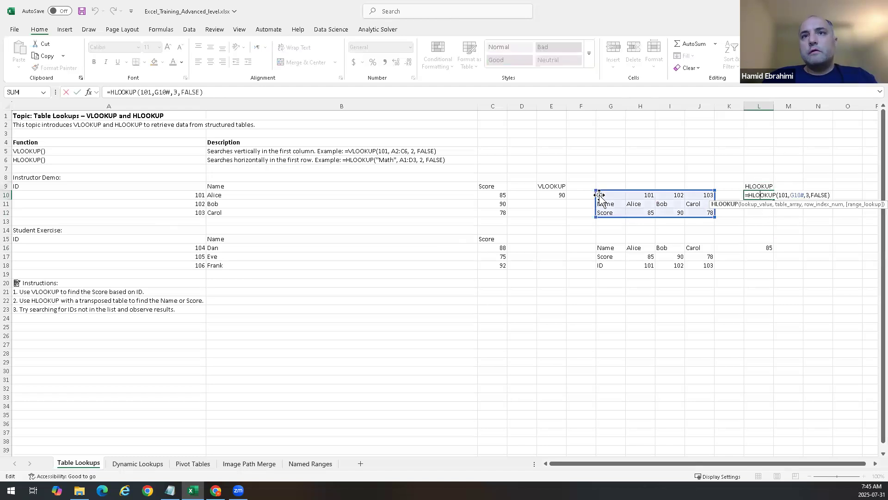
key("ctrl+Return")
left_click(761, 249)
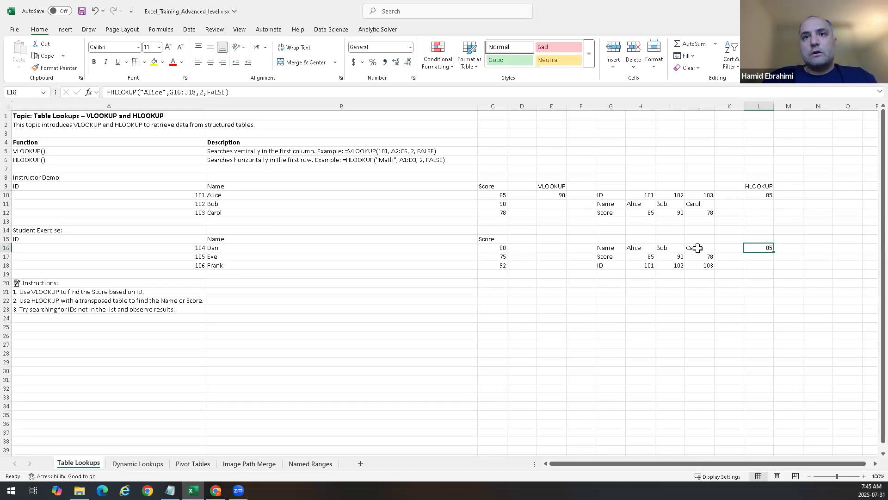
left_click_drag(613, 248, 701, 265)
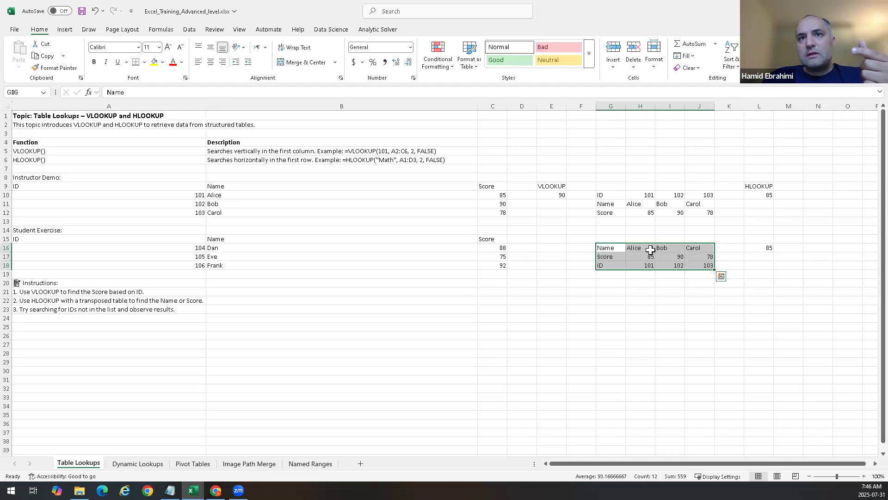
left_click(578, 239)
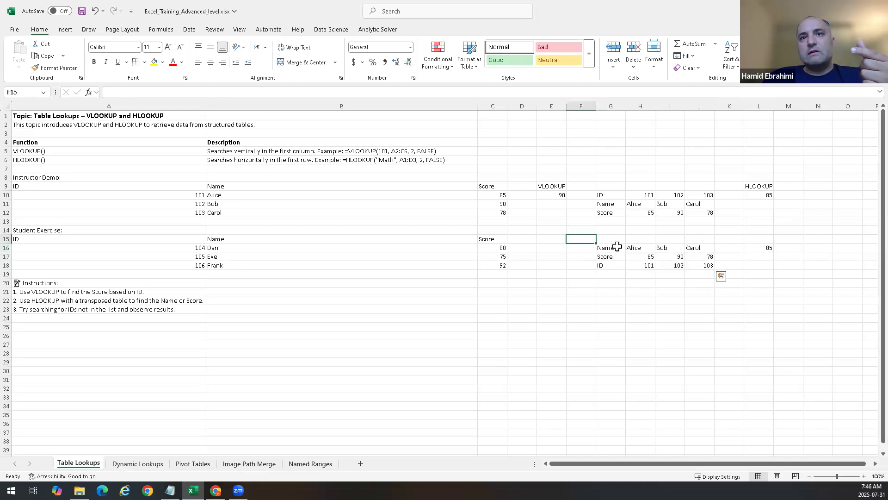
left_click(757, 249)
double_click(761, 249)
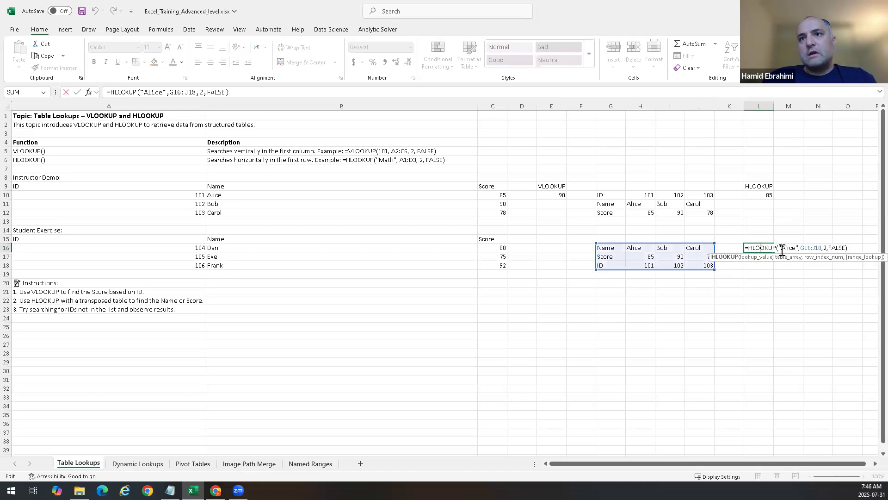
Step: Review the arguments of the HLOOKUP formula in L16 and the TRANSPOSE formula in G10
left_click_drag(778, 248, 801, 248)
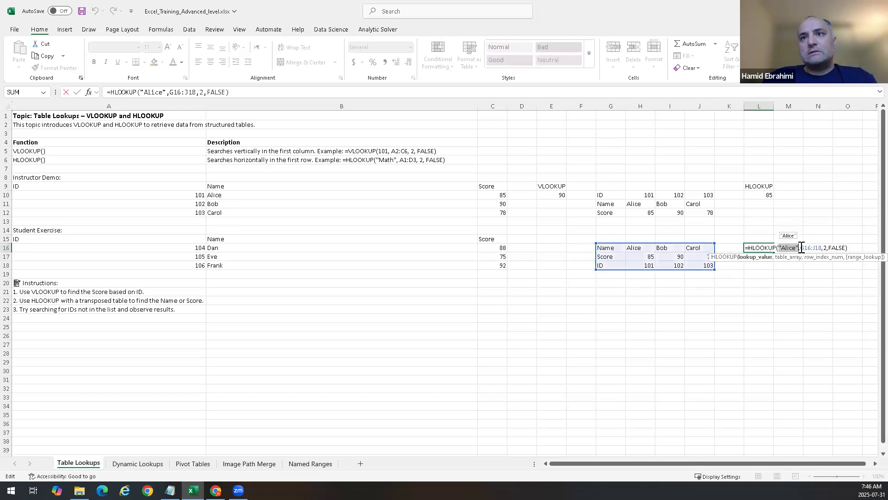
left_click(810, 248)
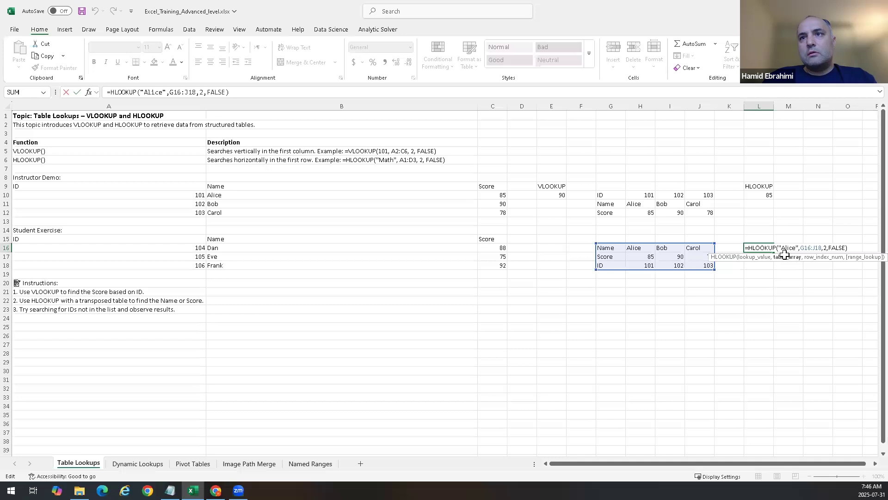
left_click(824, 247)
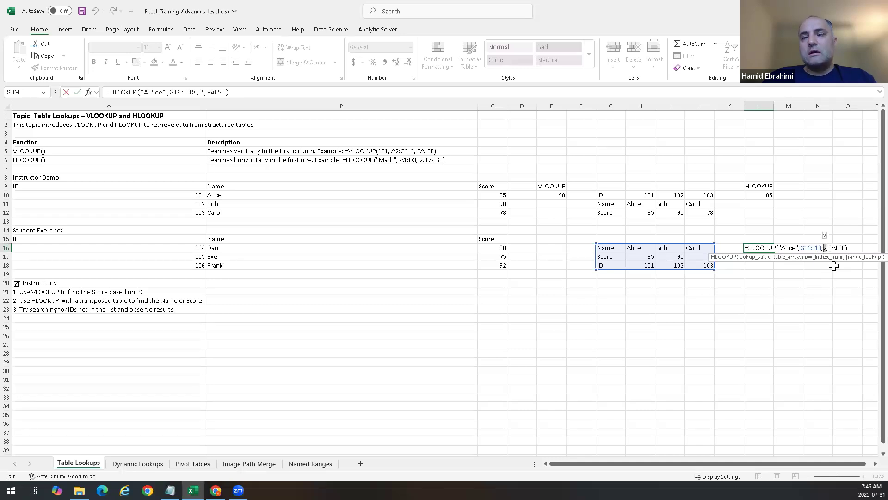
double_click(840, 247)
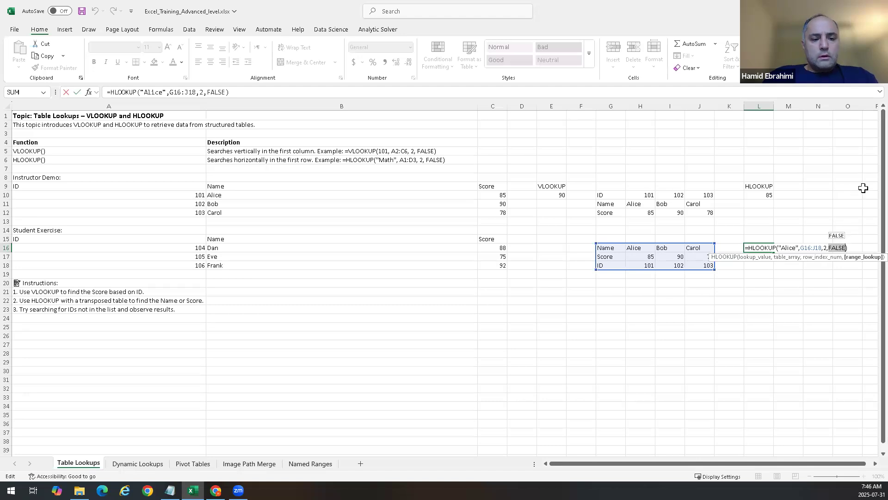
key("ctrl+Return")
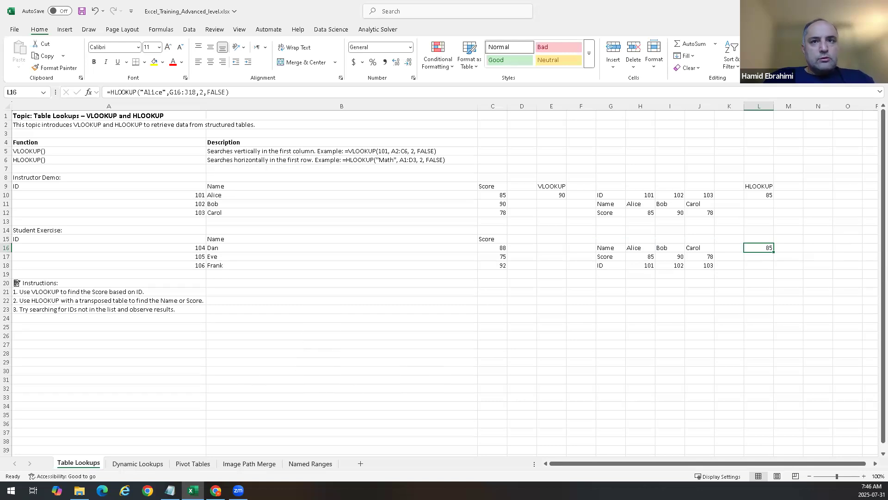
left_click(611, 193)
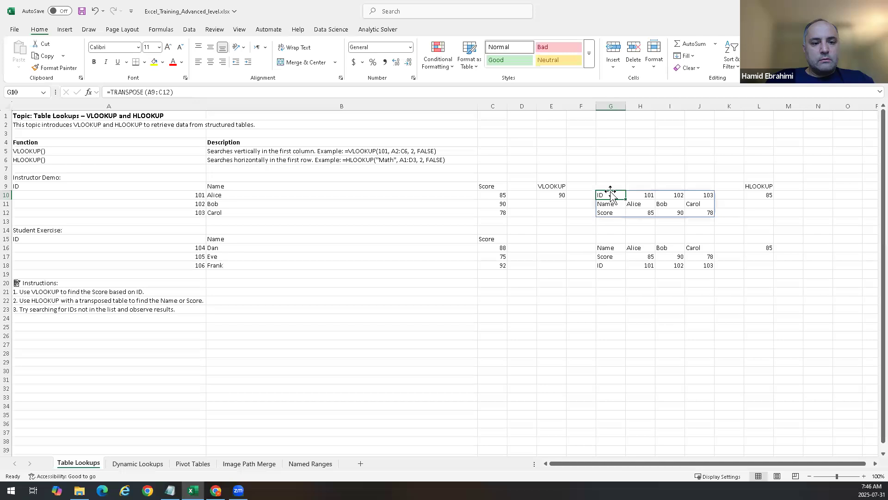
left_click(754, 276)
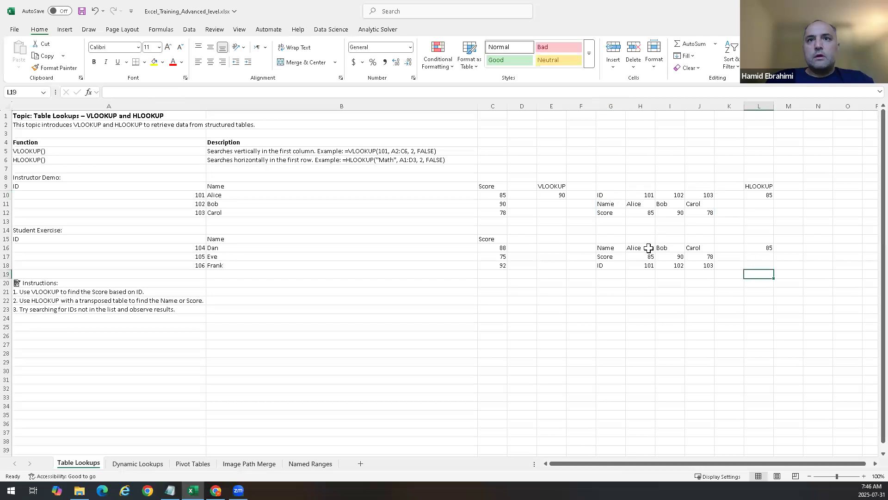
Step: Clear the pasted table and its HLOOKUP result in G16:L18
left_click_drag(588, 256, 783, 240)
left_click_drag(760, 249, 608, 269)
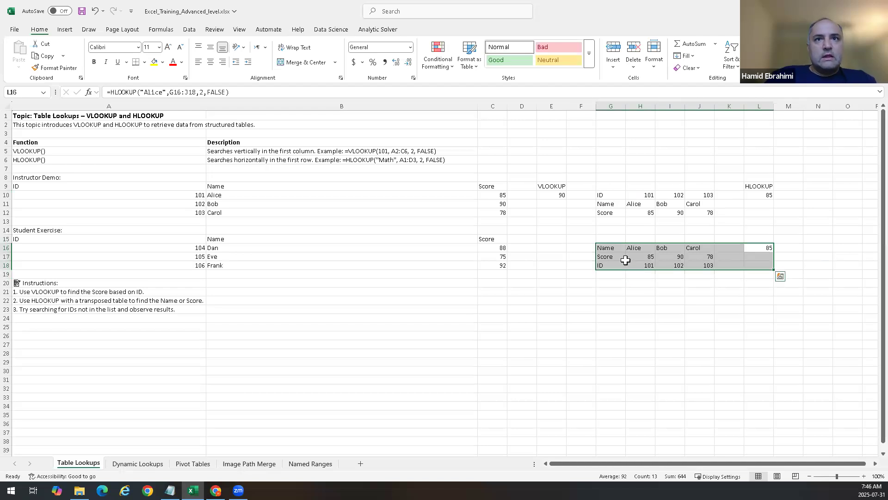
key("Delete")
key("Up")
key("Left")
key("Left")
key("Left")
key("Left")
key("Left")
key("Left")
key("Left")
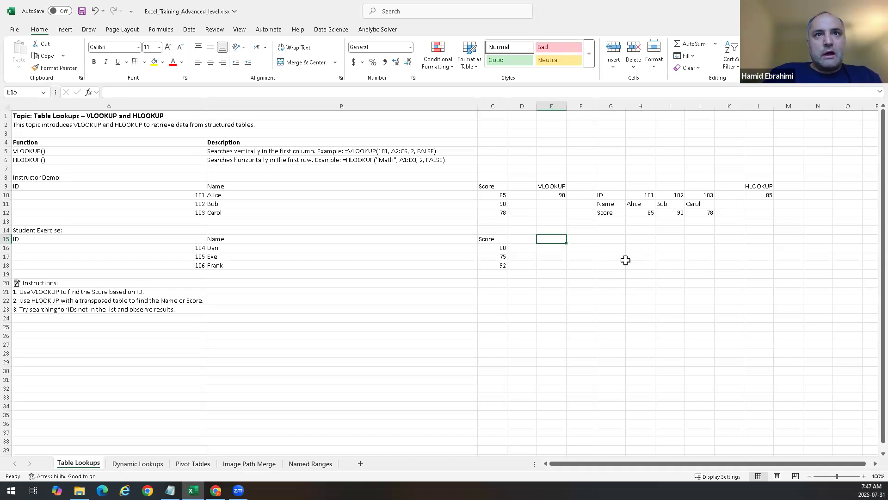
type("=v")
key("BackSpace")
key("BackSpace")
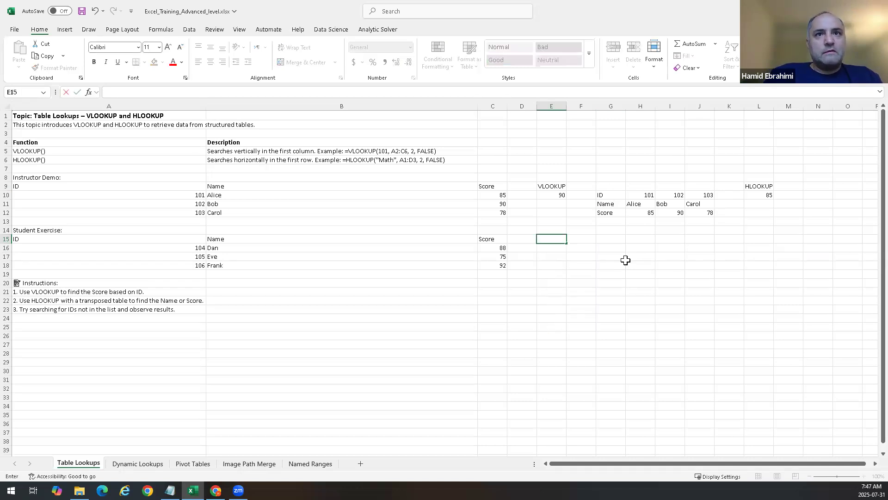
type("VLOOKI{P")
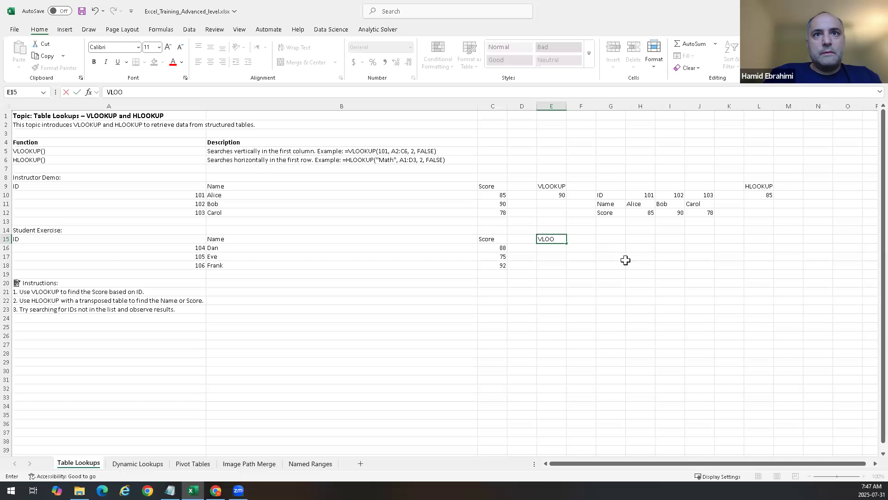
key("BackSpace")
key("BackSpace")
key("BackSpace")
key("BackSpace")
key("BackSpace")
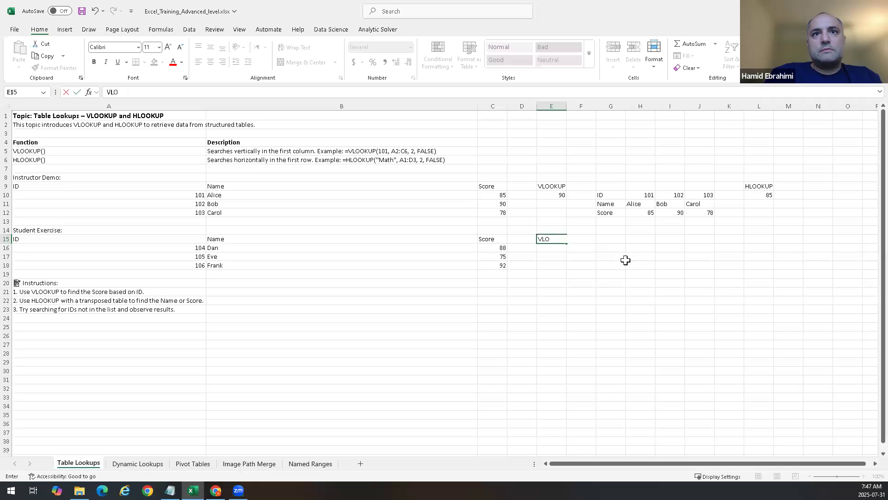
key("Return")
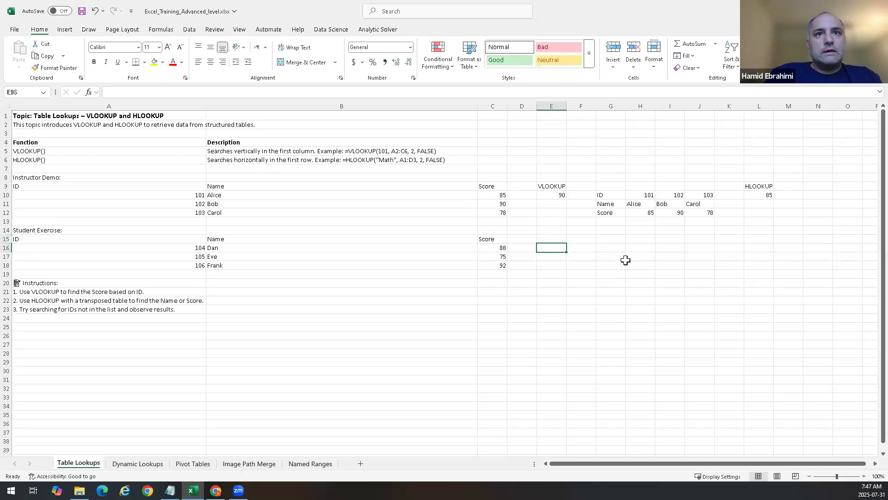
Step: Enter =VLOOKUP(106,A15:C18,3,FALSE) in E16 to return the student exercise score for ID 106
type("=vloo")
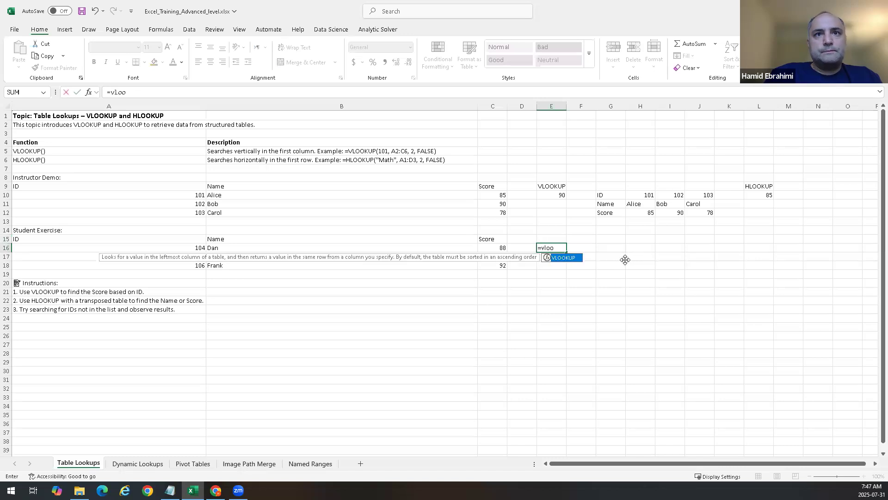
key("Tab")
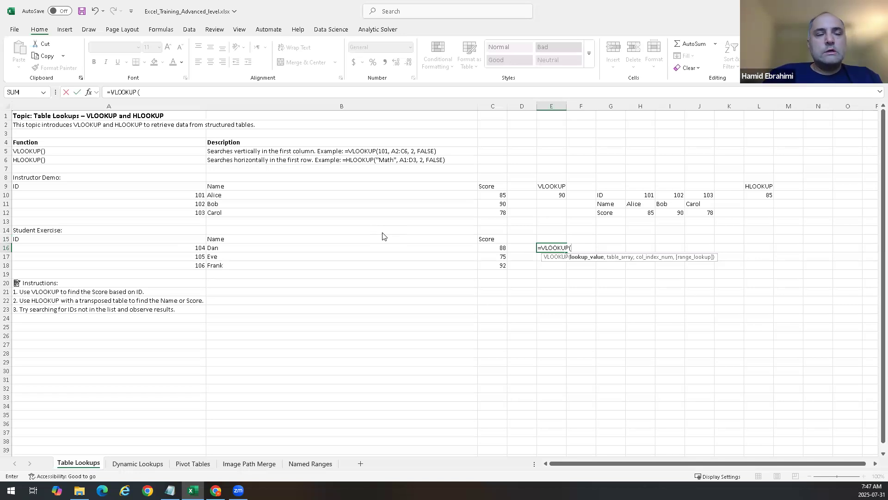
type("06,")
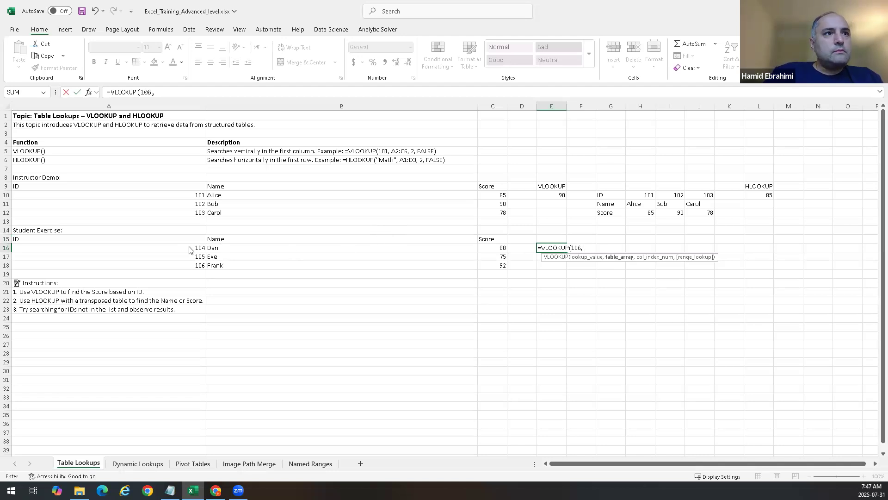
left_click_drag(183, 241, 498, 273)
type(",")
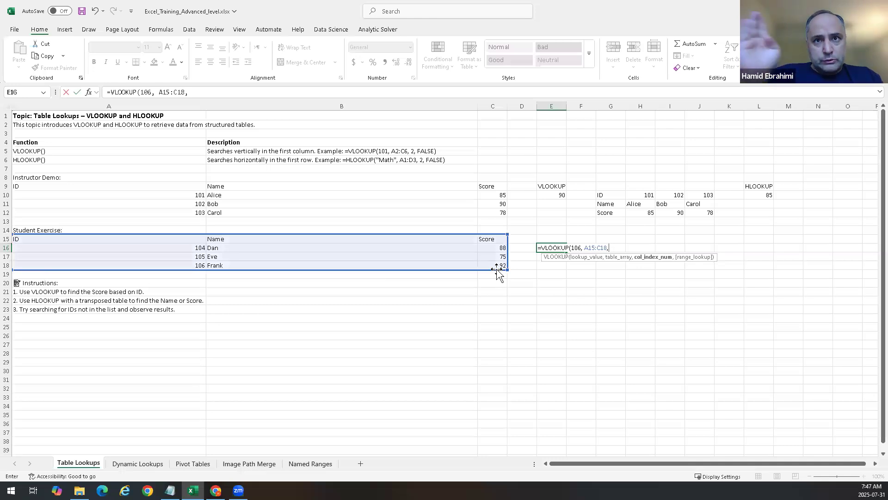
type("3,")
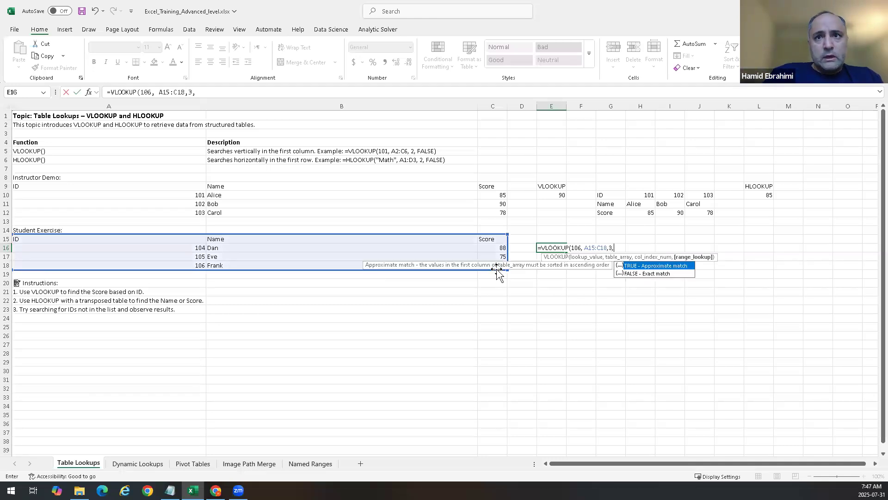
key("Down")
key("Return")
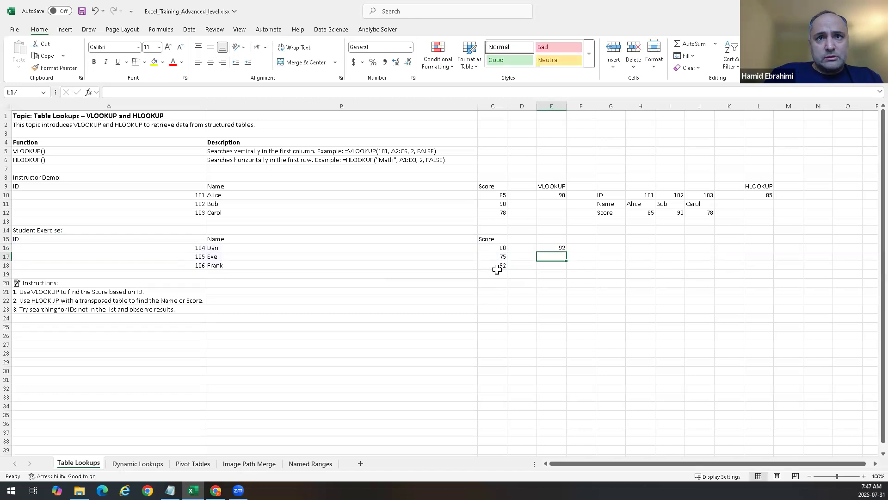
Step: Enter =TRANSPOSE(A15:C18) in G16 to flip the student exercise table horizontally
key("Up")
key("Right")
key("Right")
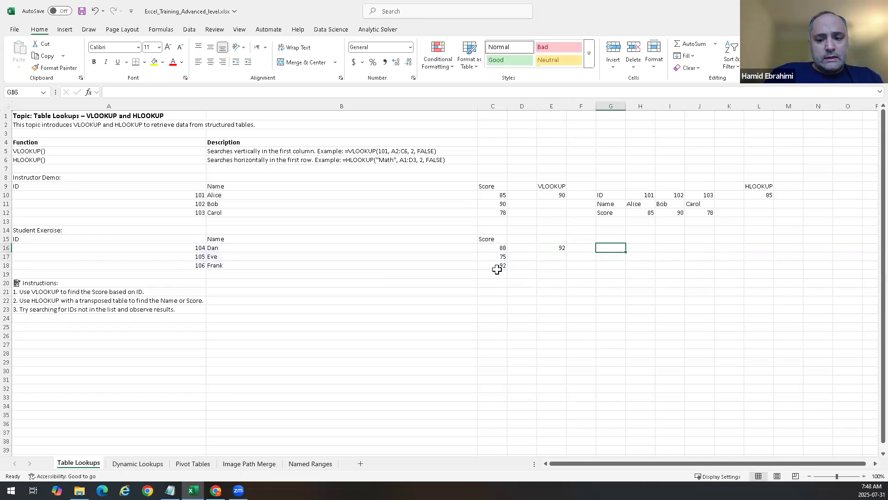
type("=Trans")
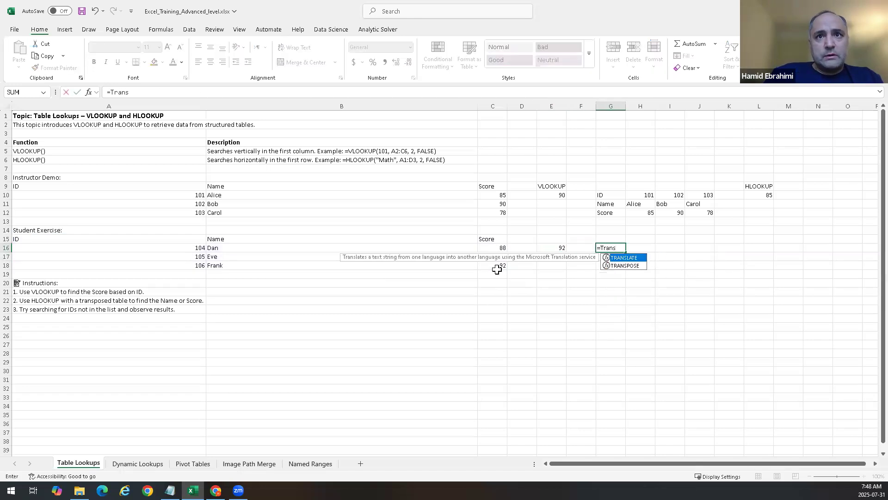
key("Down")
key("Tab")
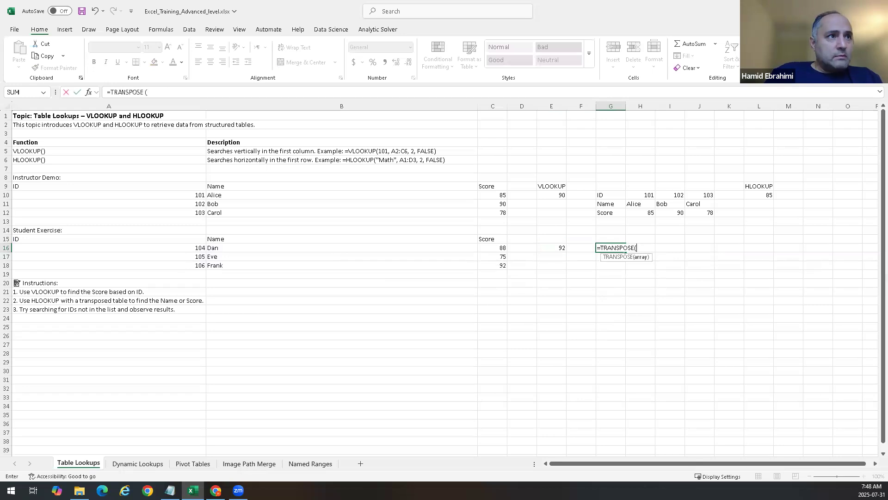
left_click_drag(141, 239, 481, 262)
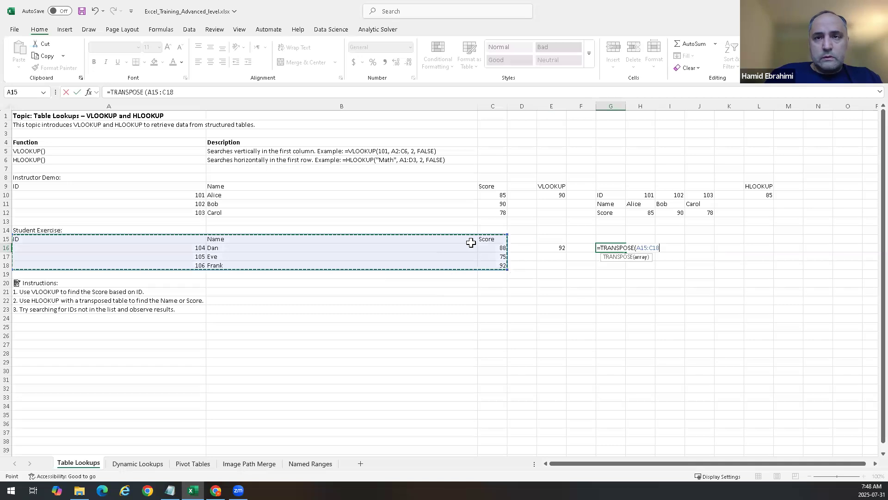
key("Return")
Step: Enter =HLOOKUP(106,G16#,2,FALSE) in L16 to look up the name for ID 106 in the transposed table
key("Right")
key("Right")
key("Right")
key("Right")
key("Right")
key("Up")
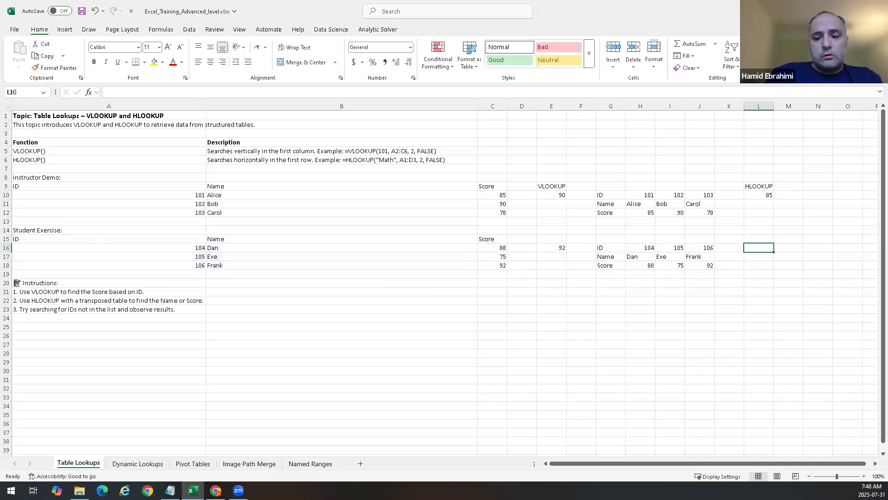
type("=HLOOKUP(")
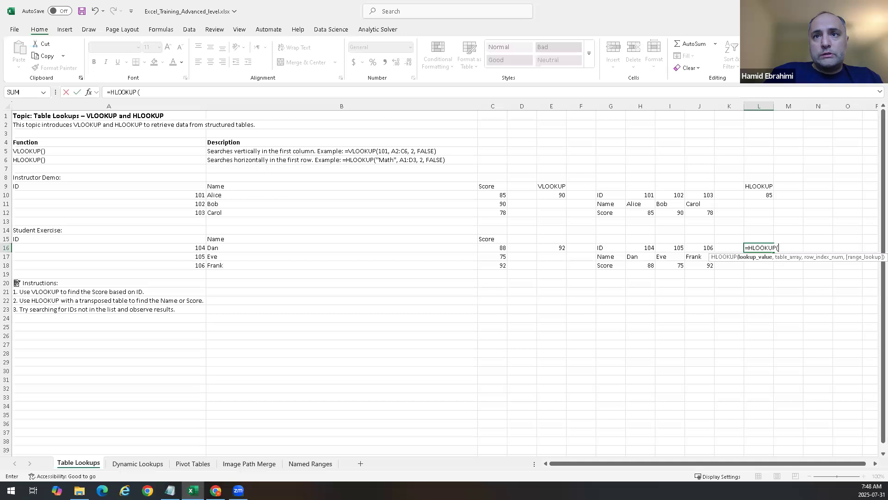
type("106,")
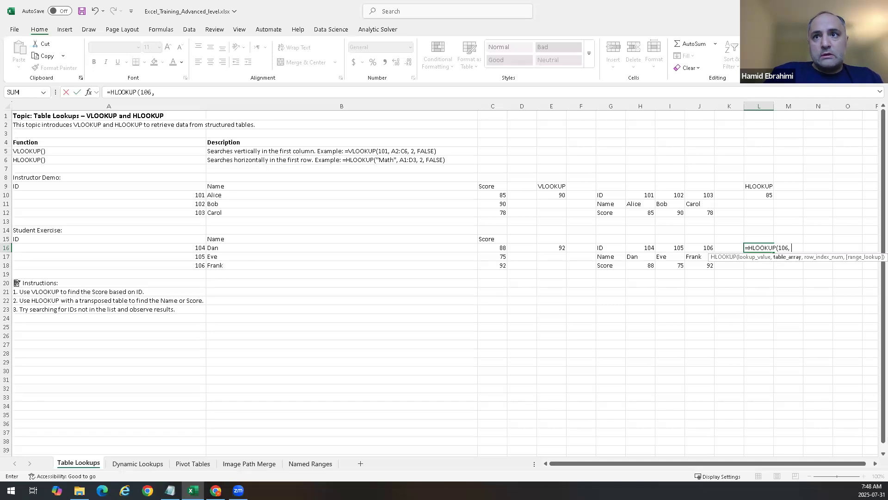
left_click_drag(602, 248, 694, 268)
type(",")
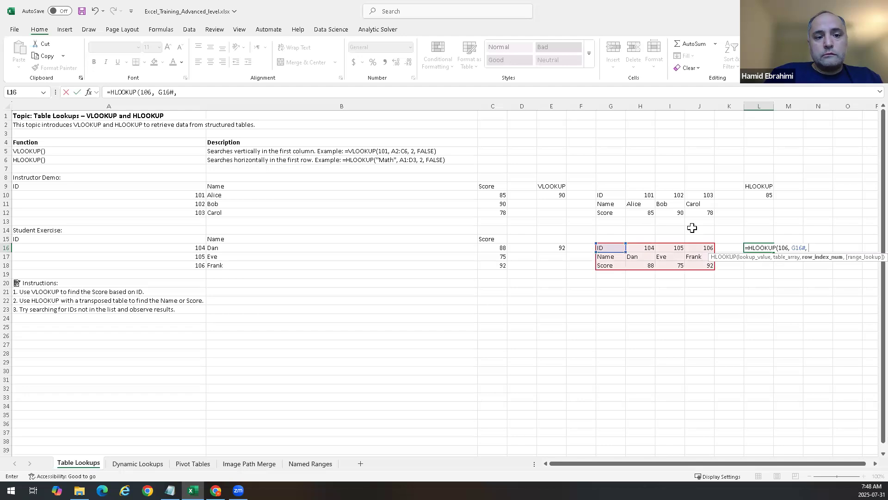
type("2")
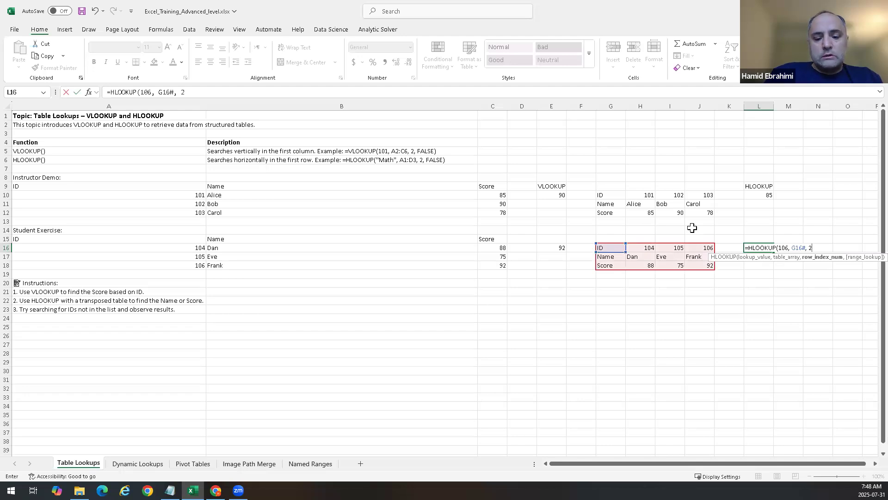
type(",False)")
key("Return")
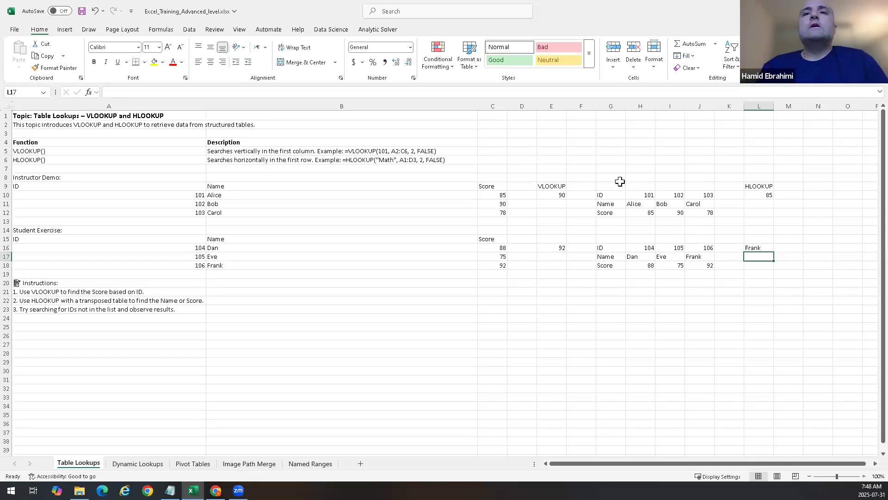
Step: Apply the Good cell style to the ID row G10:J10 and the HLOOKUP header in L9
left_click_drag(614, 193, 708, 193)
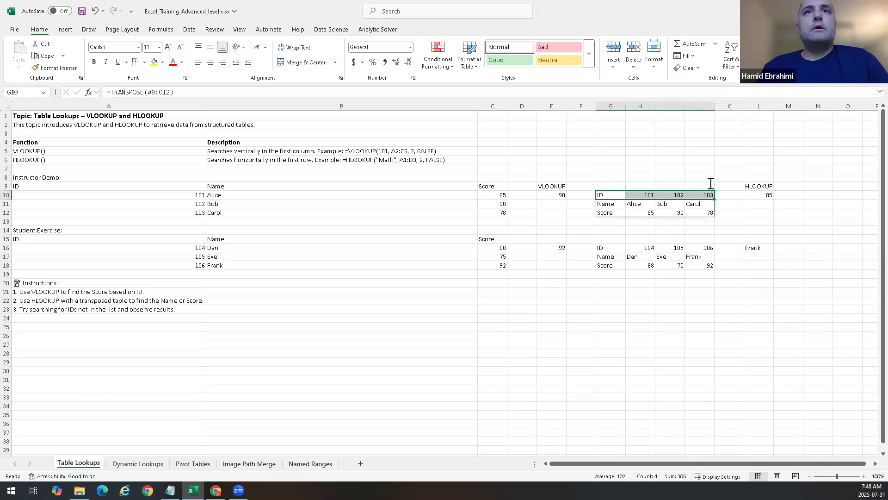
left_click(509, 60)
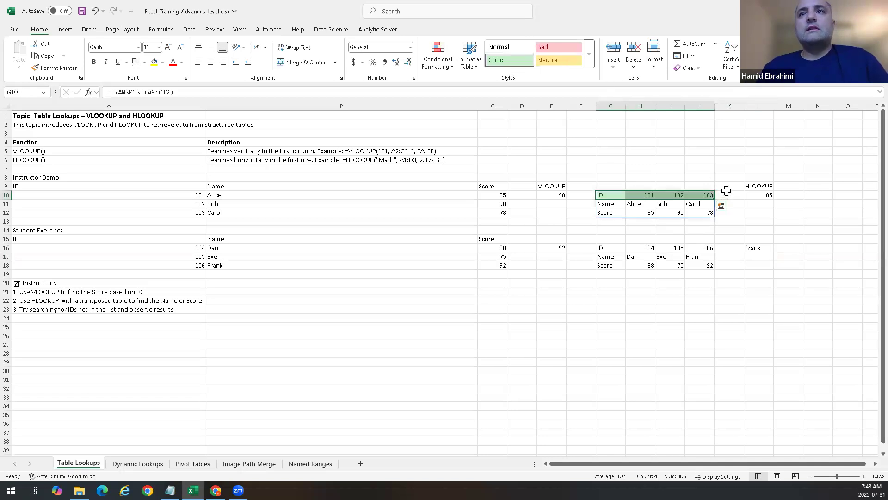
left_click(761, 187)
left_click(509, 60)
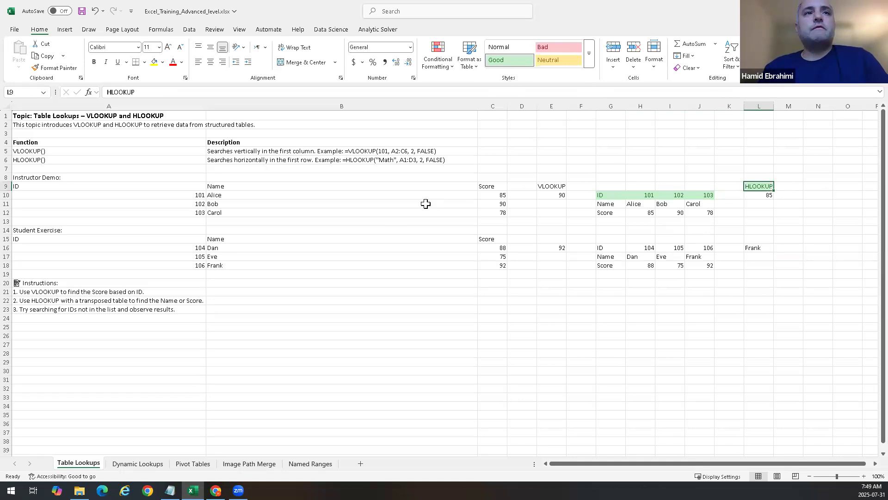
Step: Apply the Accent3 cell style to the VLOOKUP header in E9
left_click(549, 188)
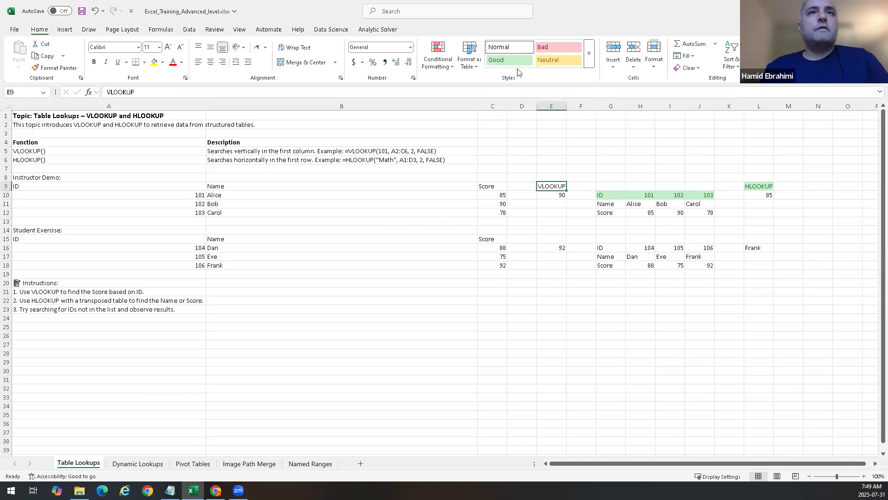
left_click(589, 54)
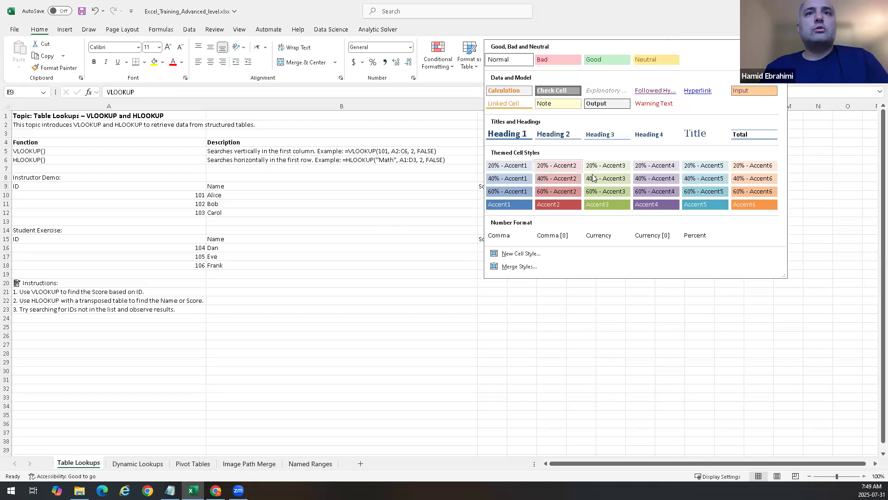
left_click(592, 204)
left_click(539, 213)
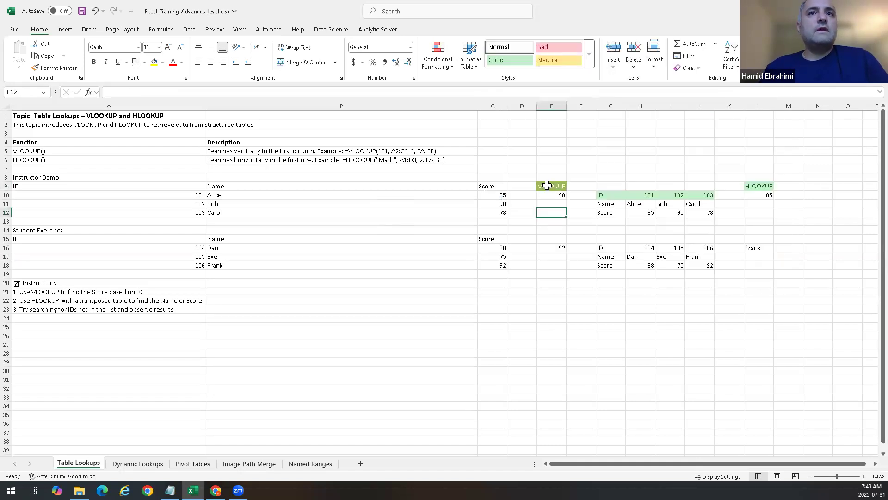
Step: Apply the Accent3 cell style to the ID column A9:A12 and save the workbook
left_click_drag(91, 186, 97, 212)
left_click(589, 54)
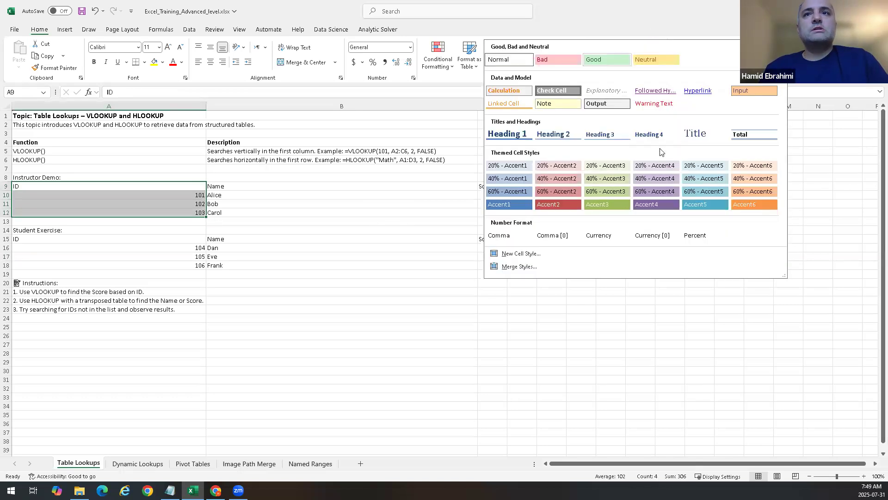
left_click(592, 204)
key("ctrl+s")
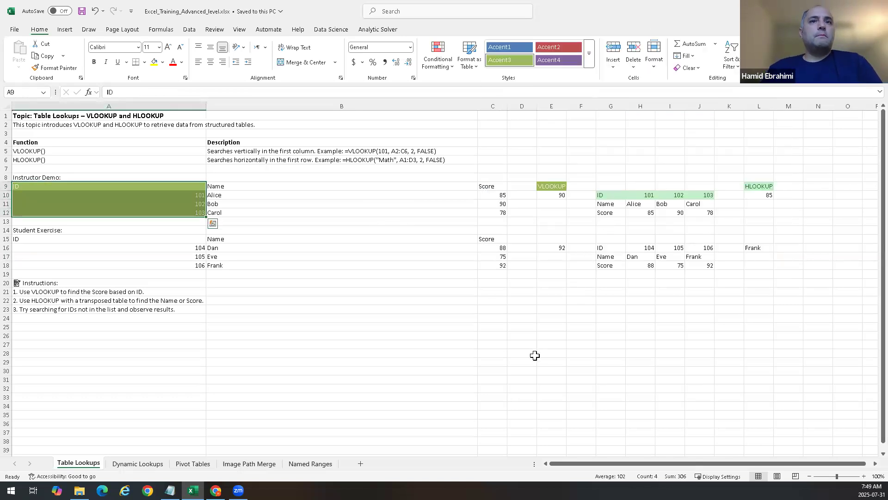
left_click(532, 354)
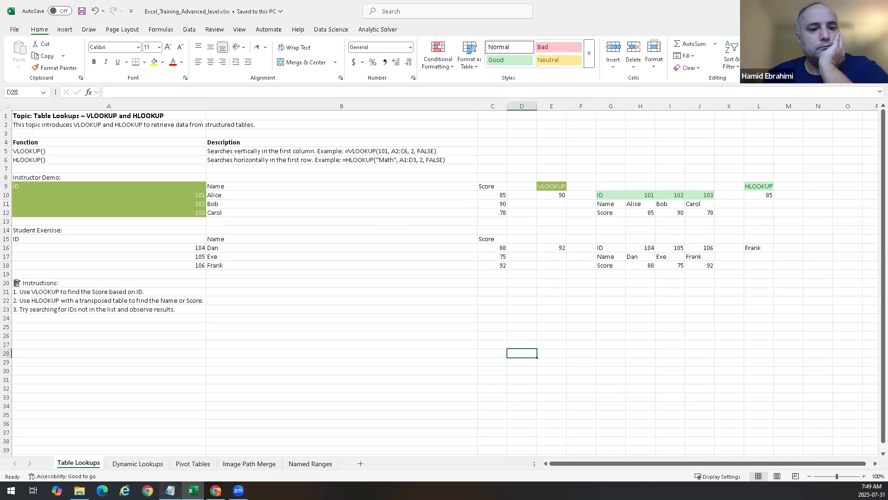
mouse_move(170, 490)
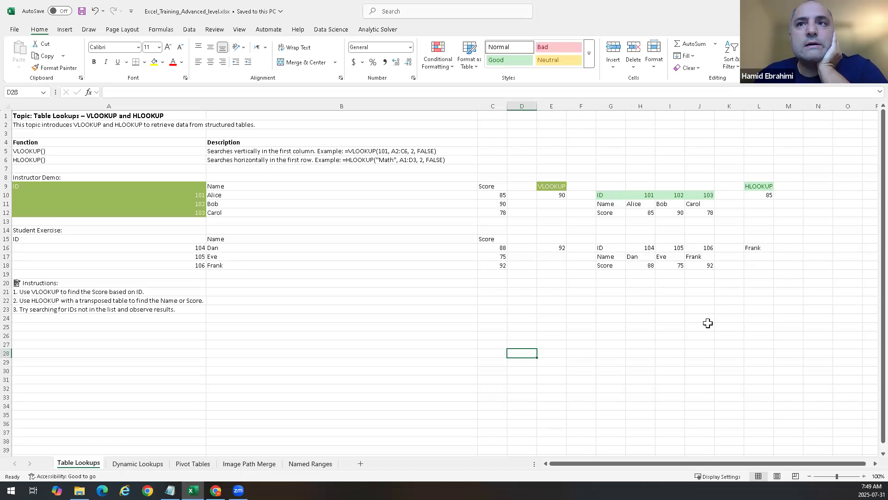
Step: Re-enter the range_lookup argument of the HLOOKUP formula in L16 as FALSE, choosing exact match from the suggestions
left_click(756, 248)
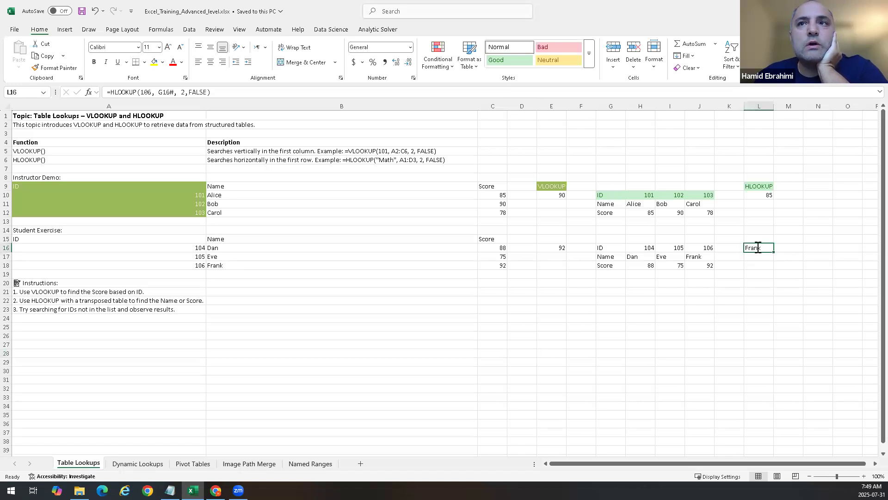
double_click(756, 249)
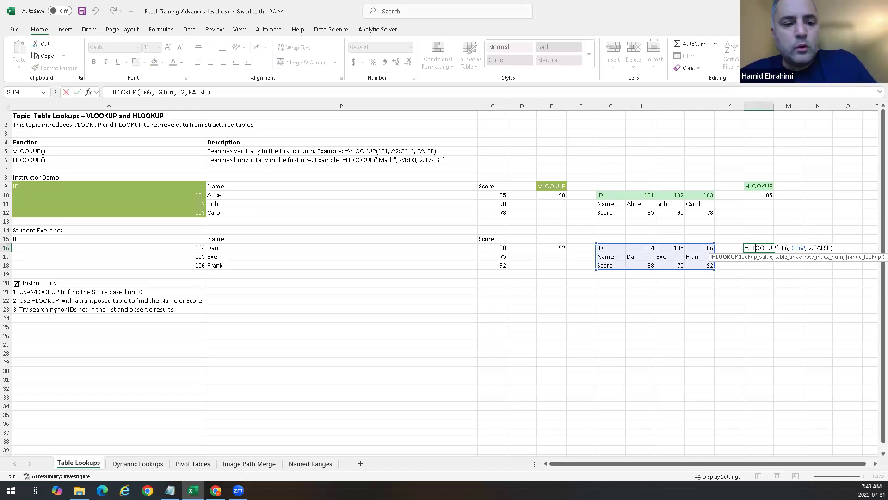
left_click(798, 248)
key("Right")
key("Right")
key("Right")
key("Right")
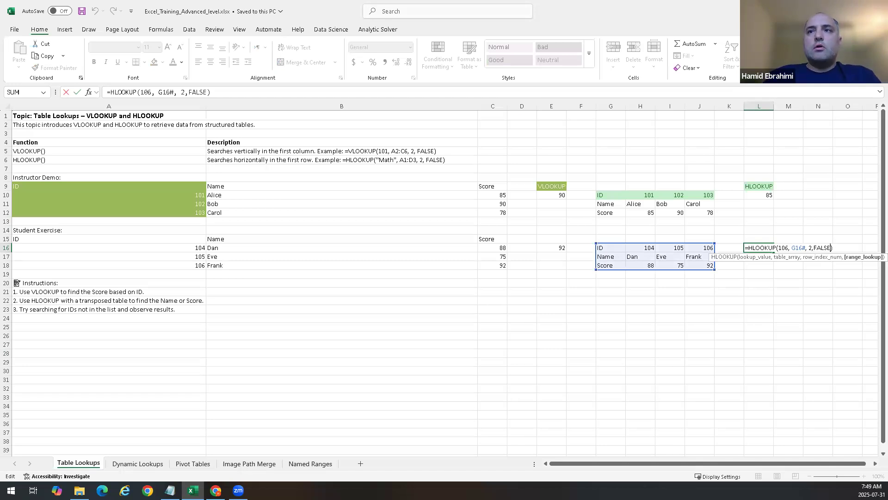
key("Delete")
key("Delete")
key("Delete")
key("Delete")
key("Delete")
key("BackSpace")
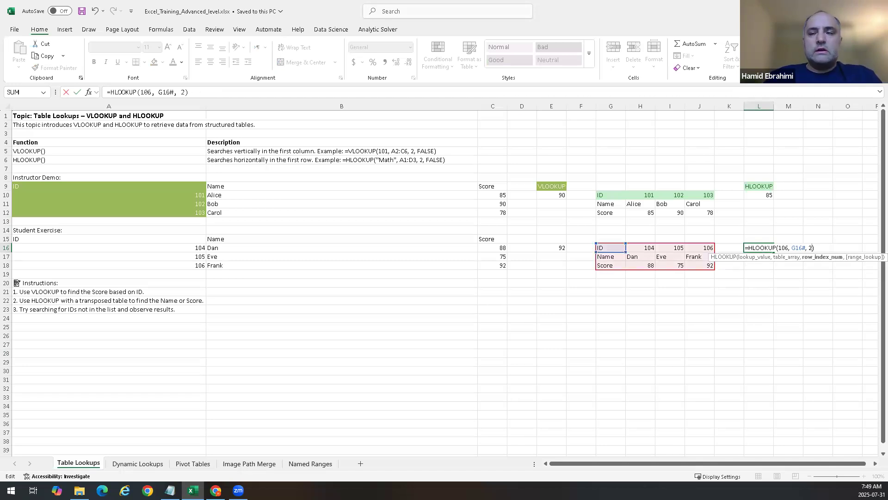
type(",")
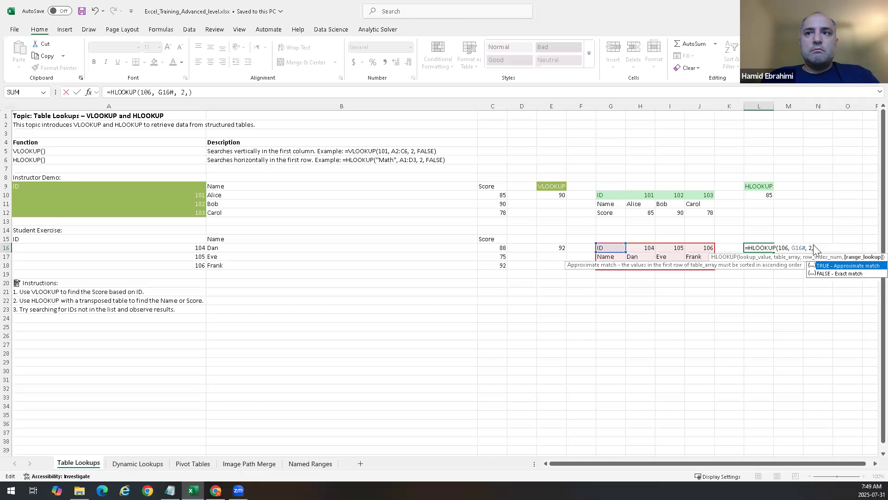
left_click(835, 274)
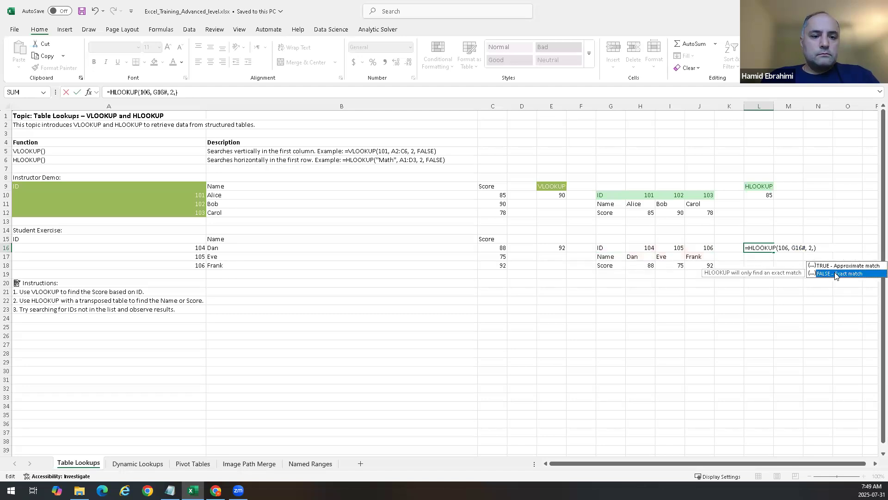
double_click(835, 274)
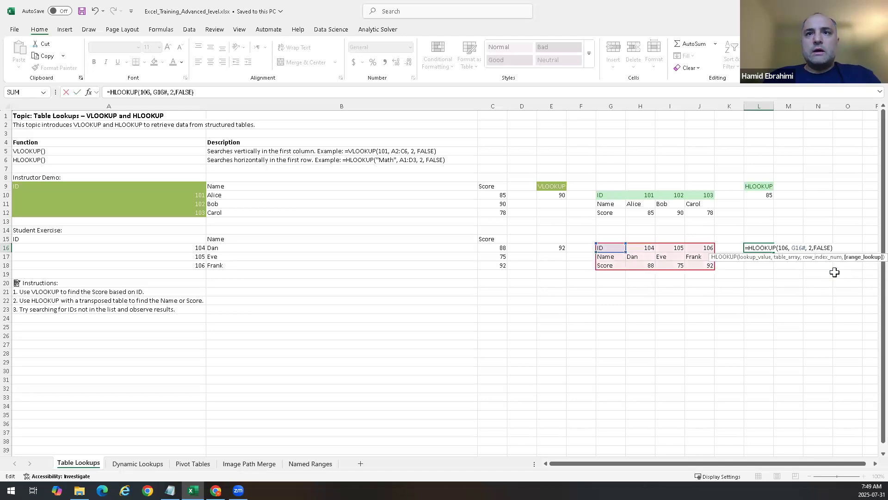
key("Return")
Step: Enter =TRANSPOSE(A15:C18) in E22, then undo the entry
key("Down")
key("Down")
key("Down")
key("Left")
key("Left")
key("Left")
key("Left")
key("Left")
key("Left")
key("Left")
key("Left")
key("Left")
key("Left")
key("Left")
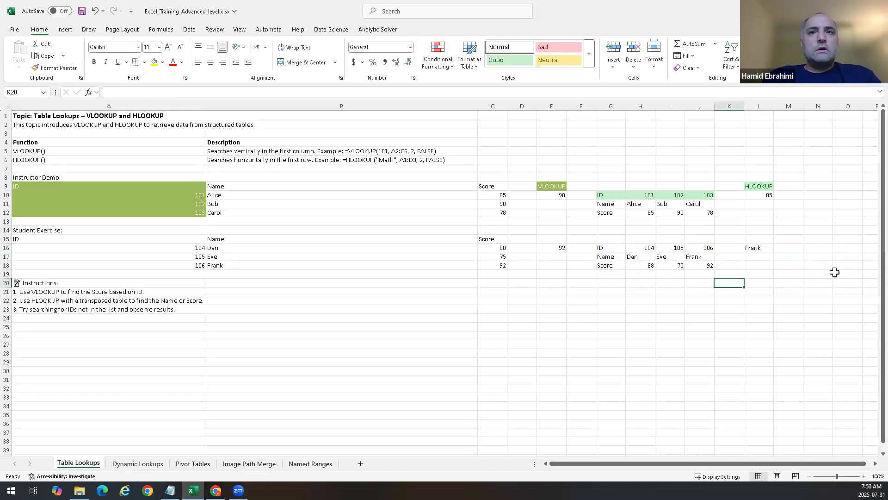
key("Down")
key("Down")
key("Right")
key("Right")
key("Right")
key("Right")
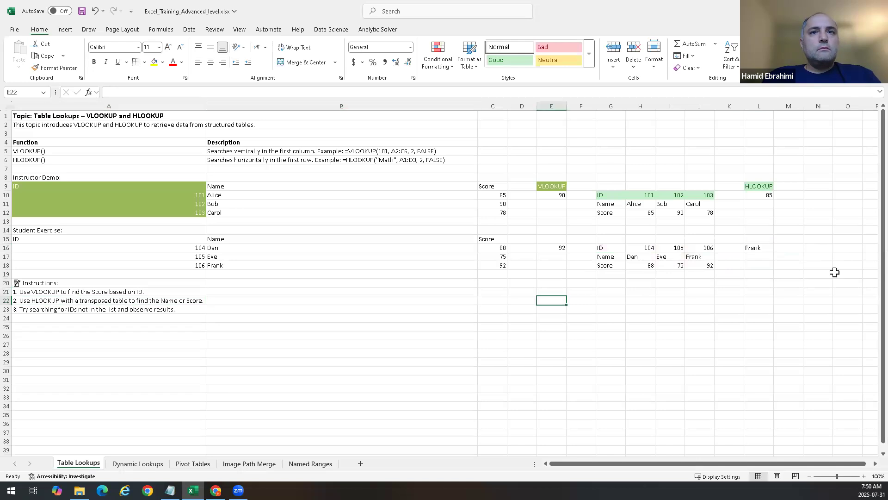
type("=tra")
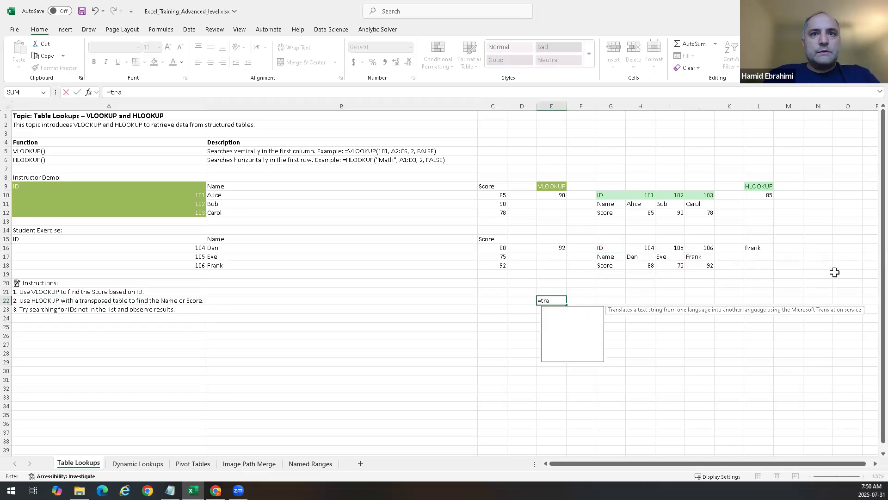
type("nspose")
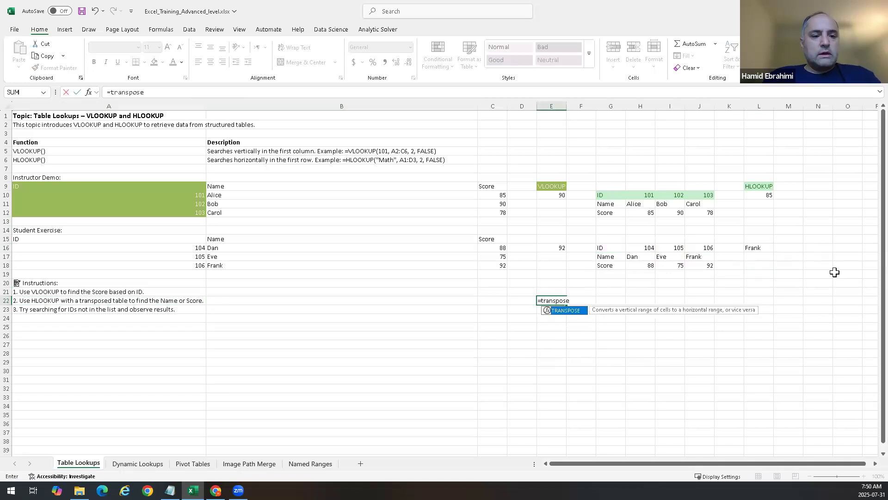
key("Tab")
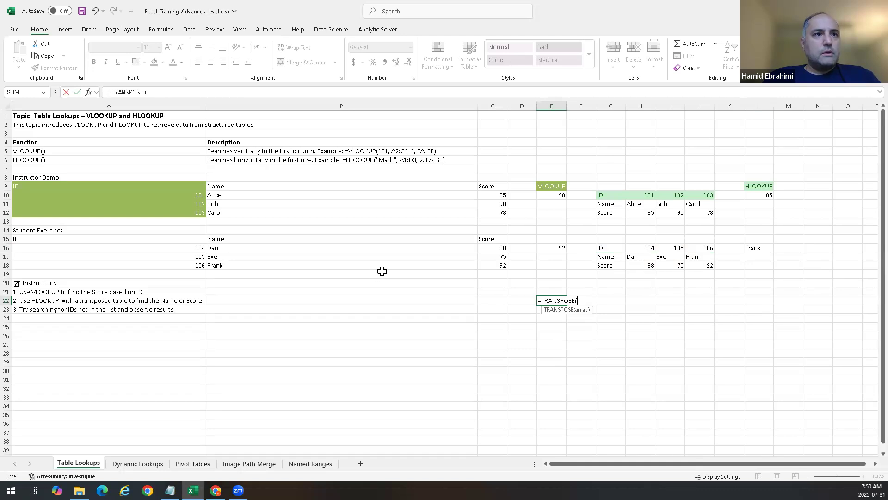
left_click(140, 244)
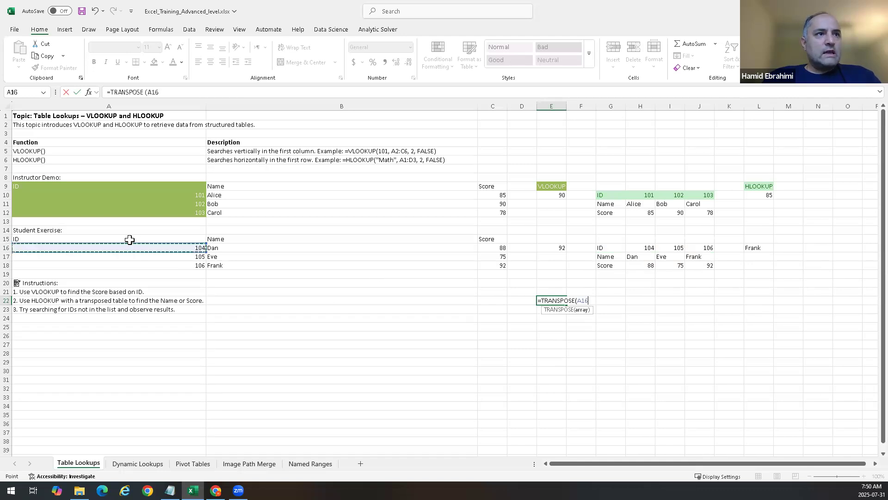
left_click_drag(125, 238, 497, 266)
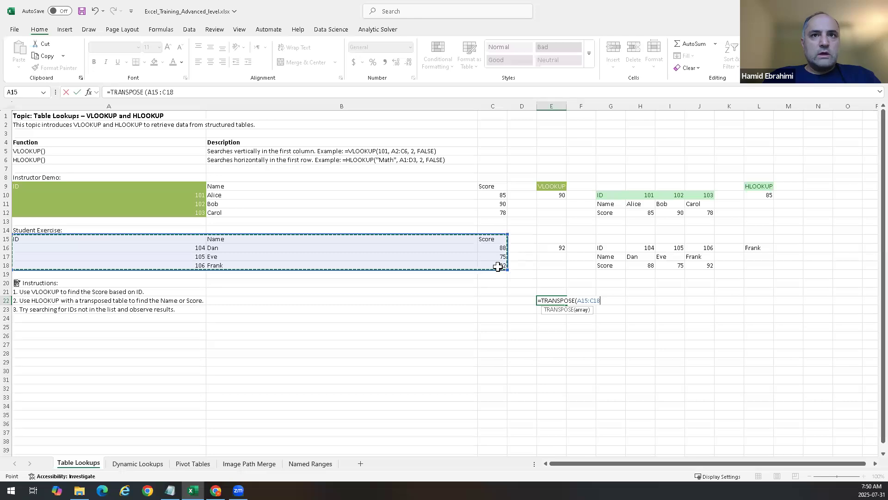
key("Return")
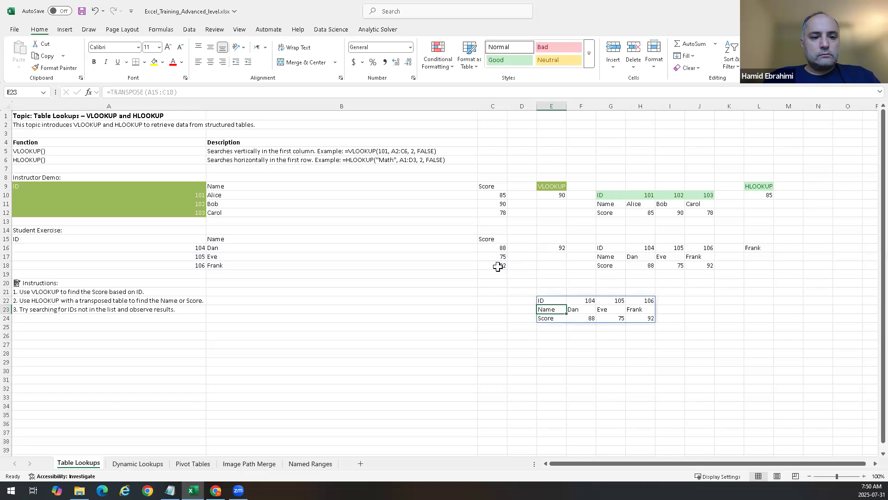
key("ctrl+z")
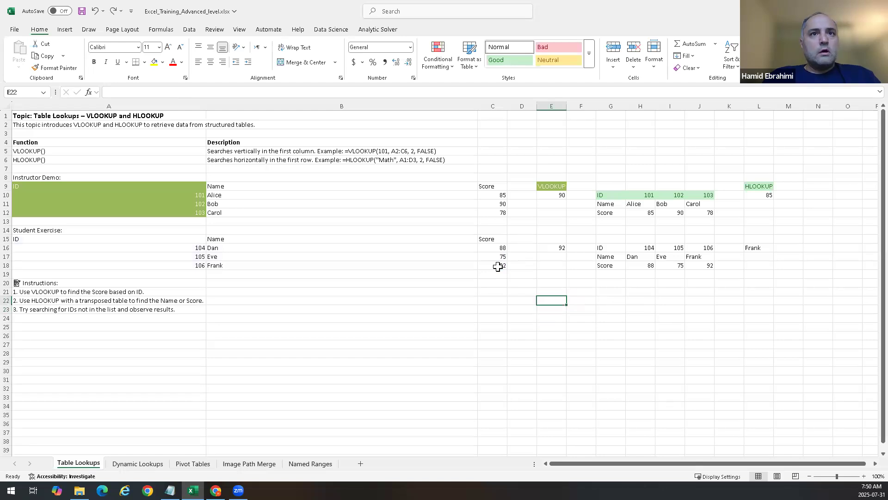
Step: Replace the value in E16 with =VLOOKUP(106,A15:C18,2,FALSE) to return the name for ID 106
left_click(552, 246)
key("Delete")
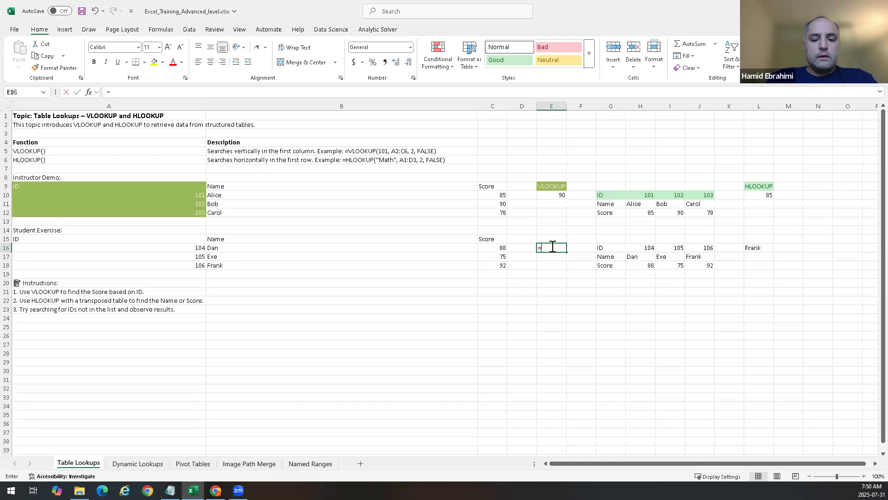
type("=vlookup")
key("Tab")
type("106,")
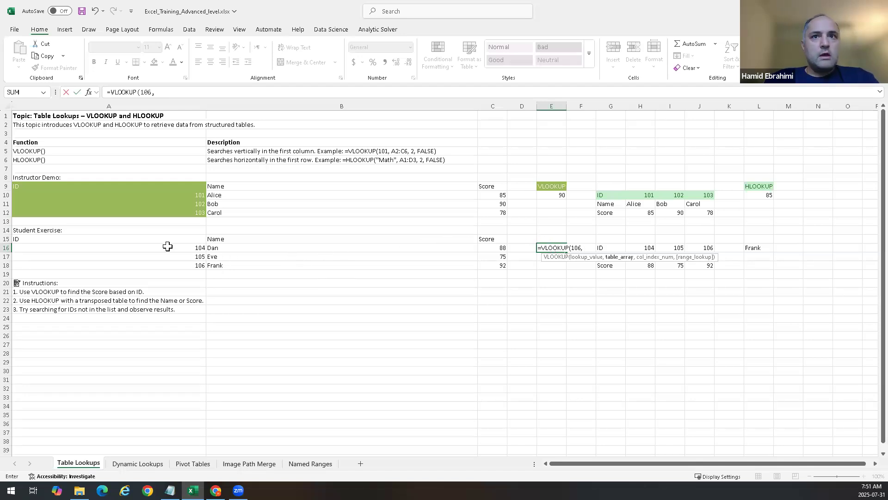
left_click_drag(143, 240, 499, 271)
type(",2")
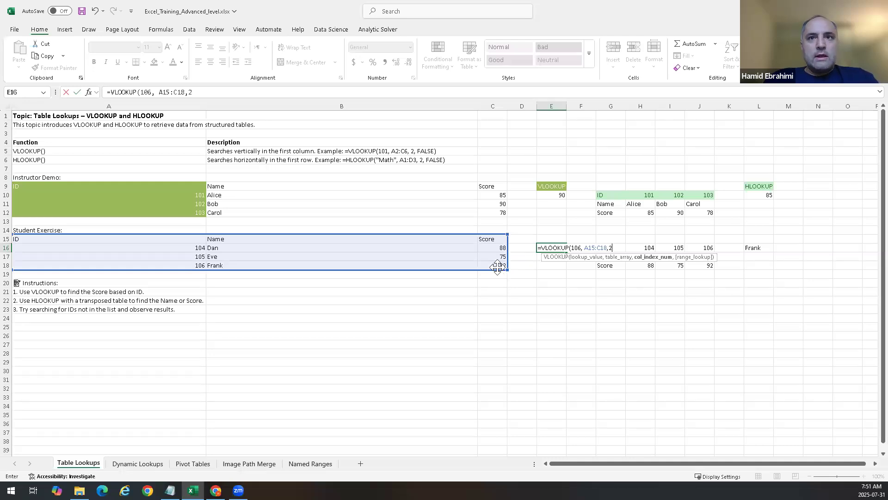
type(",")
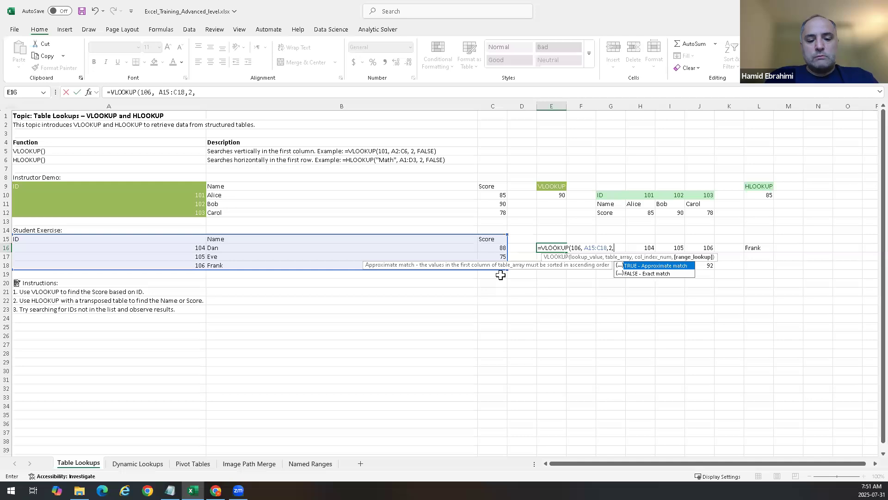
type("Fals")
key("Tab")
key("Return")
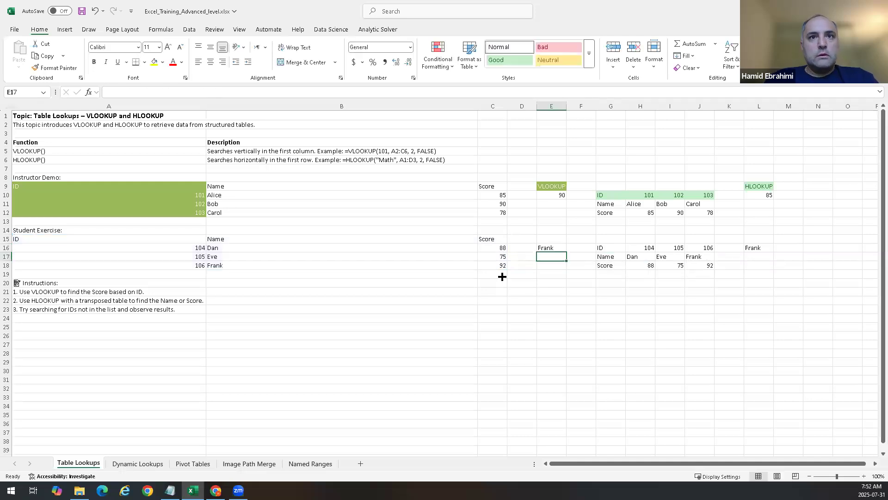
Step: Inspect the VLOOKUP formula in E16 without changing it
double_click(559, 249)
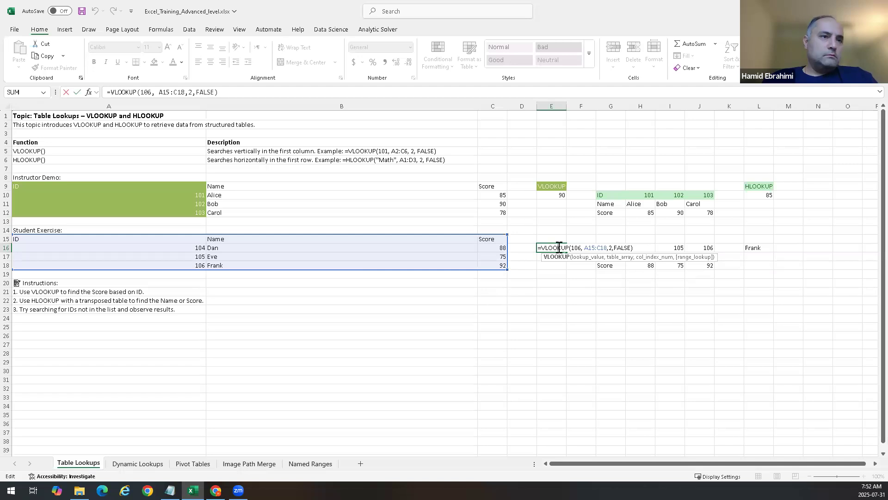
key("ctrl+Return")
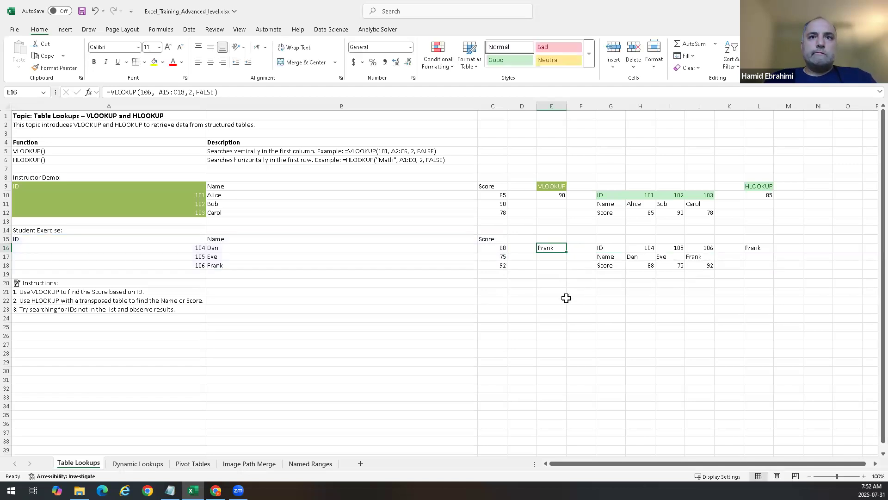
left_click(560, 334)
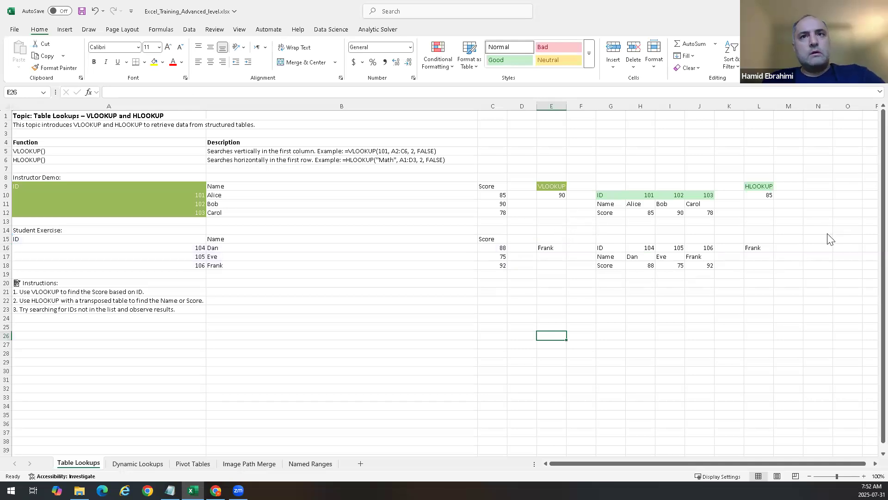
Step: Examine the styled header cells and the HLOOKUP formula in L10 of the instructor demo
left_click(750, 186)
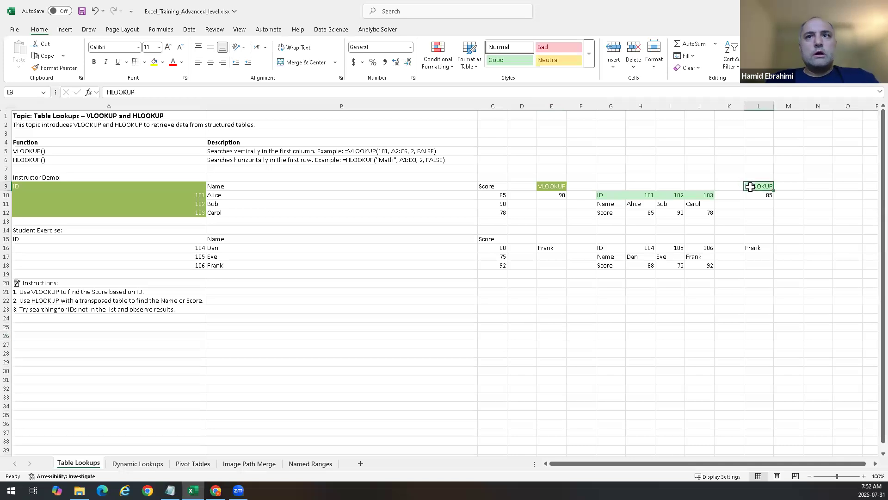
left_click(601, 195)
left_click_drag(646, 194, 701, 195)
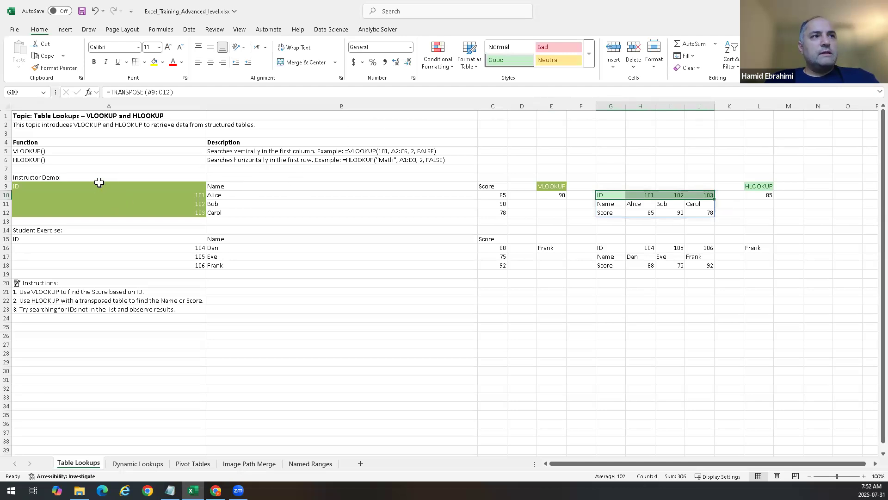
left_click_drag(99, 182, 97, 212)
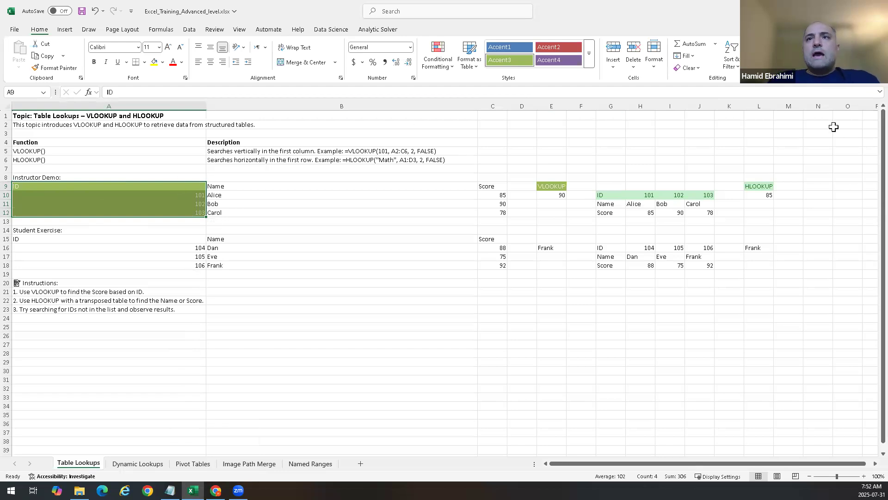
left_click(756, 198)
double_click(760, 191)
left_click(761, 194)
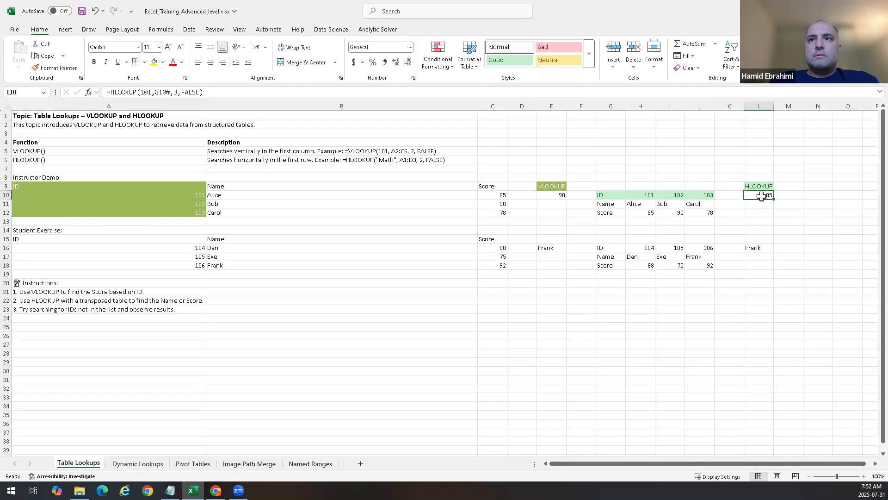
double_click(760, 195)
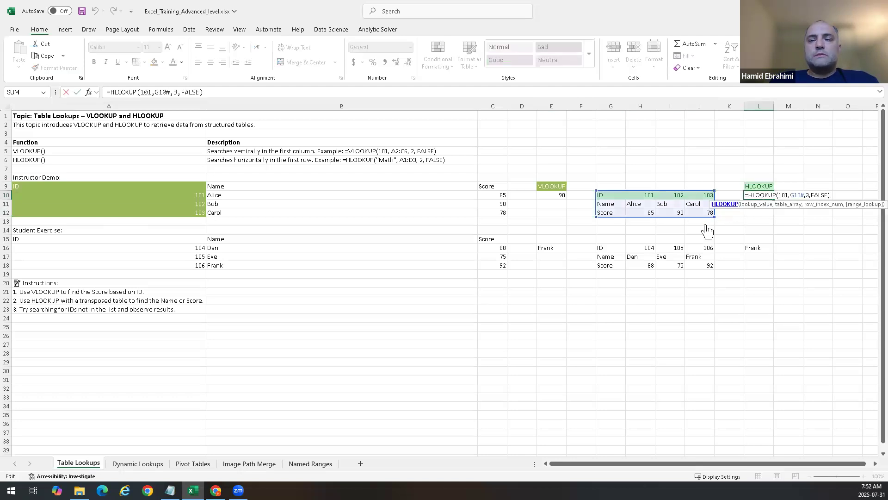
Step: Open the HLOOKUP function help and highlight the Lookup_value argument description
left_click(725, 204)
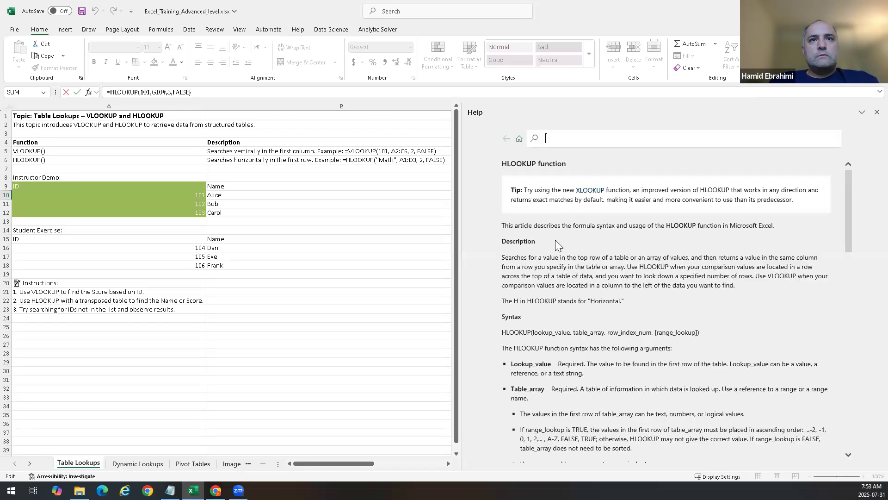
scroll(627, 265, "down", 3)
left_click_drag(532, 255, 570, 254)
left_click_drag(558, 287, 496, 288)
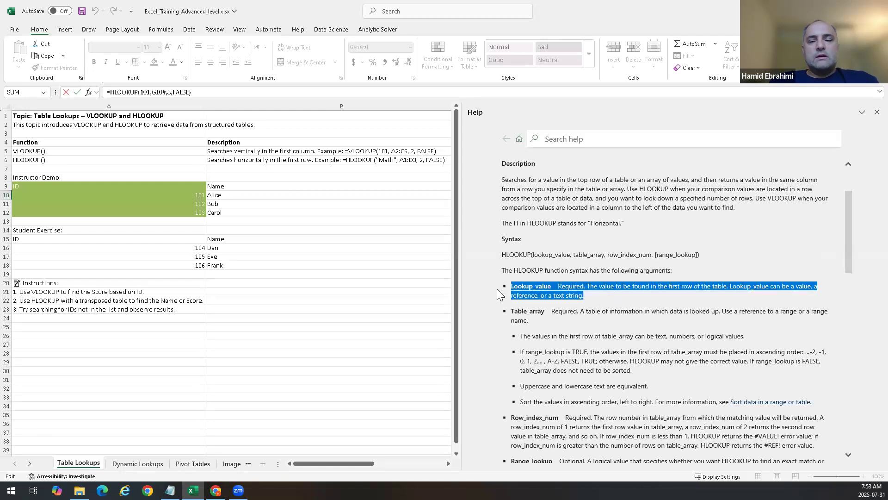
Step: Highlight the Lookup_value description and the arguments introduction line in the HLOOKUP help
left_click(571, 292)
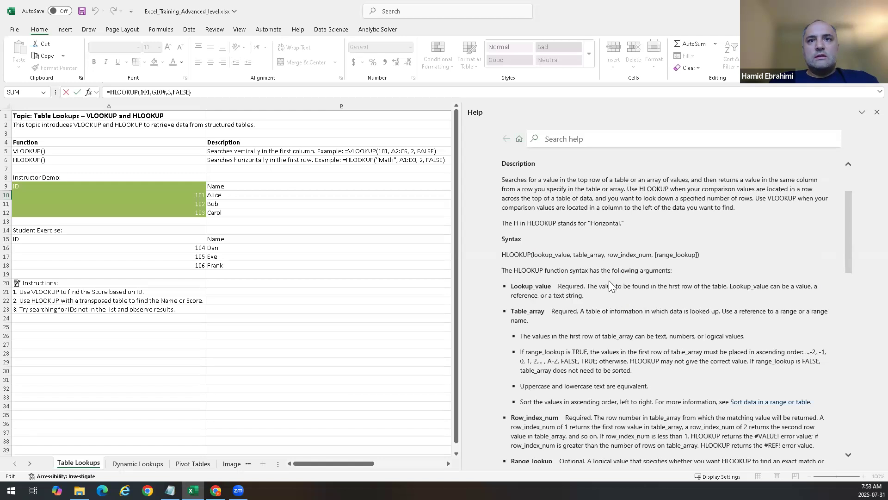
left_click_drag(630, 285, 817, 295)
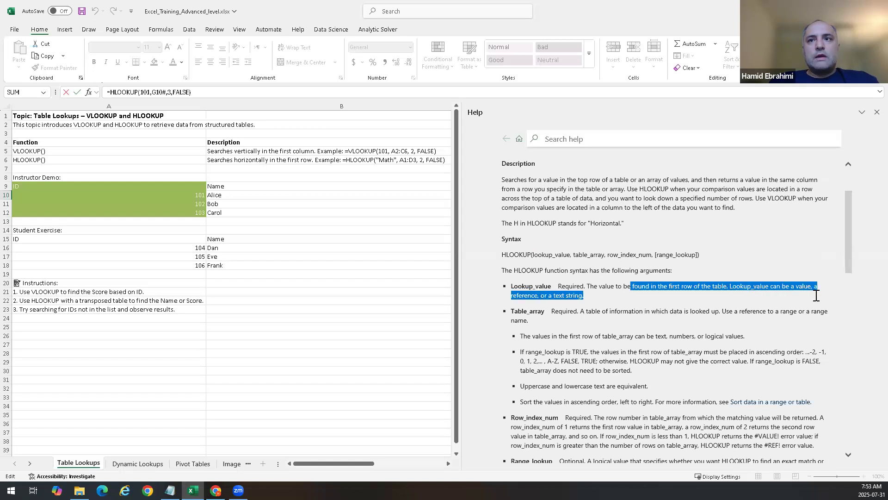
left_click_drag(664, 305, 480, 279)
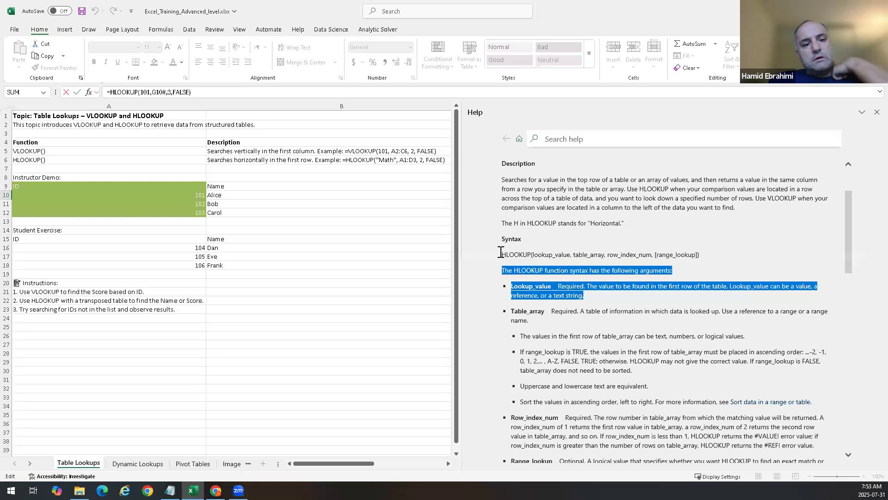
Step: Close the help pane and leave the HLOOKUP formula in L10 without changes
left_click(876, 112)
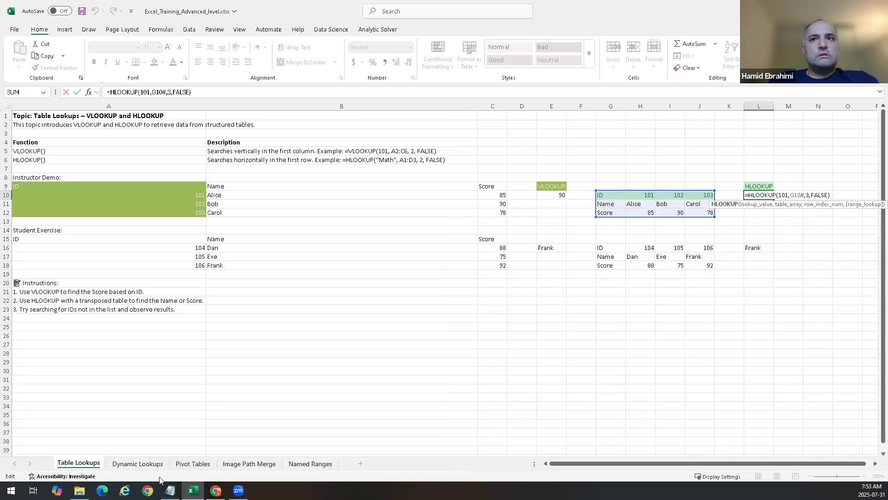
key("Escape")
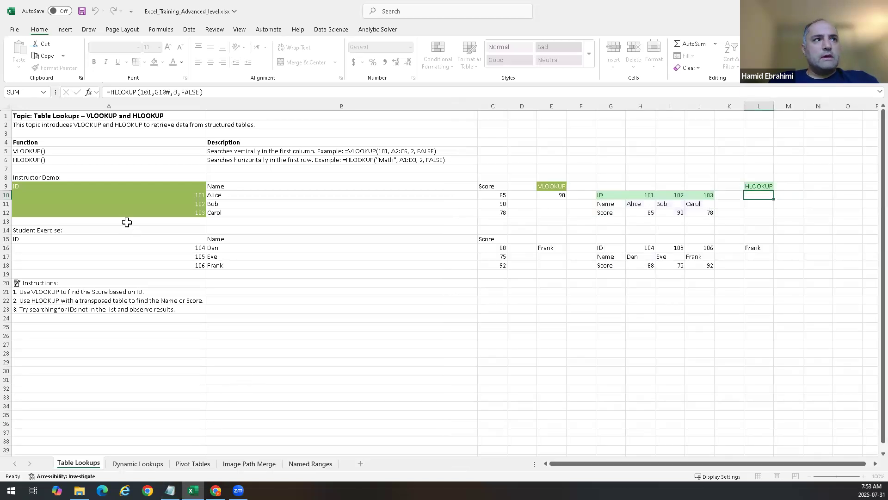
key("ctrl+Return")
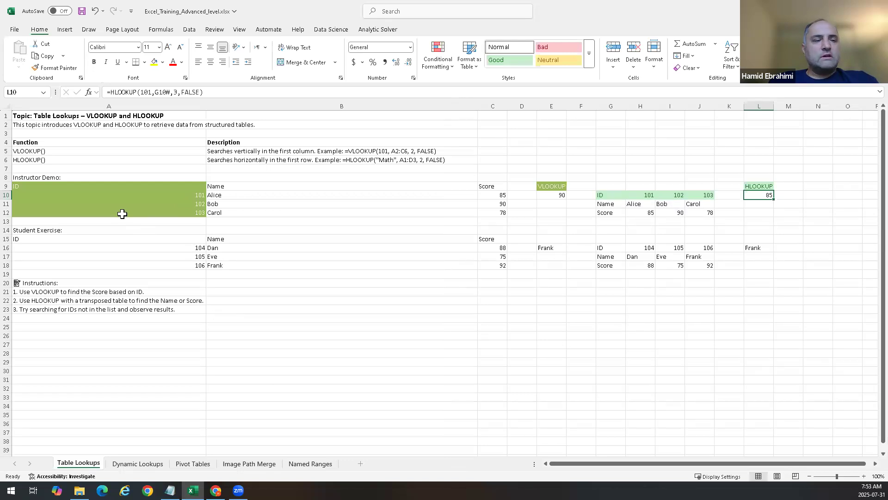
Step: Switch to the Dynamic Lookups sheet to begin the INDEX and MATCH demo
left_click(54, 141)
left_click_drag(62, 155, 69, 163)
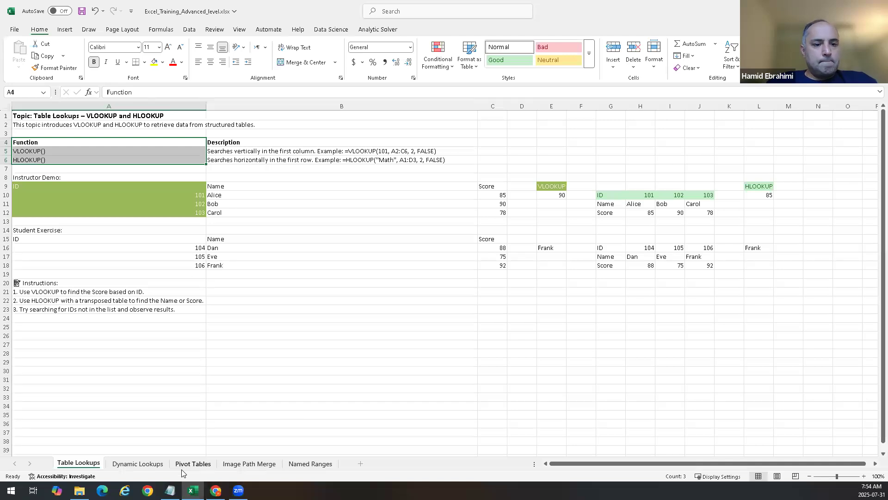
left_click(137, 463)
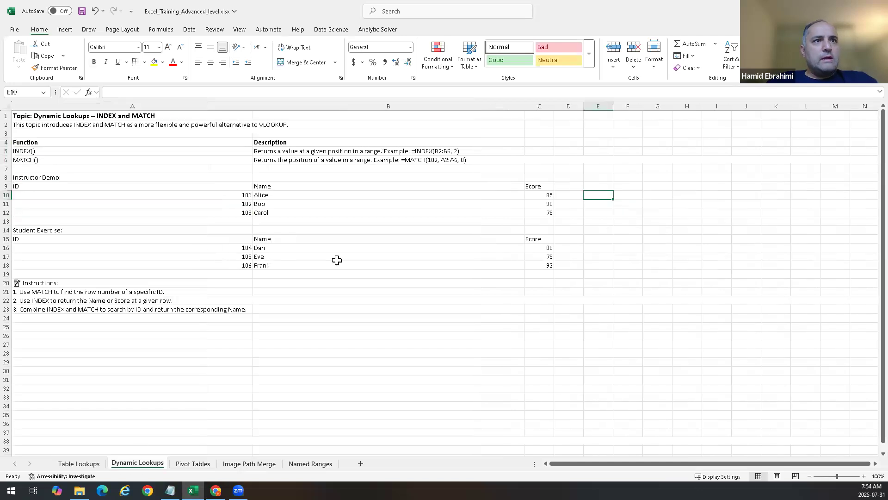
left_click(375, 274)
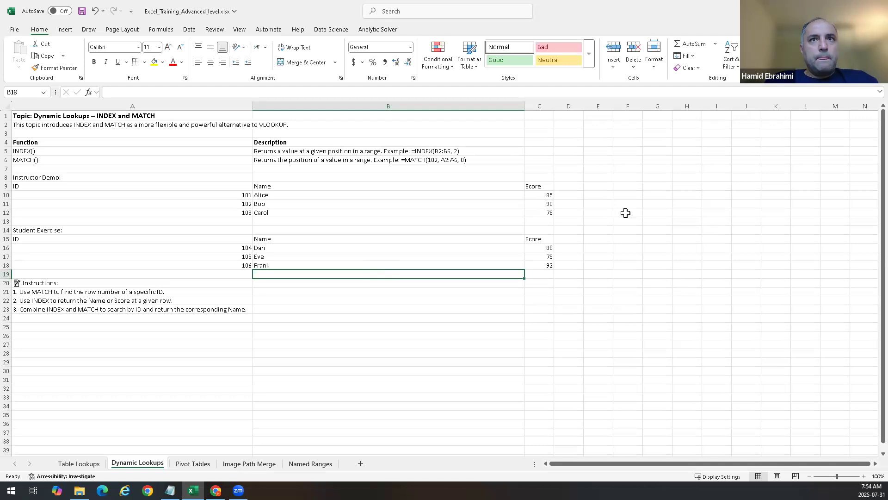
Step: Enter the header MATCH in cell E9 of the Dynamic Lookups sheet
left_click(569, 196)
left_click(588, 186)
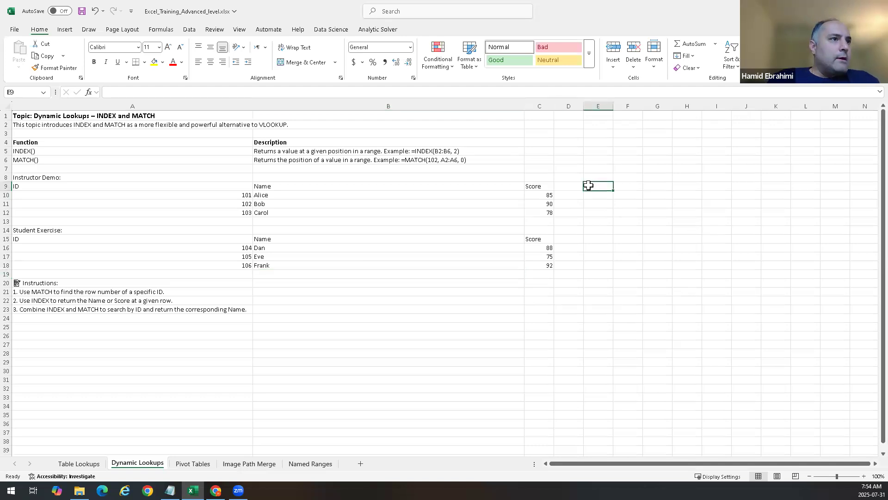
type("MAT")
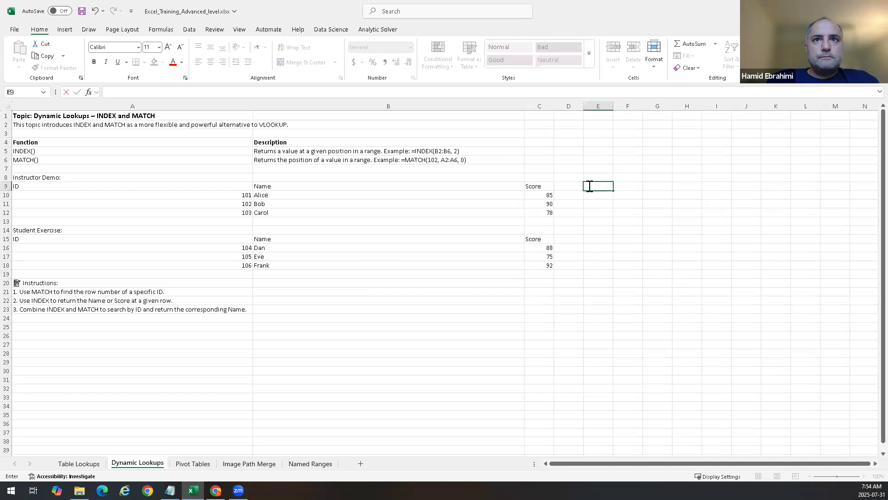
type("CH")
key("Return")
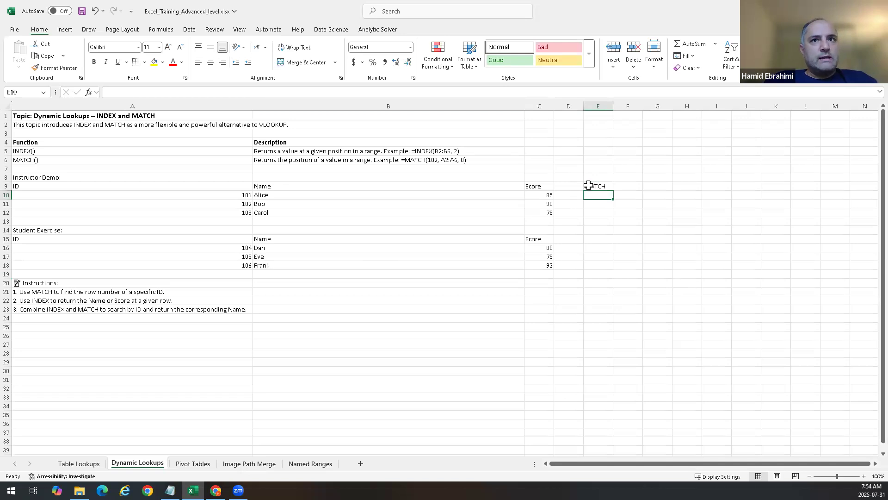
Step: Enter =MATCH(102,A10:A12,) in E10, choosing the exact match option for the match type
type("=")
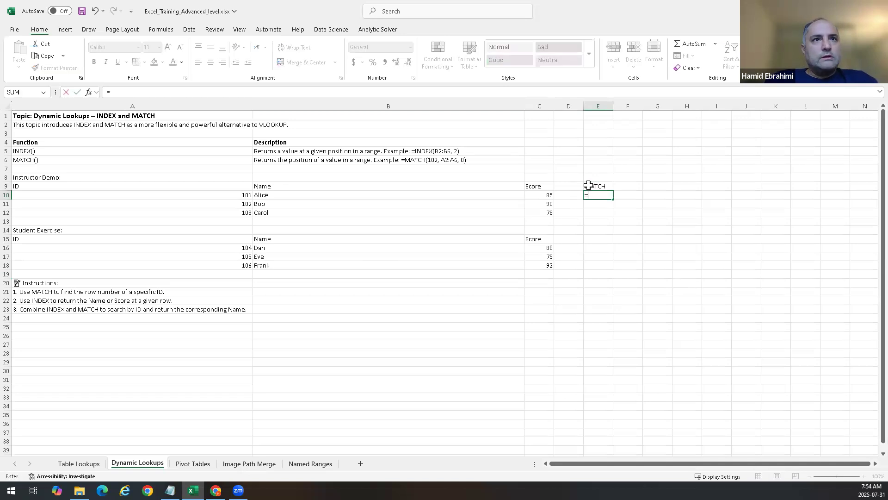
type("Match")
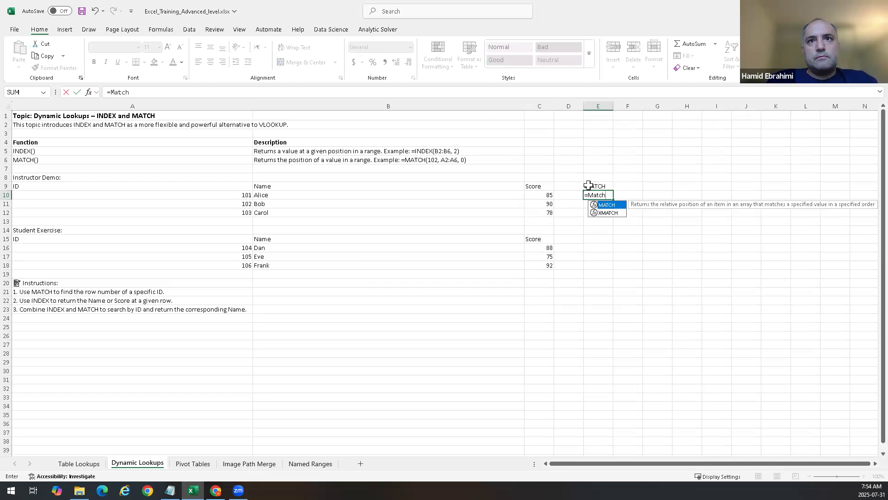
key("Tab")
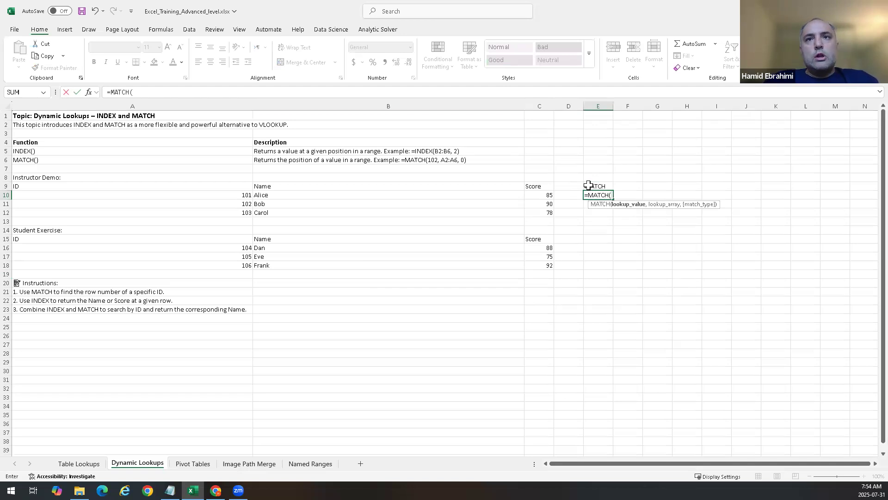
left_click(235, 205)
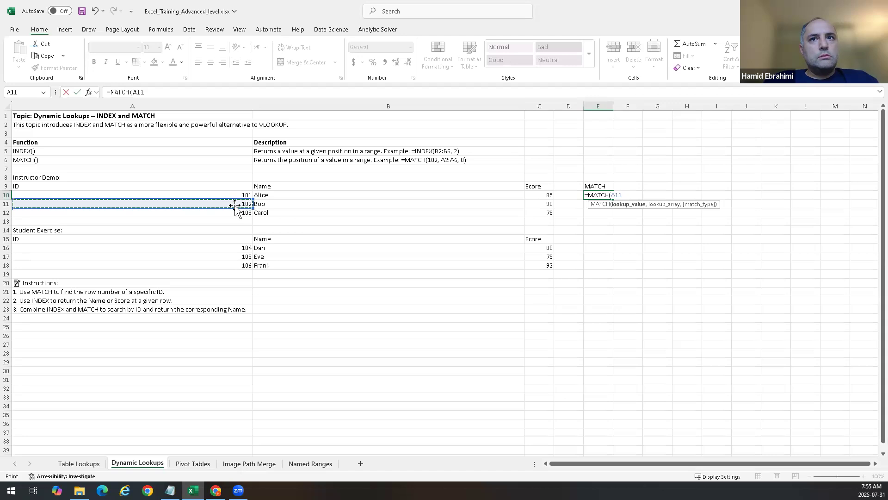
key("BackSpace")
key("BackSpace")
key("BackSpace")
type("102,")
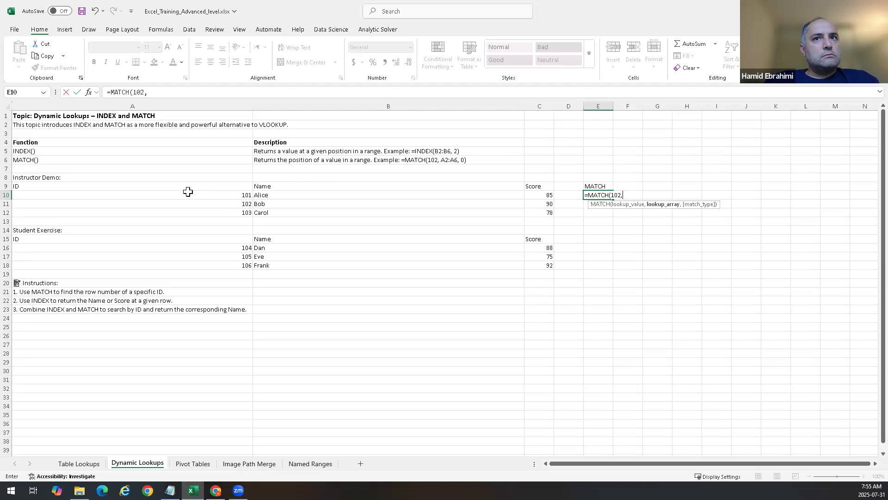
left_click_drag(188, 192, 188, 212)
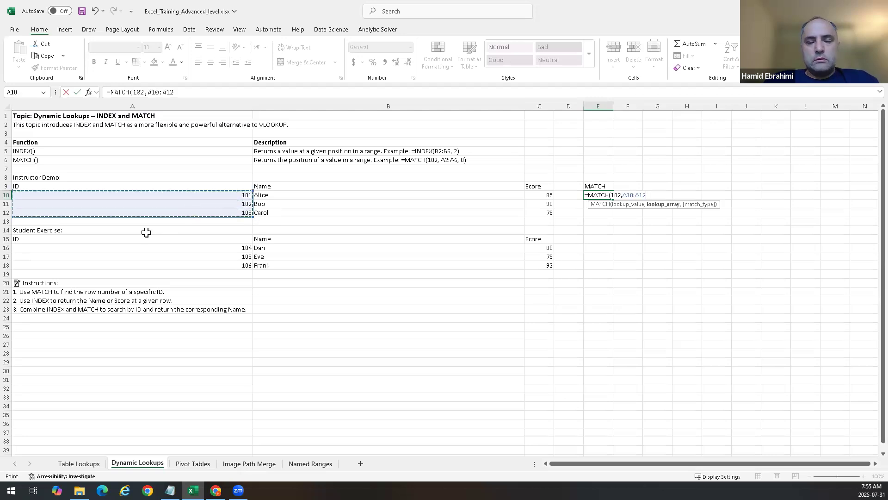
type(",")
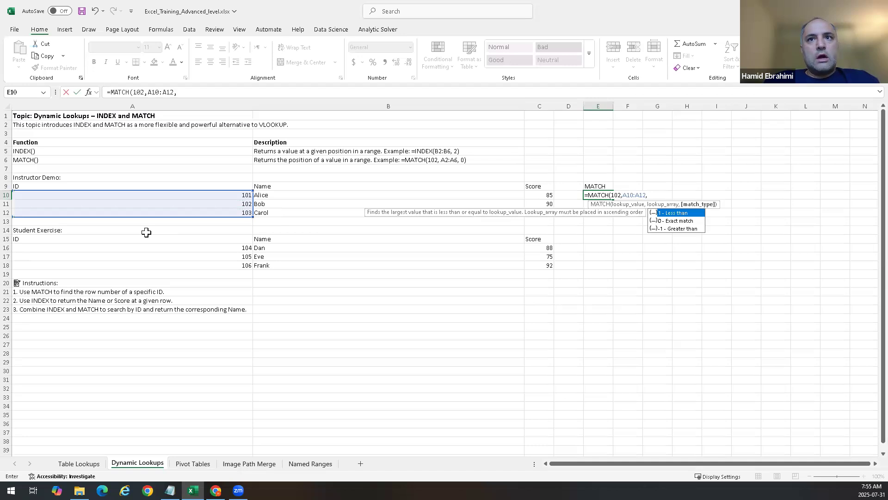
key("Down")
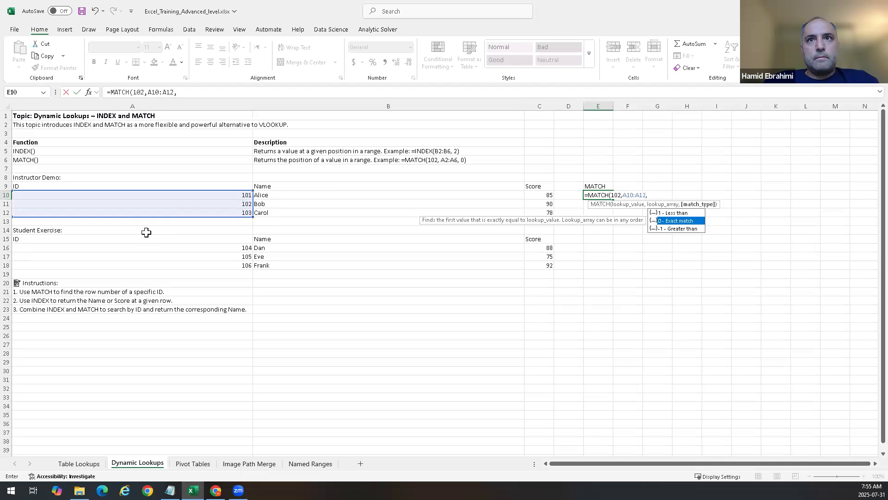
key("Return")
key("Up")
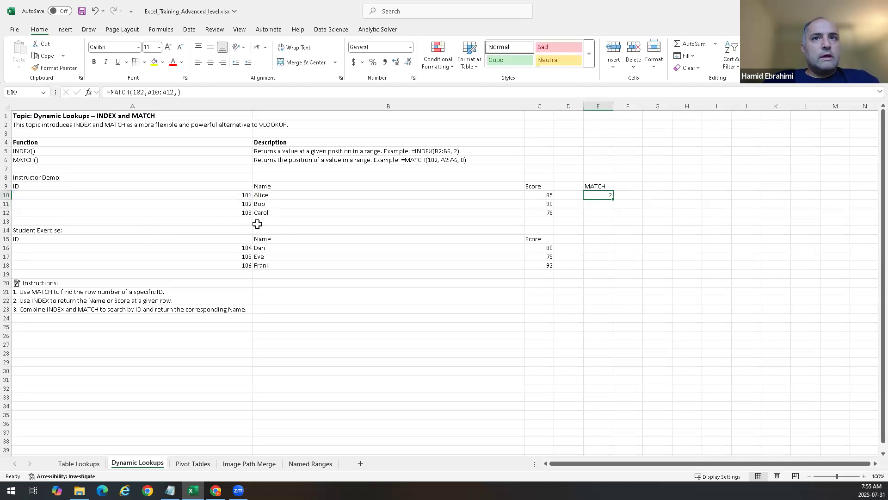
Step: Inspect the MATCH formula in E10 and its argument tooltip without changing it
left_click(609, 195)
left_click(610, 196)
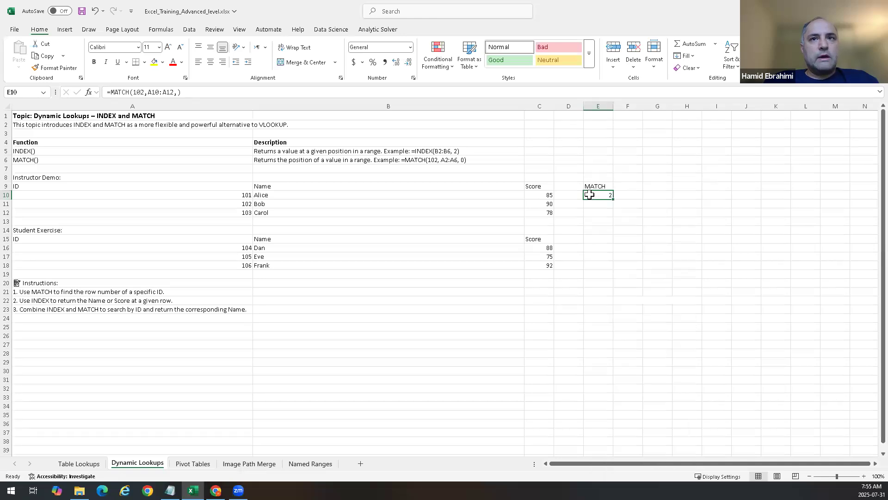
left_click(627, 212)
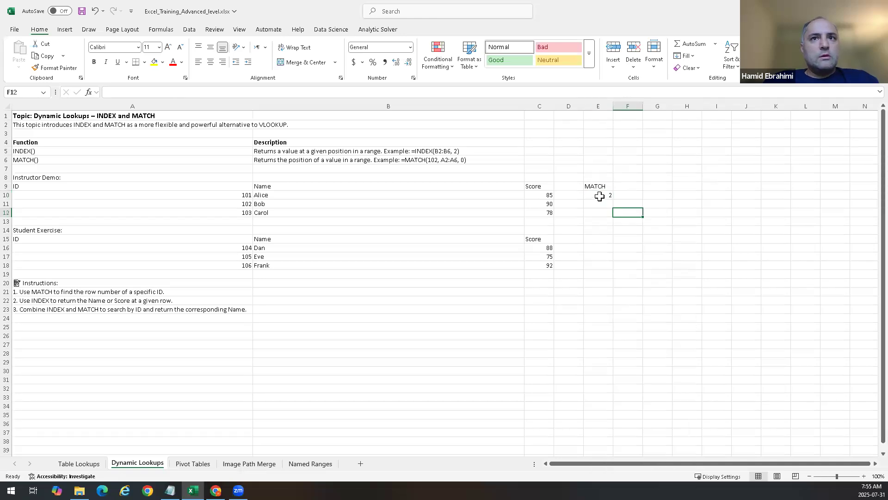
double_click(599, 196)
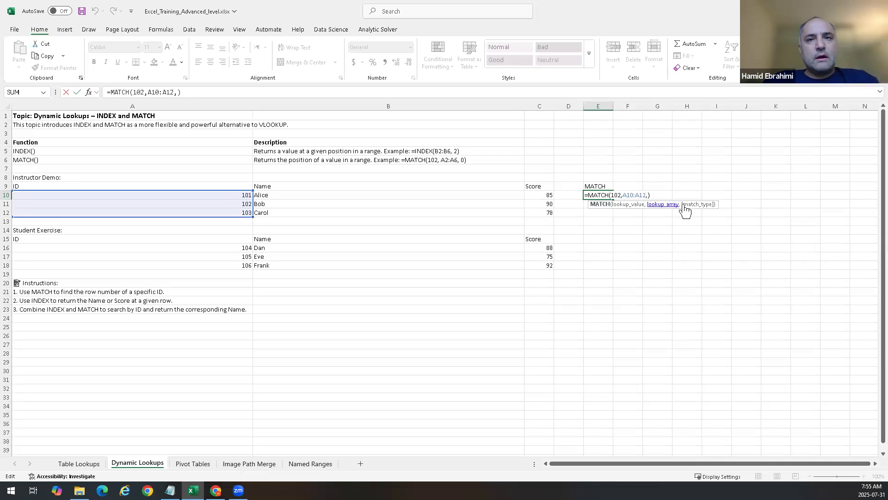
key("ctrl+Return")
Step: Enter the header INDEX in cell F9, correcting the typo
left_click(633, 191)
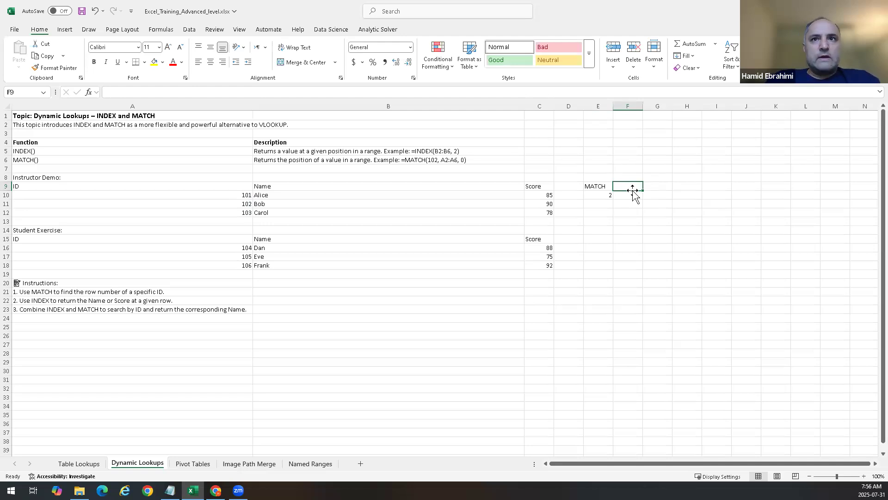
type("INDEC")
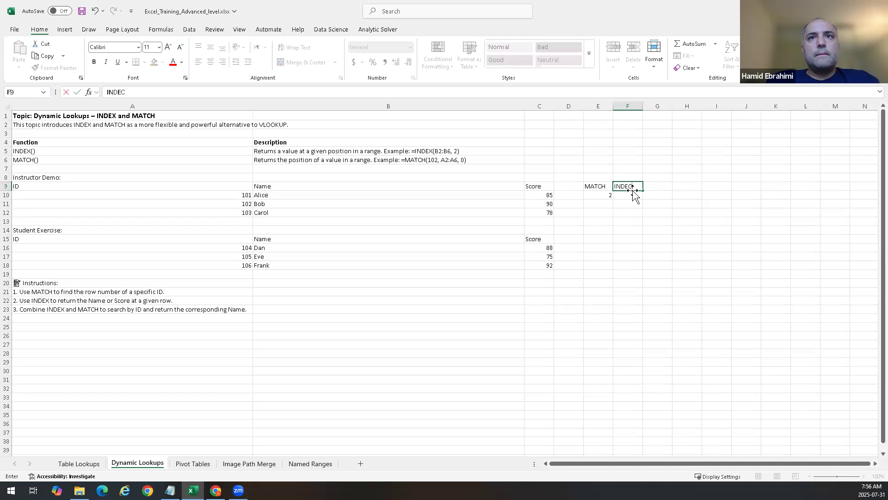
key("Tab")
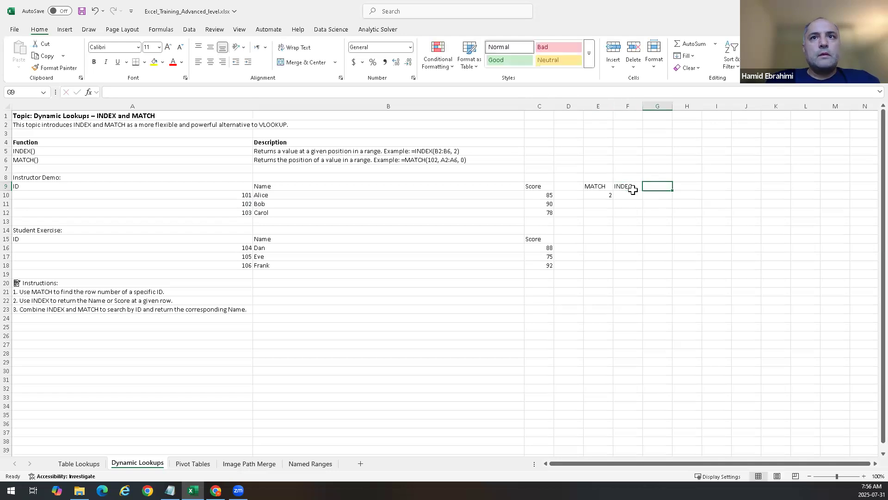
left_click(627, 187)
key("F2")
key("BackSpace")
type("X")
key("Return")
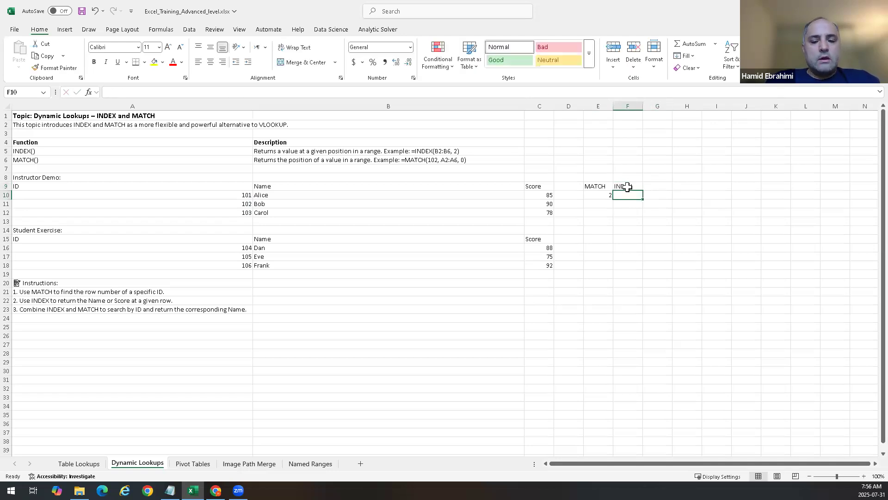
Step: Enter =INDEX(B10:B12,2) in F10 to return the second name in the demo list
type("=index(")
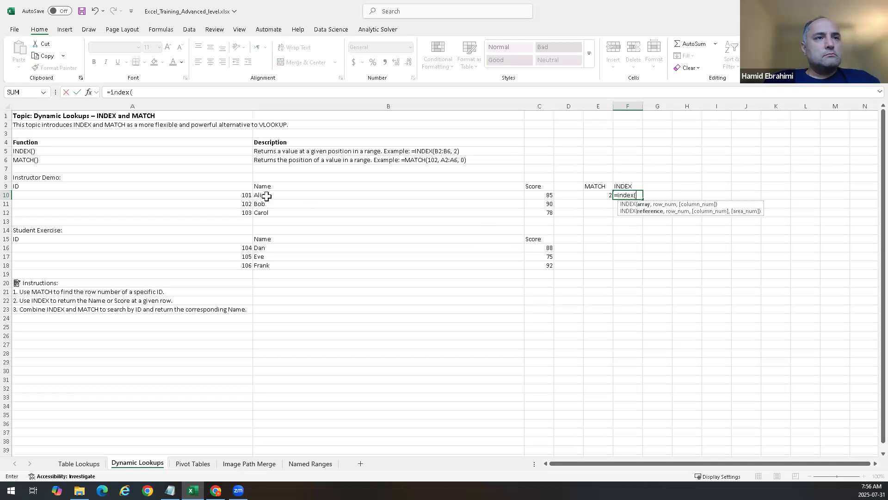
left_click_drag(268, 195, 268, 210)
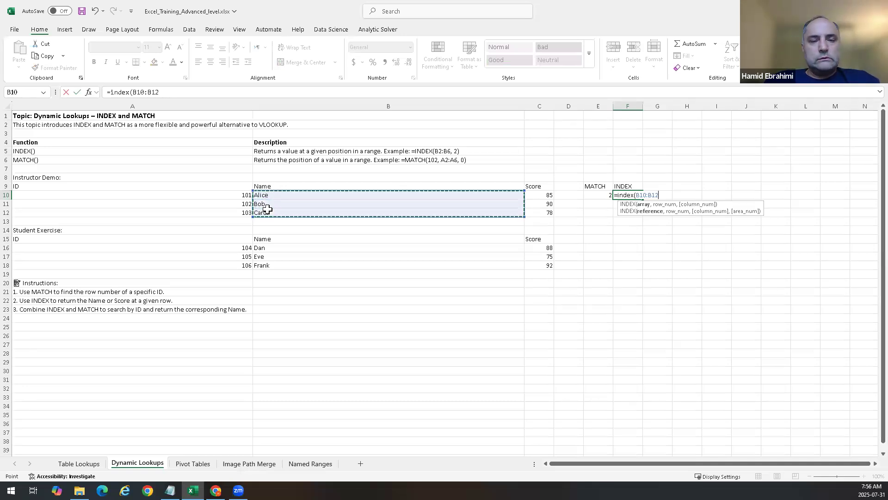
type(",2")
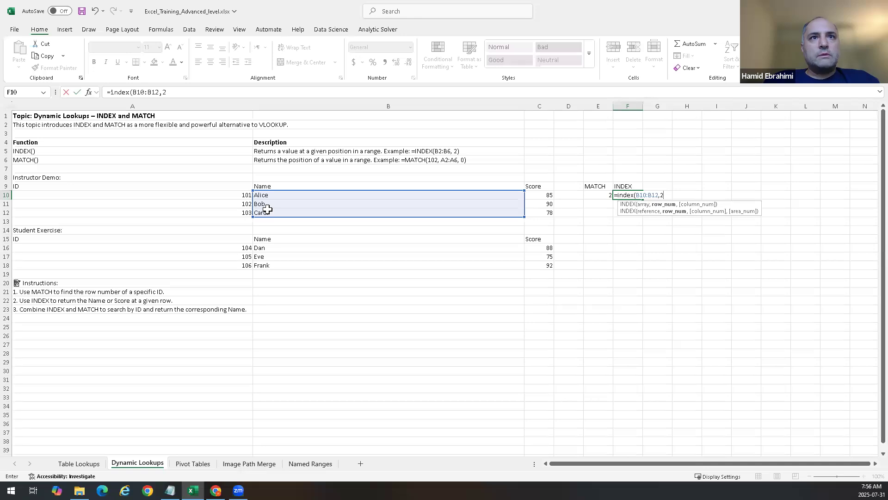
key("Return")
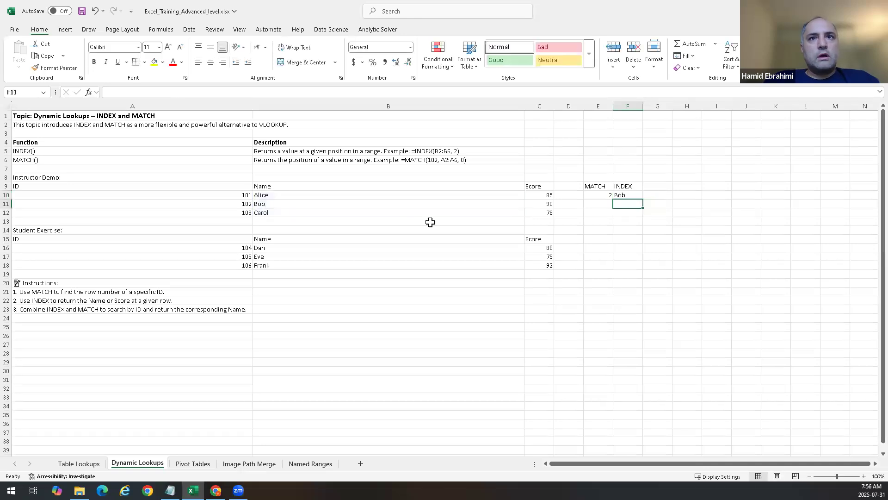
Step: Inspect the INDEX formula in F10 and its argument tooltip
left_click(632, 193)
double_click(631, 195)
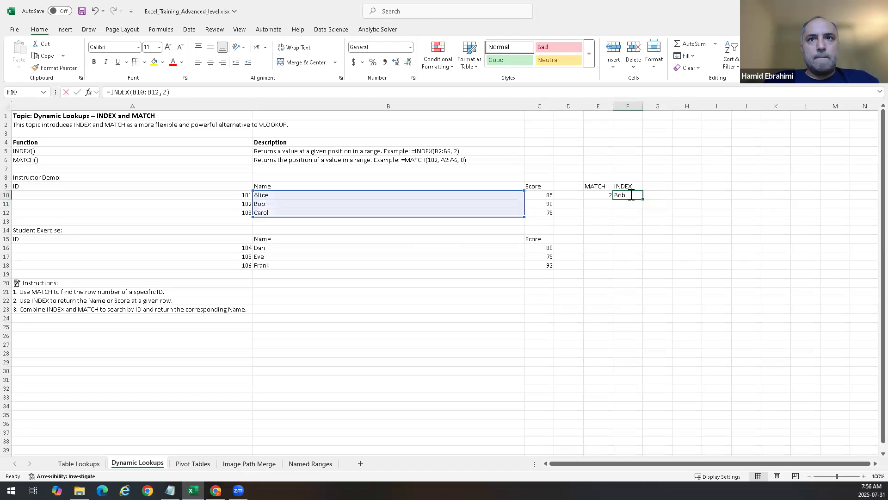
key("Escape")
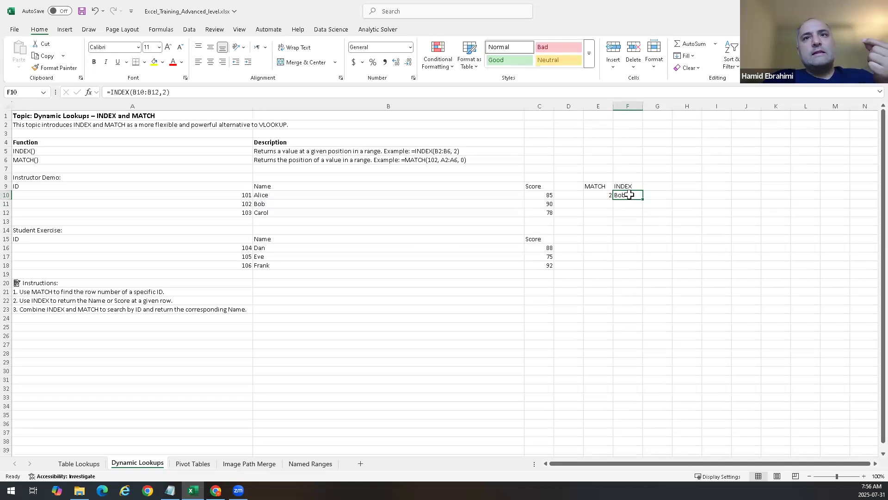
double_click(630, 195)
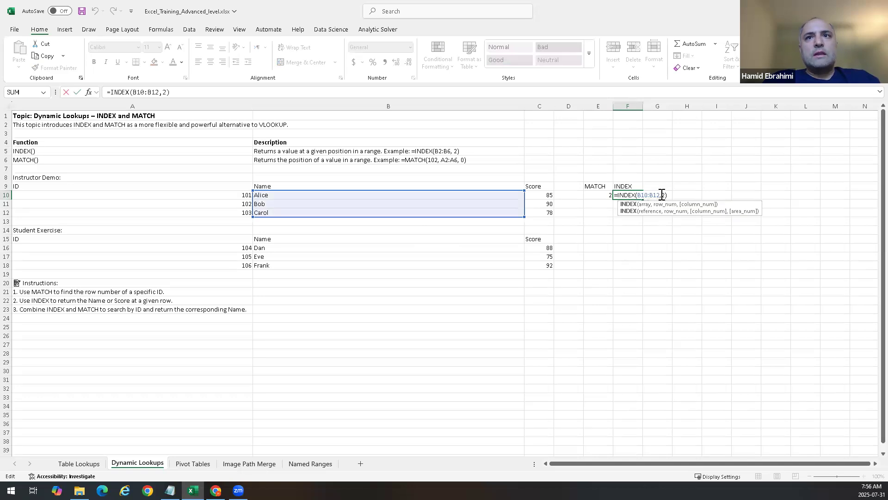
Step: Change the INDEX formula in F10 to =INDEX(A10:C12,2,2), using the whole ID–Name–Score table and column 2
left_click(660, 194)
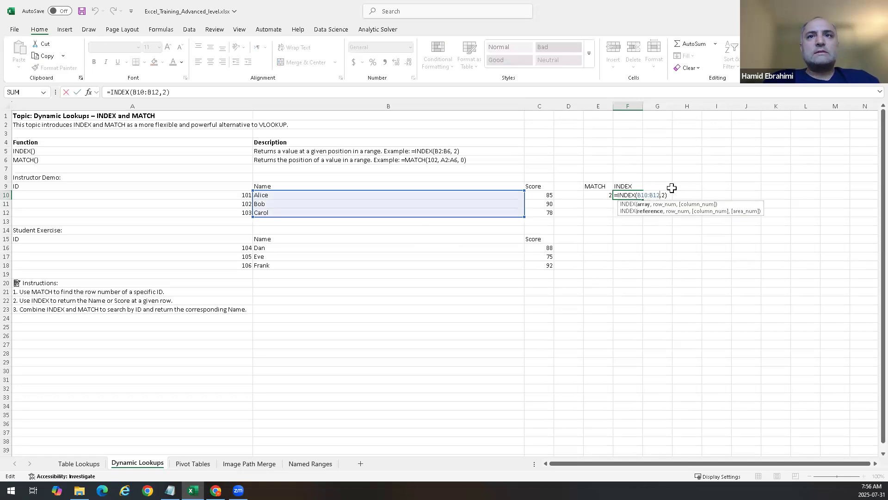
key("BackSpace")
key("BackSpace")
key("BackSpace")
key("BackSpace")
key("BackSpace")
key("BackSpace")
key("BackSpace")
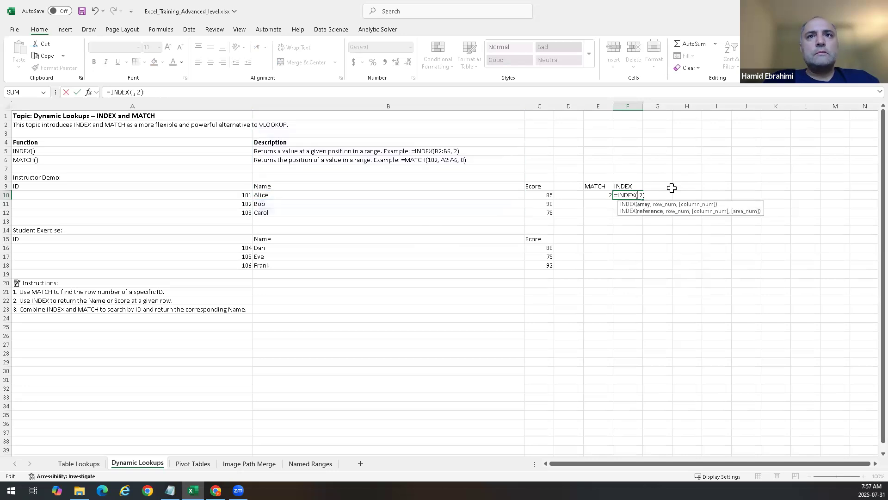
left_click_drag(190, 198, 514, 217)
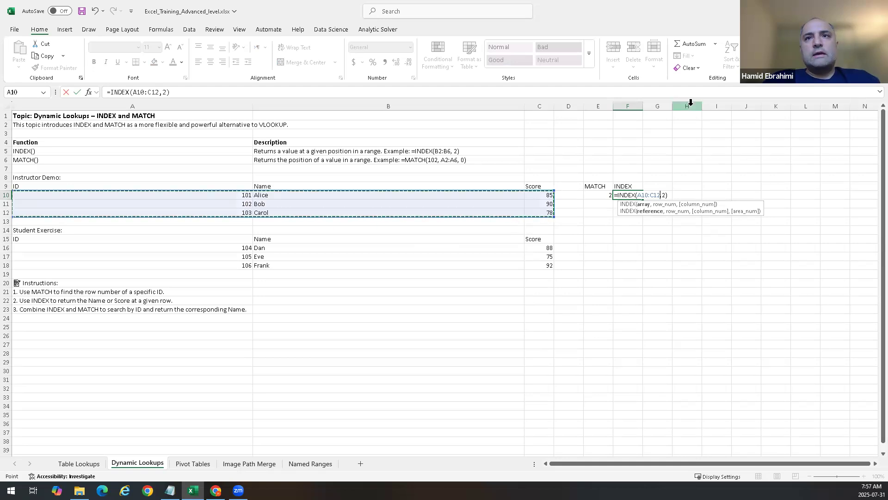
left_click(665, 196)
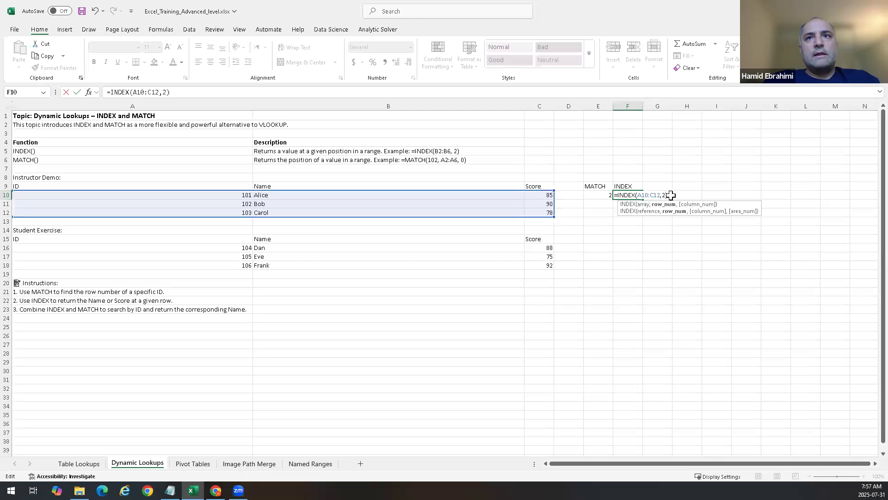
type(",")
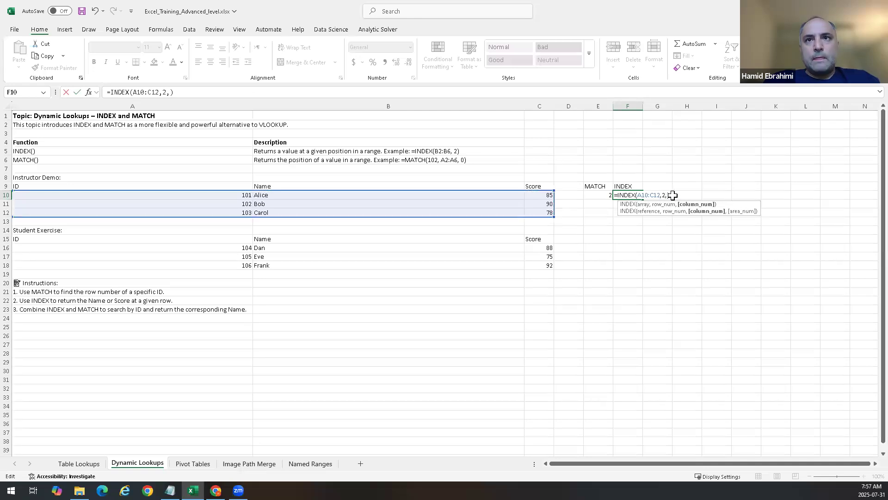
type("2")
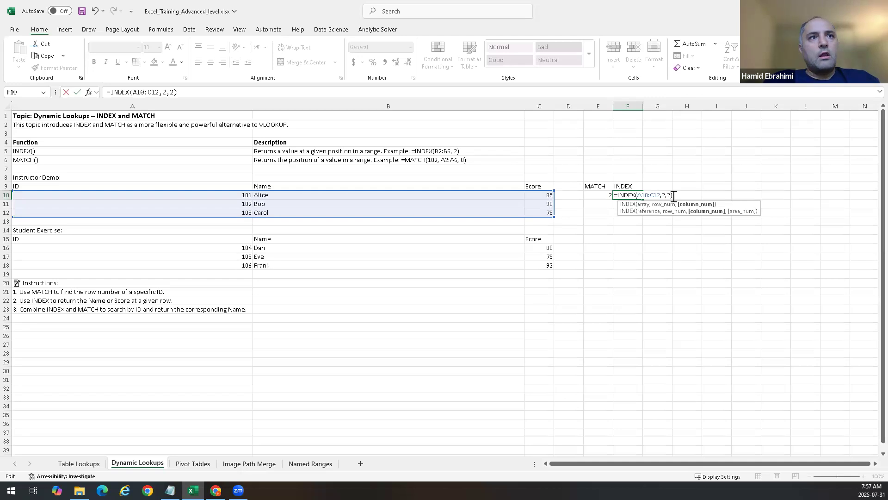
key("Return")
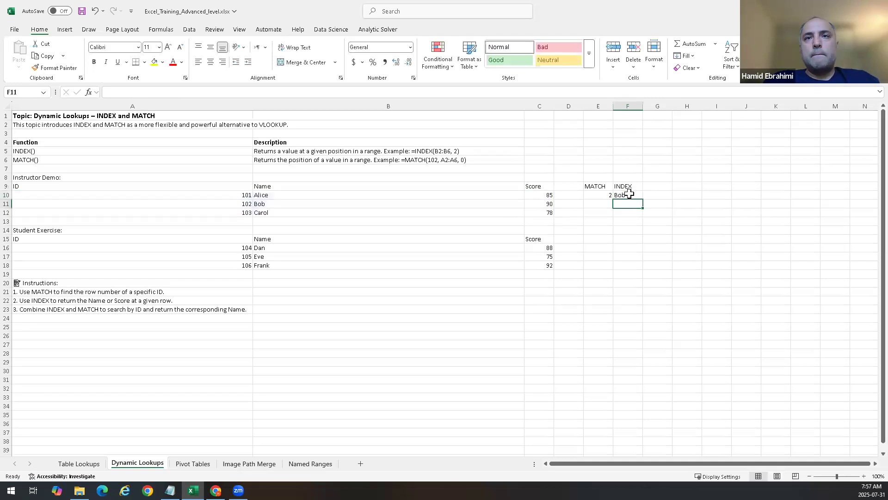
Step: Try setting the column number of the F10 INDEX formula to 4
double_click(629, 194)
type("4")
key("Return")
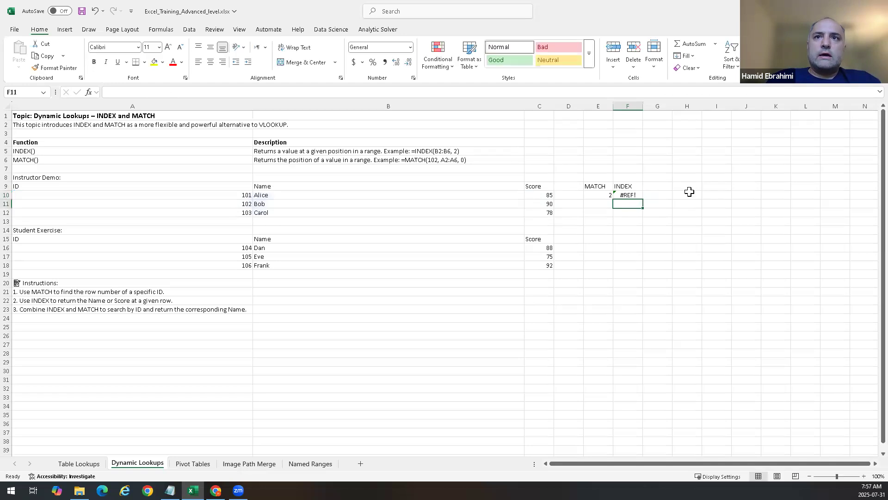
Step: Restore the F10 formula to =INDEX(A10:C12,2,2) with column number 2
double_click(627, 195)
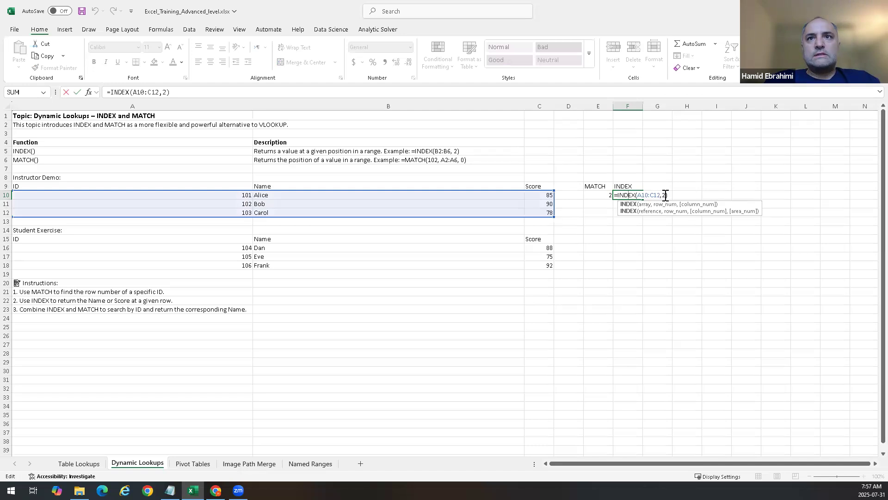
double_click(663, 195)
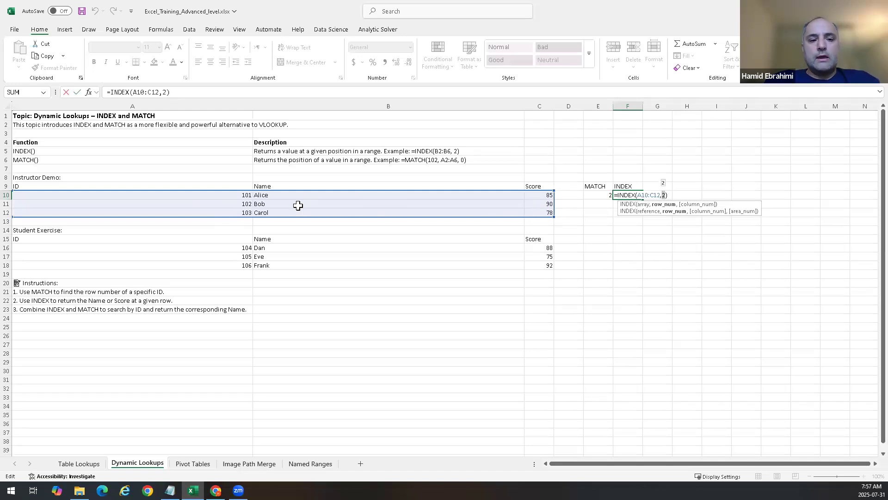
left_click(665, 195)
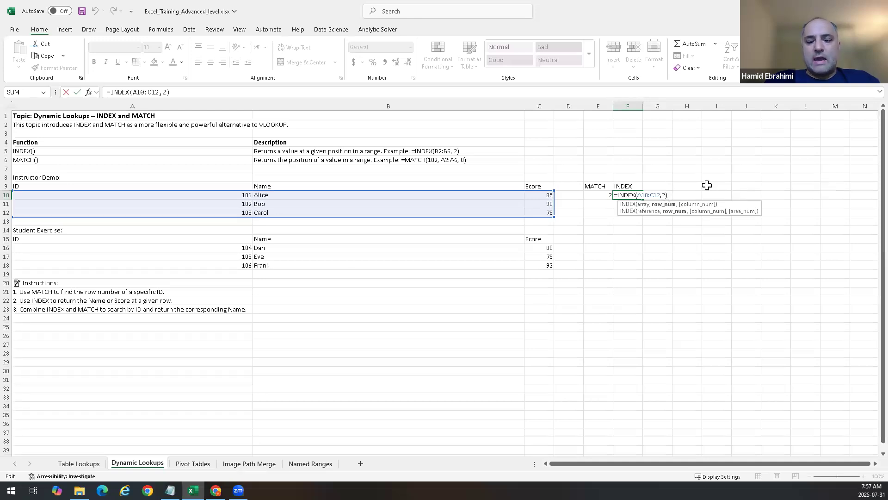
type(",")
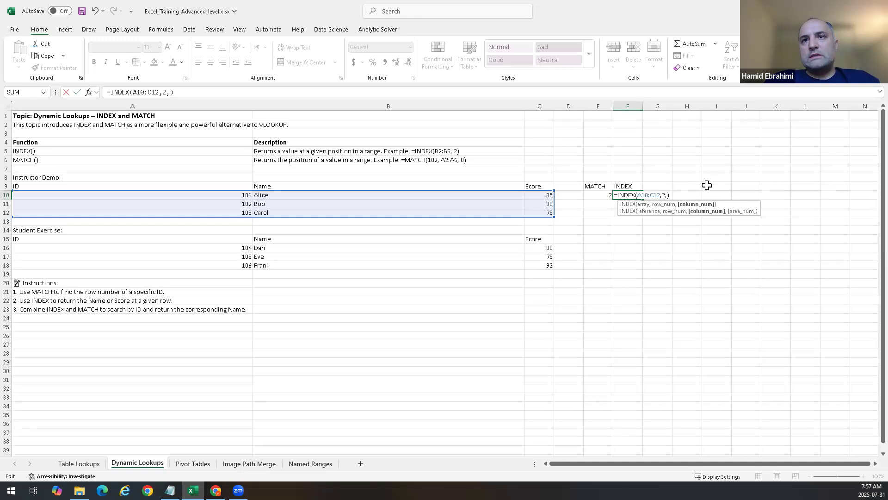
type("2")
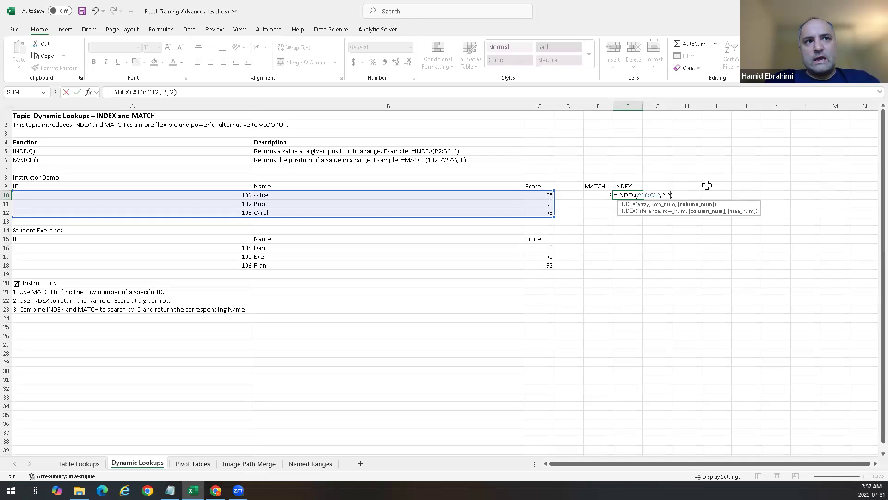
key("Return")
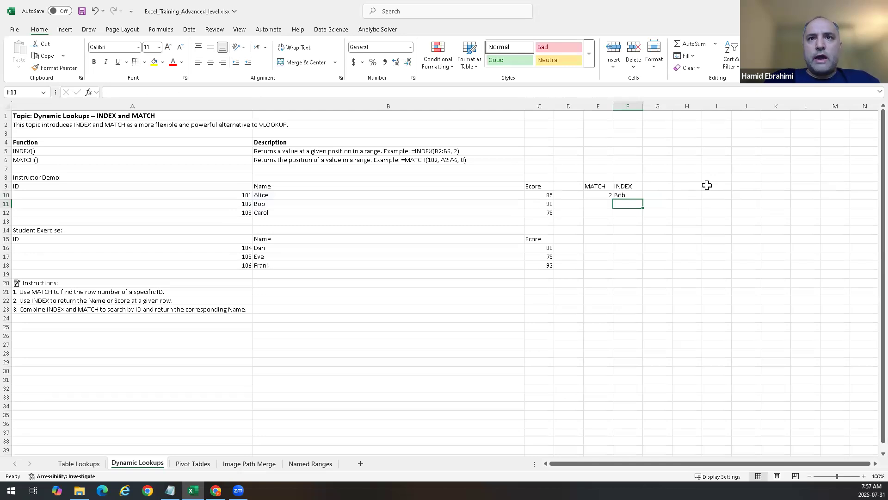
Step: Enter =INDEX(B10:B12,2) in F11 and clear the cell again
type("=index(")
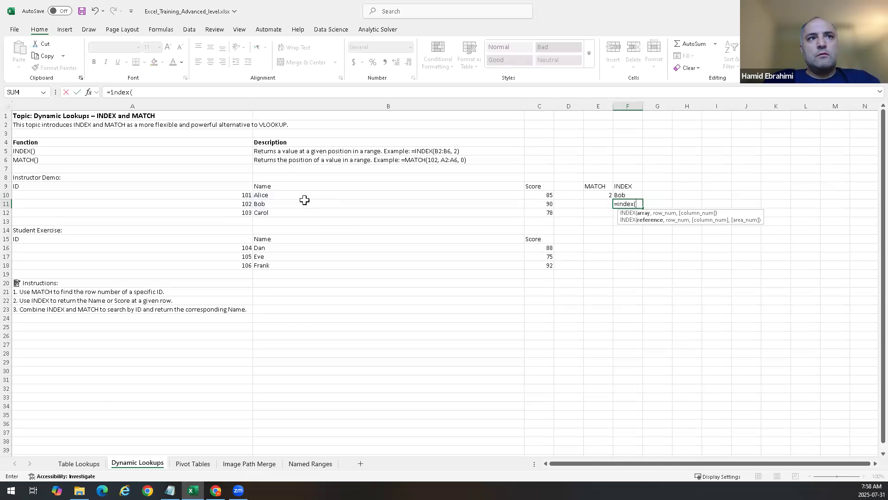
left_click(303, 196)
left_click_drag(303, 206, 303, 212)
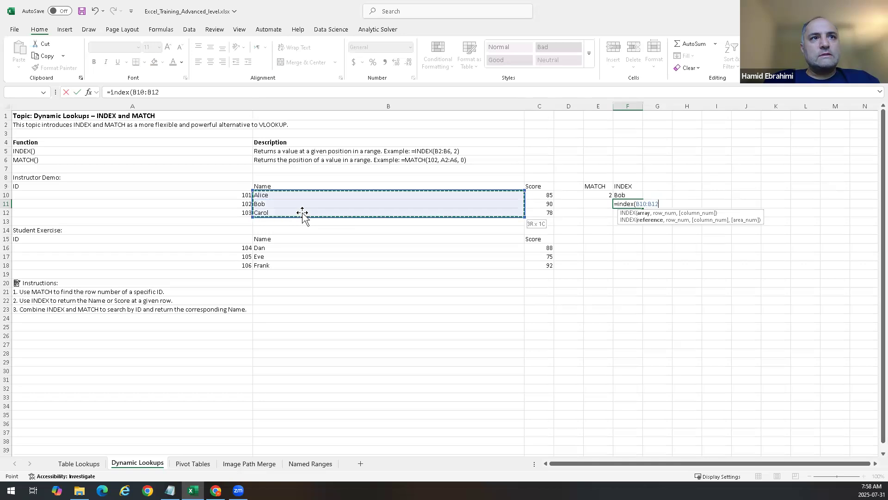
type(",2")
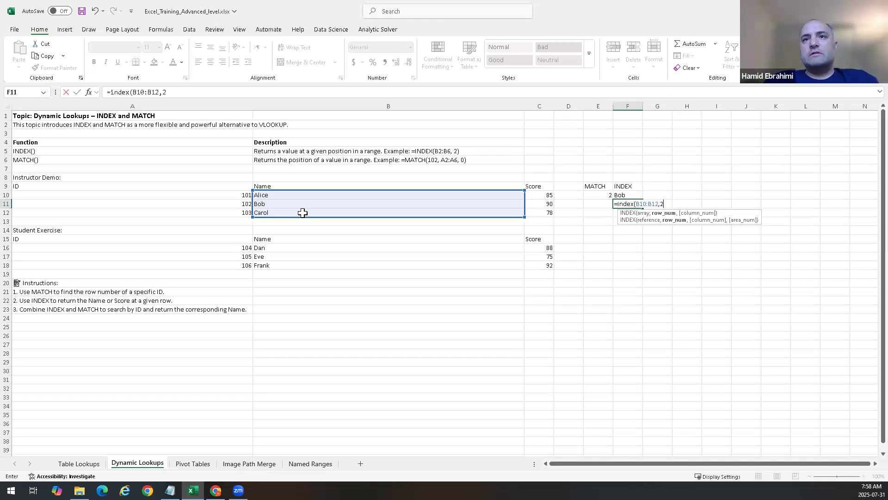
key("Return")
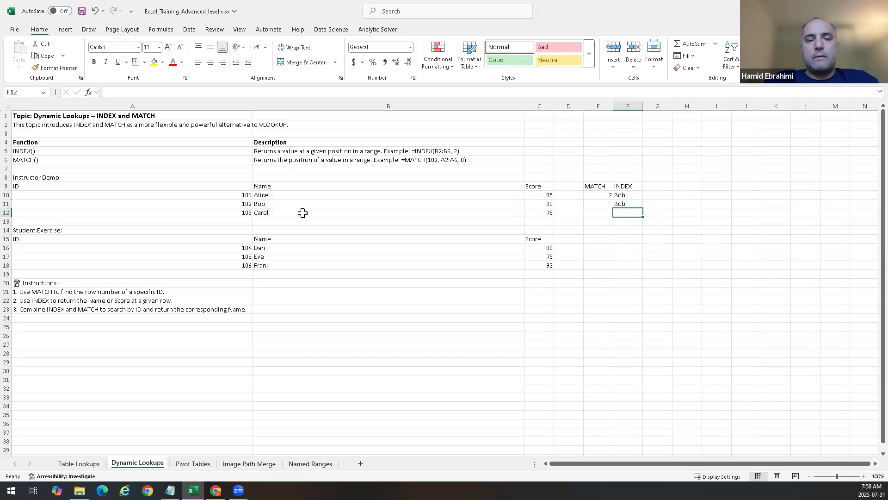
left_click(620, 204)
key("Delete")
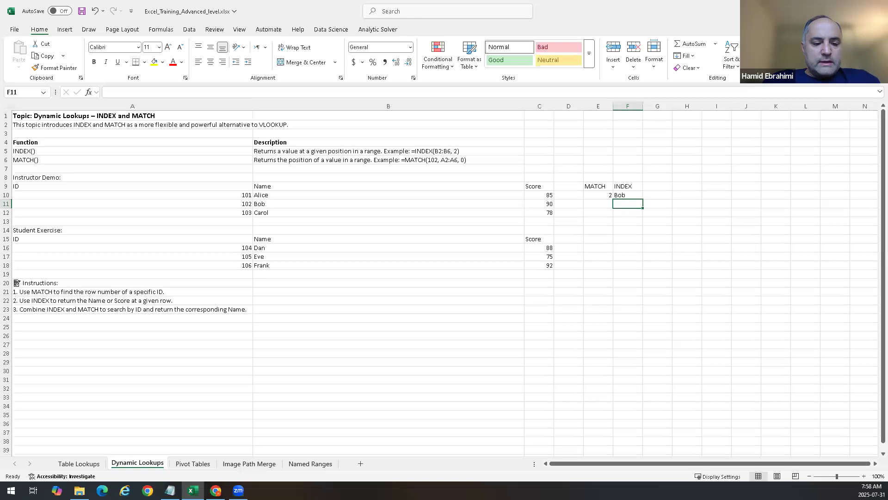
Step: Switch to another open application from the taskbar
left_click(170, 489)
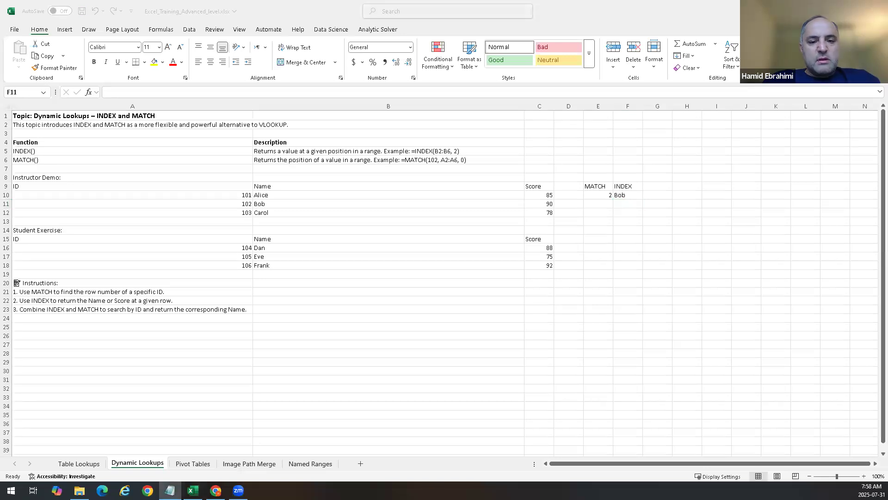
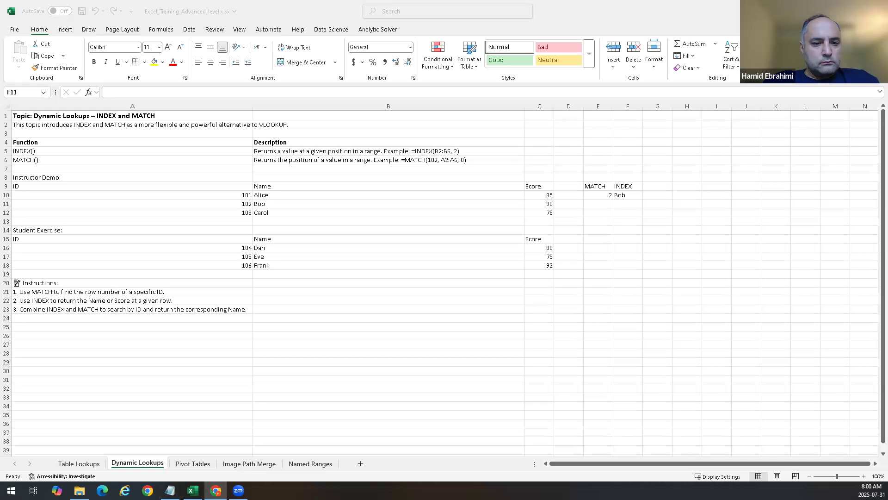
Step: Review the MATCH formula in E10 and the demo data on the sheet without changing anything
left_click(599, 195)
left_click(599, 195)
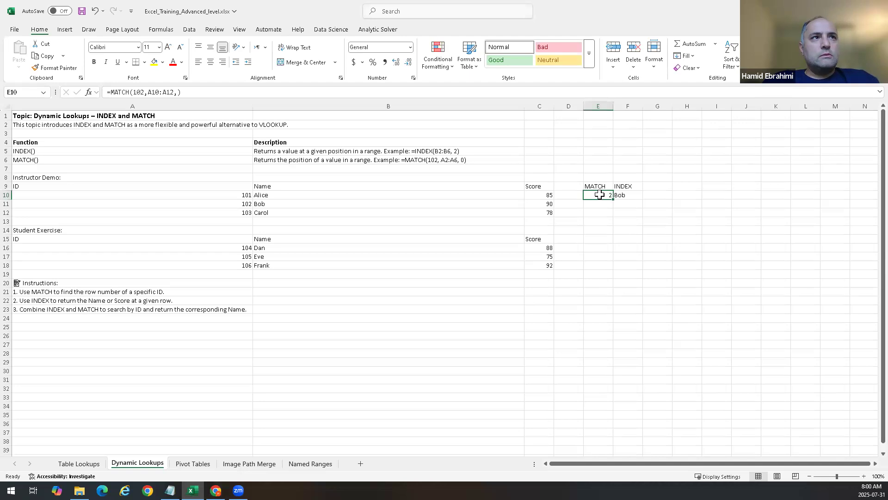
key("Right")
left_click(600, 195)
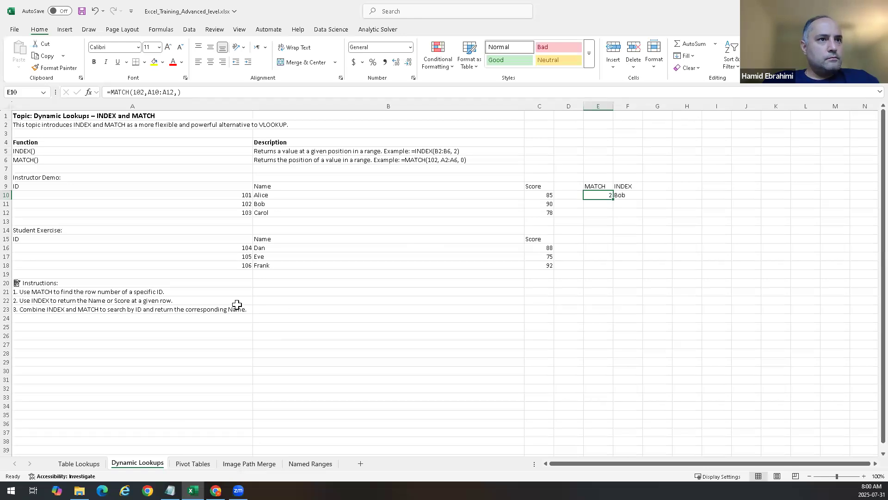
left_click(18, 116)
left_click_drag(224, 299, 631, 308)
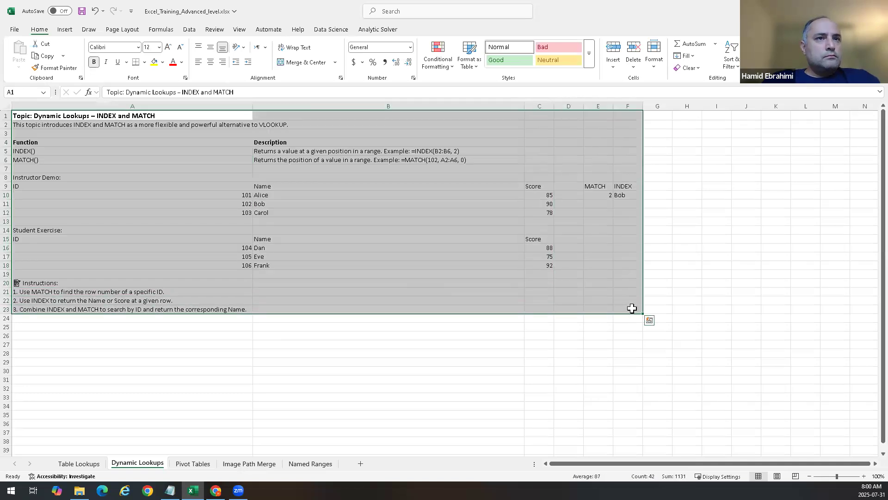
left_click(564, 324)
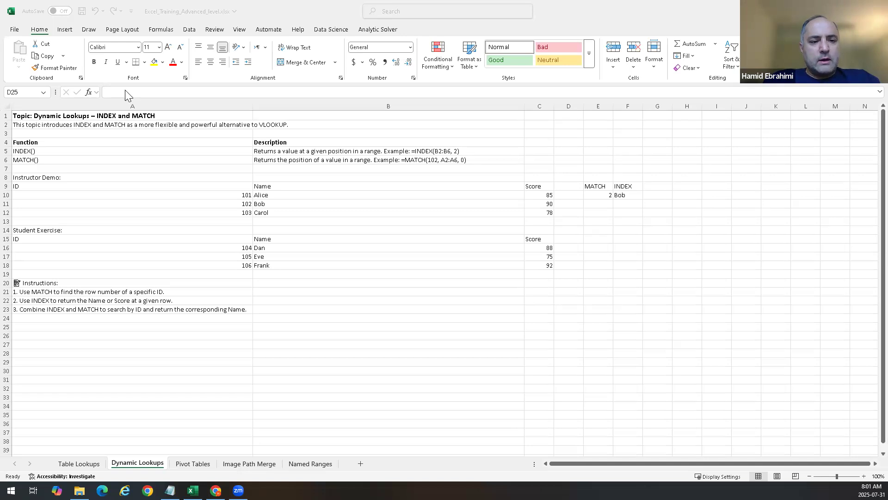
double_click(597, 194)
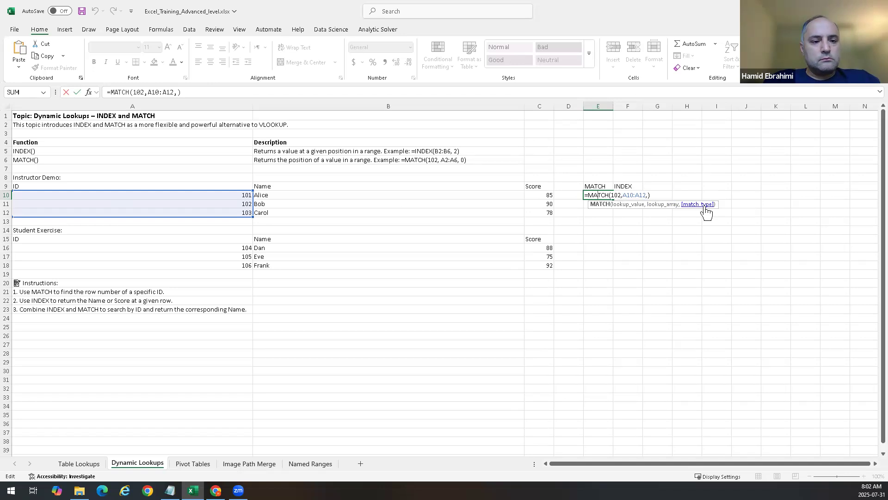
key("ctrl+Return")
Step: Enter =MATCH(106,A16:A18,) in E16 to find the position of ID 106 in the student exercise IDs
left_click(601, 252)
double_click(602, 249)
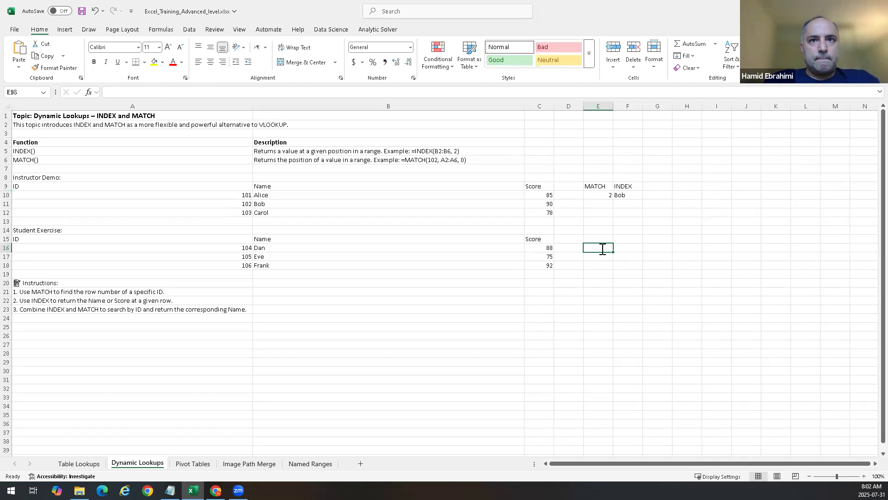
type("=Match)")
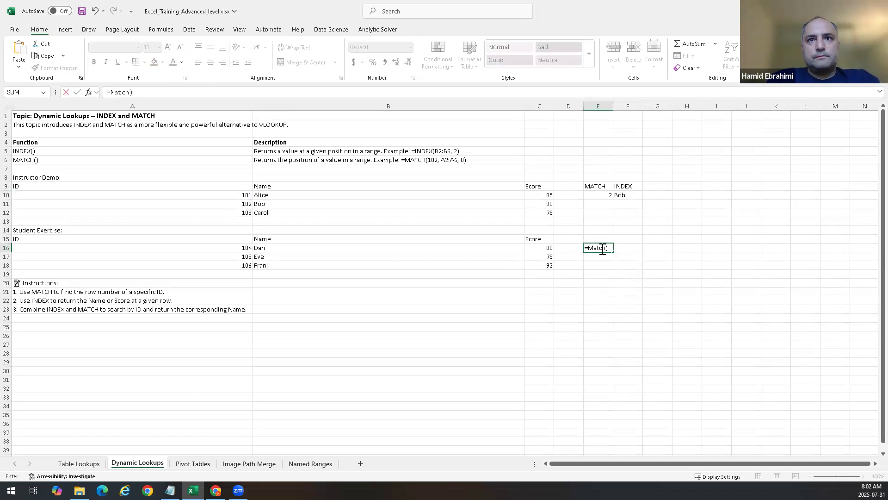
key("BackSpace")
type("(")
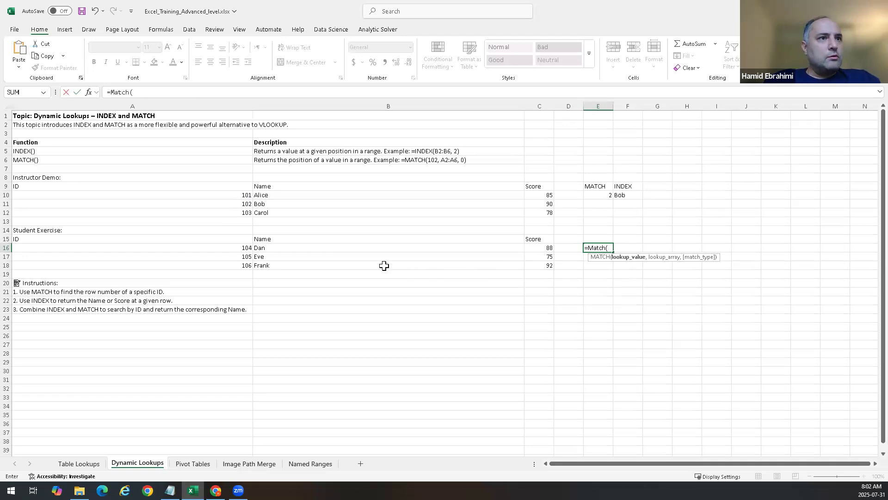
type("106,")
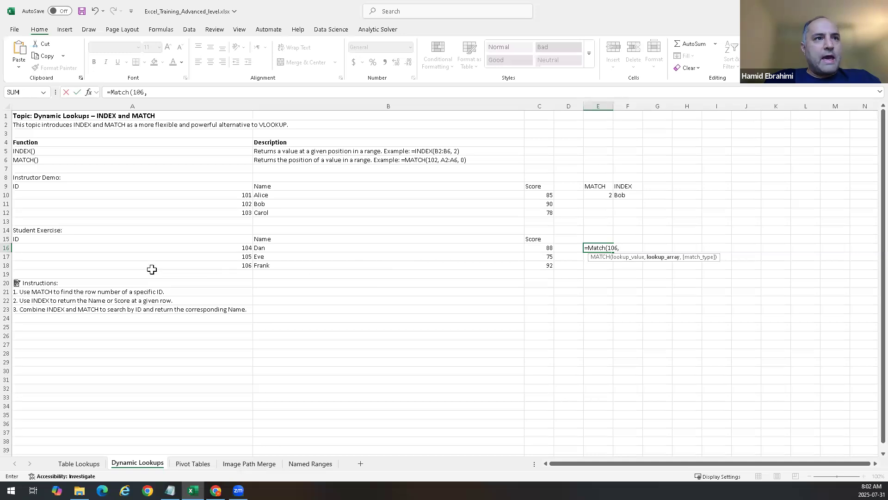
left_click_drag(154, 247, 213, 268)
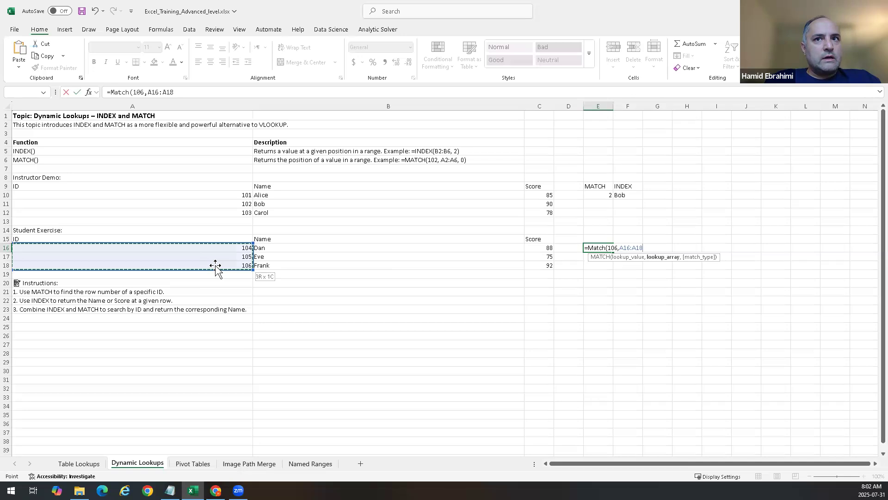
left_click_drag(217, 270, 217, 270)
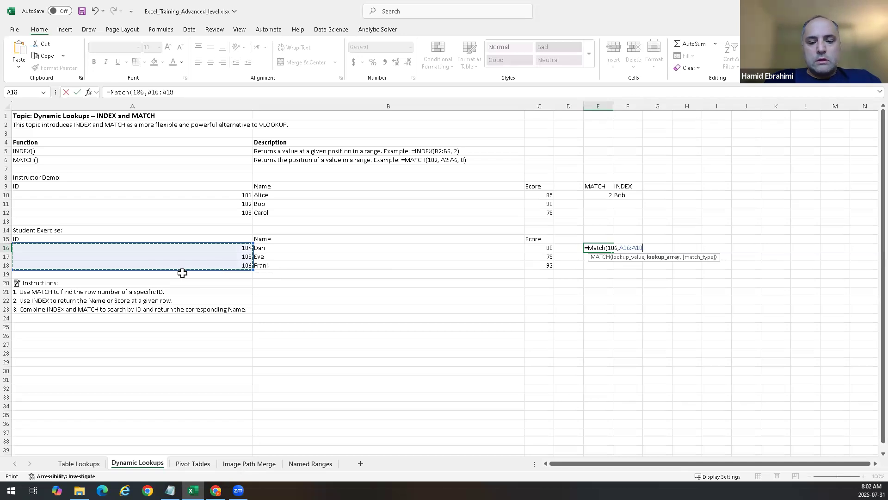
type(",")
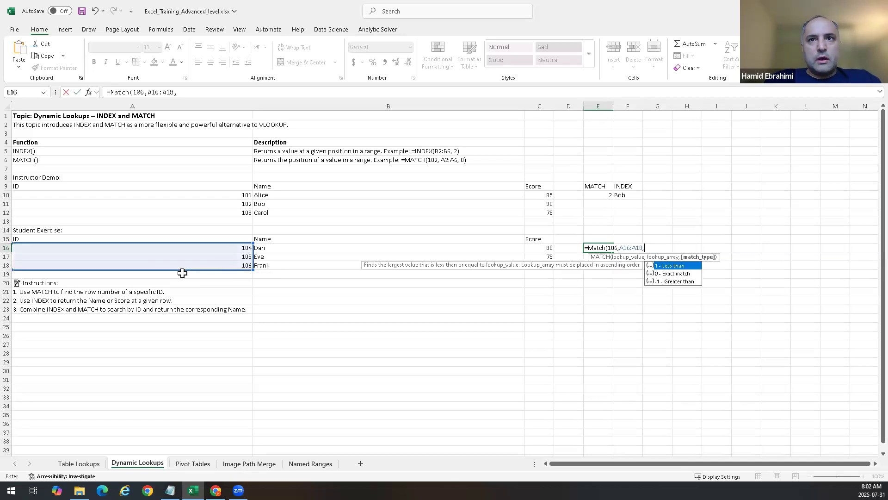
key("Down")
key("Return")
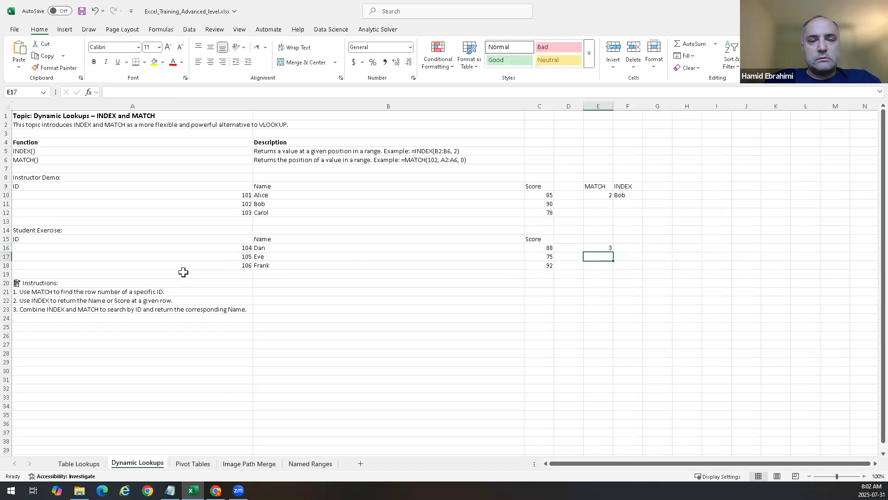
key("Up")
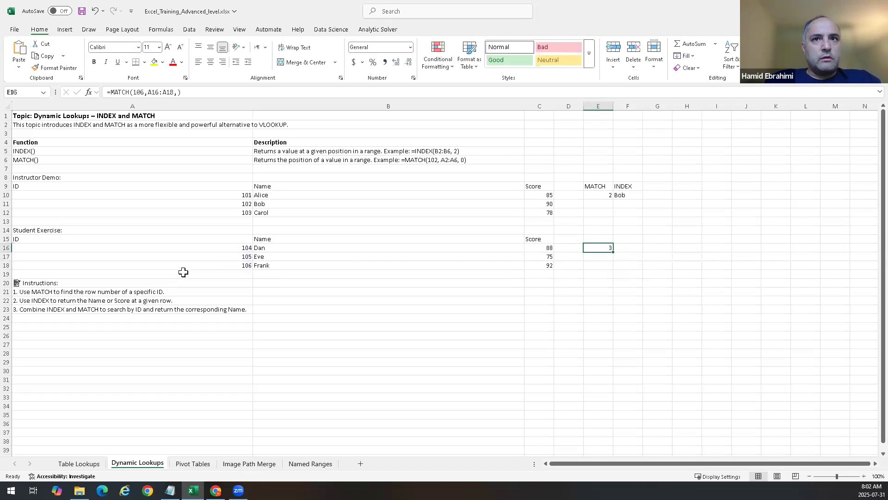
Step: Review the student exercise IDs in A16:A18 and the instruction rows below them
left_click(213, 250)
left_click(213, 257)
left_click(213, 266)
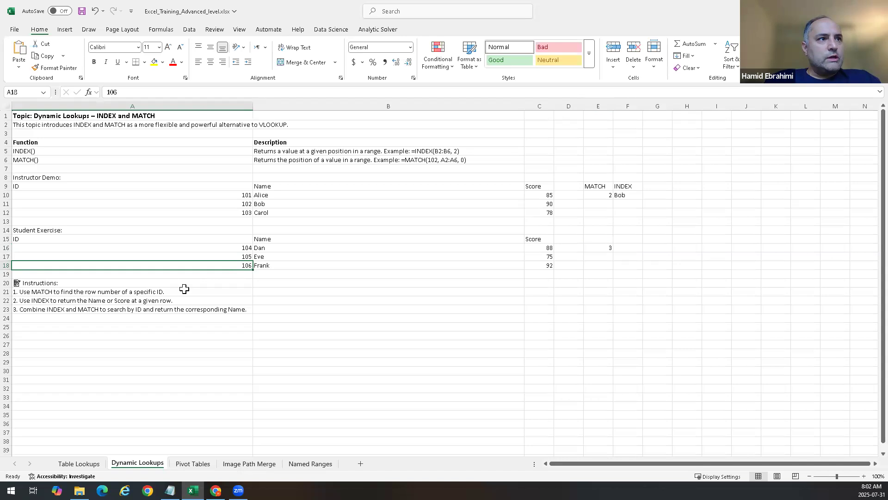
left_click(131, 303)
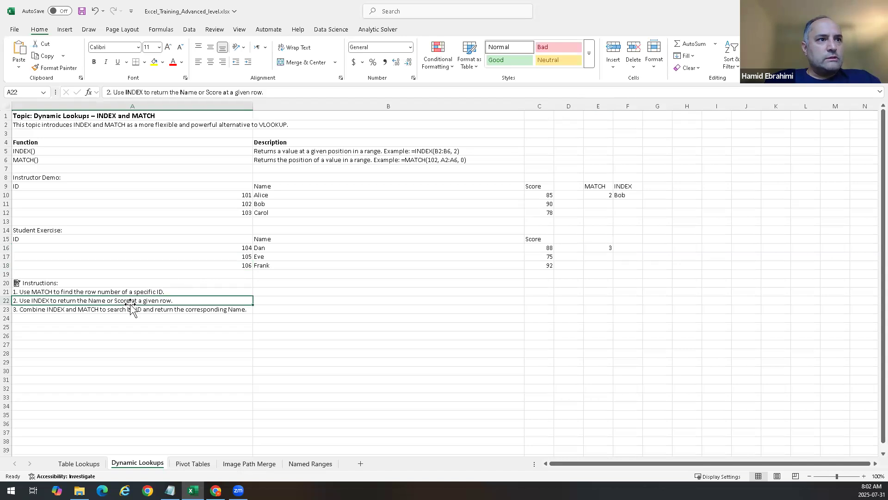
left_click(118, 310)
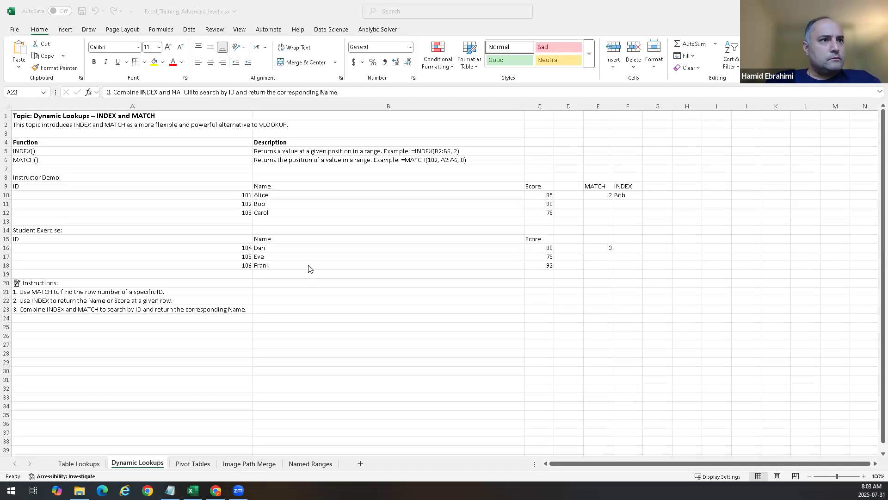
Step: Copy the third instruction's text from A23 and switch to another open application
left_click(209, 305)
key("ctrl+c")
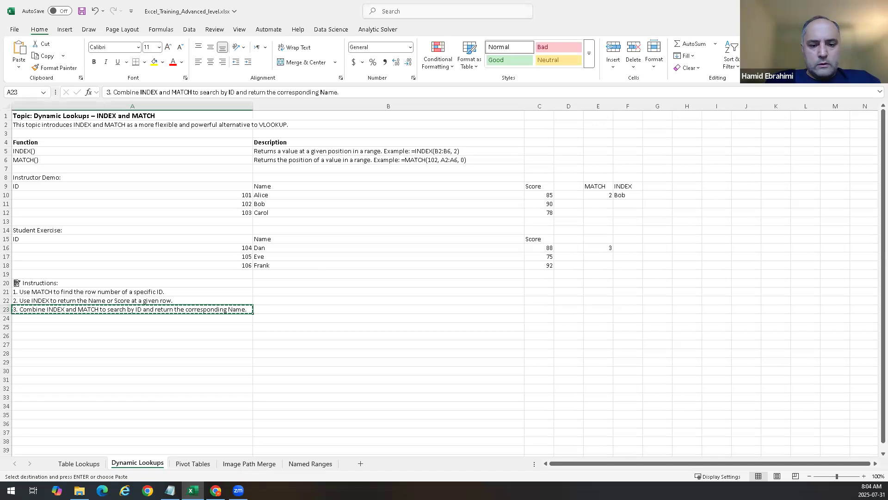
key("alt+Tab")
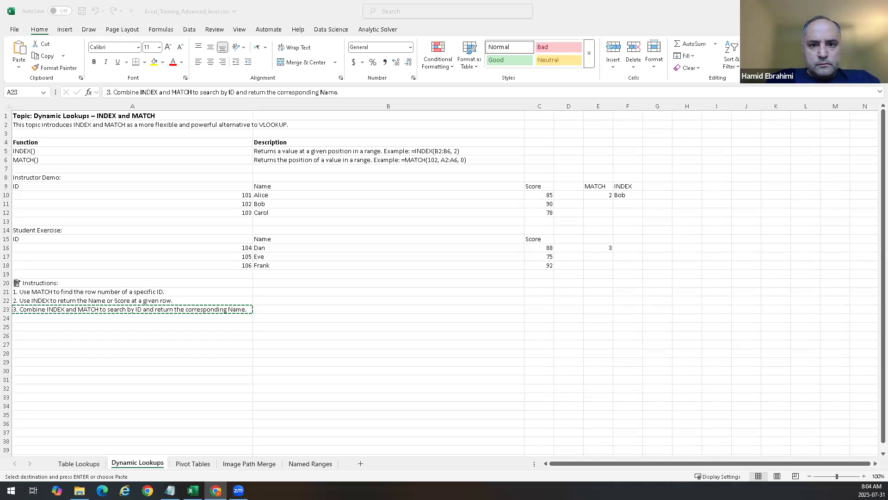
key("Escape")
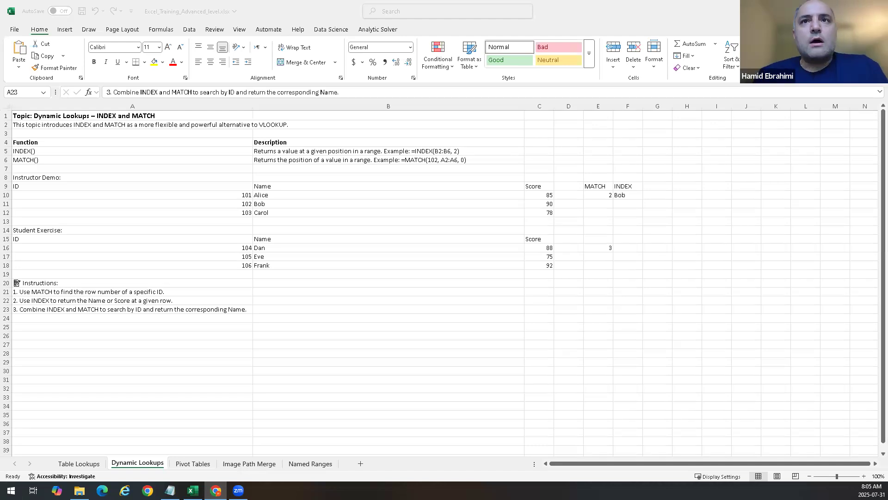
Step: Enter =INDEX(B10:B12,MATCH(102,A10:A12,0)) in G10 to return the name for ID 102
left_click(658, 180)
left_click(660, 186)
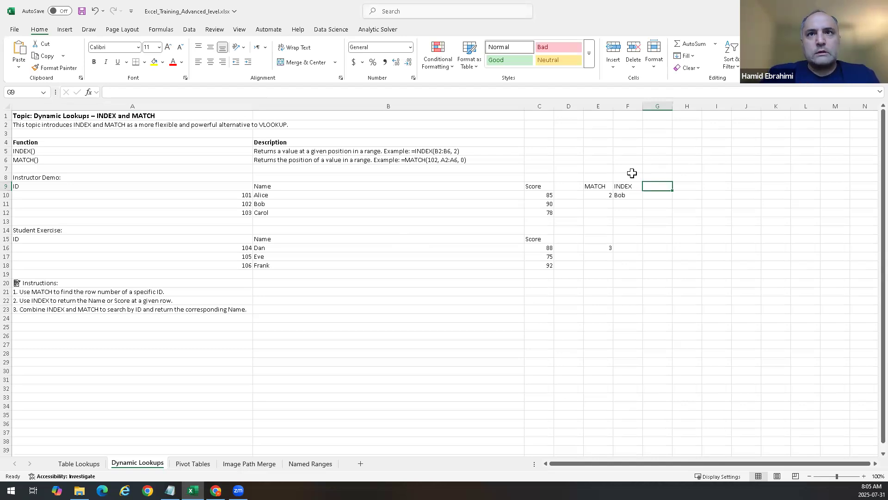
key("Return")
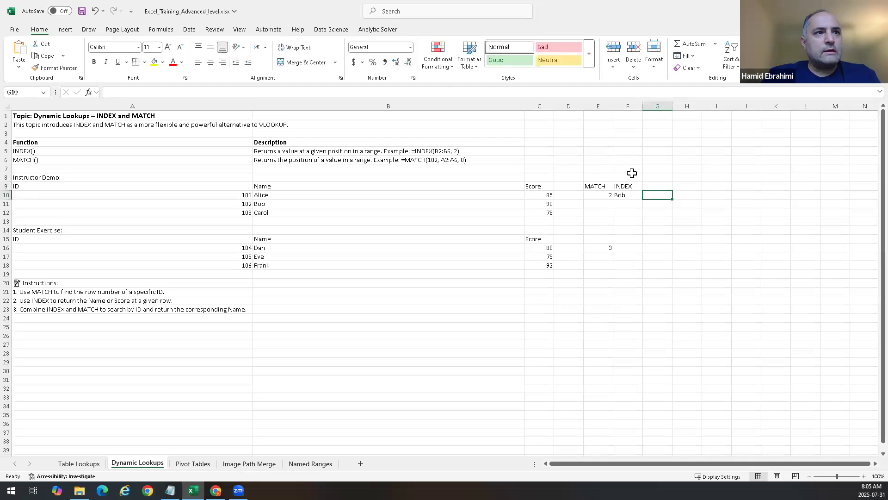
type("=")
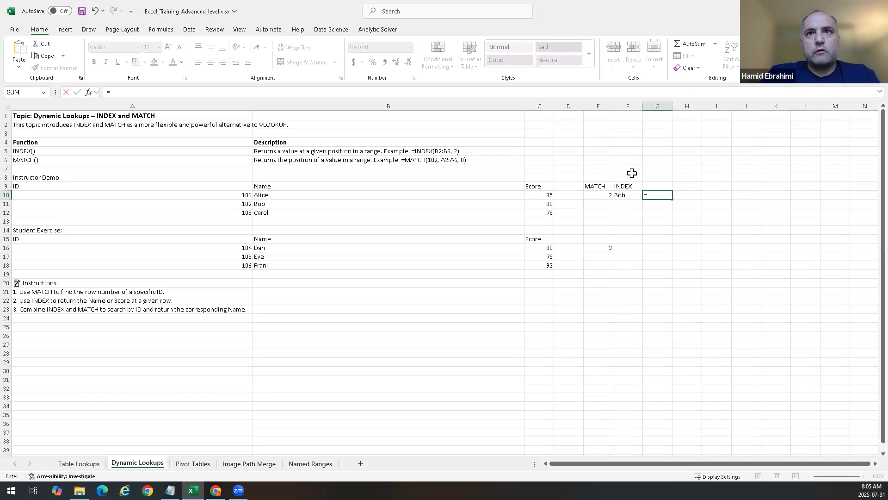
type("index")
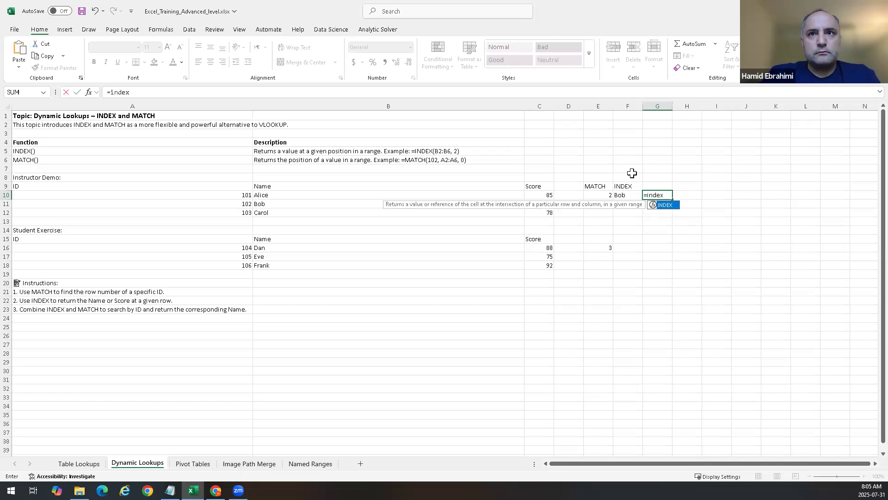
type("(")
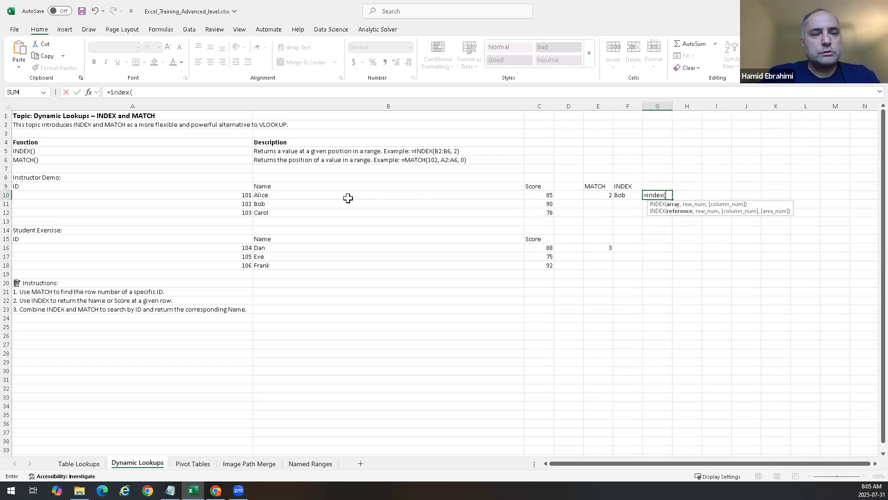
left_click_drag(301, 196, 303, 217)
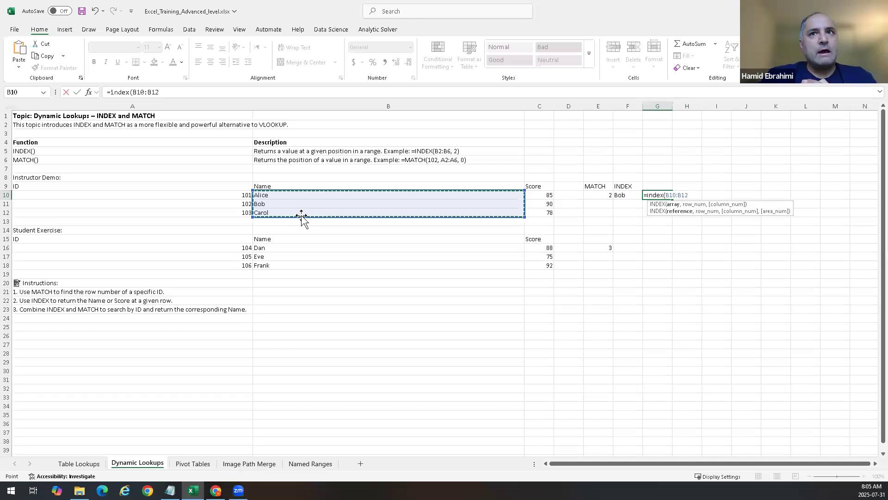
type(",")
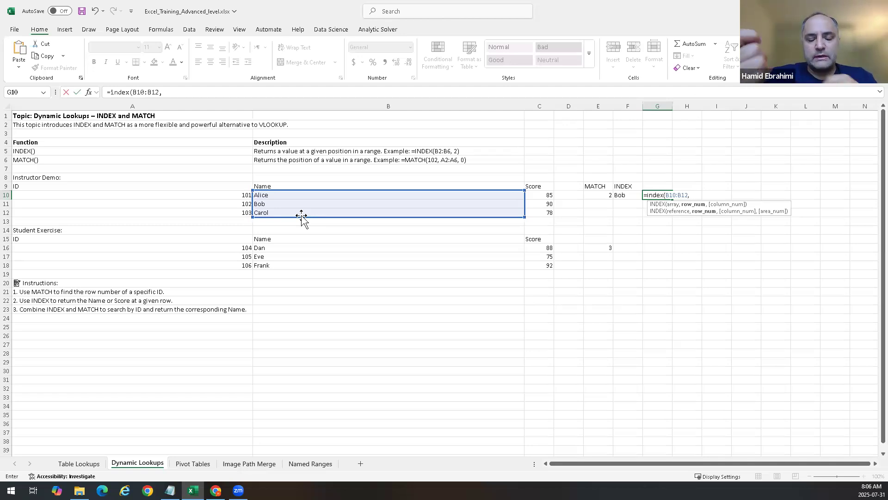
type("MA")
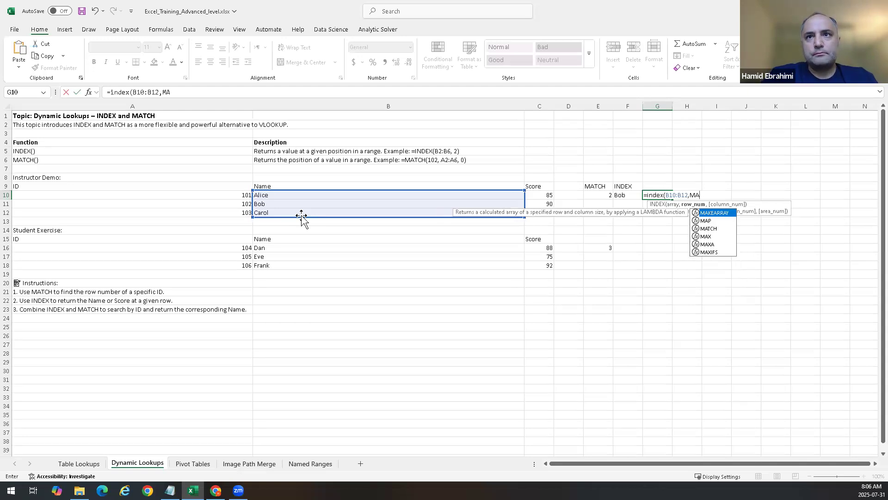
key("Down")
key("Down")
key("Tab")
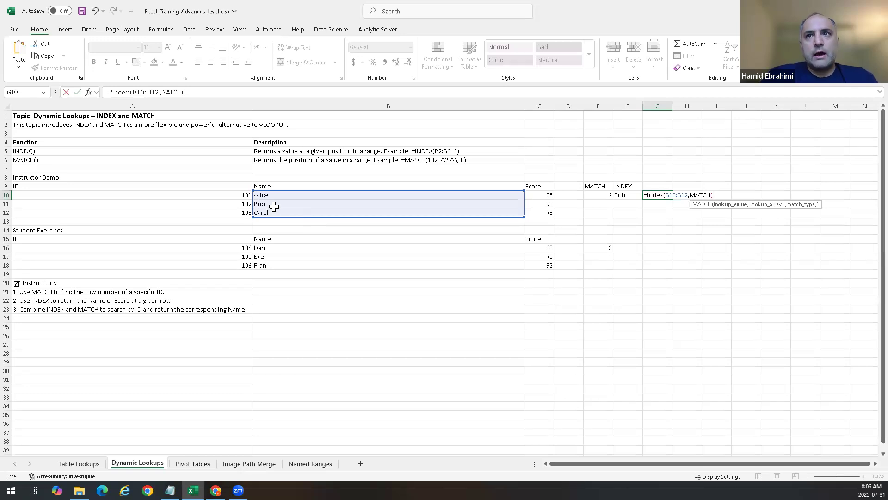
type("102,")
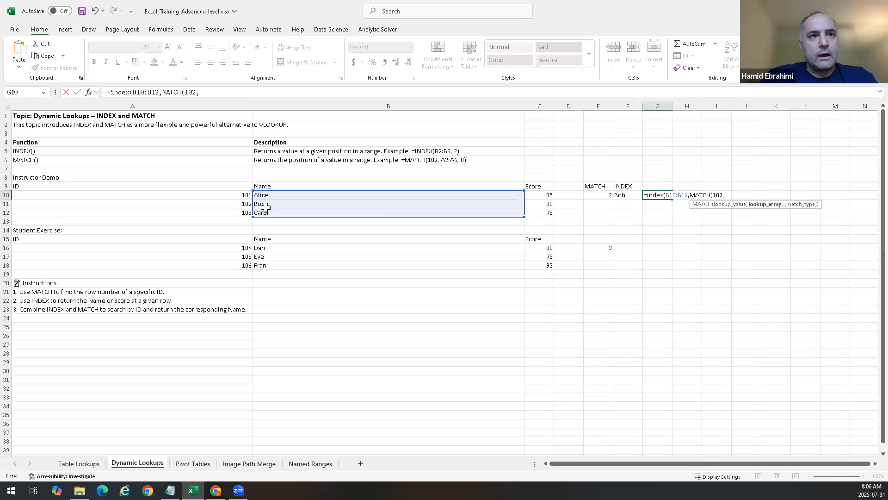
left_click_drag(143, 195, 145, 213)
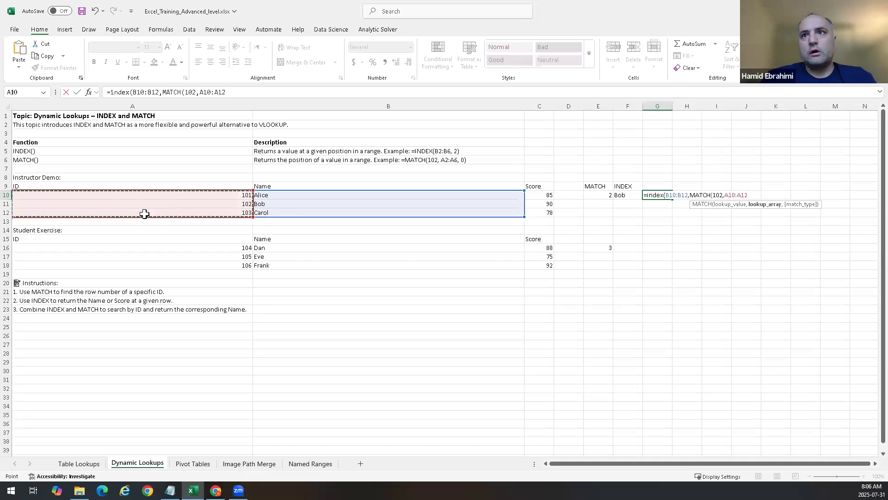
type(",0")
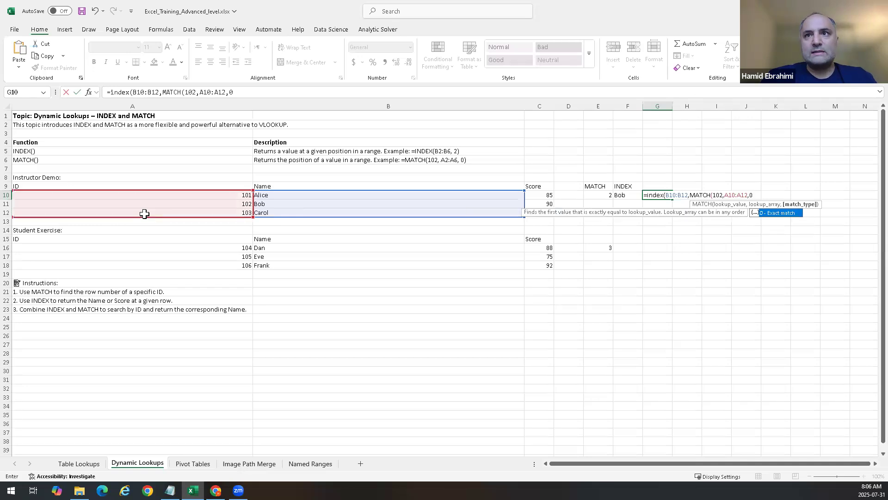
type(")")
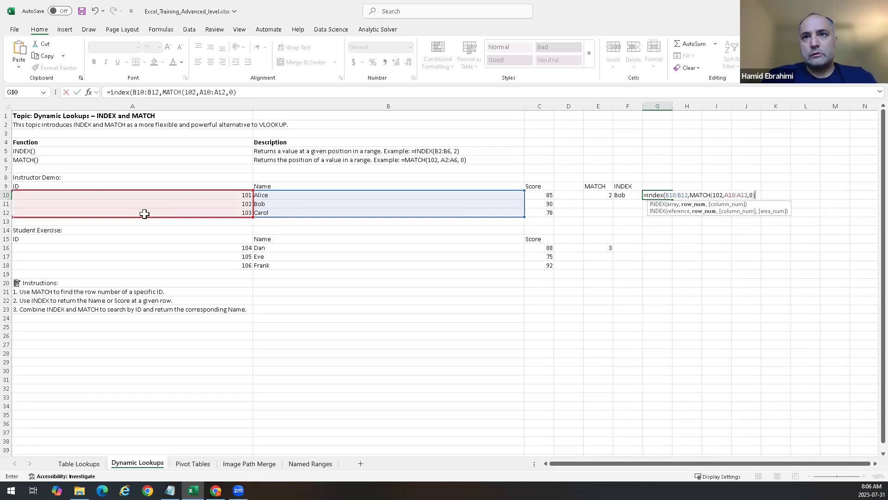
type(")")
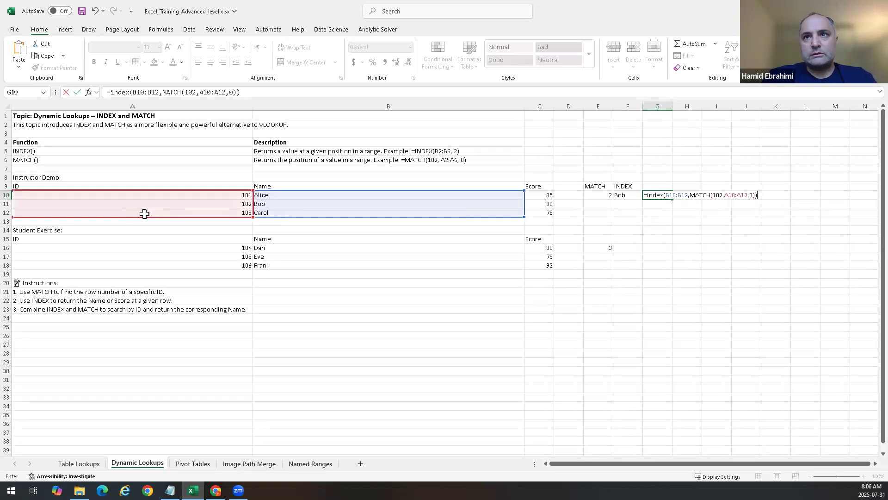
key("Return")
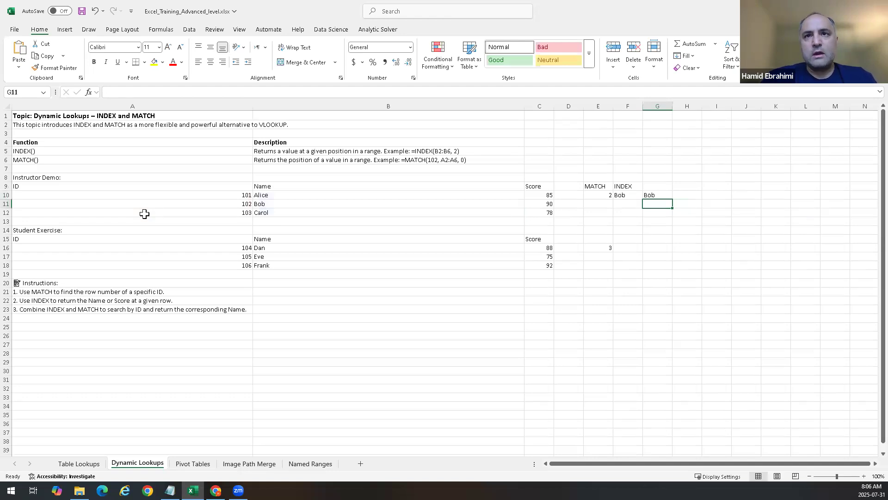
Step: Replace the nested MATCH in G10's INDEX formula with the row number 2
left_click(657, 194)
double_click(657, 194)
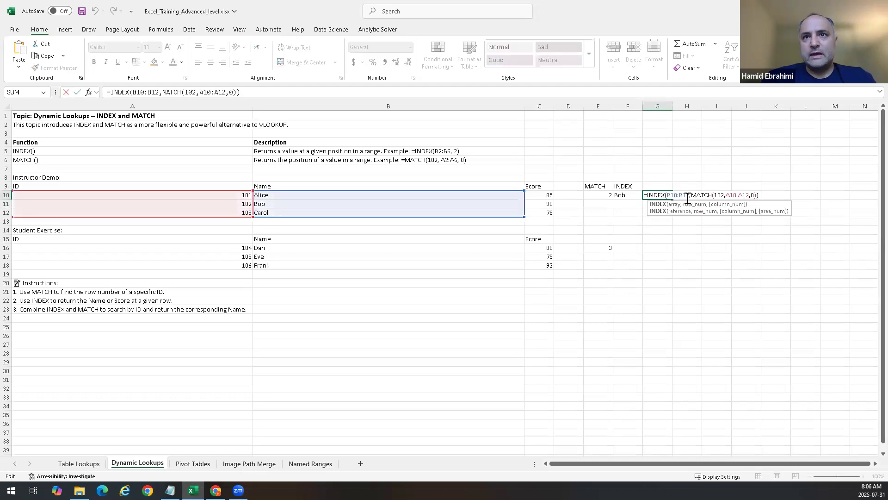
left_click_drag(692, 195, 756, 194)
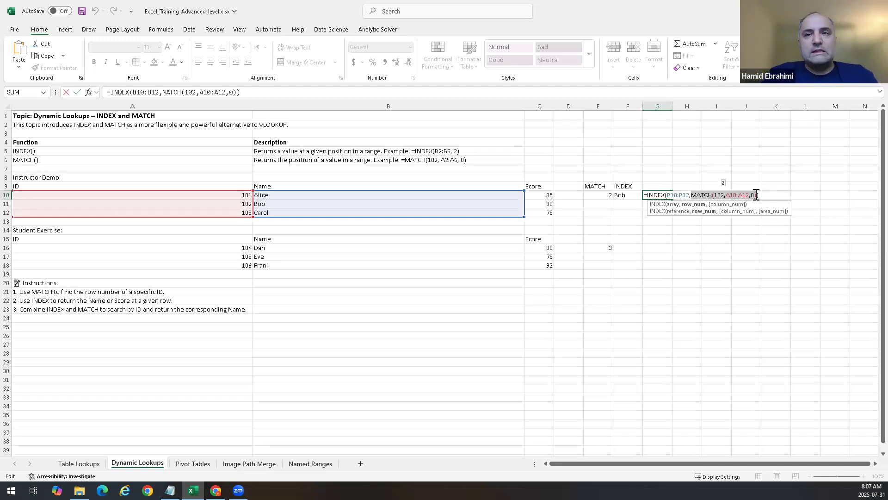
key("Delete")
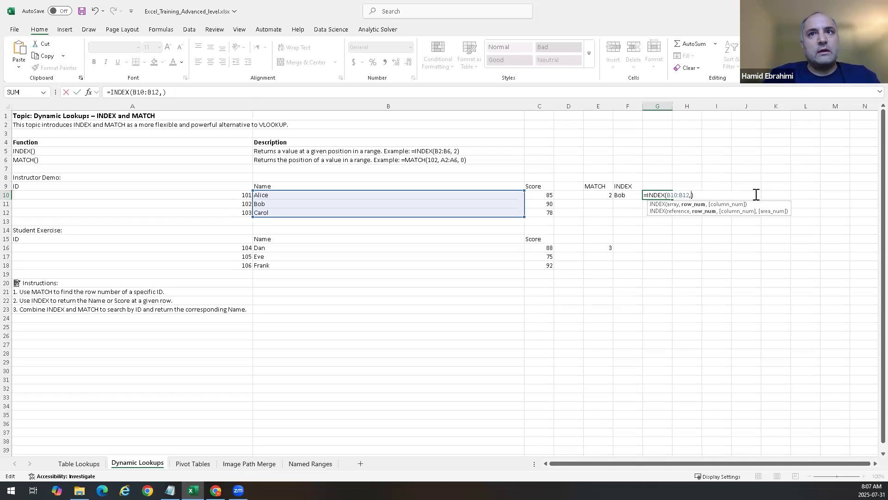
type("2")
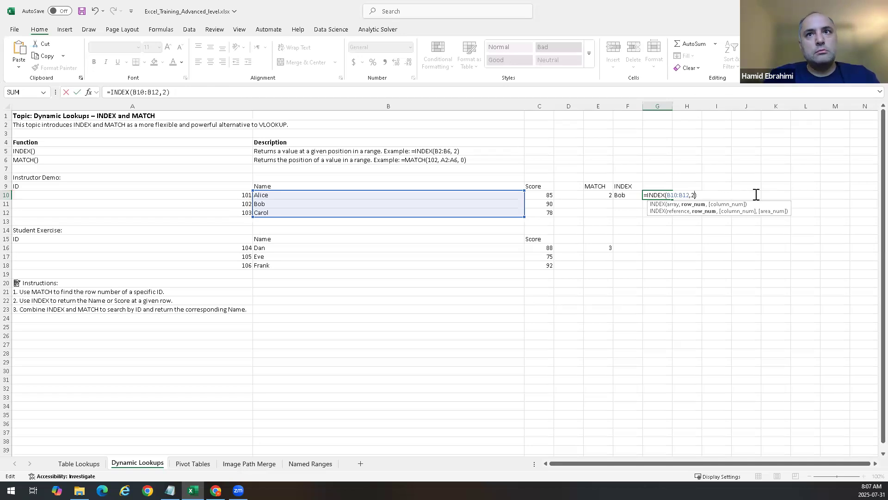
key("Return")
key("Up")
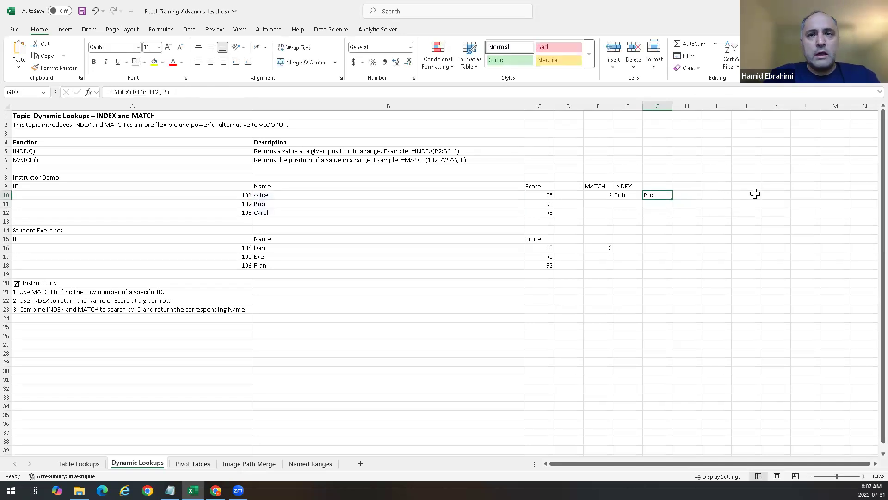
Step: Restore MATCH(102,A10:A12,0) as the row argument of the INDEX formula in G10
double_click(658, 196)
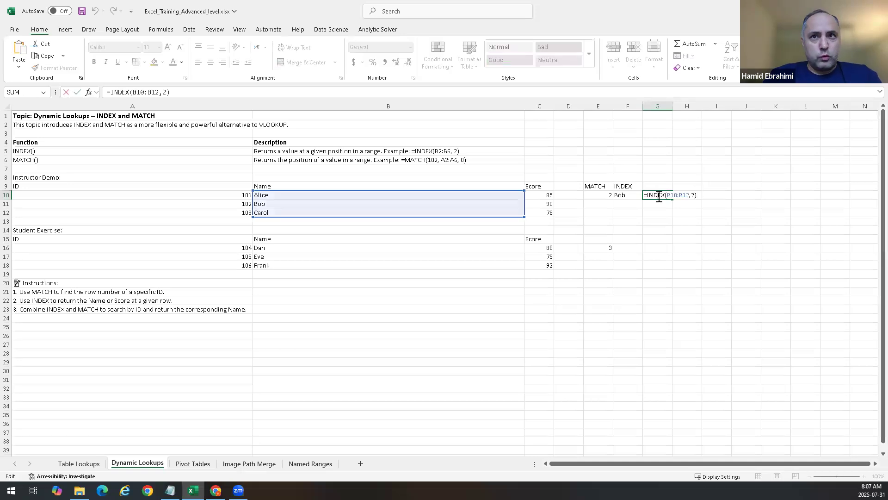
left_click(694, 195)
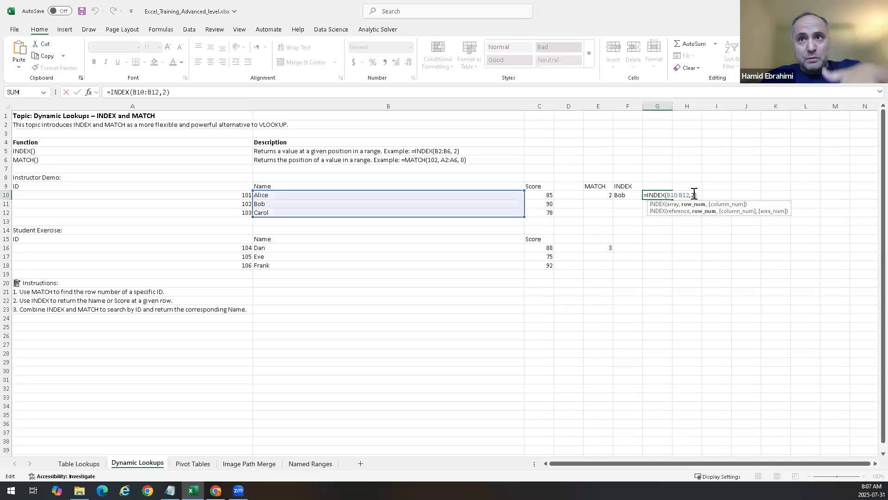
key("BackSpace")
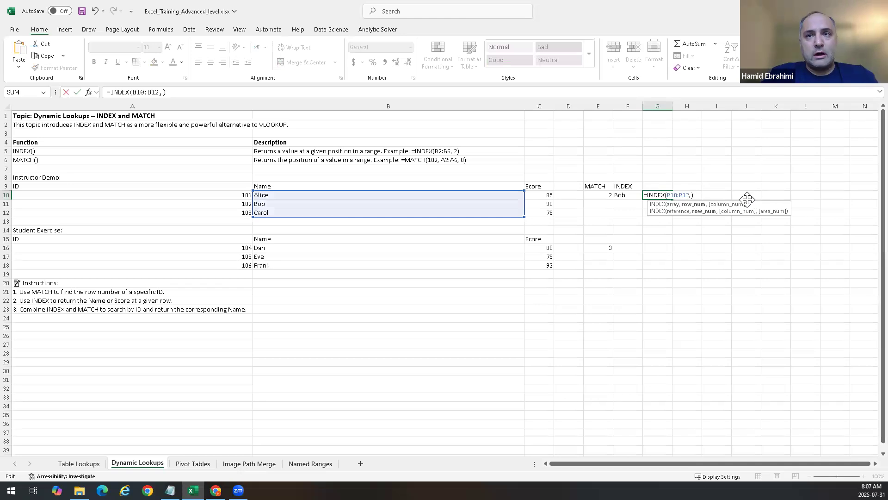
type("MATCH(102,A10:A12,0)")
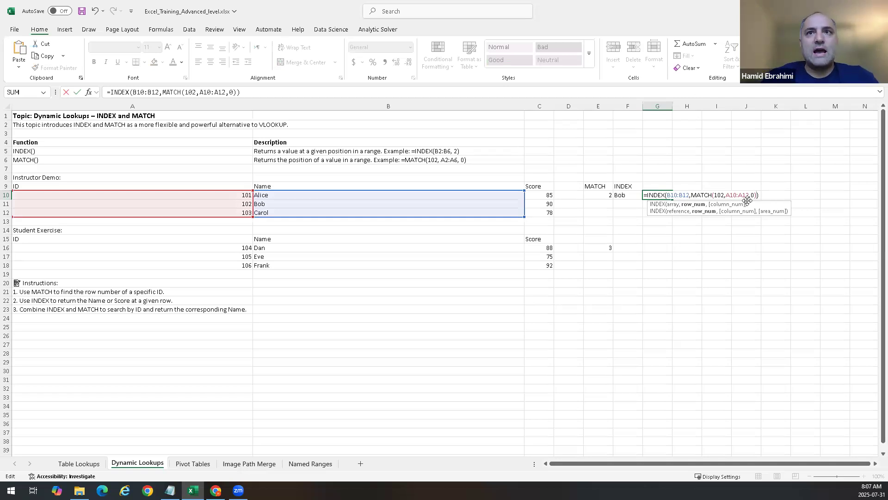
key("Return")
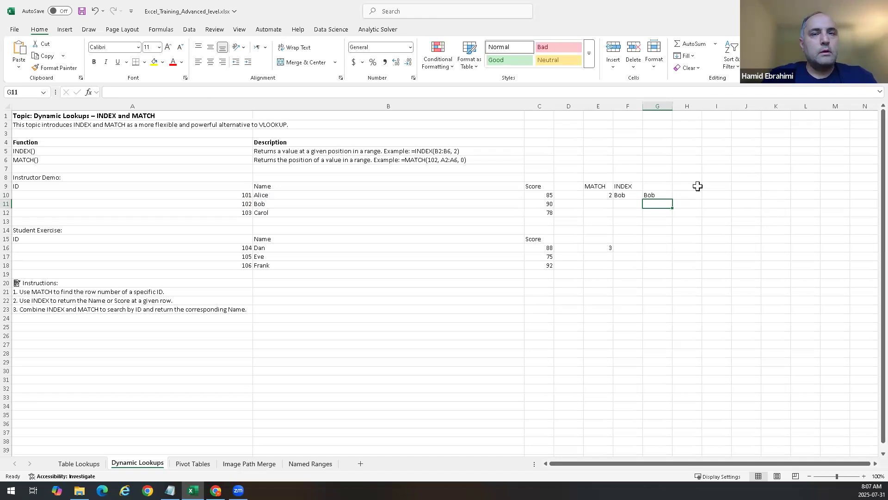
Step: Label G9 as Combine Index and Match
left_click(657, 188)
type("C")
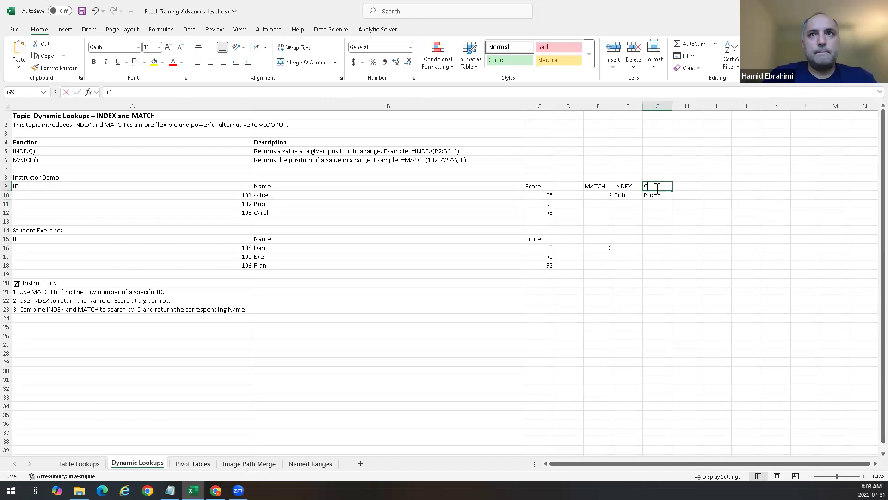
type("ombine INde")
key("BackSpace")
key("BackSpace")
key("BackSpace")
key("BackSpace")
type("nx Index and Match")
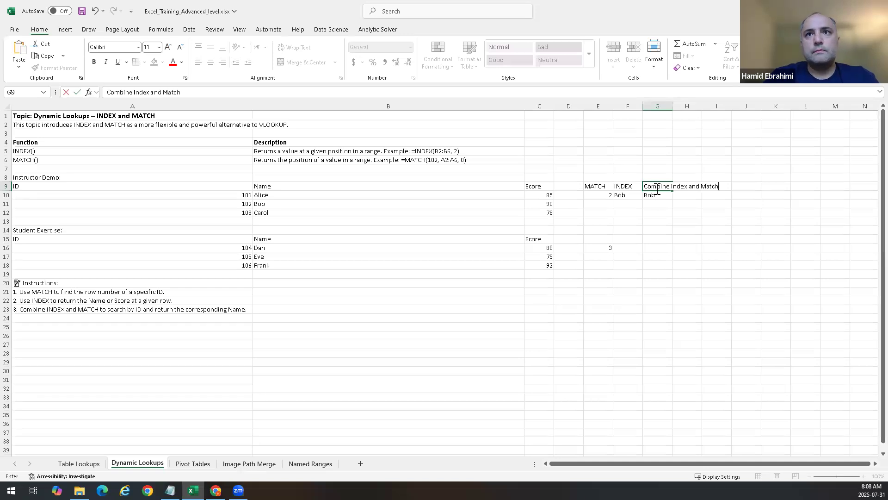
left_click(659, 194)
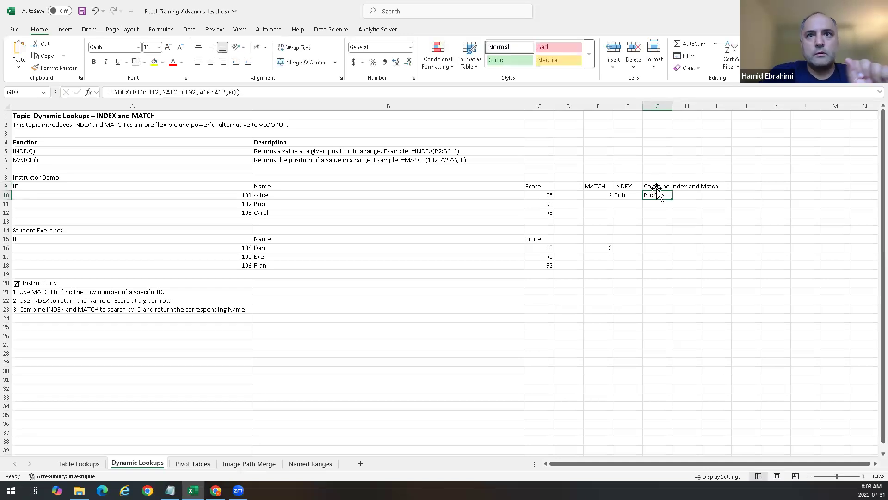
Step: Enter the note I want the name of the person with id = 106 in G15
left_click(630, 250)
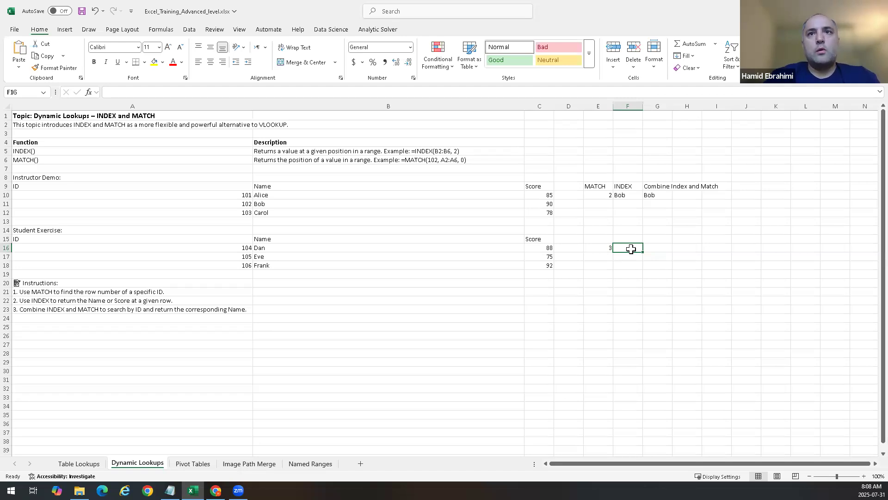
key("Right")
key("Up")
type("I want")
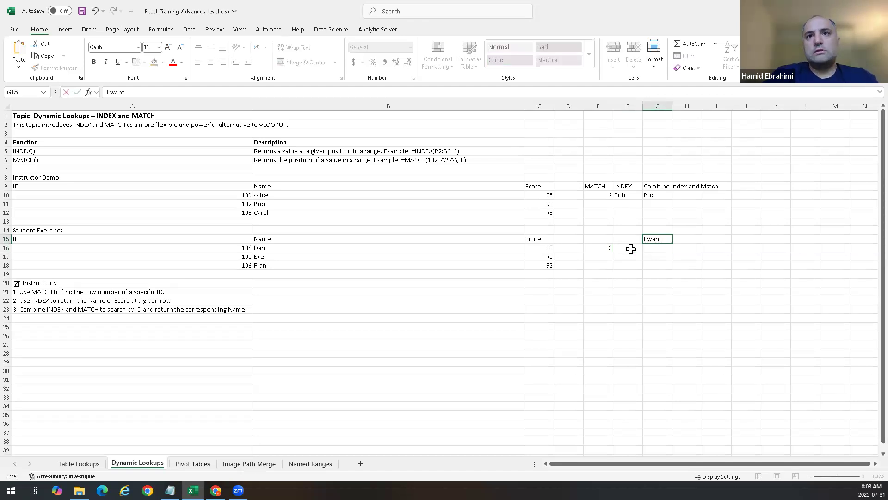
type(" the name of the person wi")
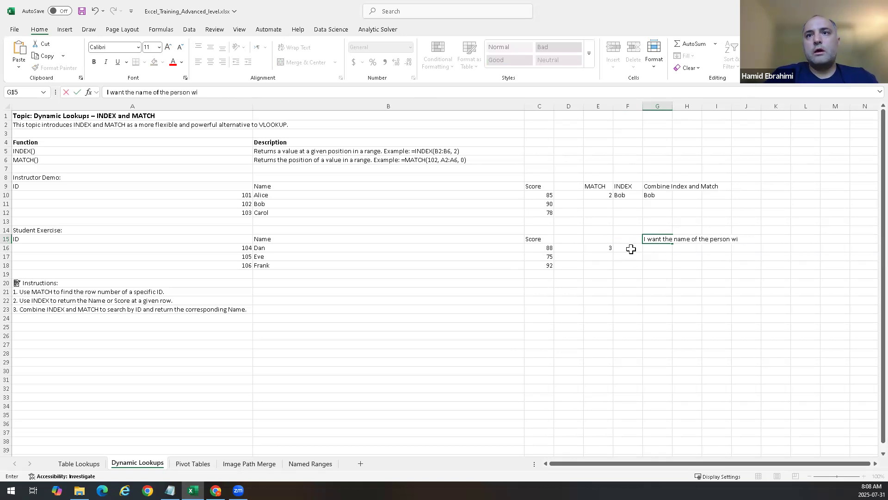
type("th id = 106")
key("Return")
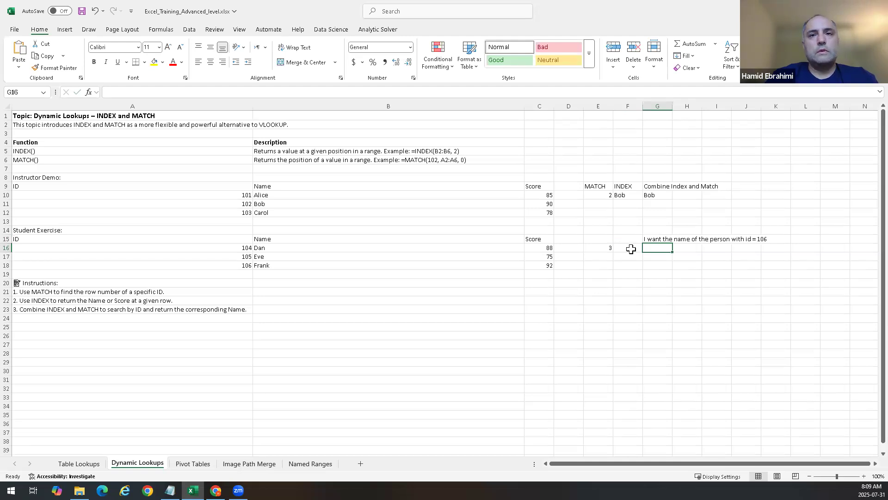
Step: Enter =INDEX(B16:B18,1) in F16 to return the first student exercise name
left_click(628, 247)
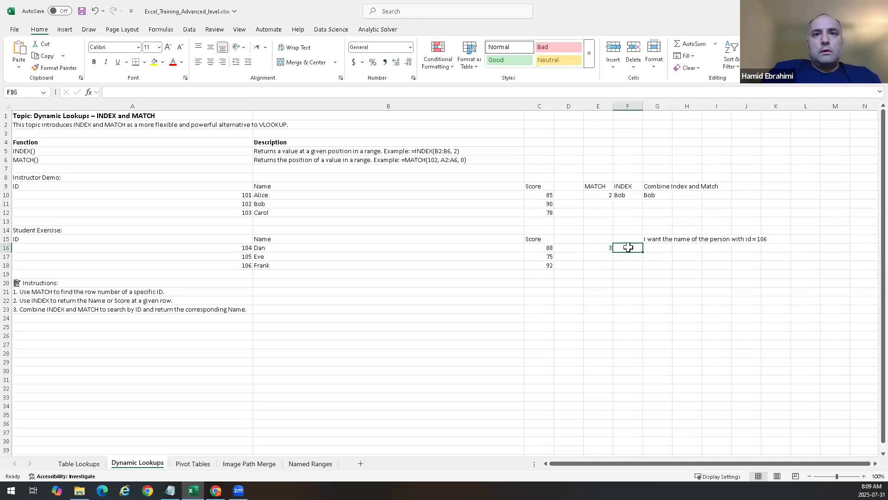
type("=index(")
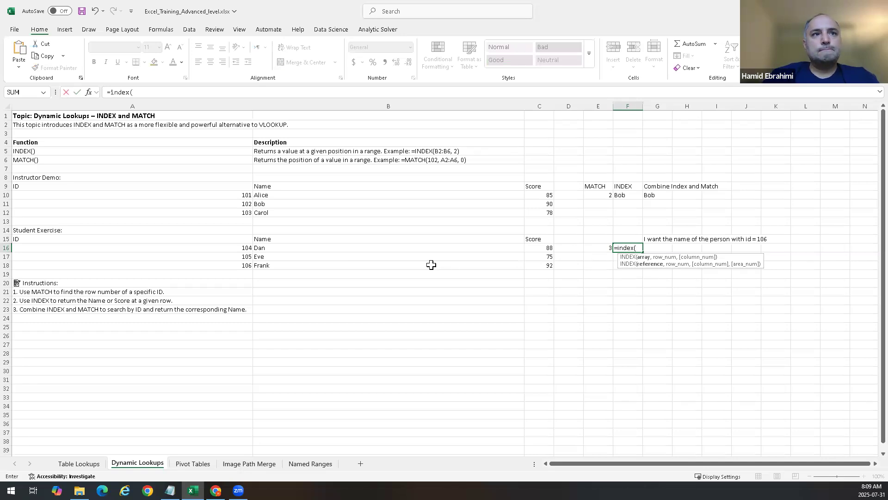
left_click(272, 248)
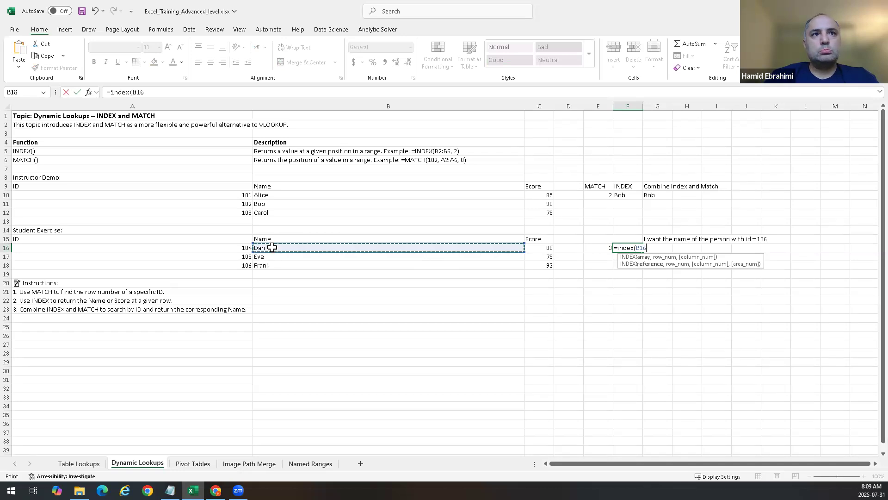
left_click_drag(272, 247, 282, 261)
type(",")
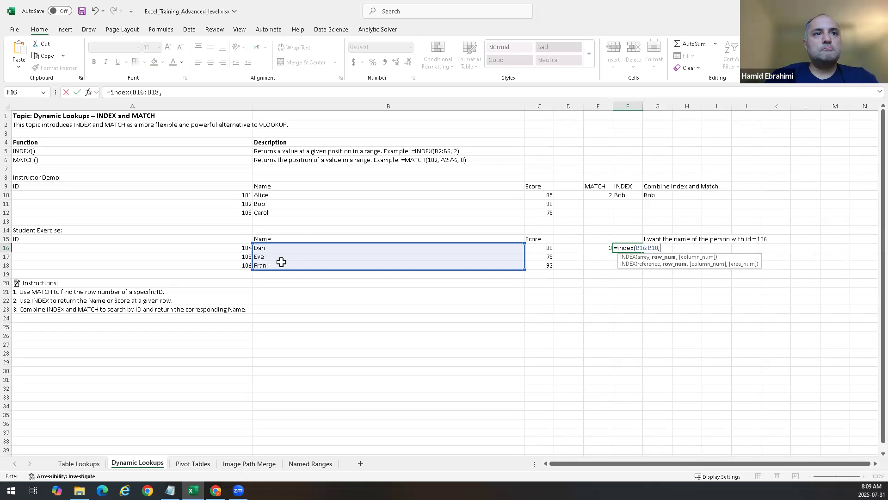
type("1)")
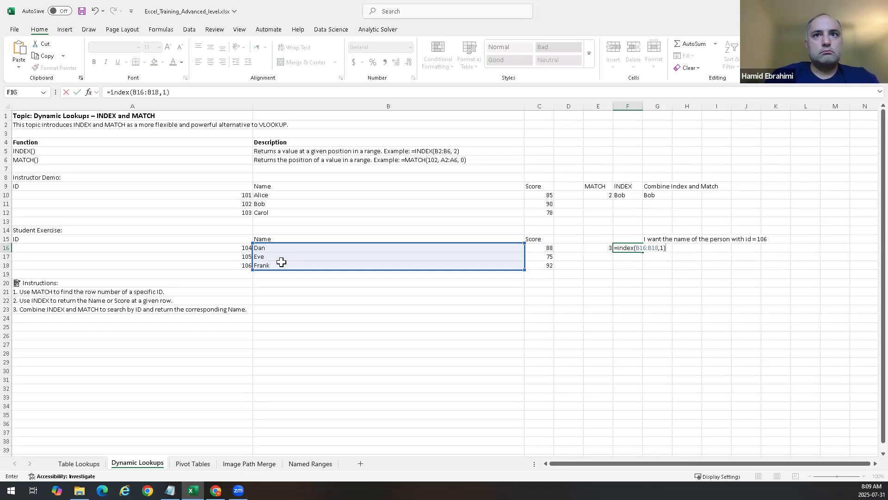
key("Return")
left_click(667, 248)
double_click(666, 248)
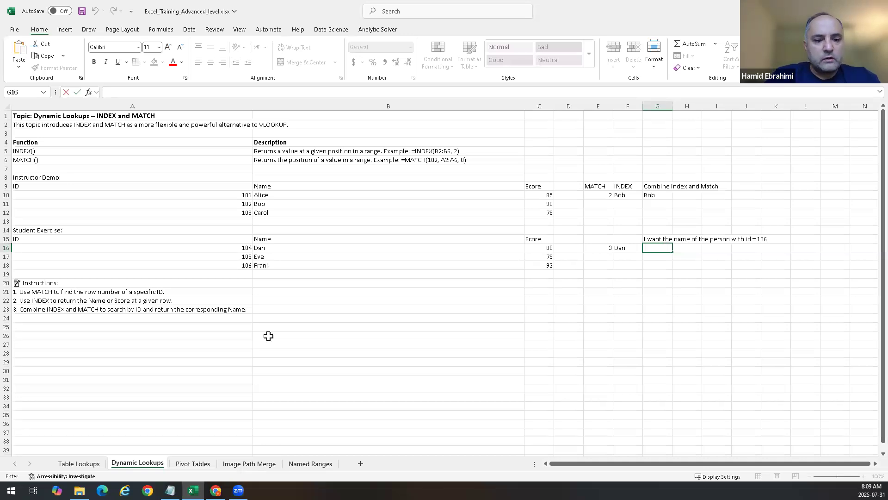
type("=")
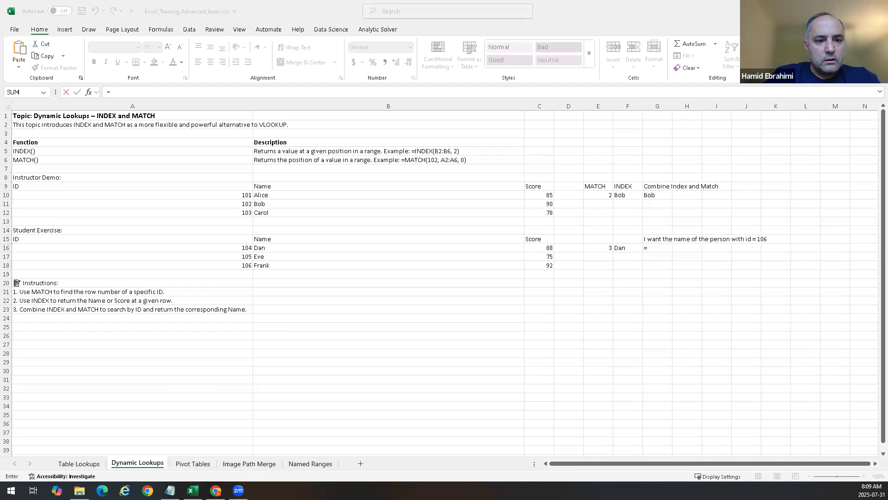
left_click(657, 248)
key("Escape")
key("ctrl+v")
left_click(645, 248)
type("=")
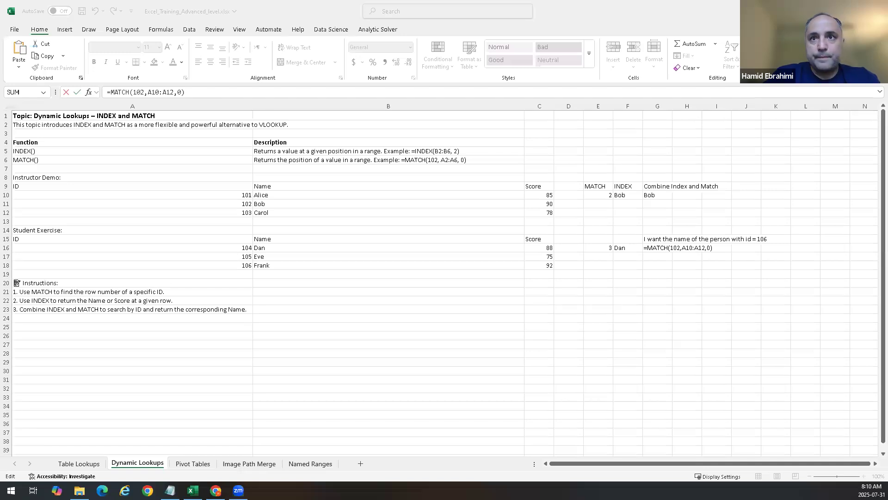
Step: Enter =INDEX(B16:B18, MATCH(106, A16:A18,0)) in G16 to return the name for ID 106
left_click(658, 252)
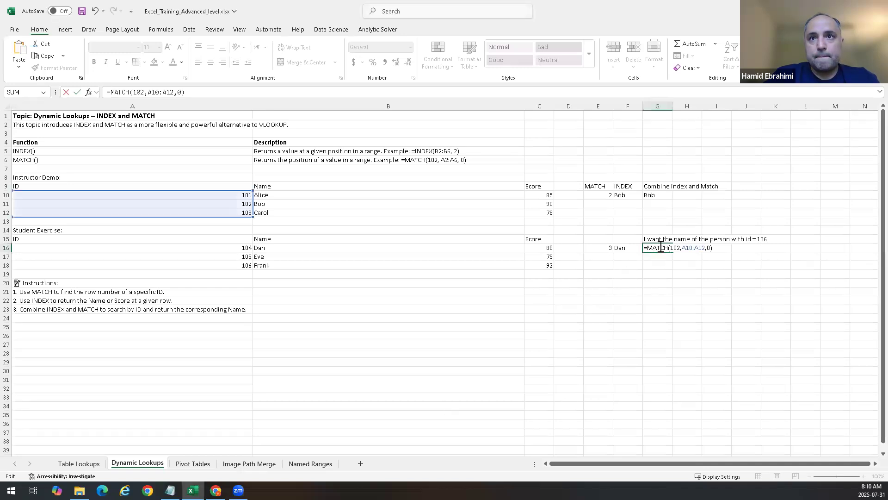
key("ctrl+a")
key("BackSpace")
key("ctrl+v")
key("BackSpace")
key("BackSpace")
key("BackSpace")
key("BackSpace")
key("BackSpace")
key("BackSpace")
key("BackSpace")
key("BackSpace")
key("BackSpace")
key("BackSpace")
key("BackSpace")
key("BackSpace")
key("BackSpace")
key("BackSpace")
key("BackSpace")
key("BackSpace")
key("BackSpace")
key("BackSpace")
key("BackSpace")
key("BackSpace")
type("=I")
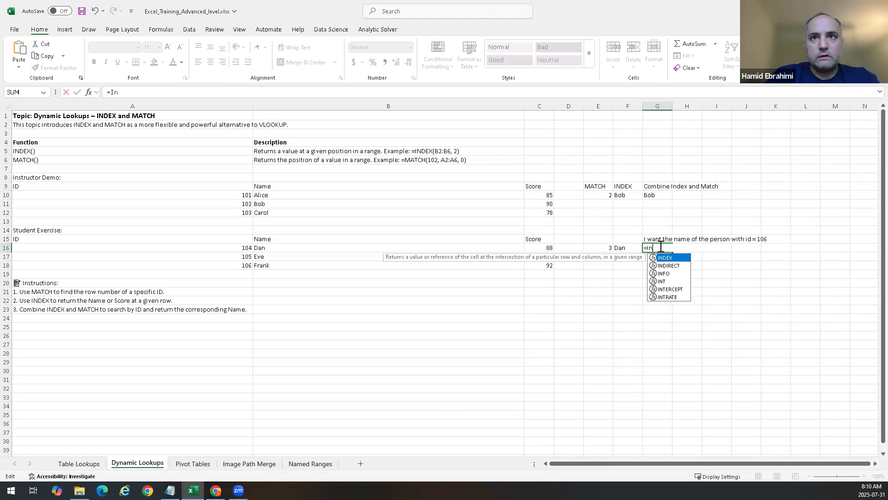
type("NDEX(")
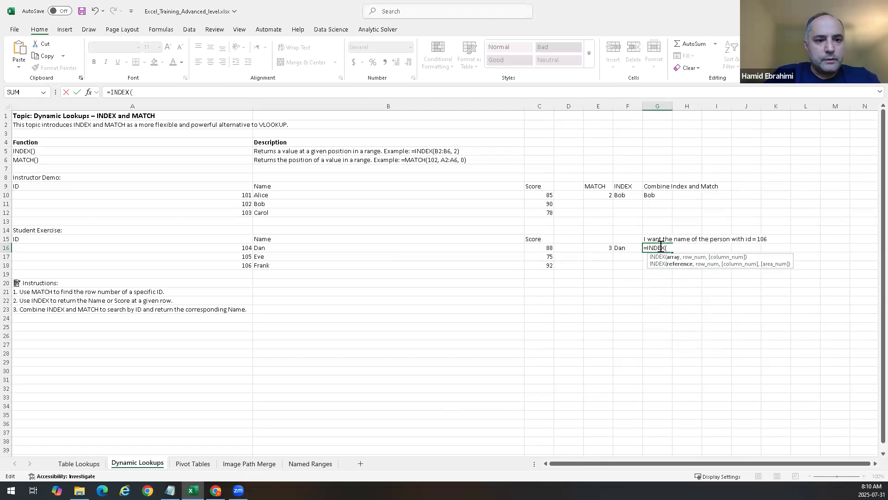
type("B16:")
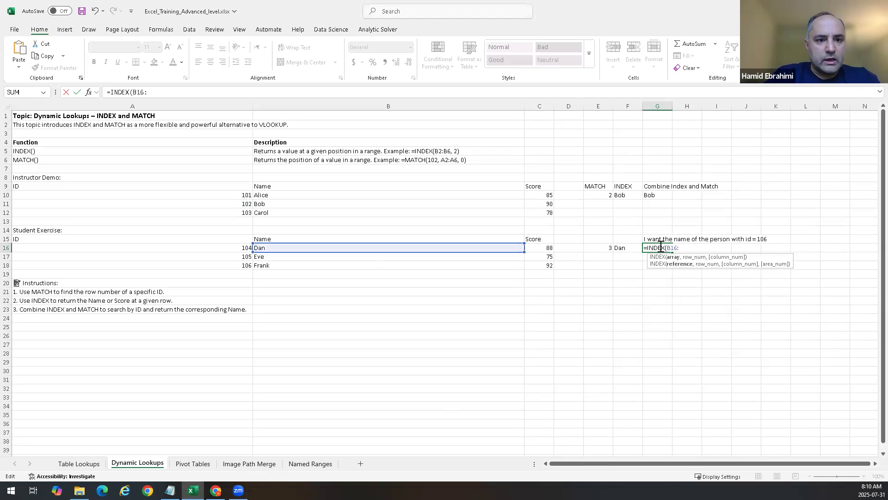
type("B18, Match")
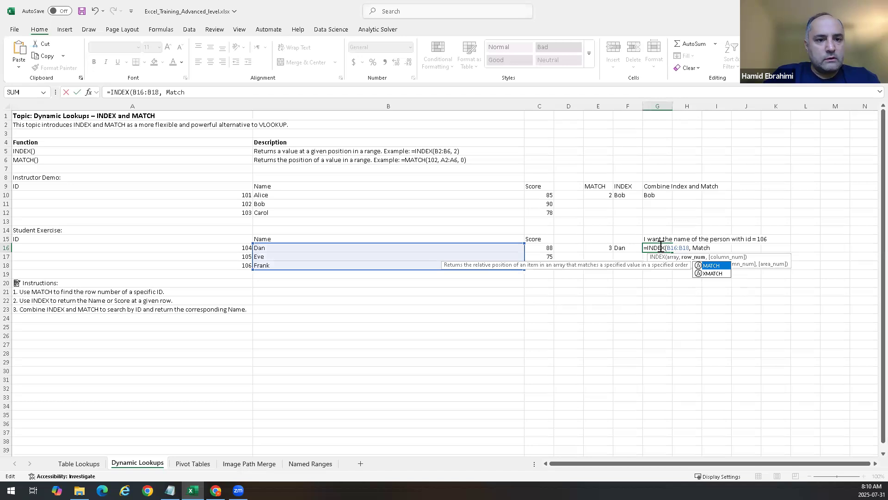
type("(106, A1")
type("6")
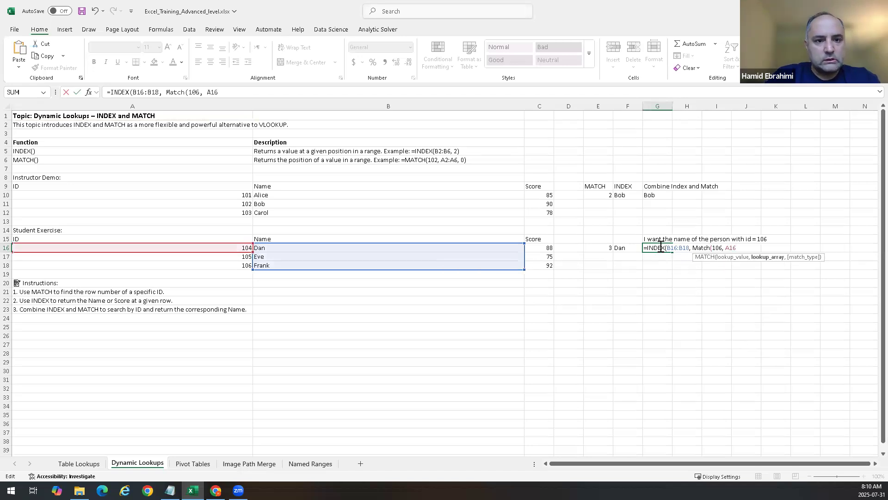
type(":A18,0")
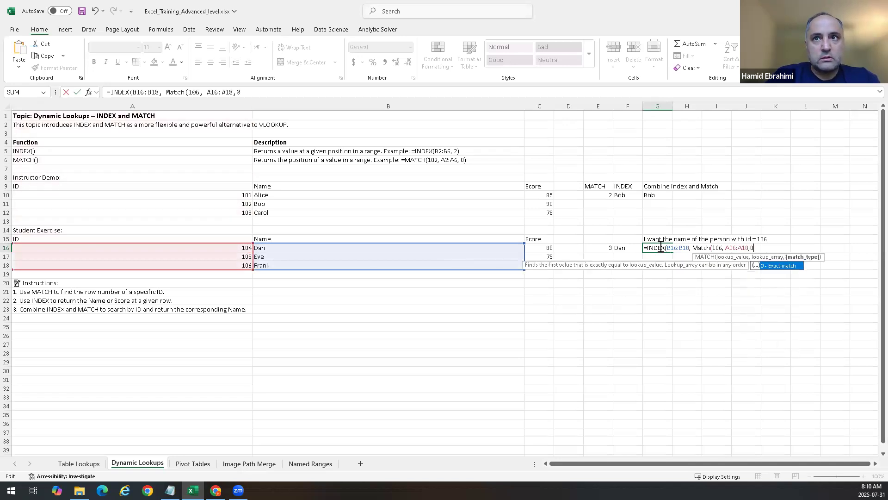
type("))")
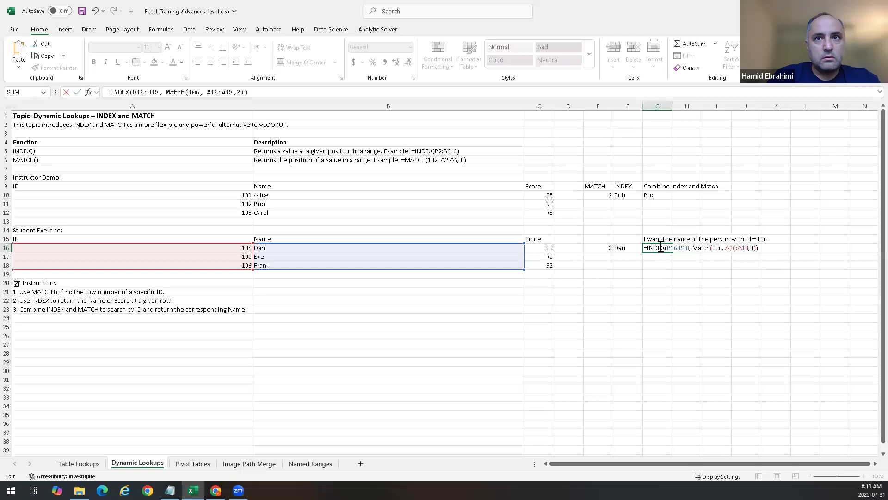
key("Return")
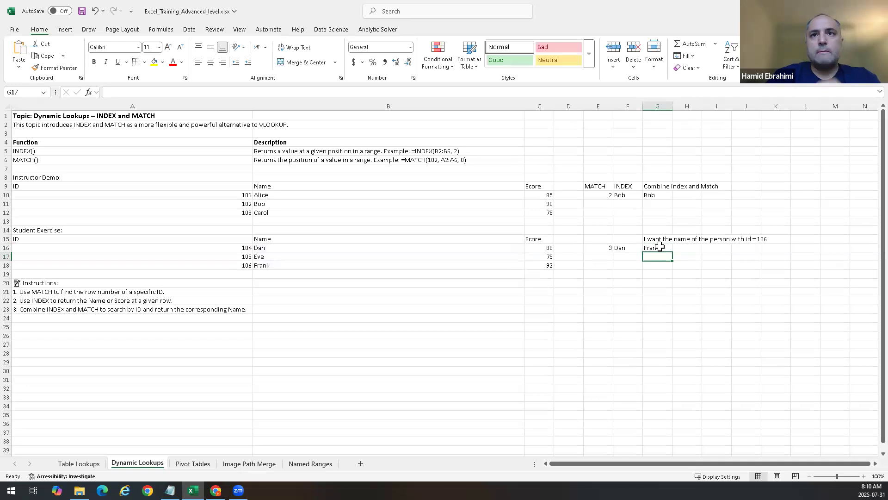
left_click(659, 246)
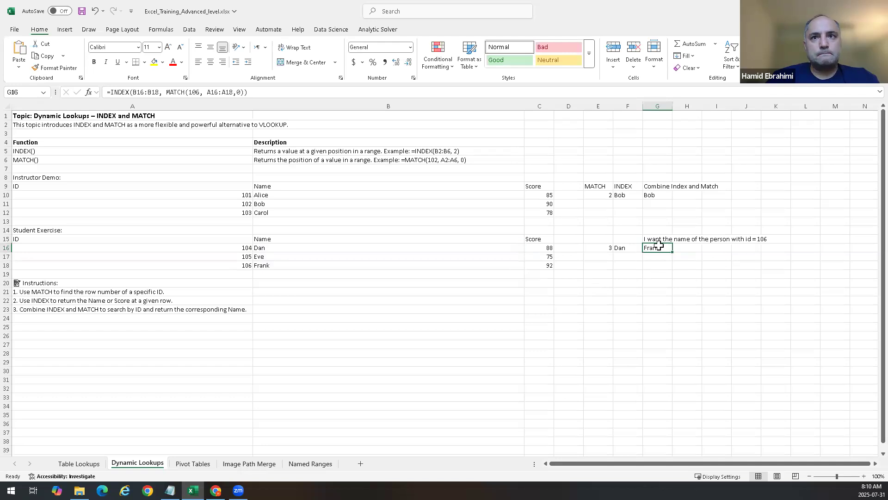
Step: Replace the MATCH expression in G16's formula with the row number 3
double_click(657, 247)
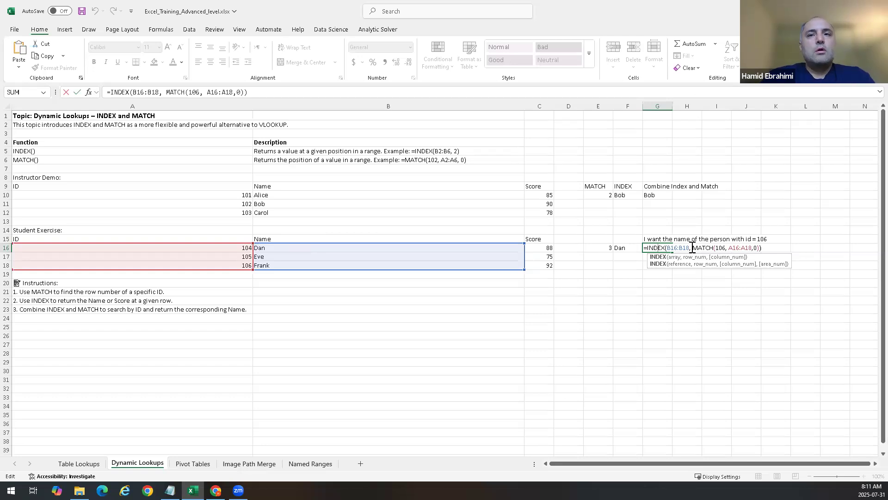
left_click_drag(692, 247, 759, 245)
key("ctrl+c")
key("BackSpace")
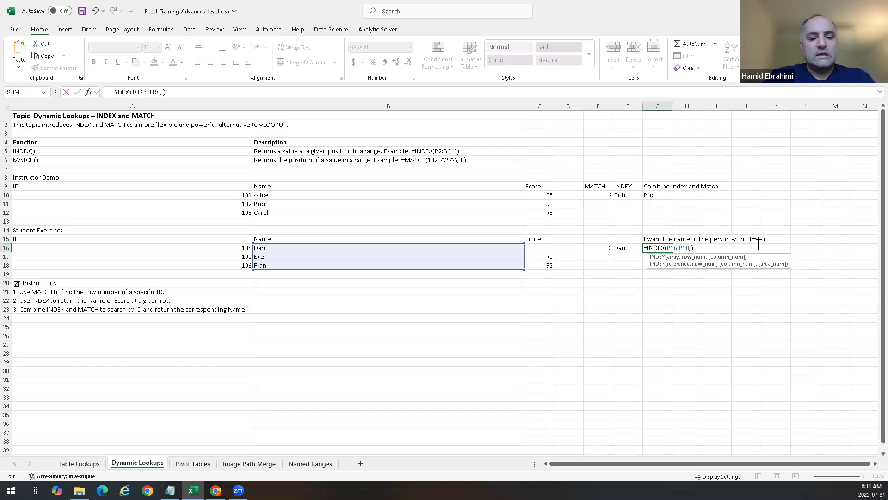
type("3")
key("Return")
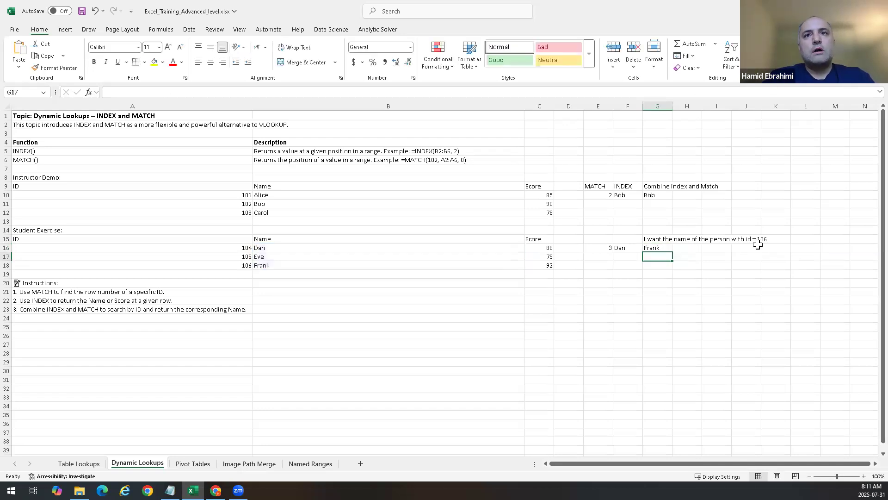
Step: Put MATCH(106, A16:A18,0) back into G16's INDEX formula as the row argument
key("Up")
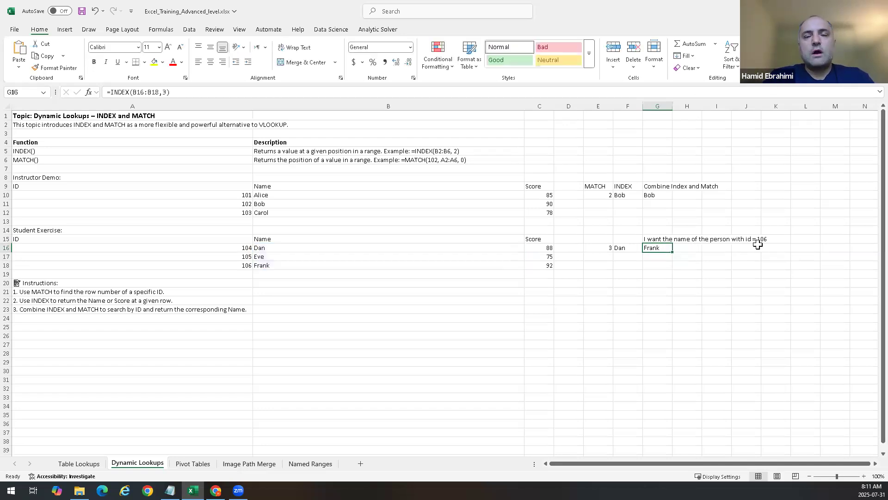
double_click(657, 248)
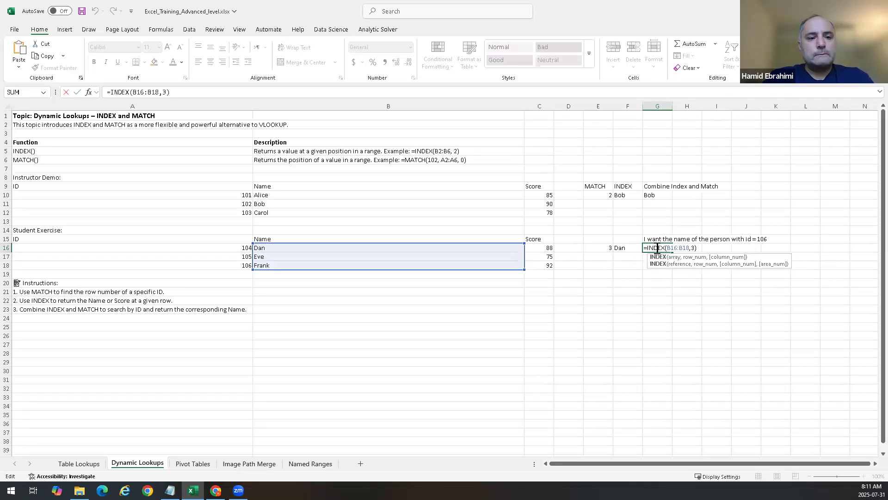
left_click(693, 248)
key("Delete")
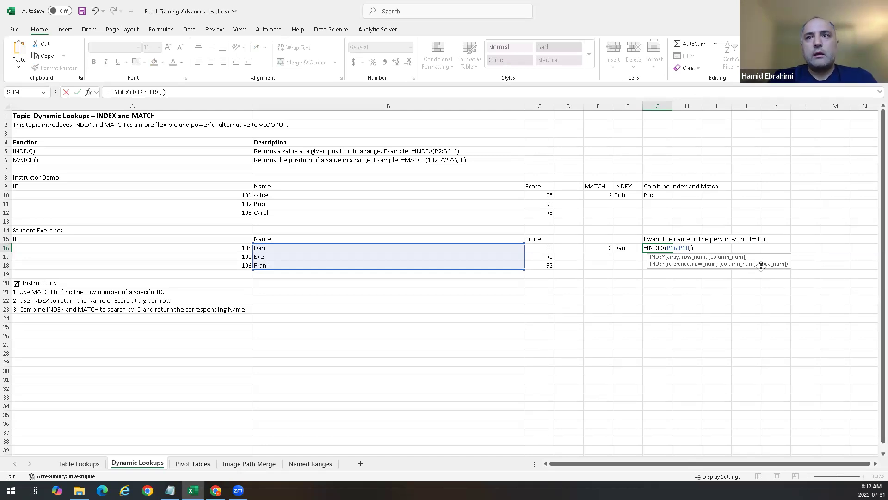
key("ctrl+v")
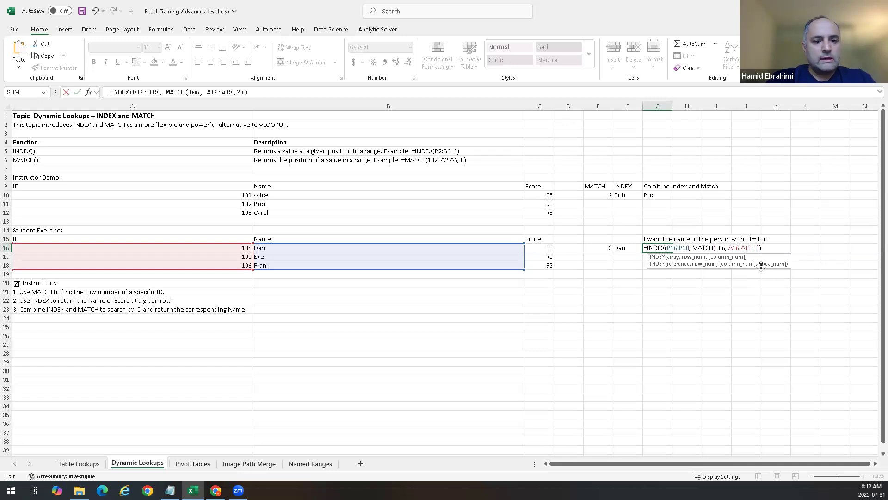
key("Return")
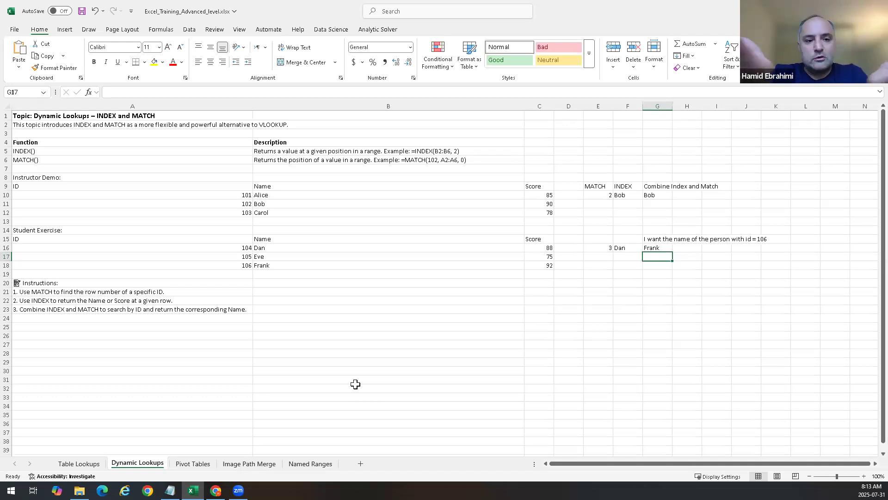
Step: Inspect the formulas in G16 and in the neighbouring MATCH and INDEX cells
left_click(659, 248)
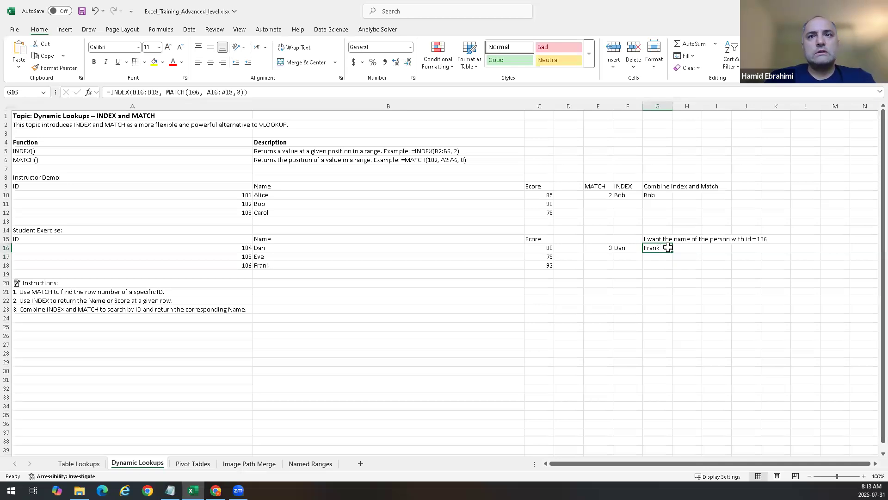
double_click(660, 248)
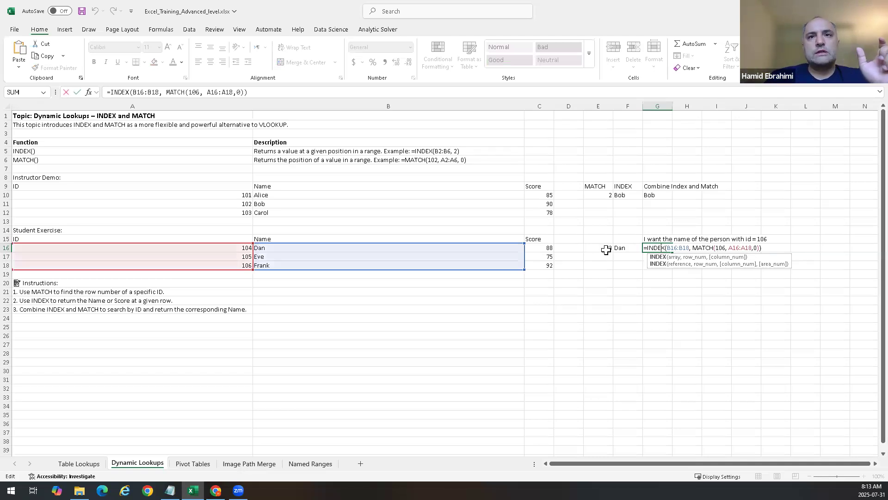
key("Escape")
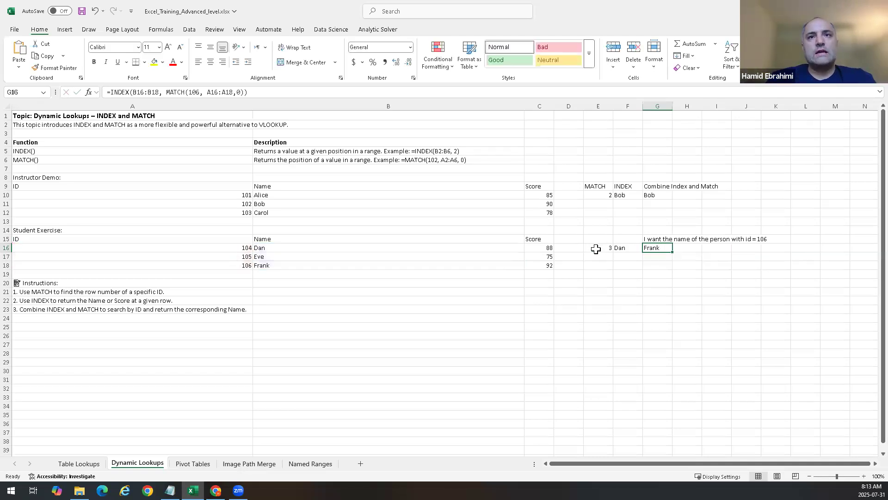
double_click(596, 248)
double_click(635, 249)
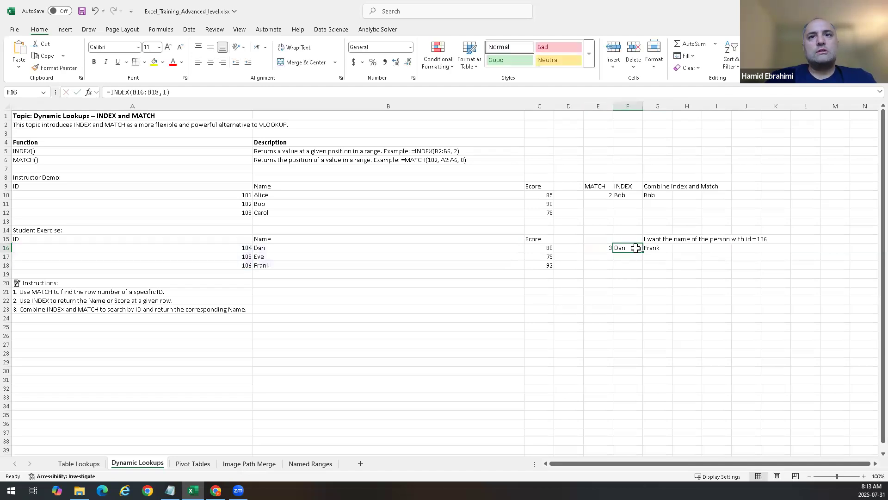
key("Escape")
Step: Swap G16's MATCH argument for the row number 3 once more, highlighting the B16:B18 range first
double_click(664, 249)
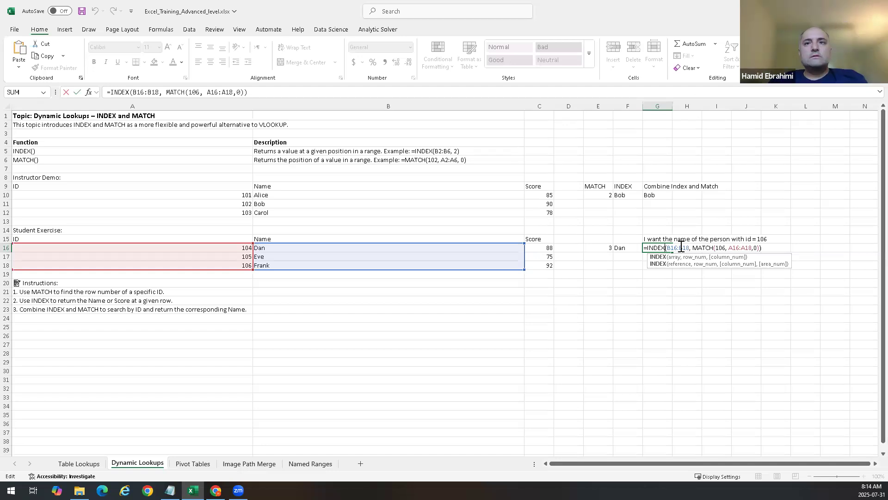
left_click_drag(667, 248, 689, 247)
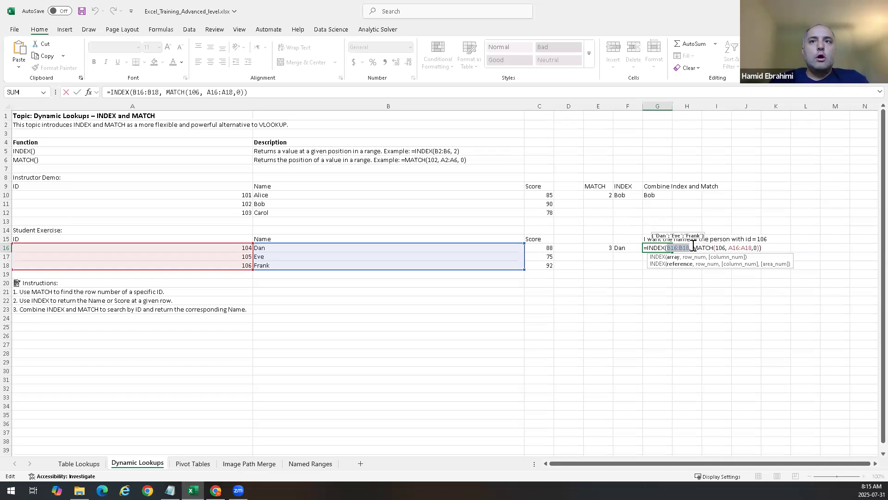
left_click_drag(692, 248, 760, 244)
key("ctrl+c")
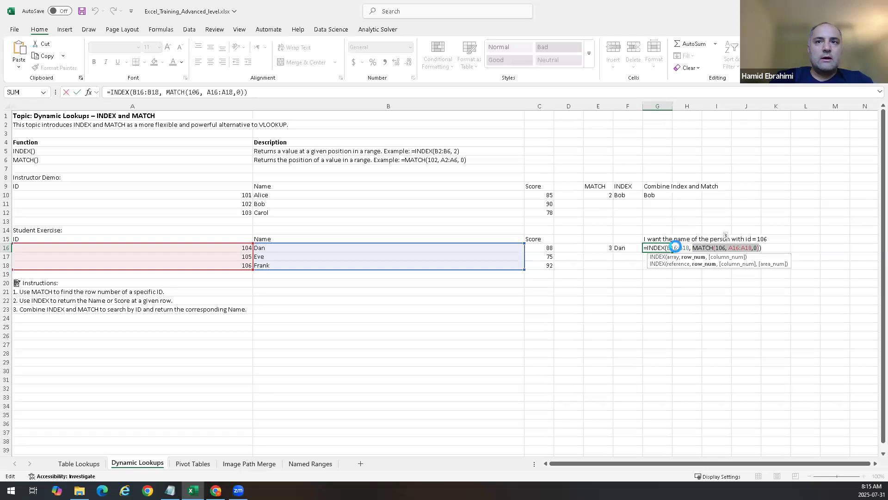
key("Delete")
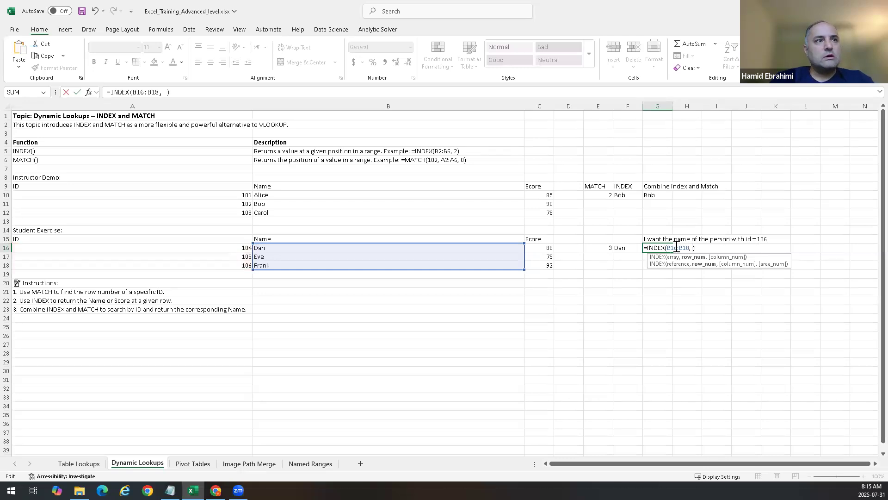
type("3")
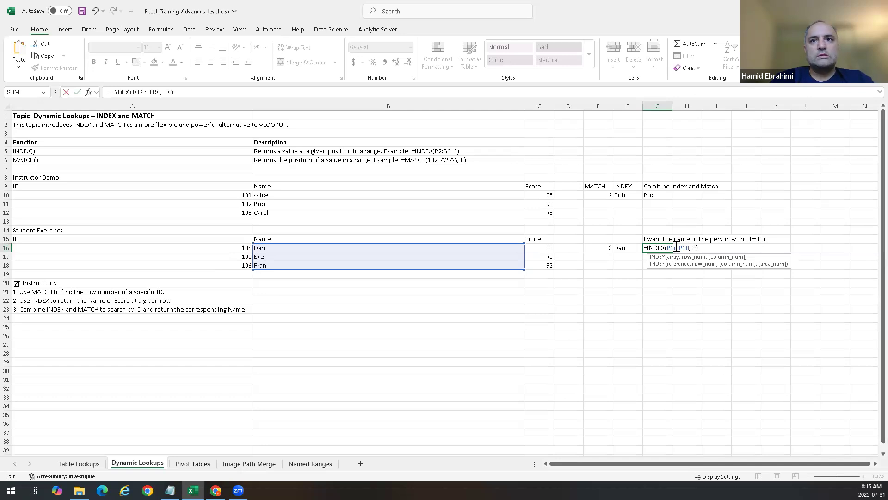
key("Return")
type("=")
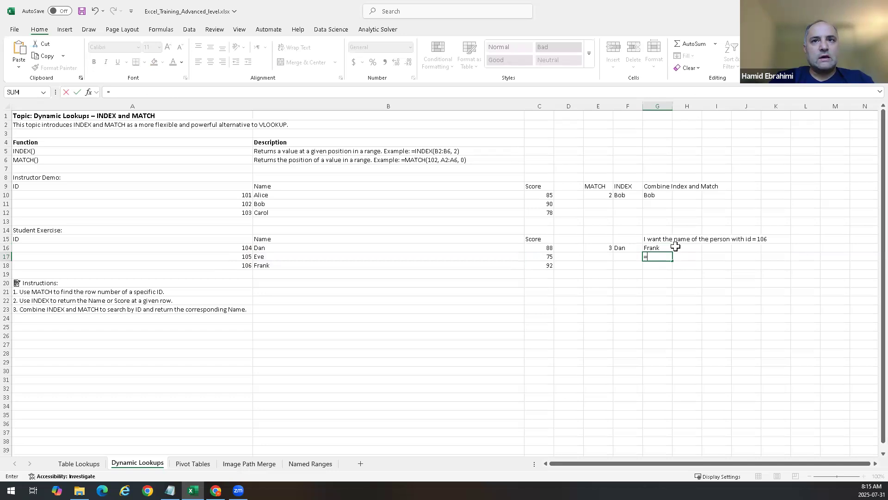
key("Escape")
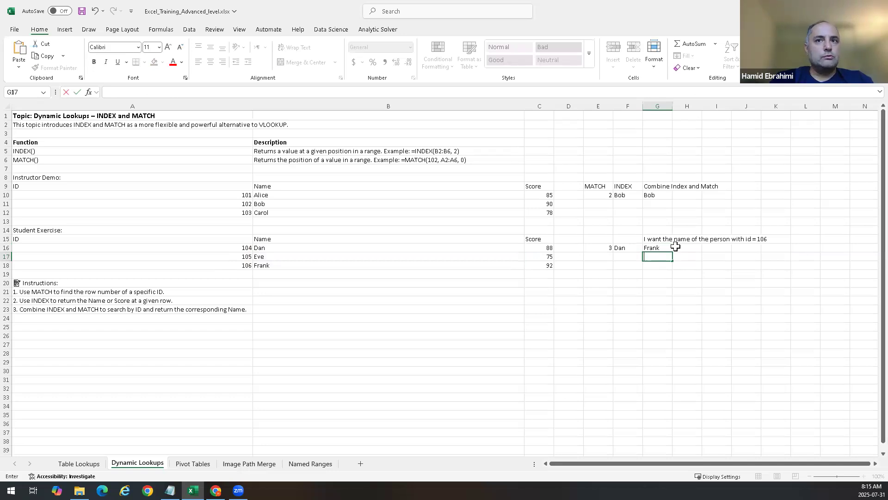
Step: Restore G16 to =INDEX(B16:B18, MATCH(106, A16:A18,0))
left_click(664, 247)
double_click(665, 247)
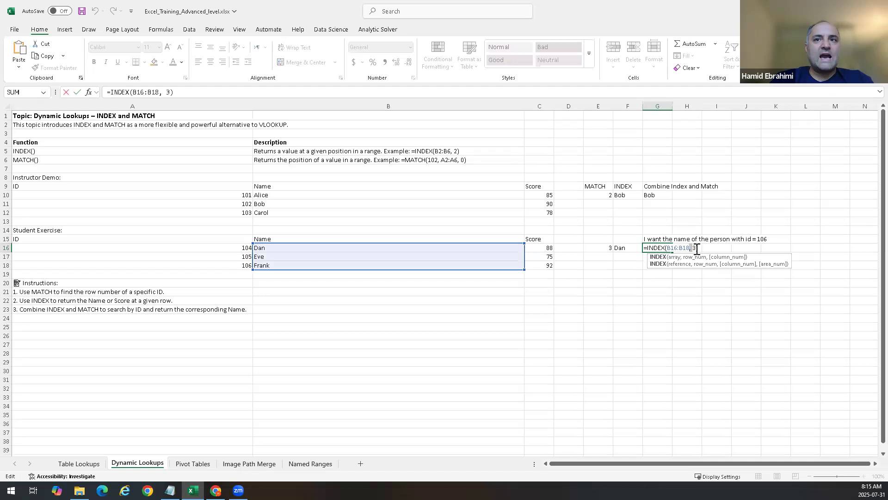
double_click(696, 248)
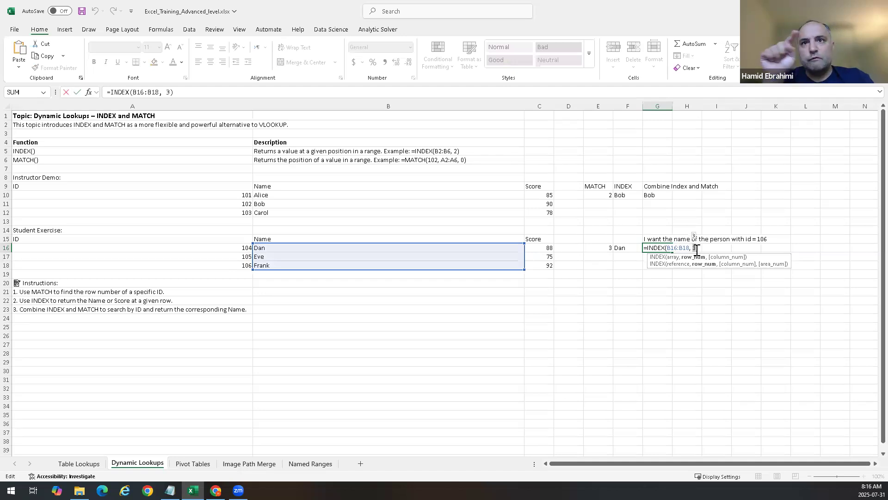
key("BackSpace")
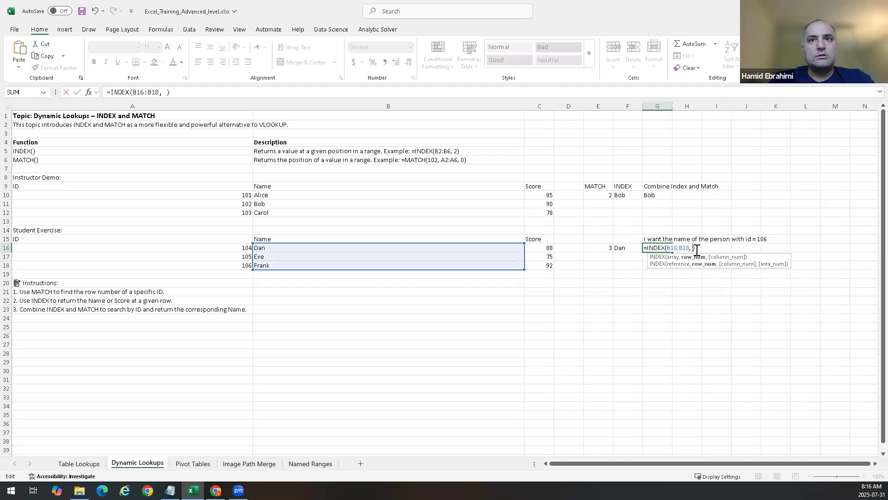
key("ctrl+v")
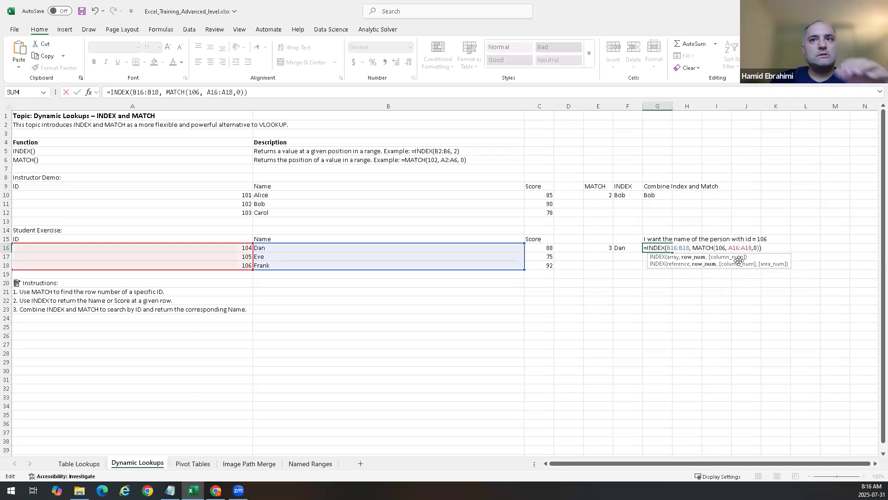
key("Return")
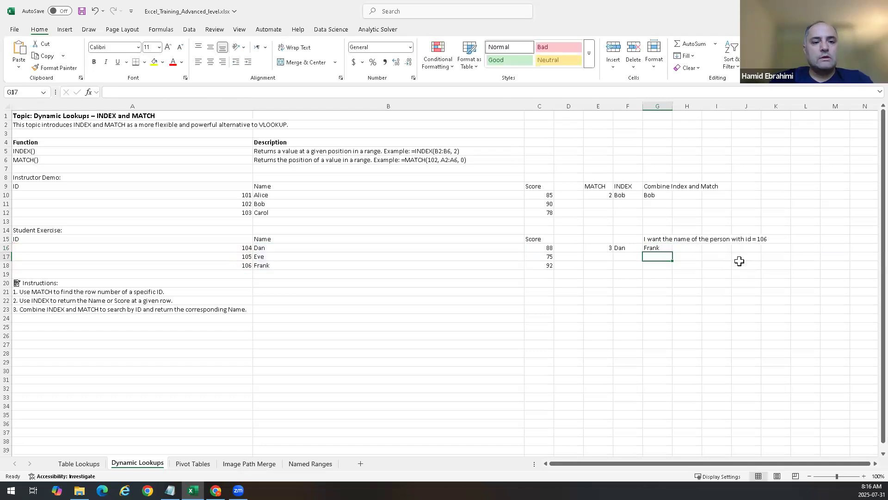
key("Up")
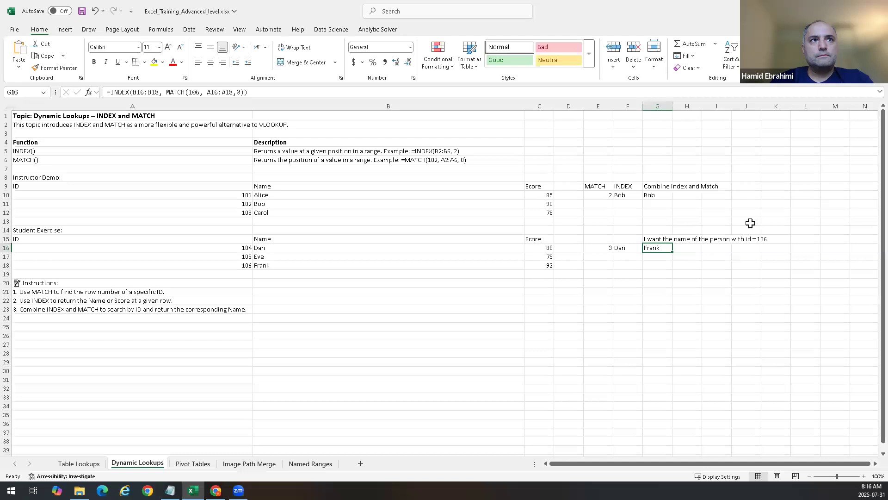
double_click(655, 249)
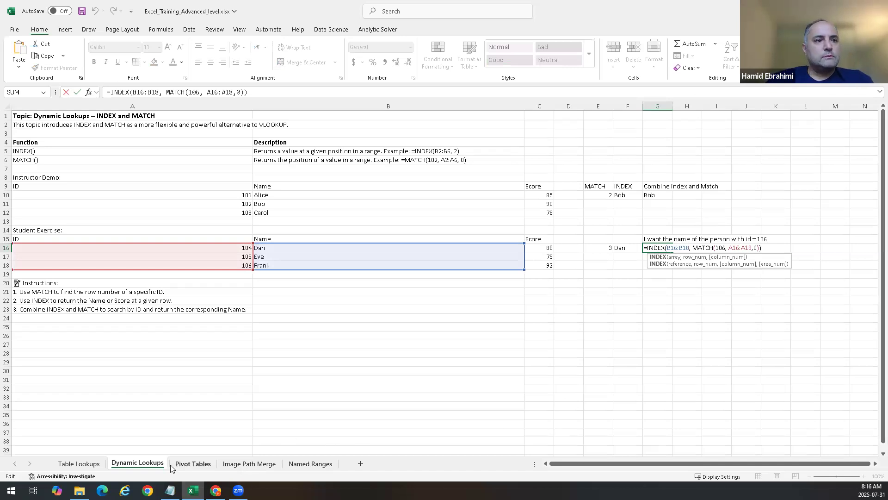
Step: On the Pivot Tables sheet, insert a PivotTable from range A9:C13, placed on the existing worksheet at F6
left_click(192, 464)
left_click(548, 327)
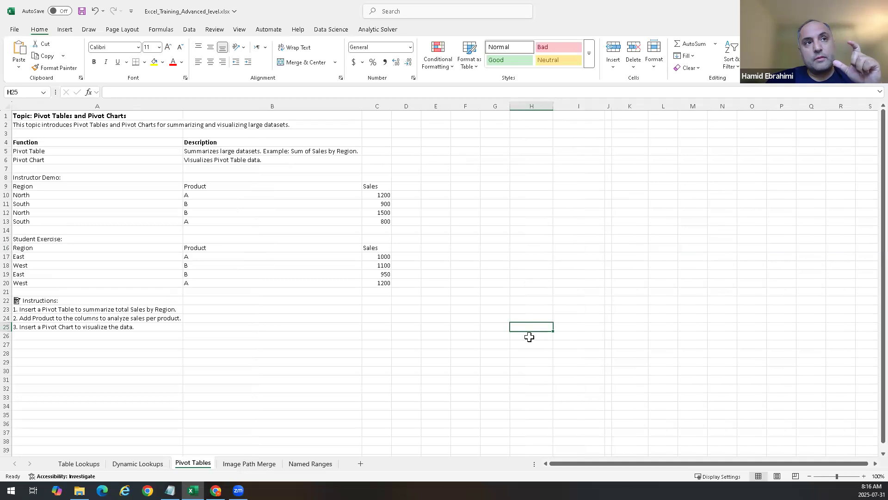
left_click(476, 159)
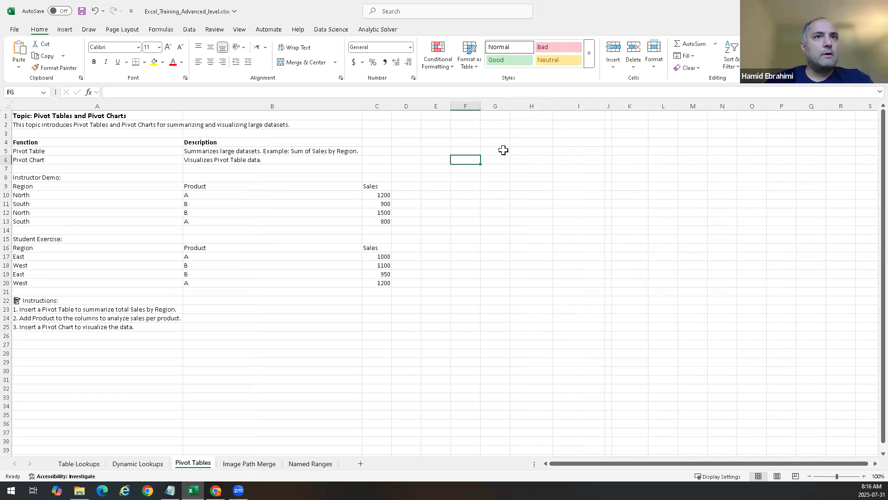
left_click(71, 31)
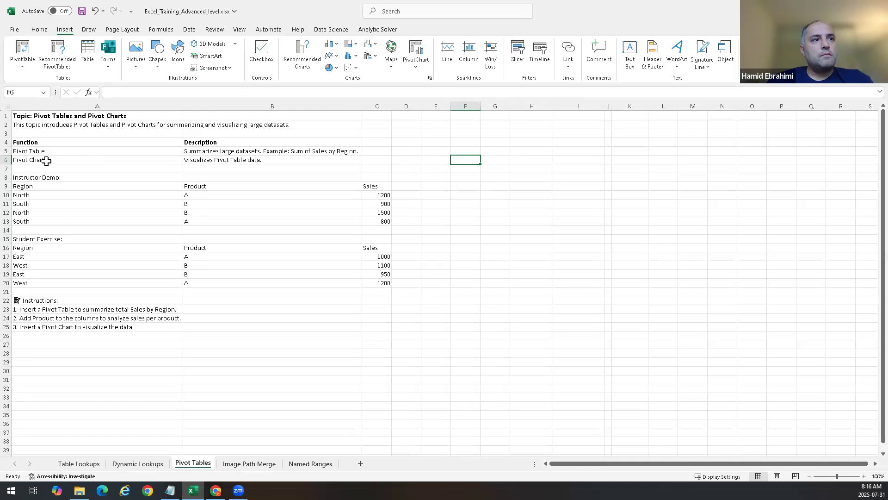
left_click(21, 67)
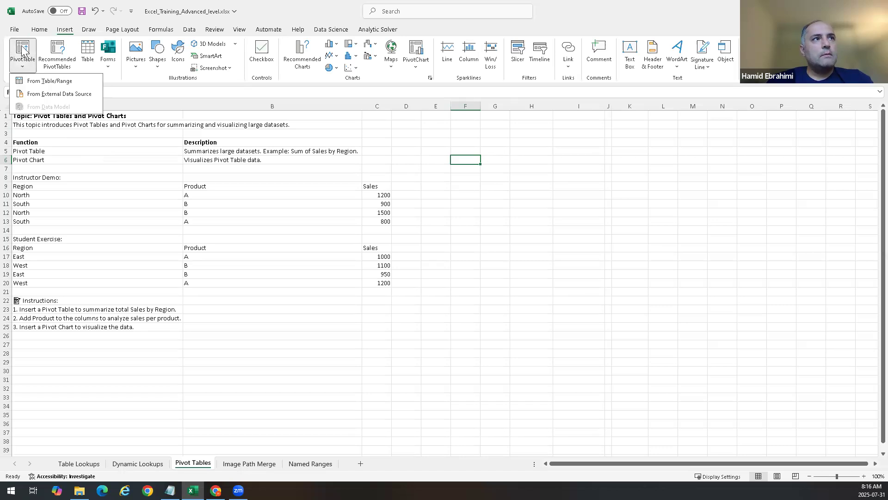
left_click(23, 50)
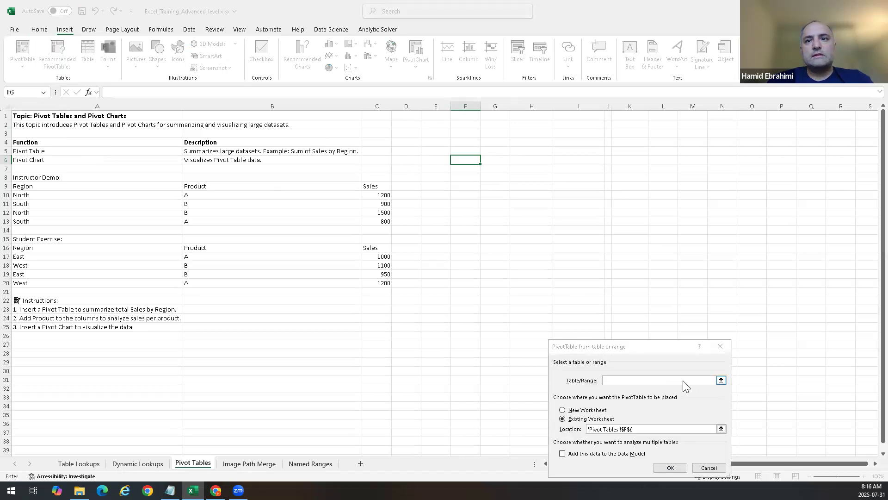
left_click(721, 380)
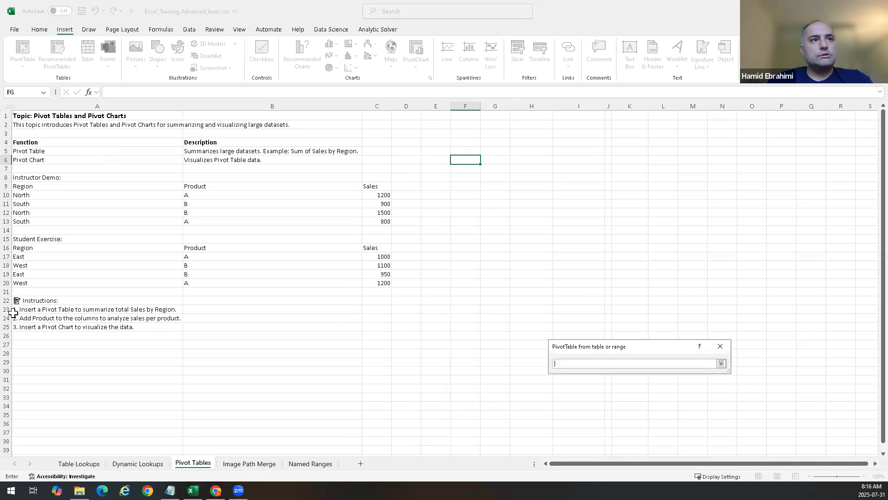
left_click_drag(28, 186, 368, 218)
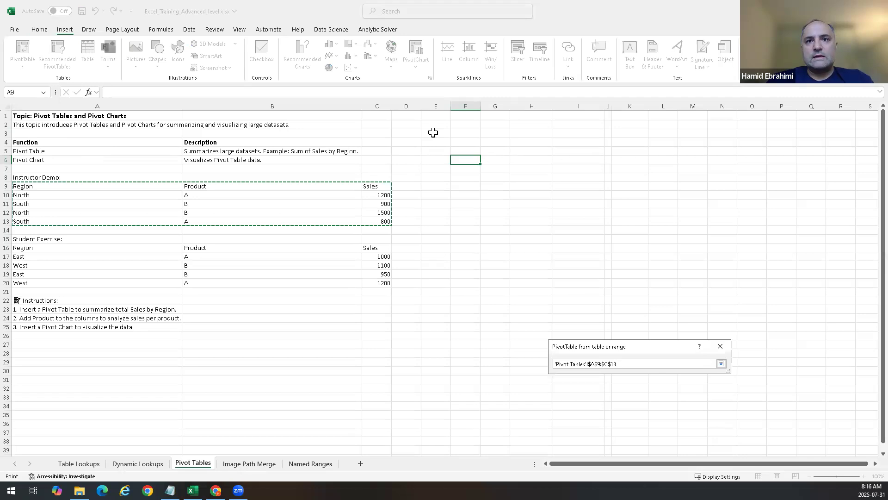
key("Return")
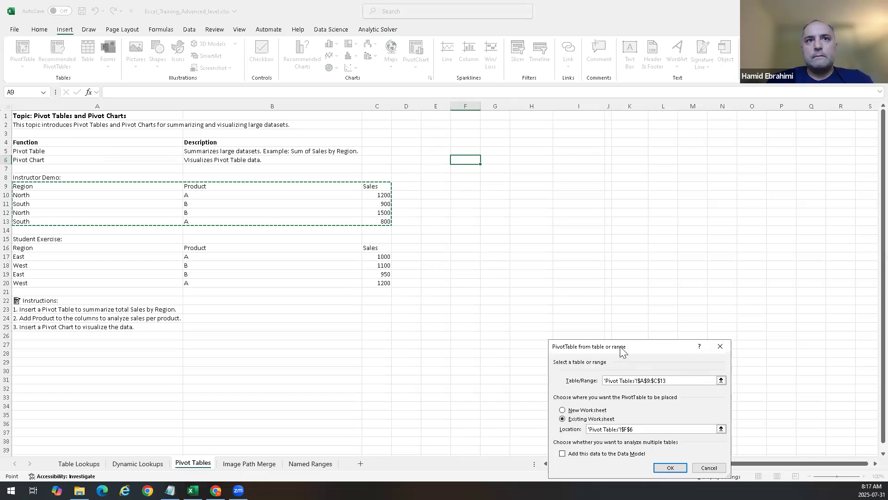
left_click_drag(622, 352, 584, 235)
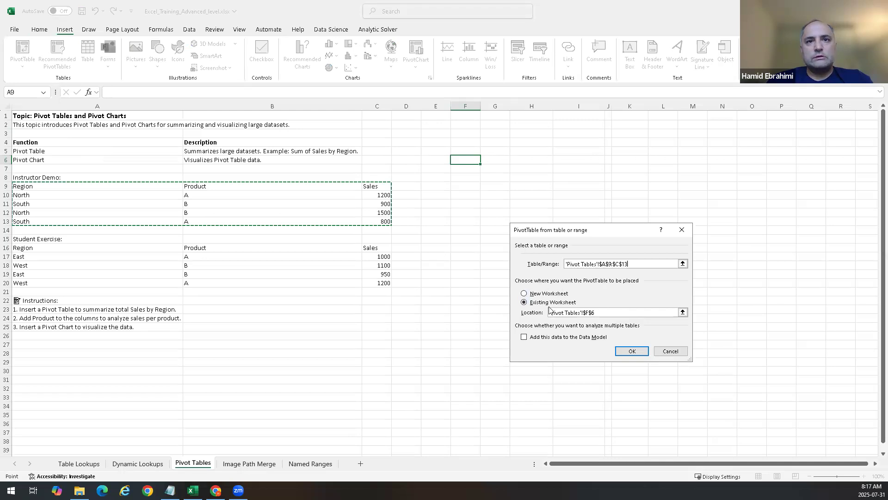
left_click(625, 347)
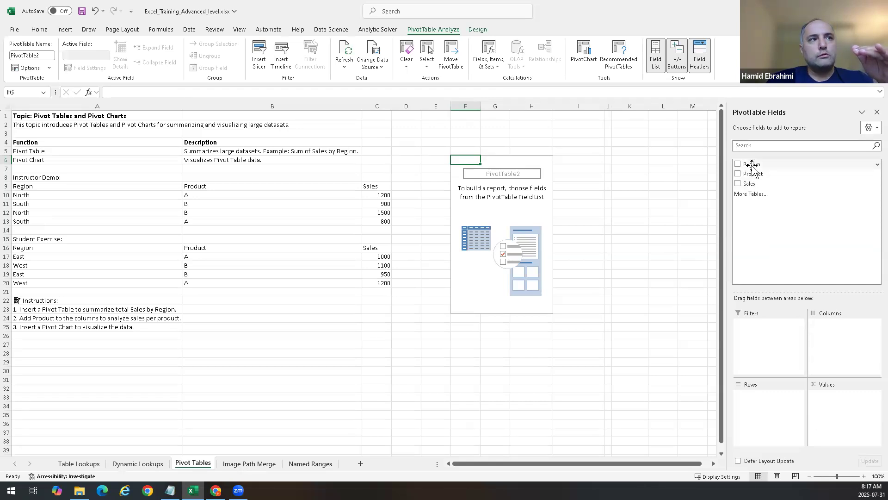
Step: Add Region to the PivotTable rows and Sales to its values
left_click_drag(752, 165, 772, 421)
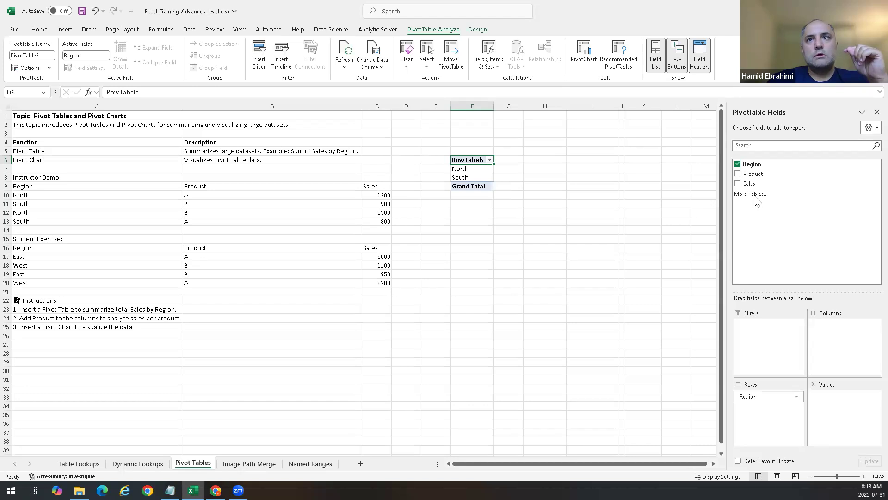
left_click_drag(752, 185, 860, 416)
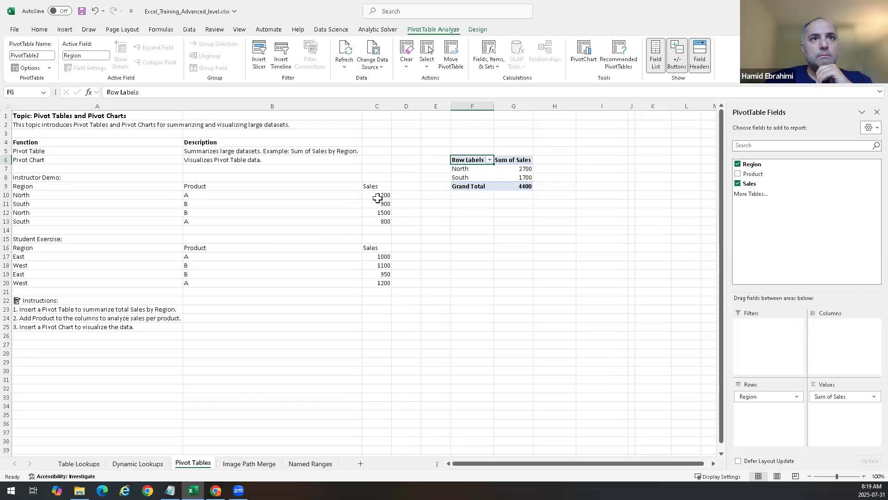
Step: Compare the source Sales values for North and South with the PivotTable totals
left_click(378, 198)
left_click(384, 214)
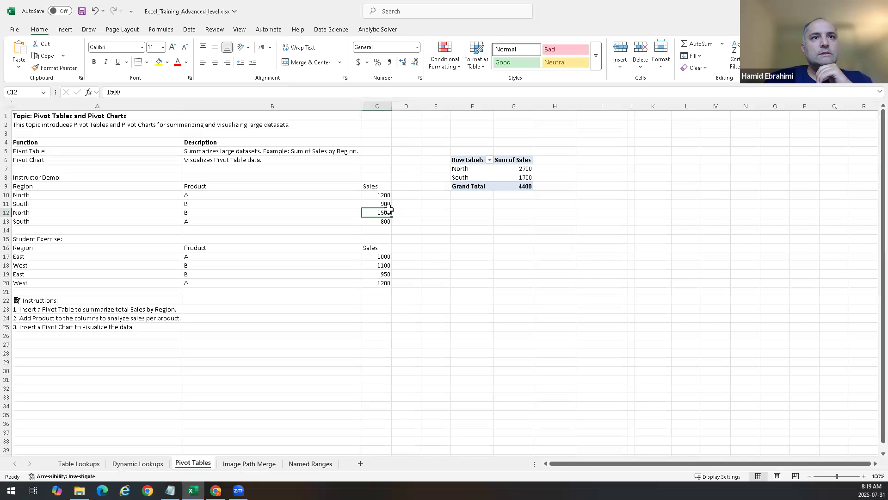
left_click(383, 229)
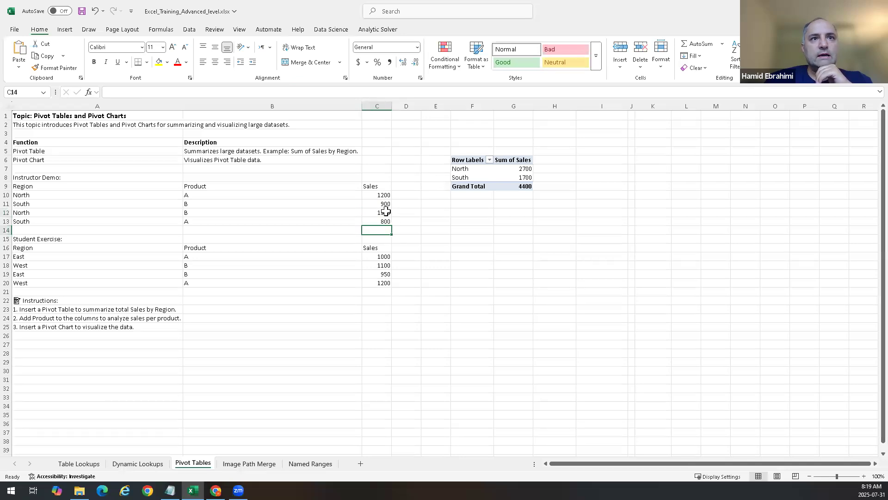
left_click(386, 204)
left_click(387, 220)
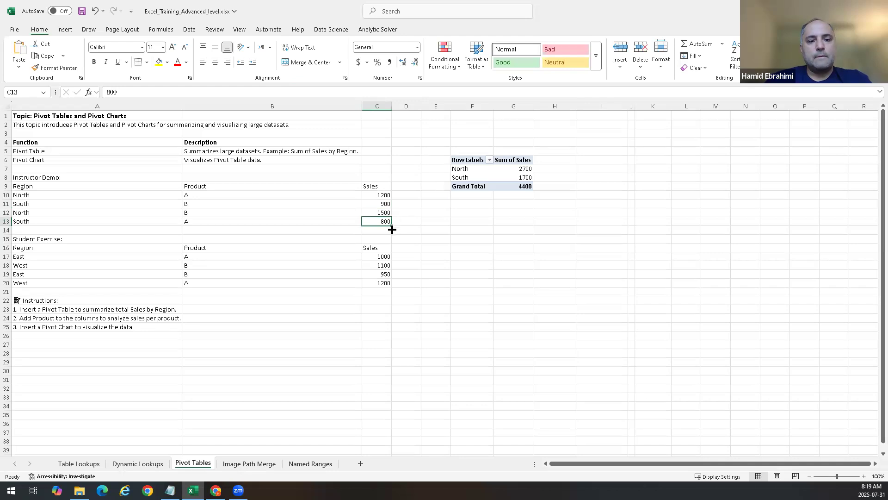
key("alt+Tab")
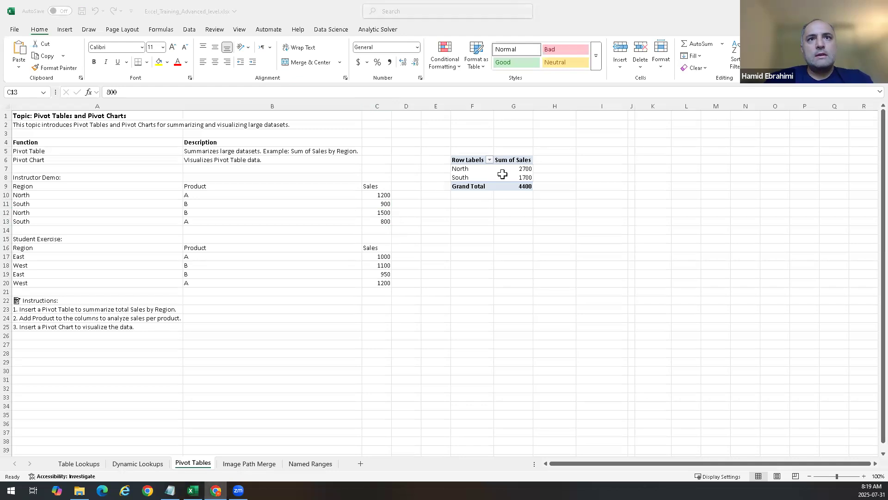
key("alt+Tab")
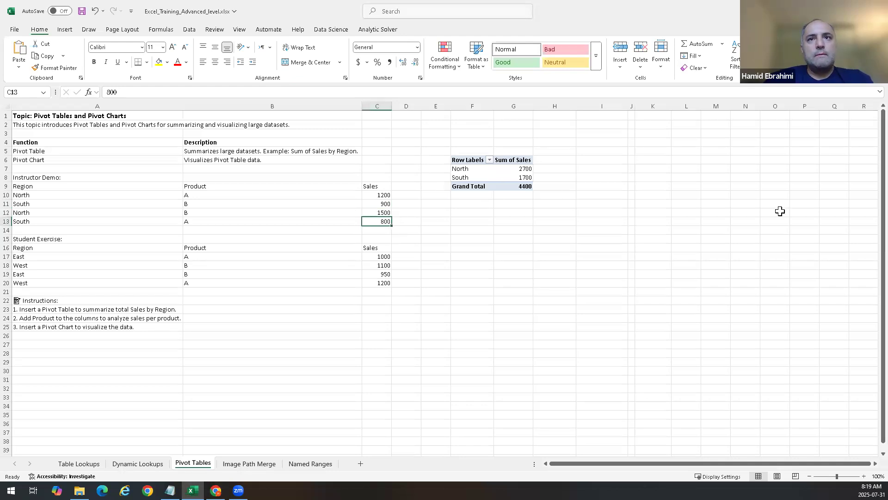
Step: Add Product as a report filter and filter the PivotTable to product A
left_click(509, 176)
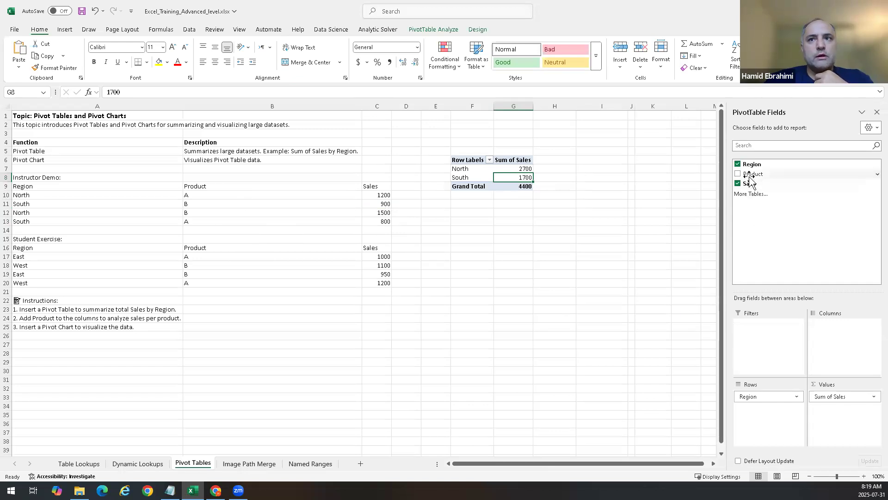
left_click_drag(750, 178, 773, 357)
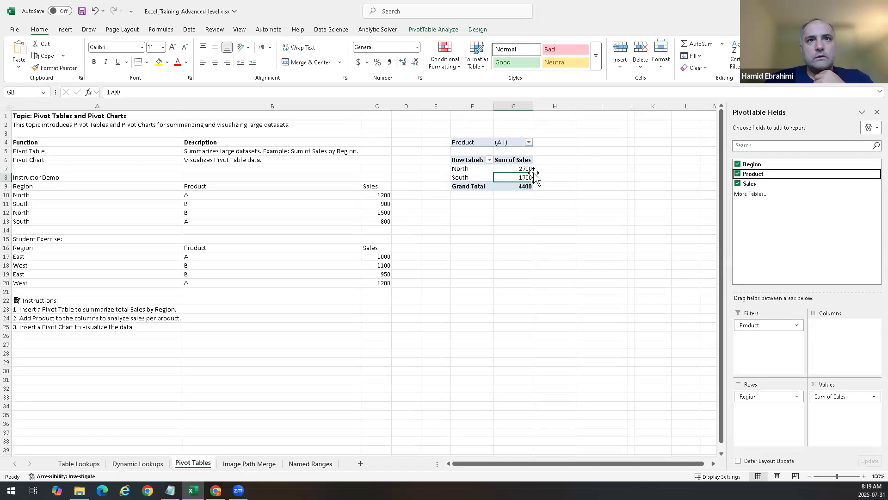
left_click(528, 143)
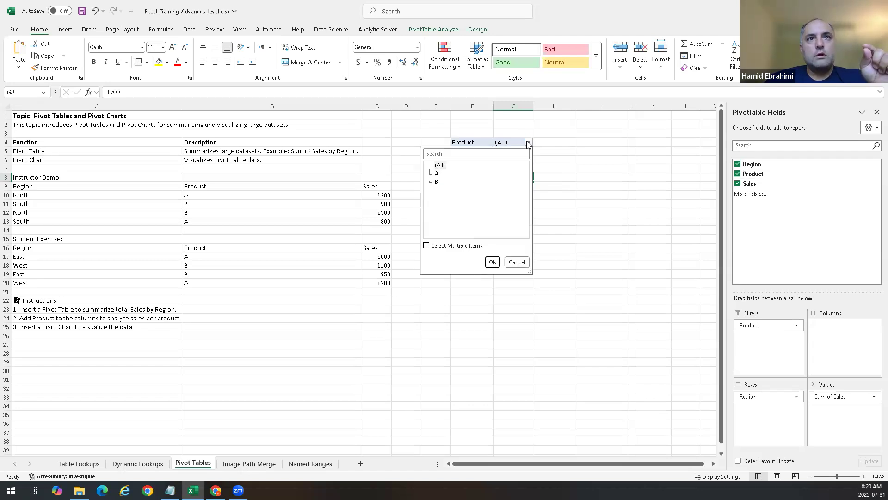
left_click(436, 174)
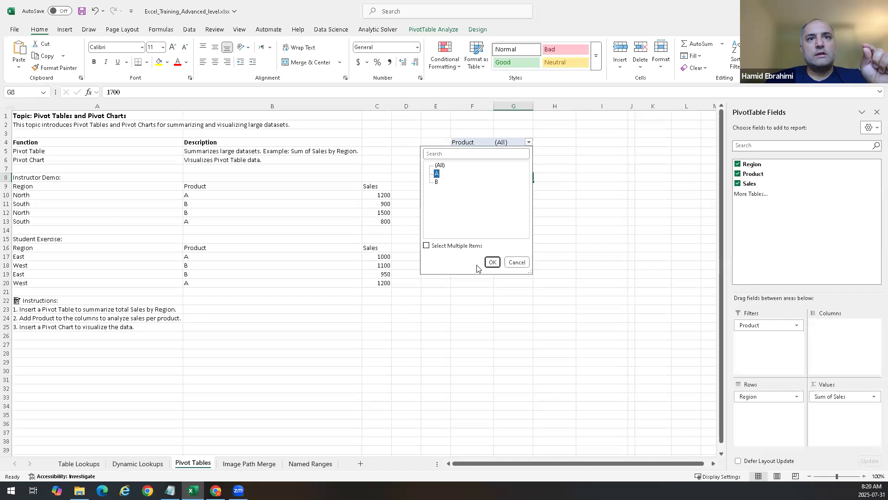
left_click(492, 263)
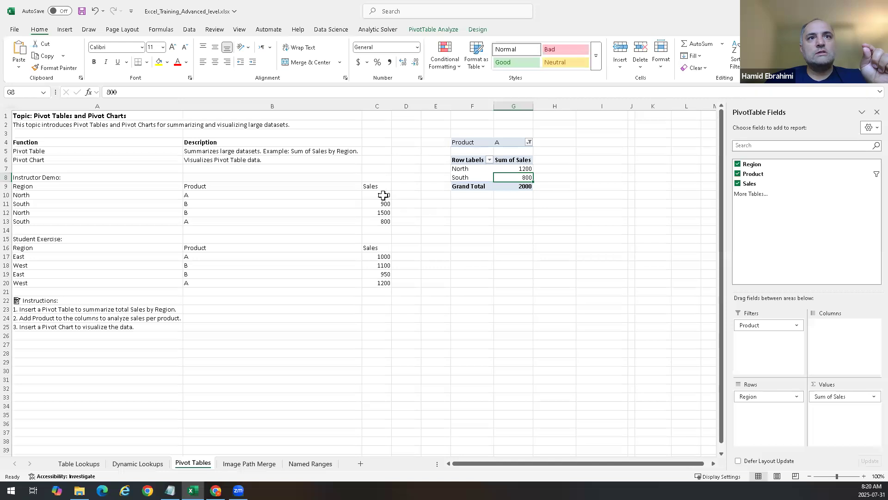
Step: Compare the filtered PivotTable values with the source Sales cells
left_click(517, 168)
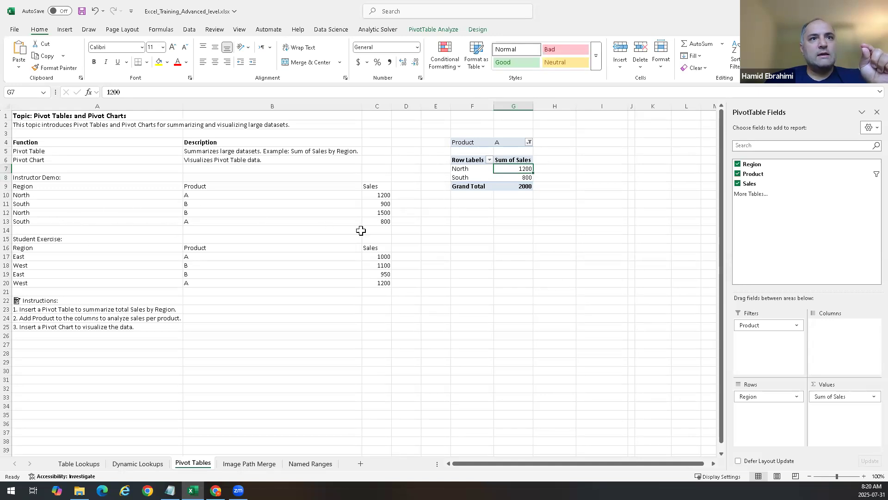
left_click(385, 222)
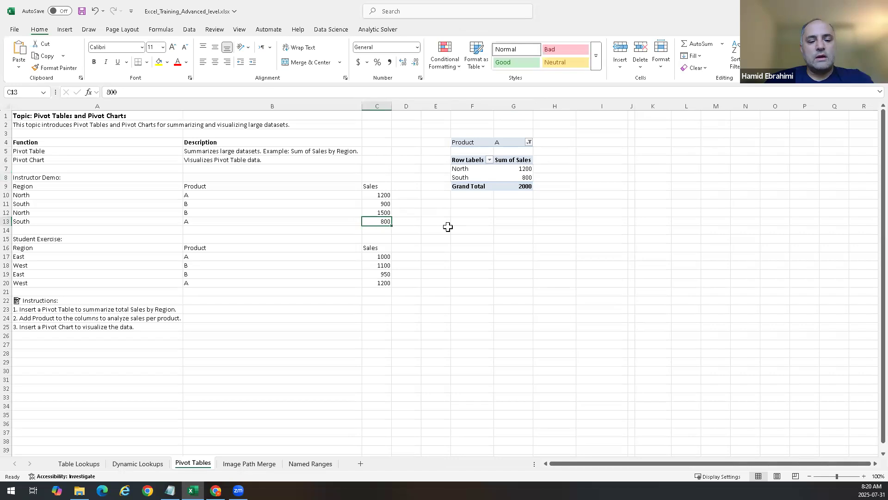
key("alt+Tab")
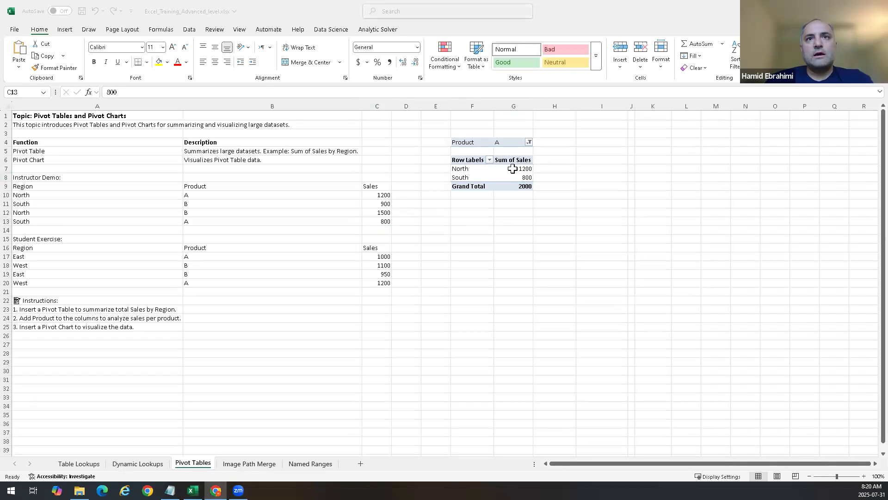
left_click(512, 169)
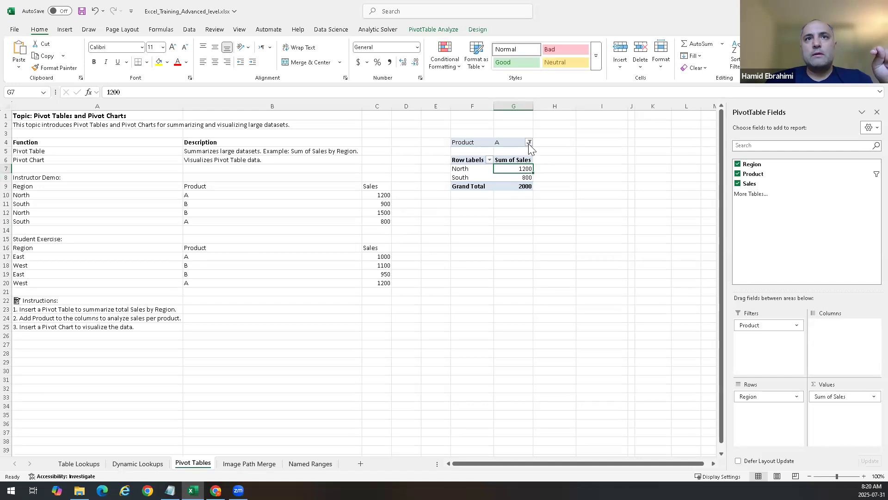
Step: Reset the Product filter to (All), then filter the PivotTable to product B
left_click(528, 143)
left_click(439, 165)
left_click(493, 262)
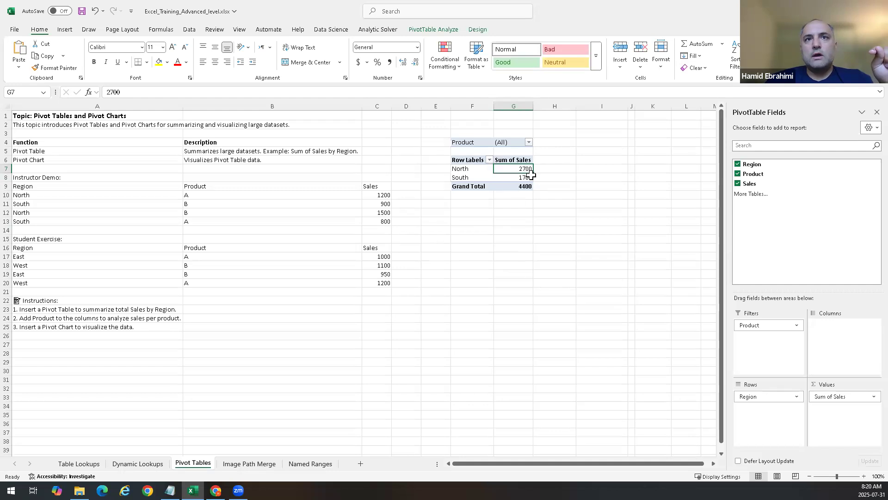
left_click(529, 143)
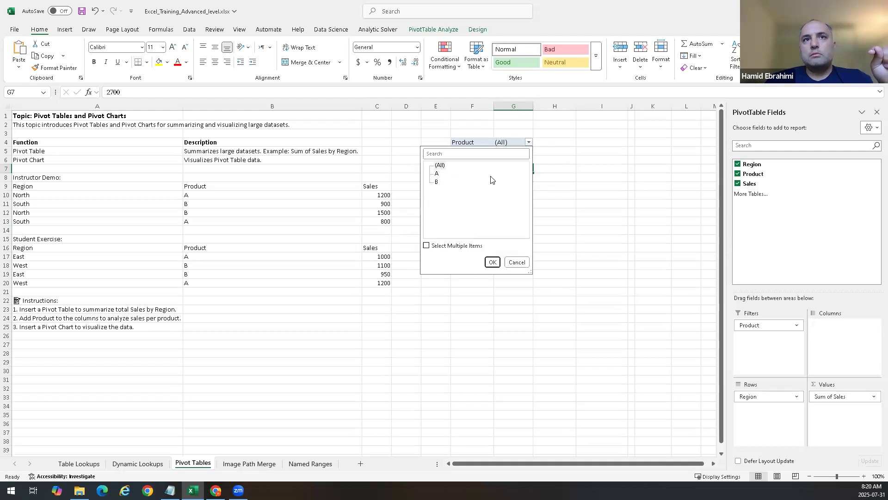
left_click(492, 262)
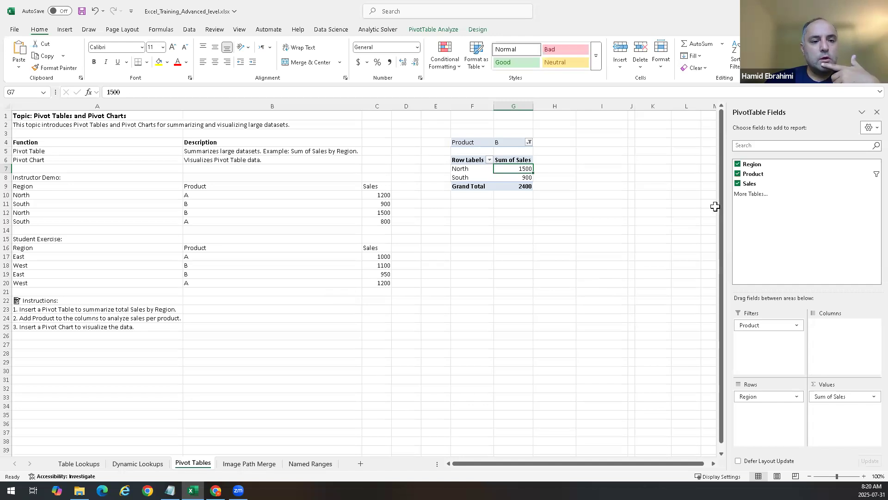
Step: Select and delete the whole PivotTable
left_click(644, 232)
left_click_drag(555, 125, 453, 234)
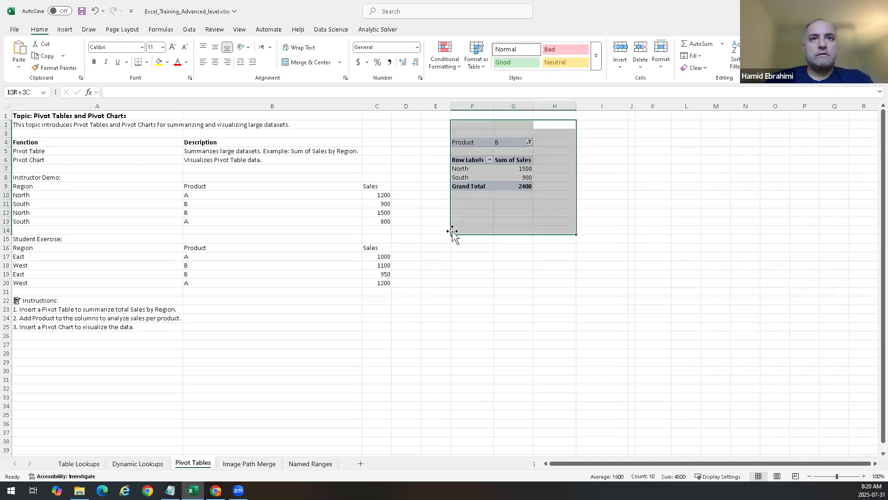
key("Delete")
left_click(559, 316)
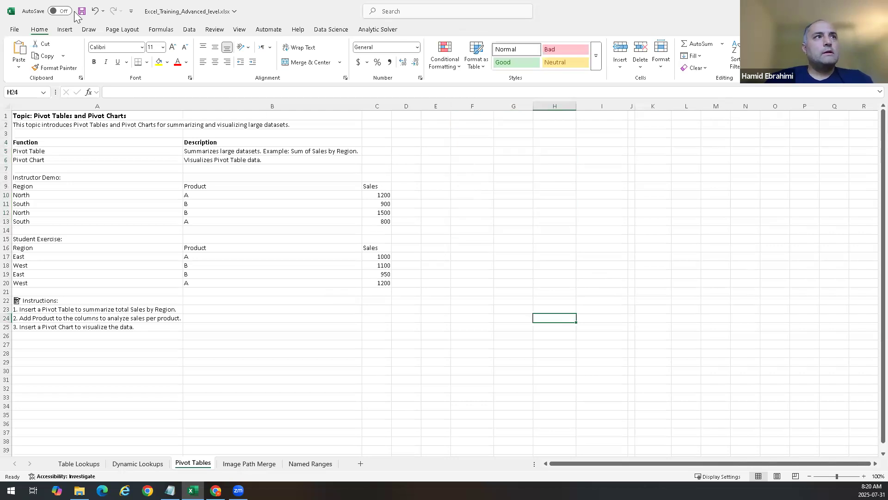
Step: Insert a PivotTable from the range A9:C13, placing it at H24 on the current sheet
left_click(73, 29)
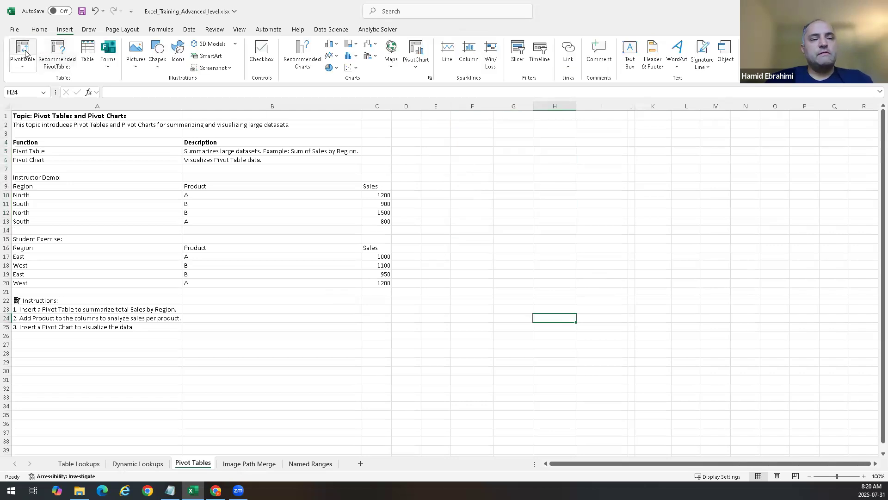
left_click(26, 53)
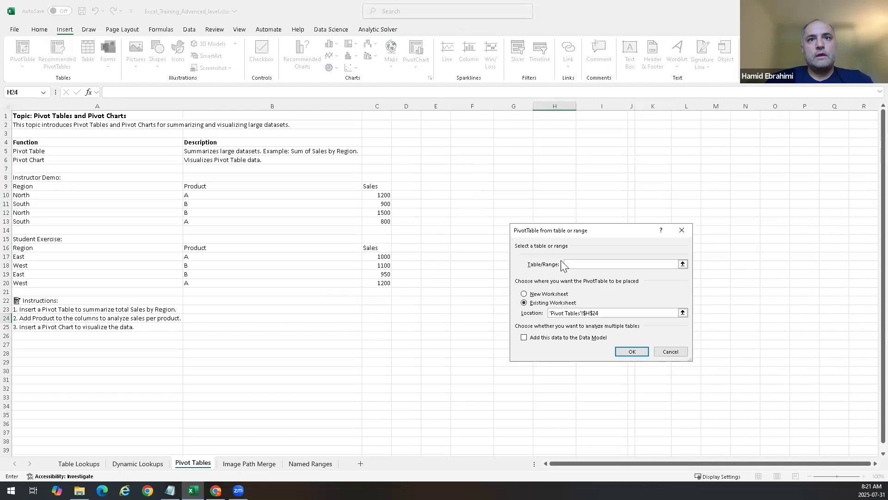
left_click(682, 263)
left_click(35, 188)
left_click_drag(205, 215, 370, 222)
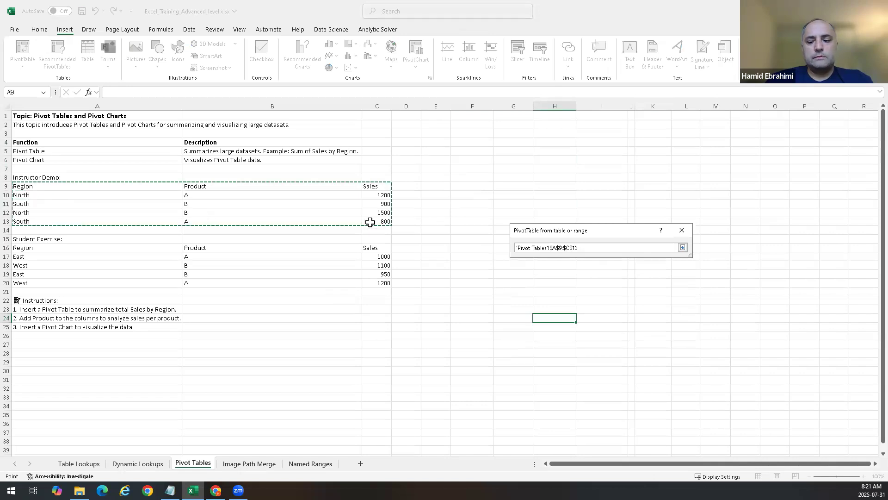
key("Return")
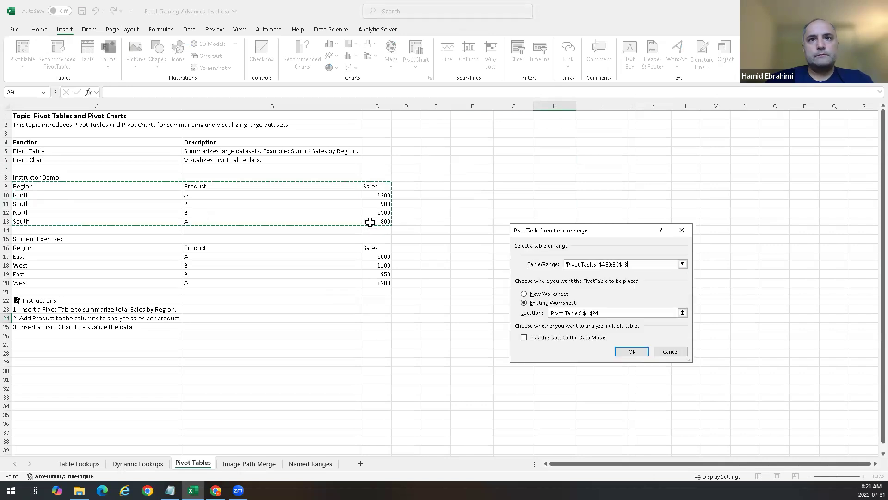
left_click(631, 352)
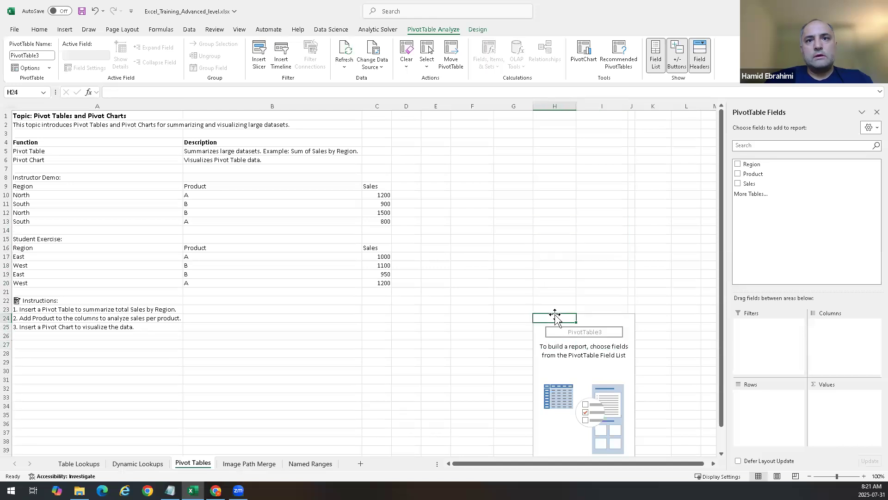
Step: Select the area holding the empty PivotTable and delete it
left_click(575, 345)
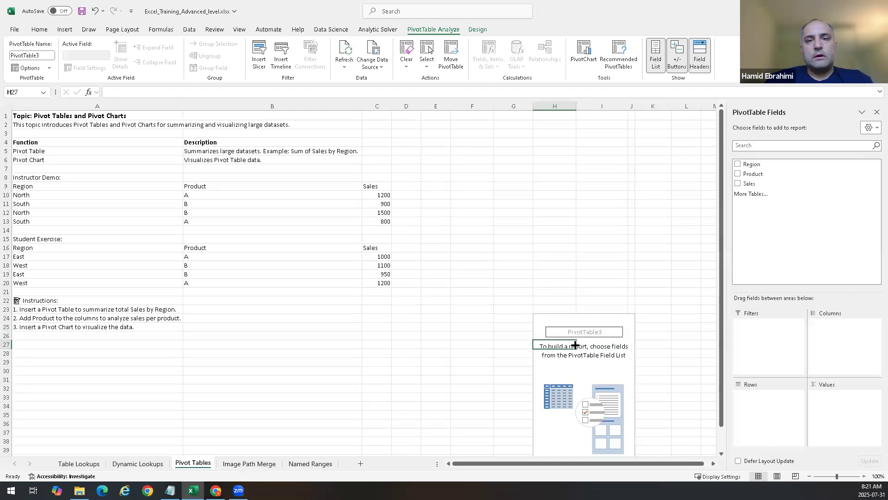
left_click(664, 212)
left_click_drag(686, 248, 521, 434)
key("Delete")
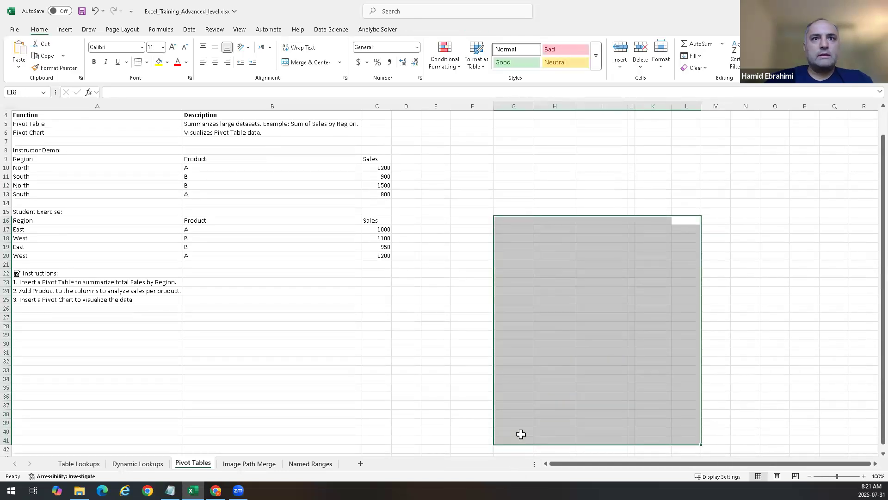
Step: Insert a PivotTable from the range A9:C13, placing it at E1 on the current sheet
scroll(563, 293, "up", 1)
left_click(477, 153)
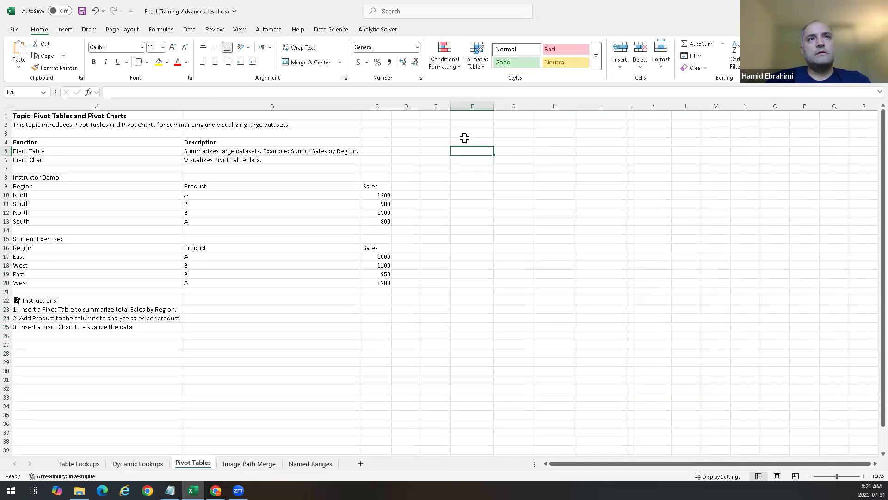
left_click(459, 117)
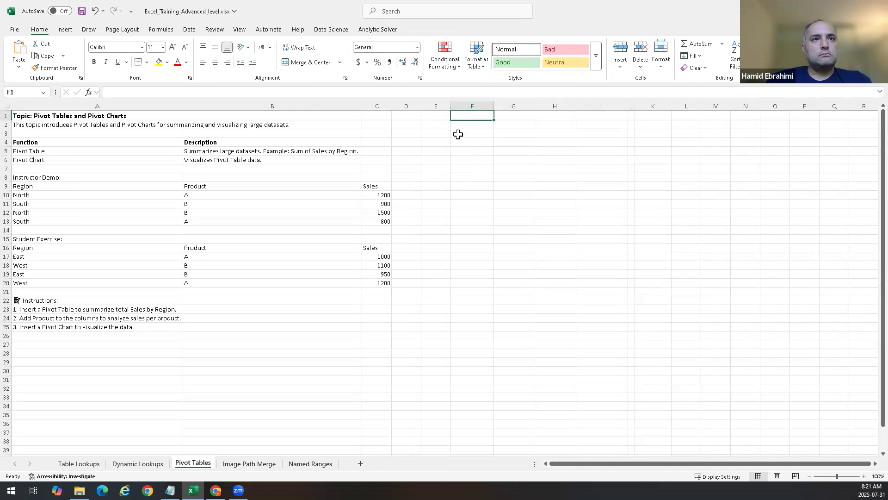
left_click(439, 119)
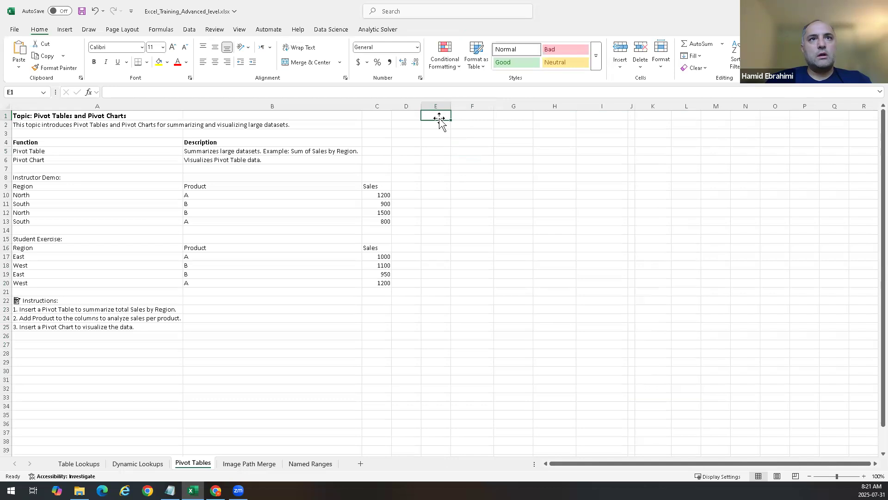
left_click(67, 29)
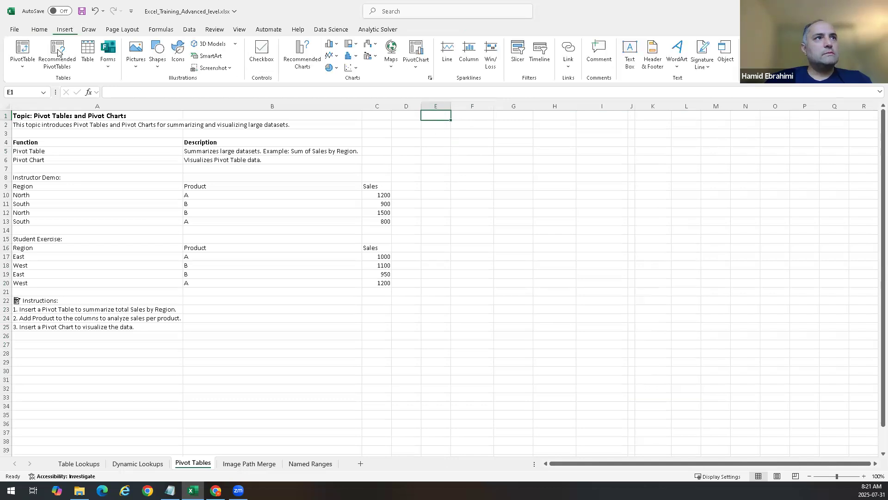
left_click(34, 48)
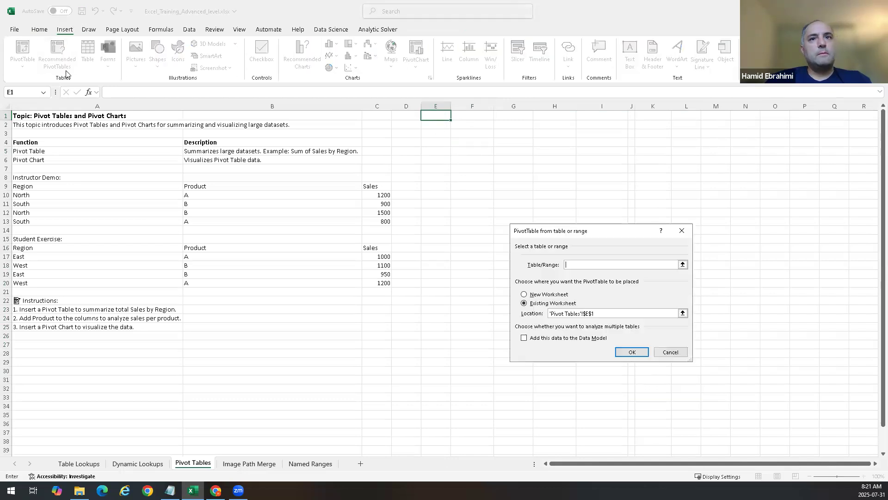
left_click(681, 264)
left_click_drag(27, 188, 369, 220)
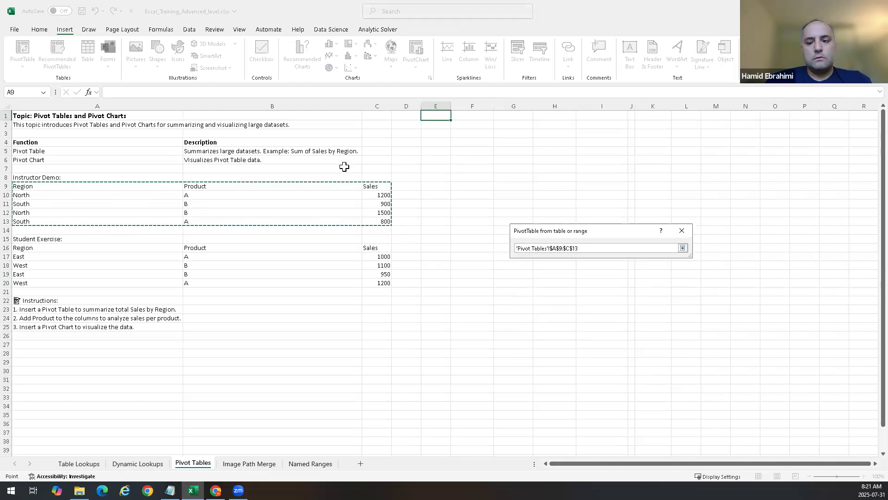
key("Return")
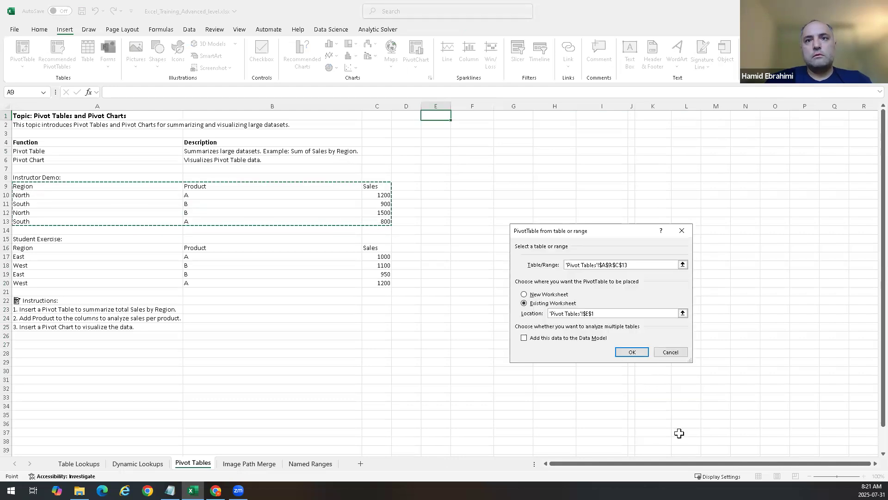
left_click(632, 351)
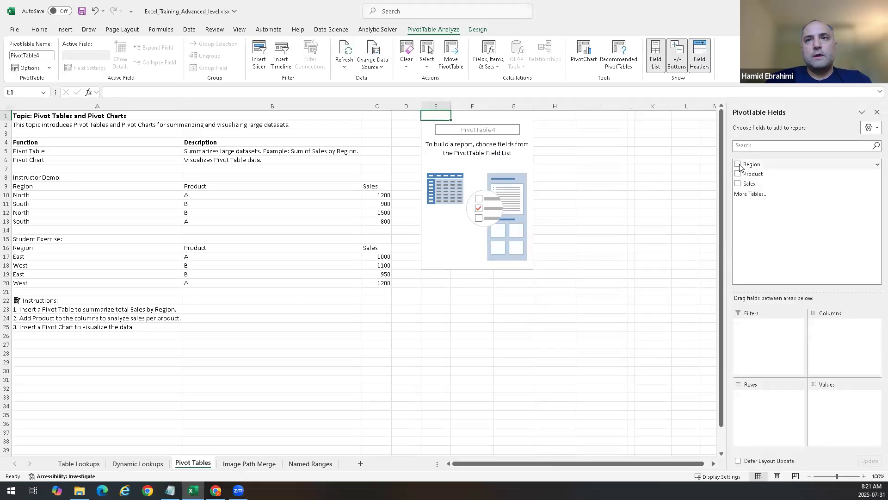
Step: Build the PivotTable with Region in Rows, Product in Columns and Sum of Sales in Values
left_click_drag(738, 167, 764, 418)
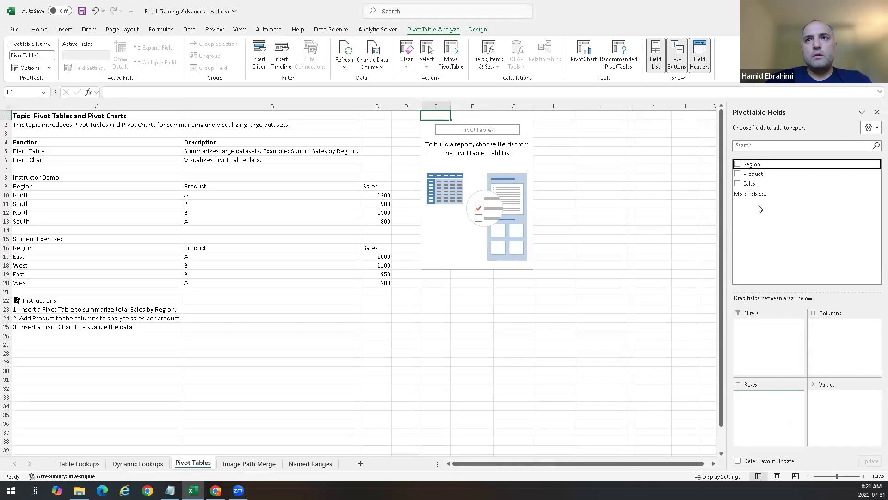
left_click(745, 173)
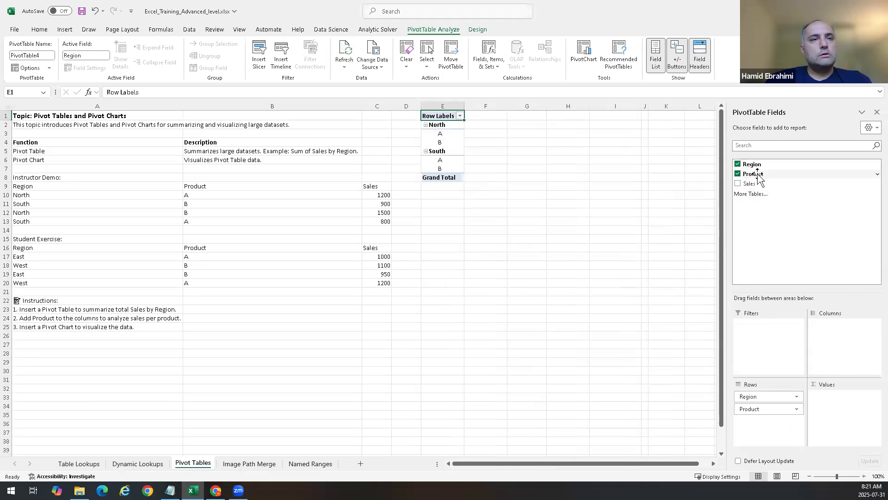
left_click_drag(769, 407, 783, 352)
left_click_drag(753, 187, 820, 420)
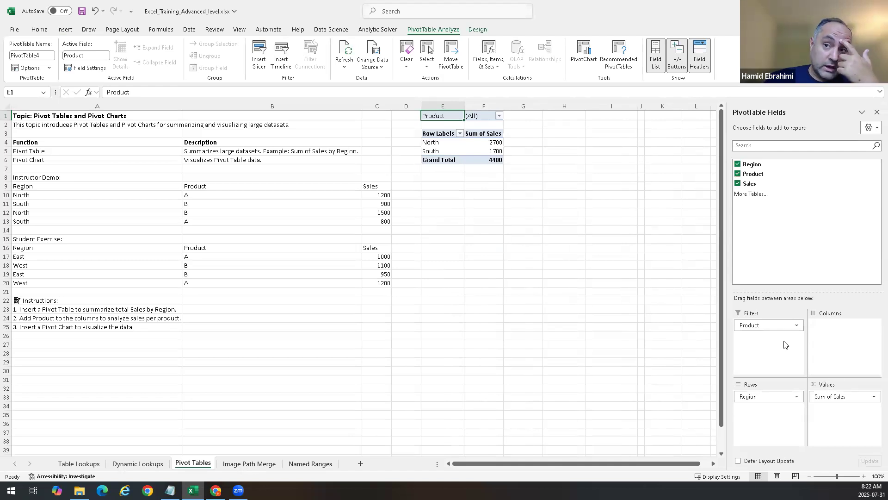
left_click_drag(749, 325, 826, 343)
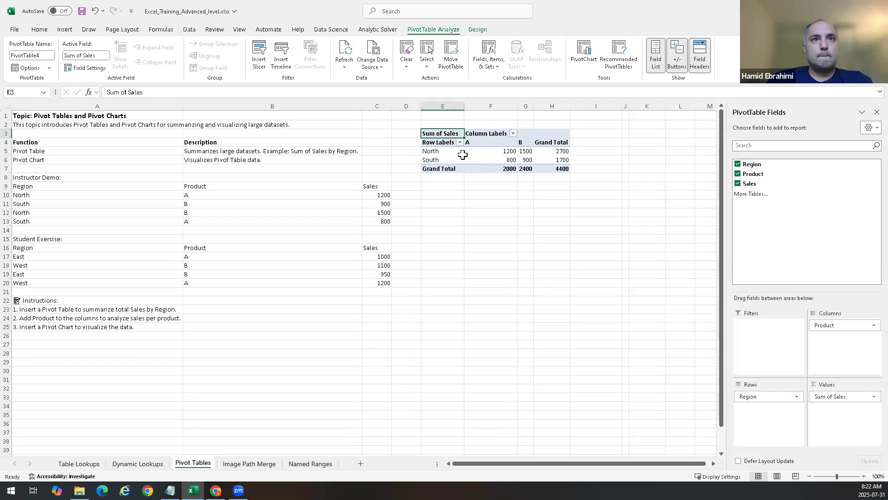
Step: Inspect the PivotTable's cells and values against the source sales data
left_click(476, 248)
left_click(448, 248)
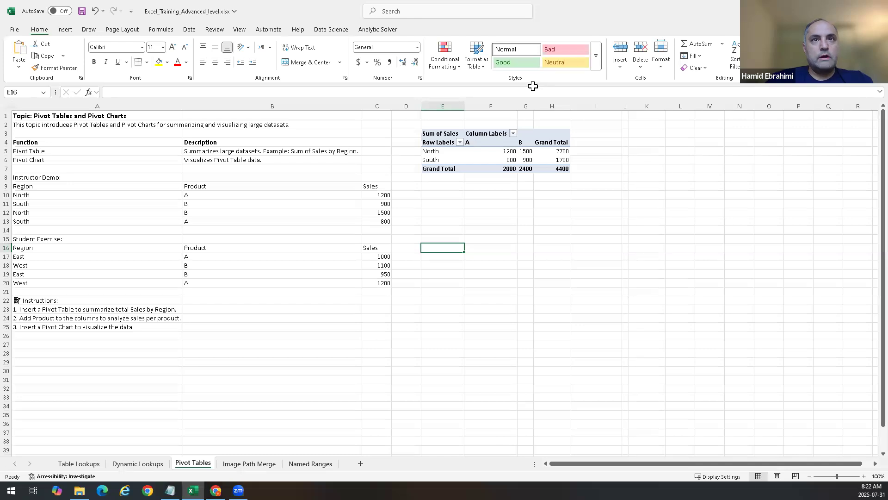
left_click(481, 151)
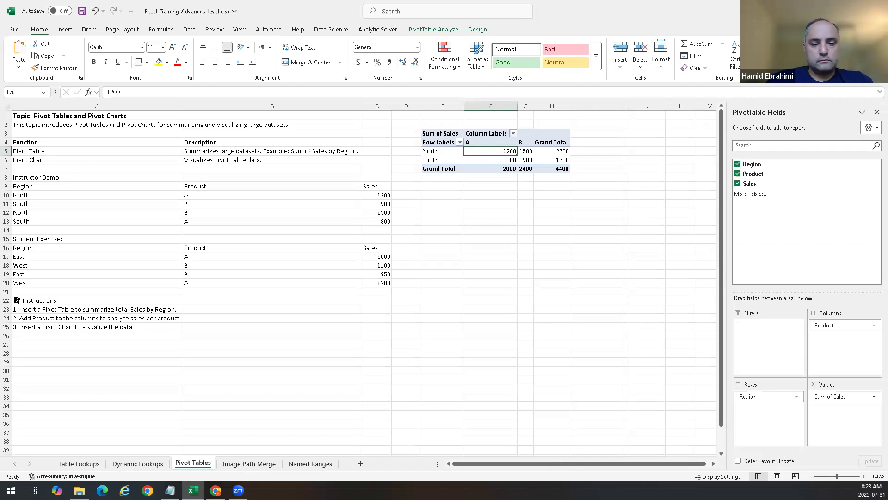
key("alt+Tab")
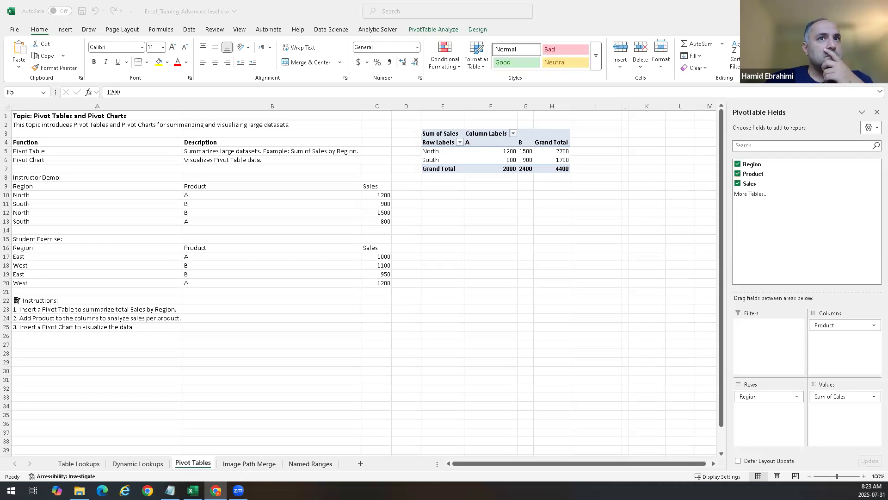
left_click(64, 29)
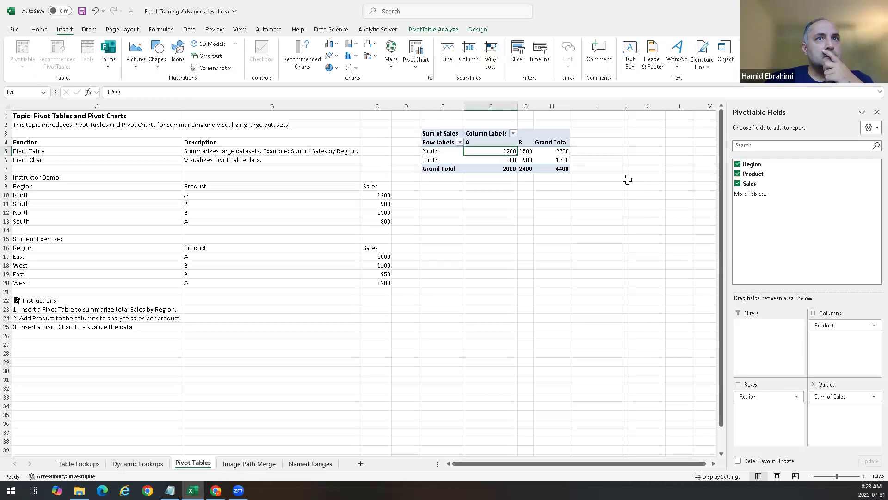
left_click(536, 141)
left_click(434, 141)
left_click(430, 134)
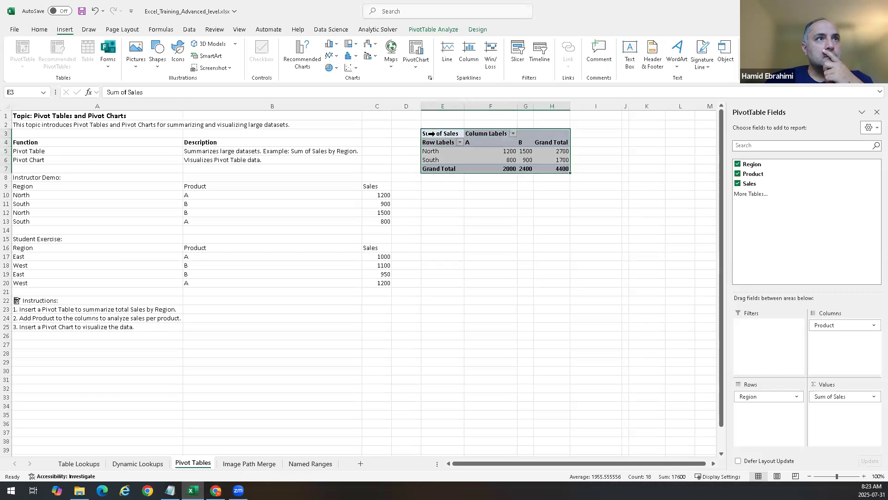
mouse_move(466, 164)
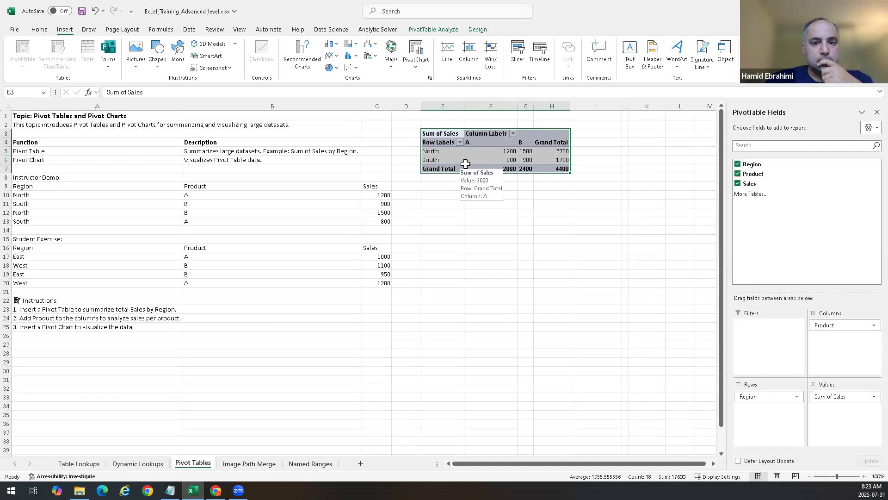
left_click(592, 204)
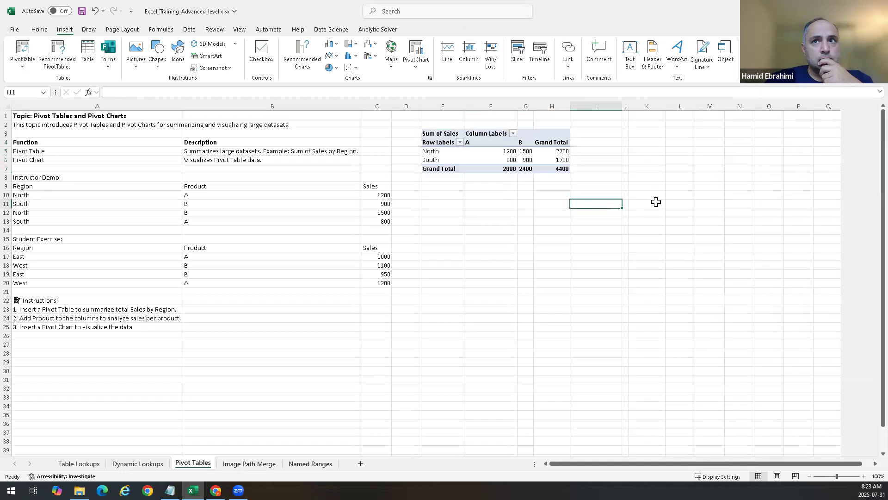
left_click(435, 134)
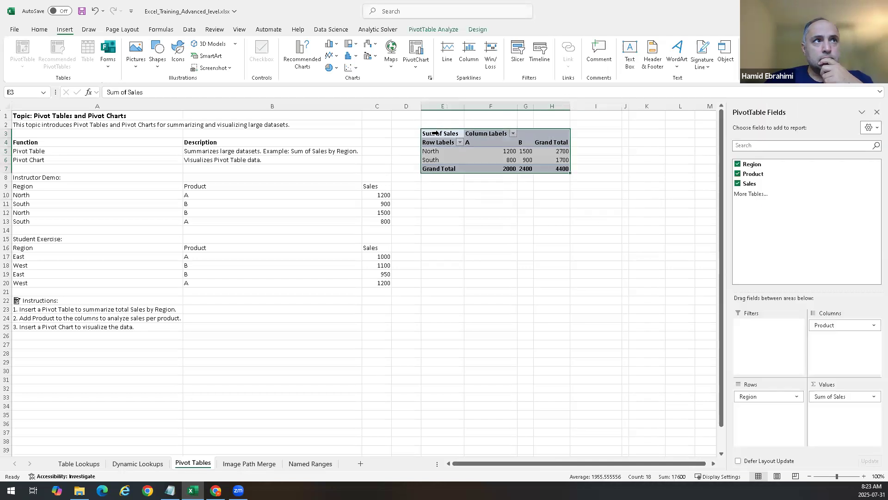
left_click(482, 212)
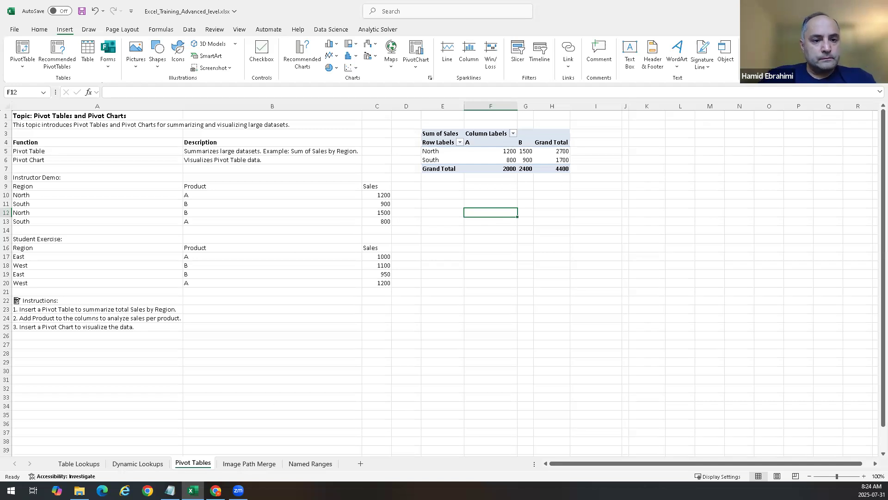
Step: Insert a PivotTable from the student exercise range A16:C20 at E16, adding the data to the Data Model
left_click(481, 250)
left_click(460, 249)
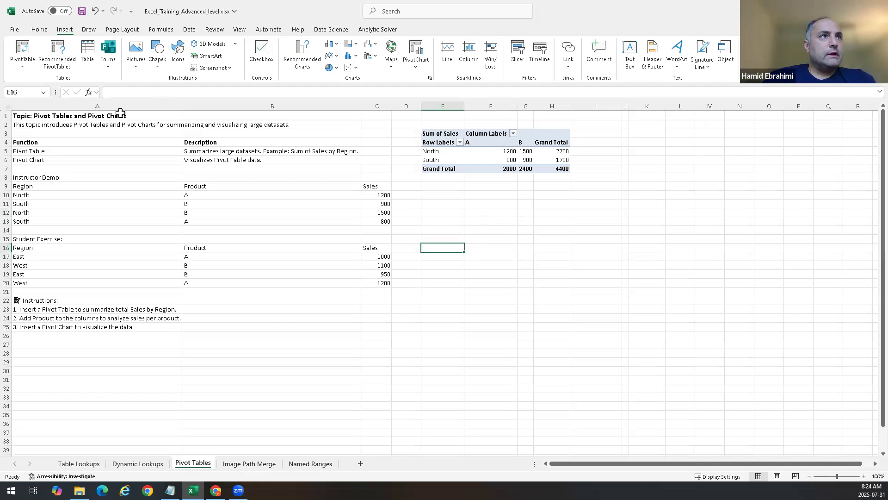
left_click(22, 50)
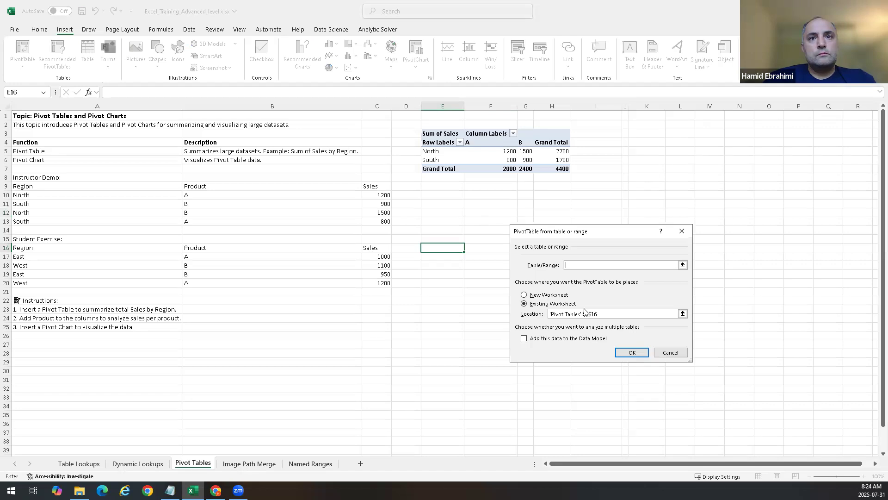
left_click(682, 265)
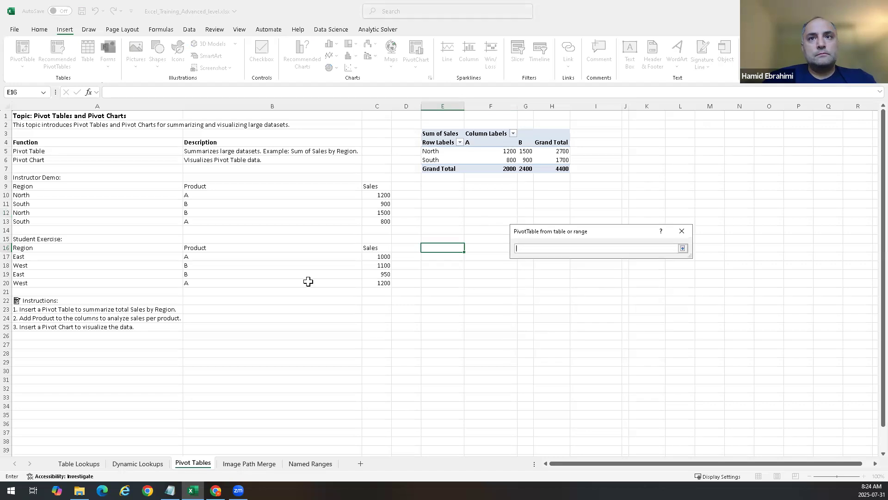
left_click_drag(18, 247, 378, 281)
key("Return")
left_click(546, 339)
left_click(638, 351)
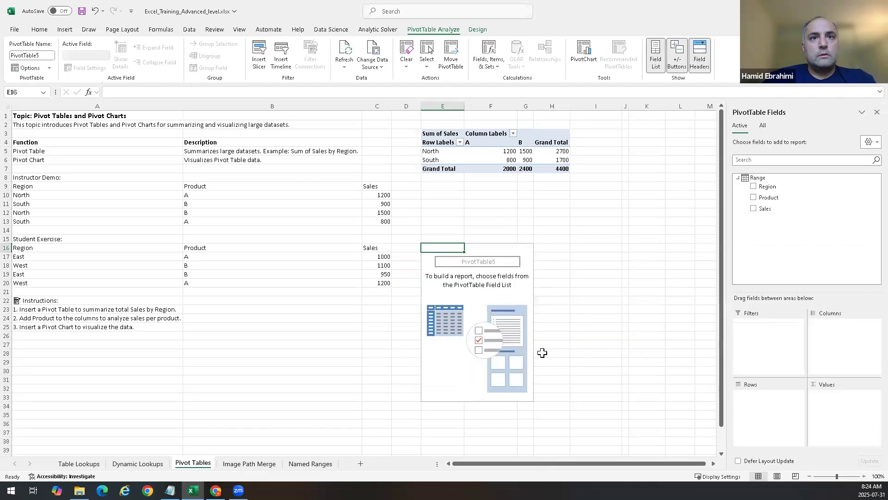
Step: Add Product to Rows and Sales to Values in the new PivotTable
left_click(468, 264)
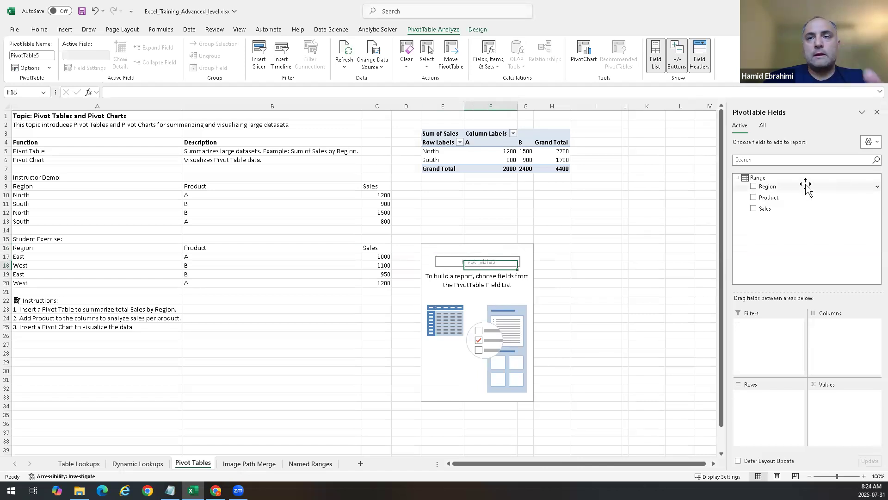
left_click(789, 187)
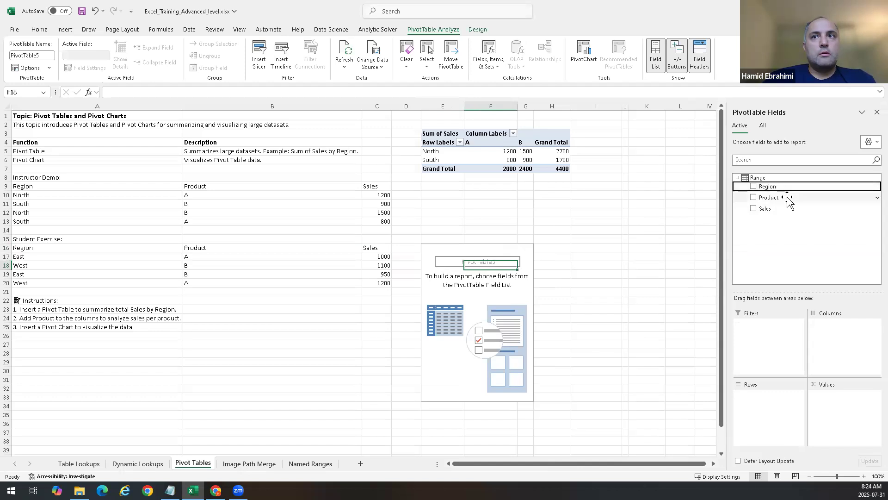
left_click_drag(787, 199, 765, 443)
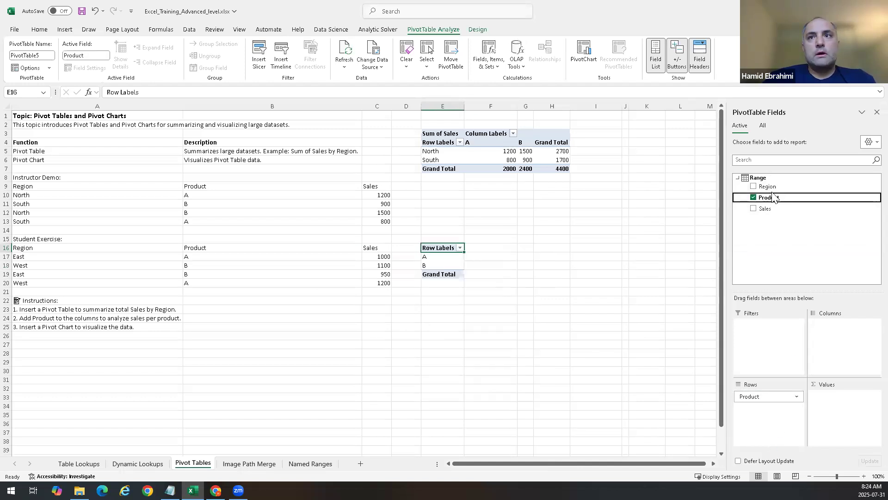
left_click_drag(764, 213, 854, 430)
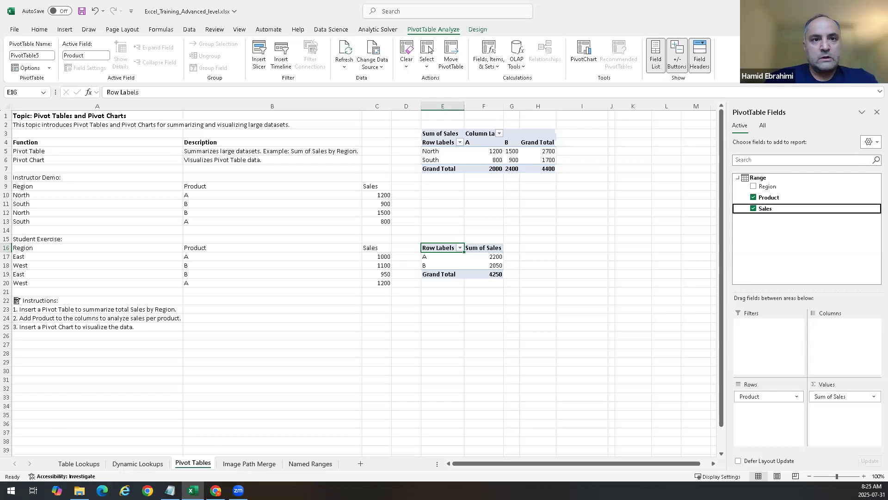
Step: Open the Image Path Merge sheet and open cell B9's path formula for editing
left_click(244, 463)
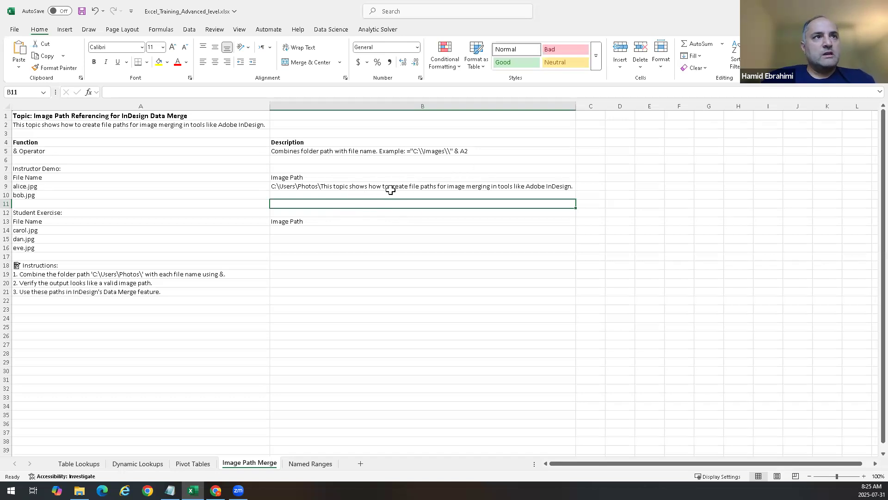
left_click(335, 177)
left_click(338, 188)
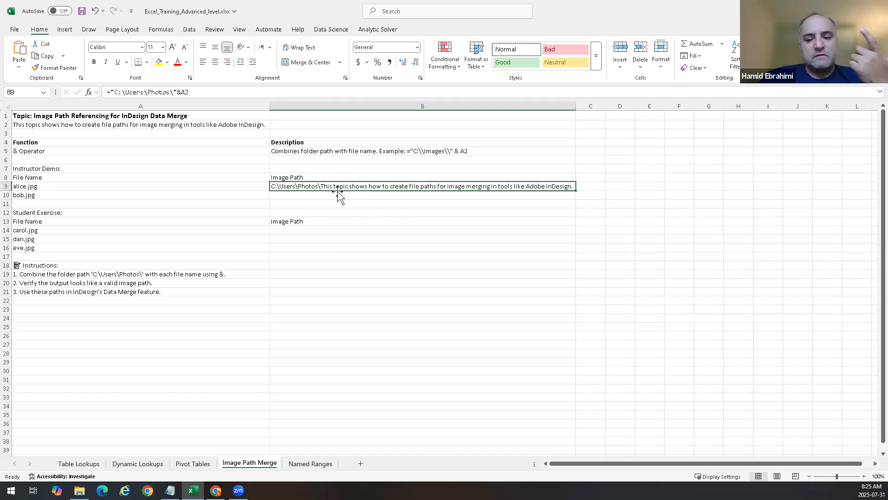
double_click(324, 186)
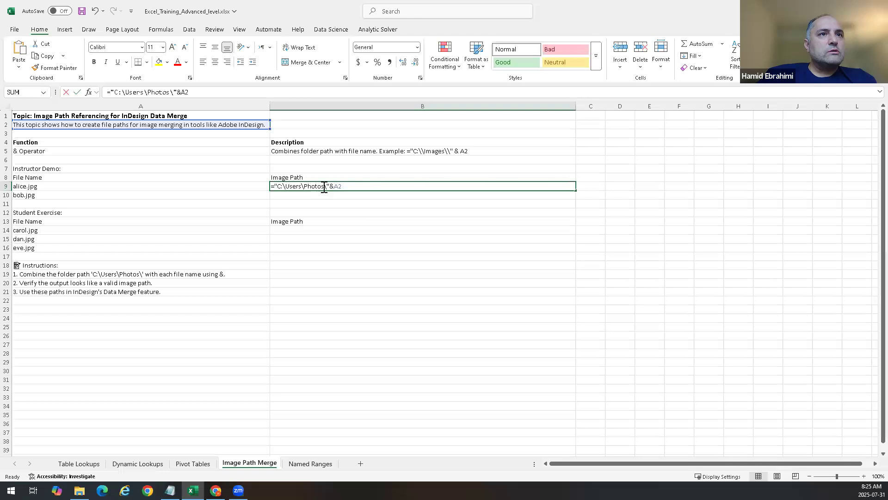
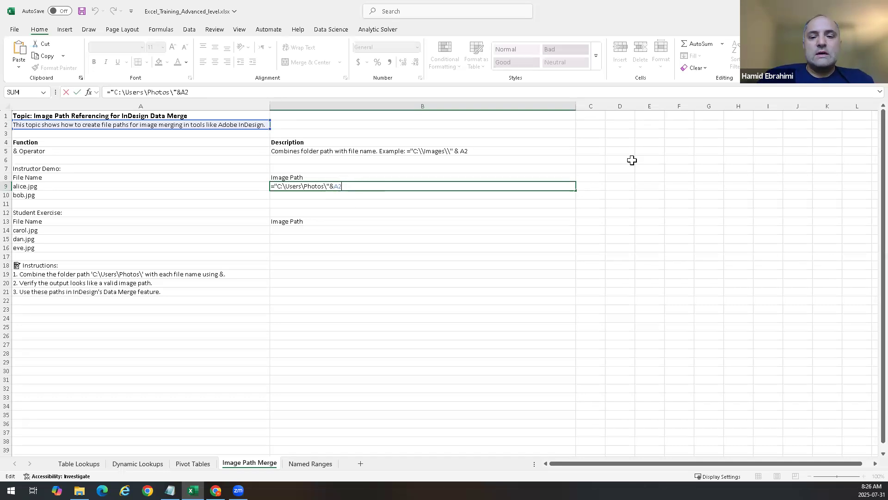
Step: Rewrite B9's formula as ="C:\Users\Photos\"&A9 to join the folder path with the file name
key("BackSpace")
key("BackSpace")
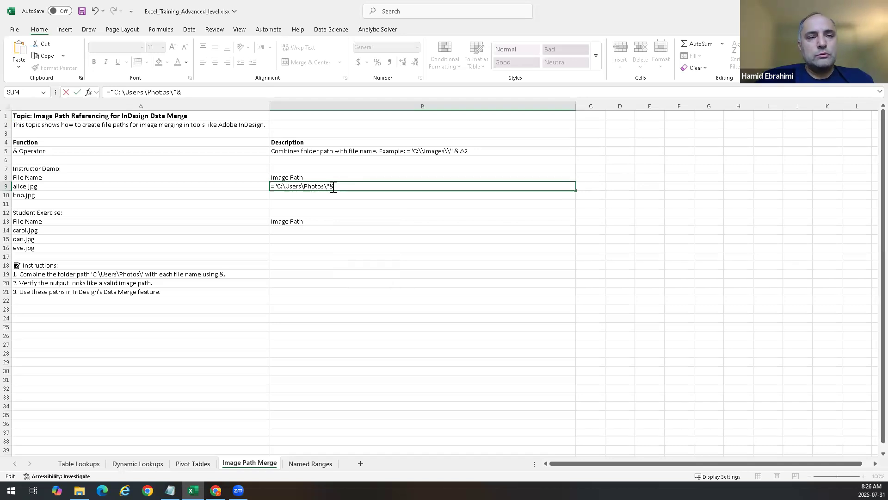
double_click(336, 187)
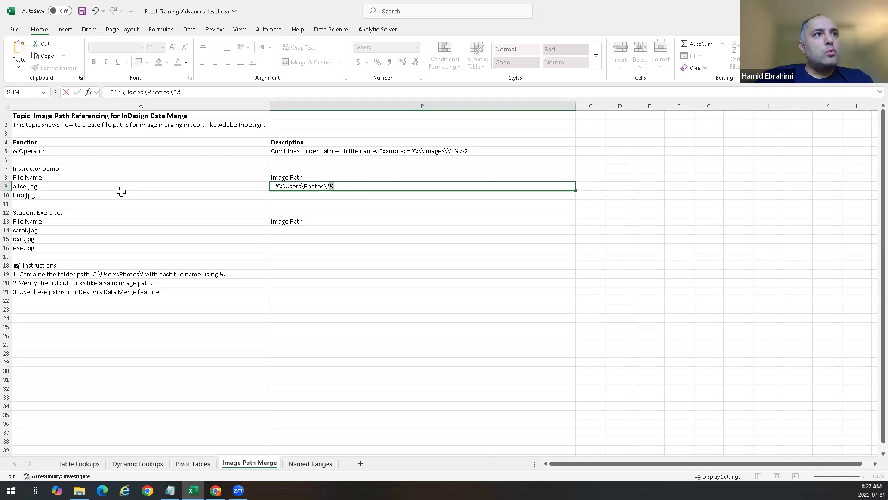
key("Return")
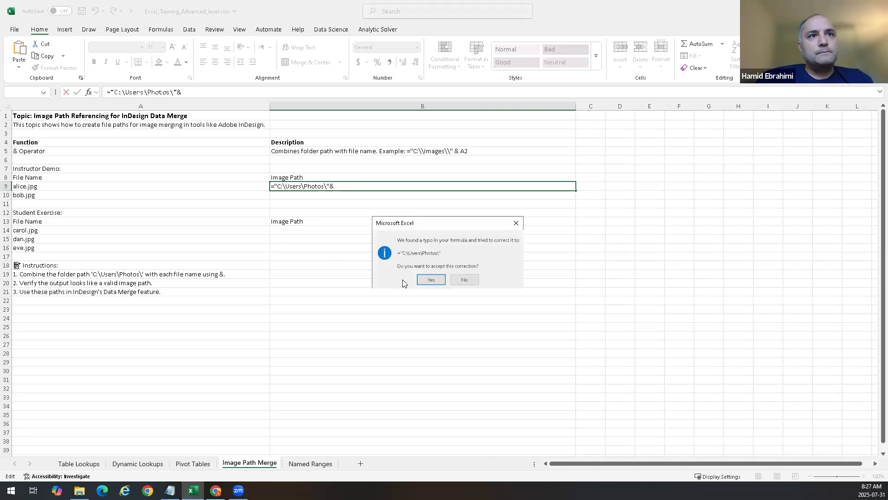
left_click(426, 281)
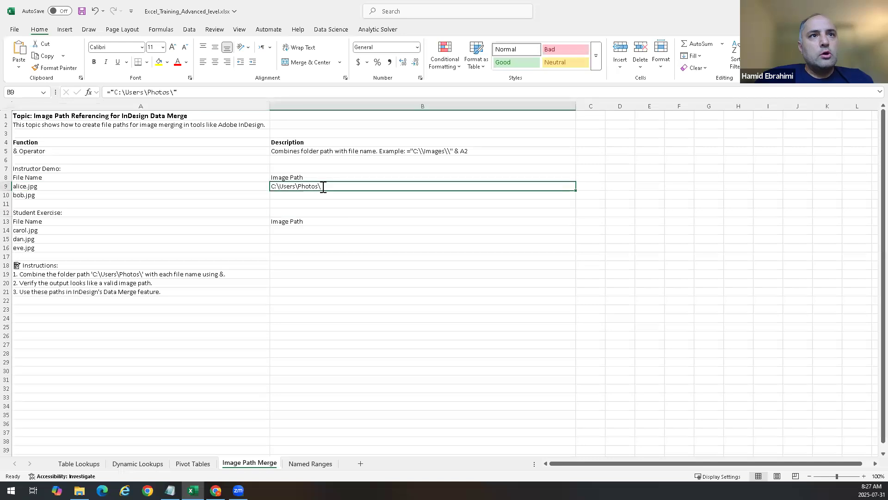
double_click(322, 186)
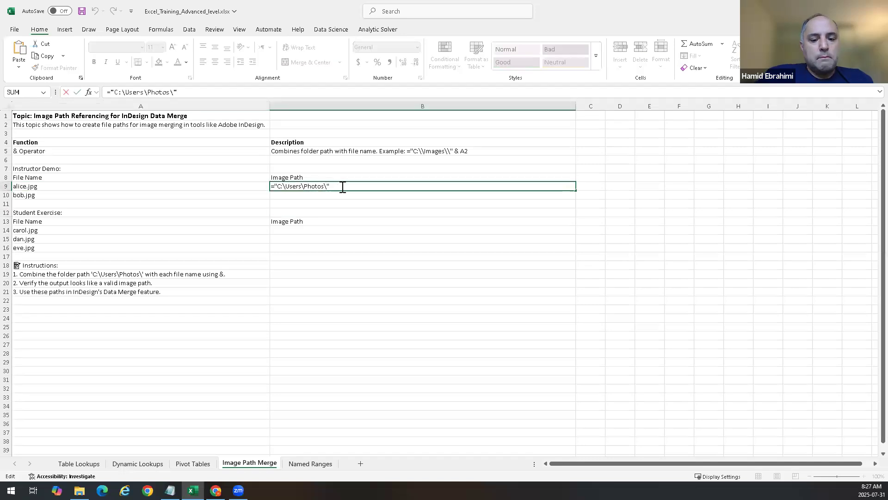
type("&")
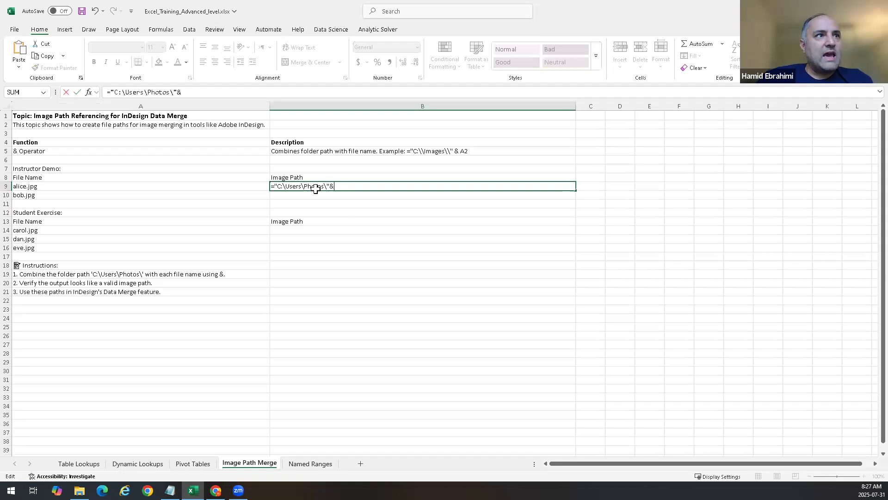
left_click(169, 187)
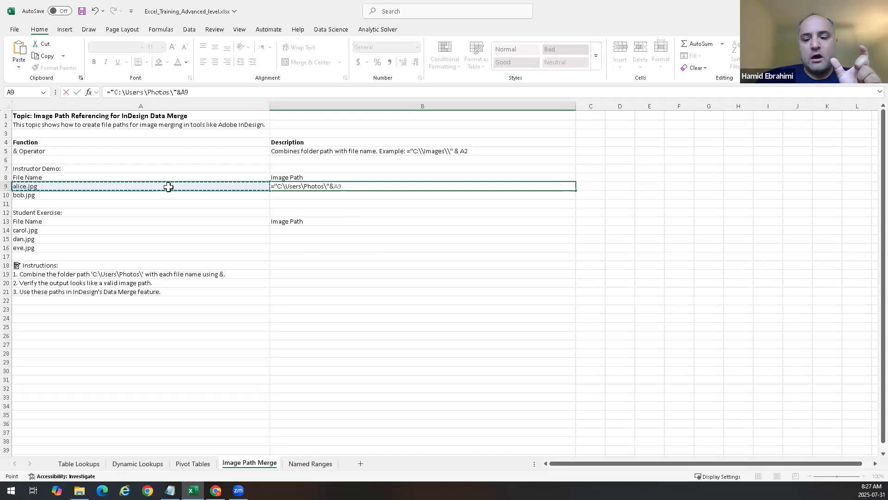
key("Return")
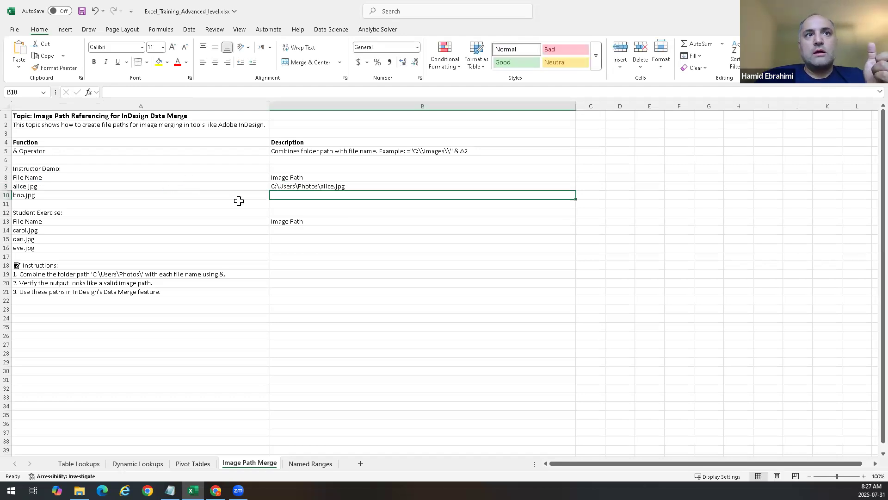
Step: Fill B9's path formula down to B10
left_click(329, 186)
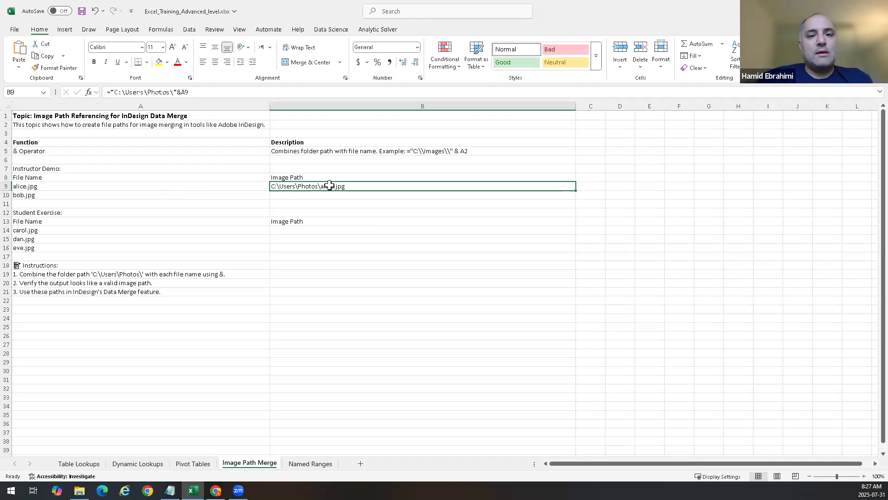
left_click_drag(333, 188, 333, 192)
key("ctrl+d")
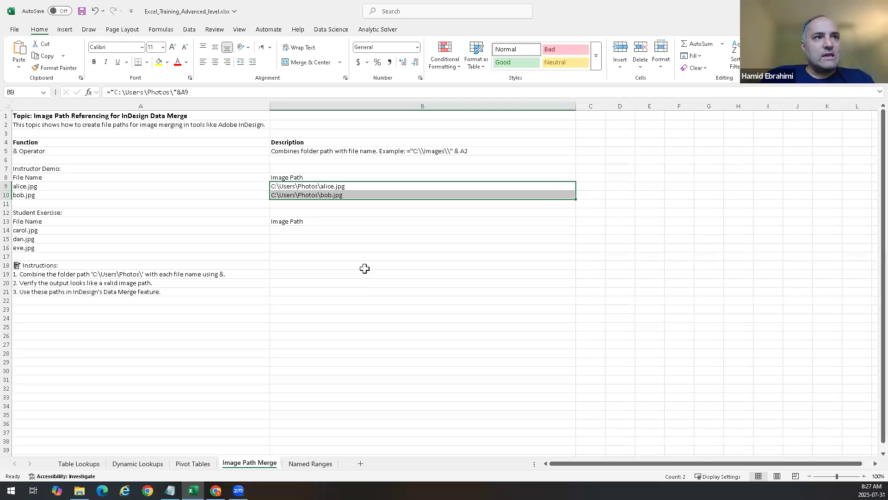
Step: Copy the C:\Users\Photos\ folder path text from B9's formula
left_click(303, 231)
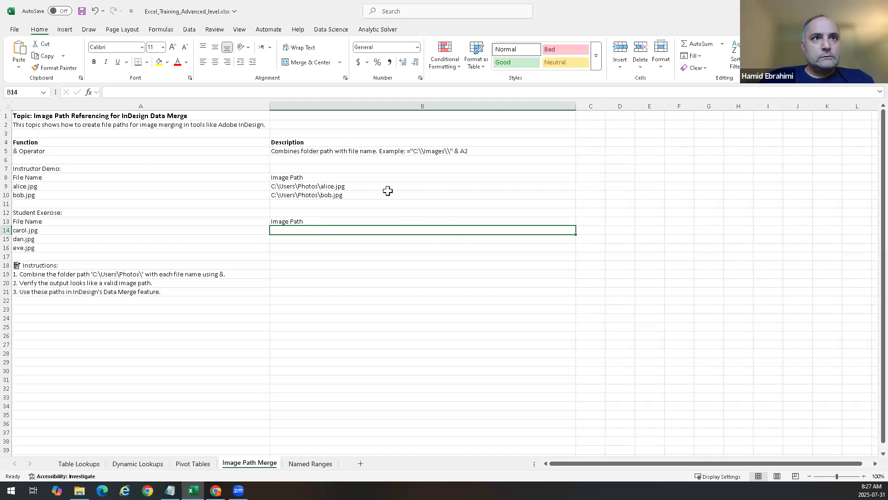
left_click(344, 186)
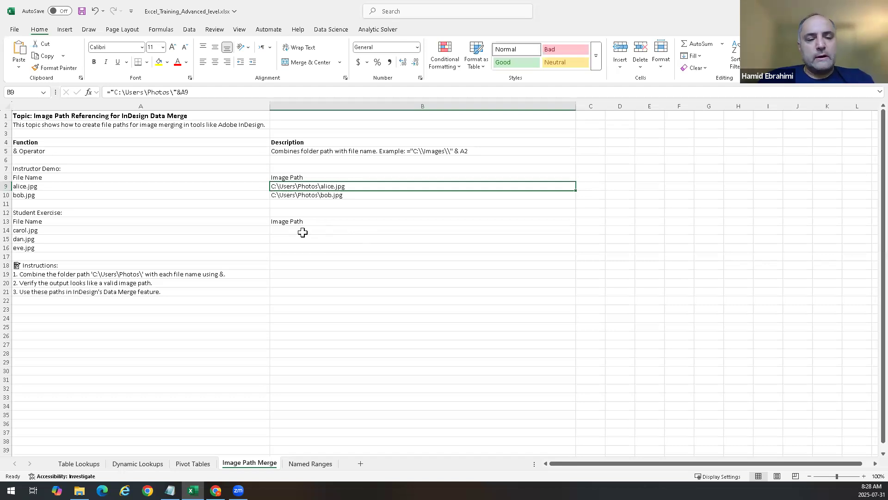
key("F2")
key("Escape")
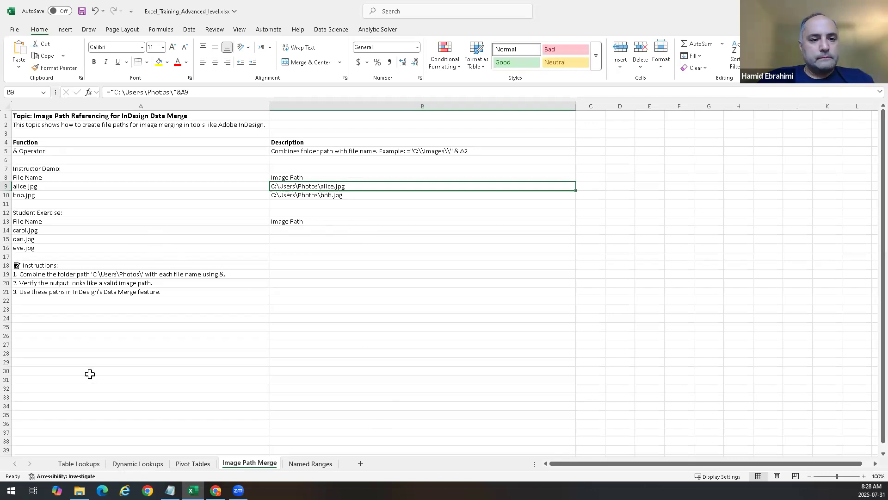
left_click(317, 238)
left_click(326, 222)
left_click(323, 231)
left_click(301, 185)
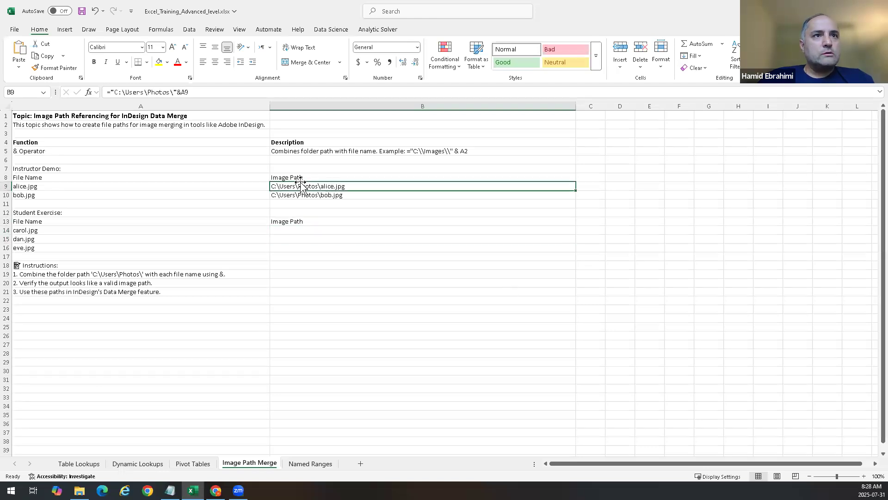
left_click(174, 92)
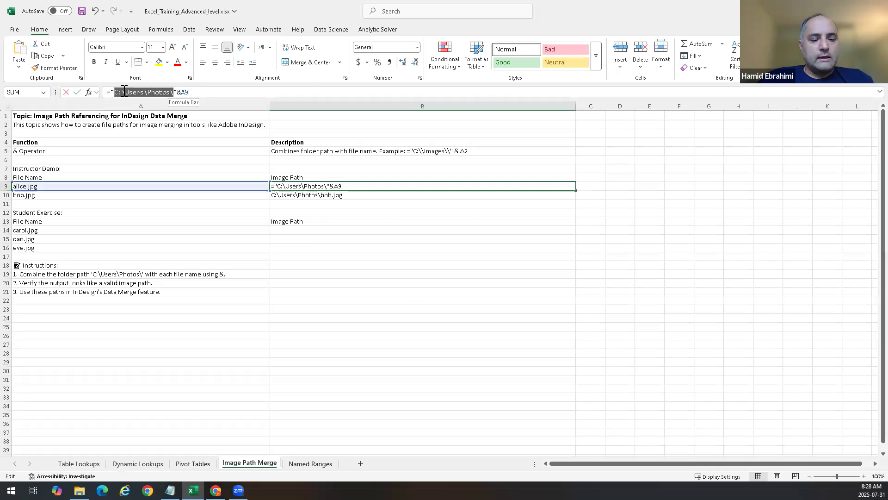
key("Escape")
Step: Enter a formula in B14 joining the pasted folder path in quotes with A14's file name
left_click(324, 222)
left_click(325, 229)
type("=")
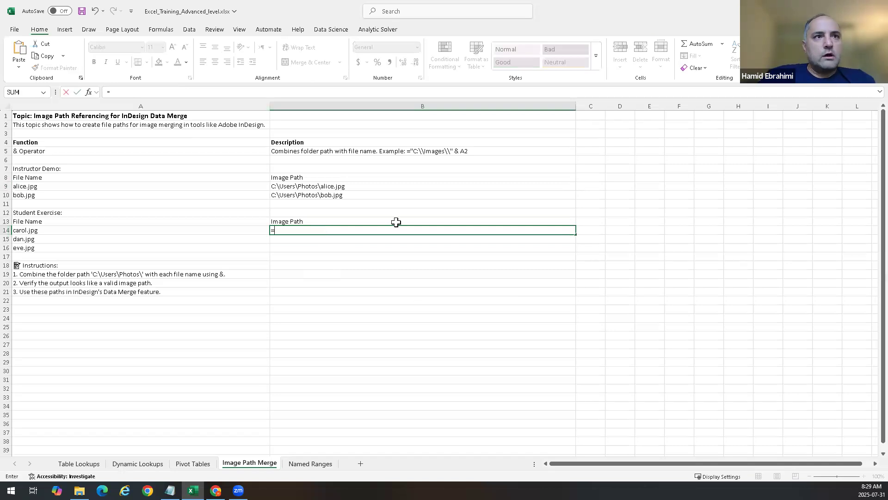
type("\"\"")
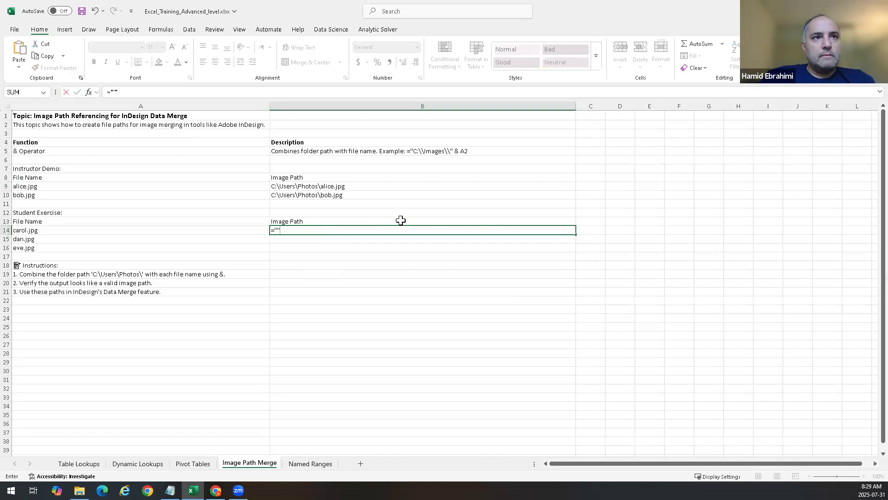
type("C:\\Users\\Photos\\")
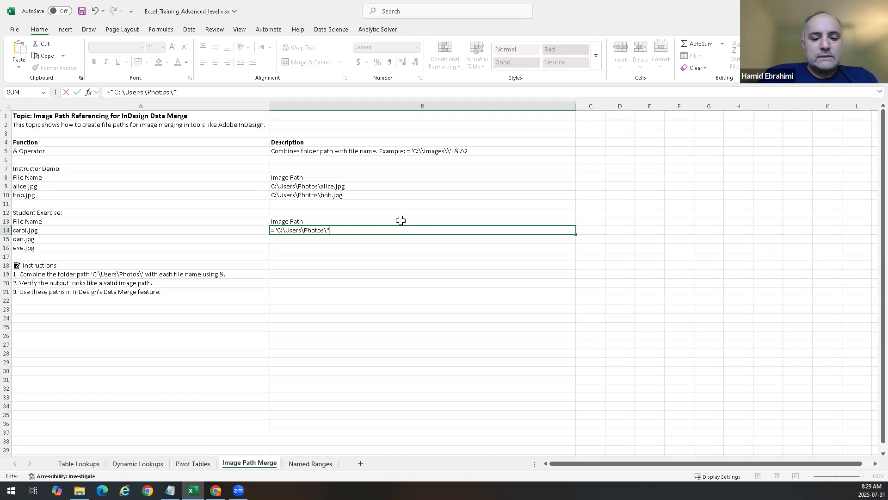
type("&")
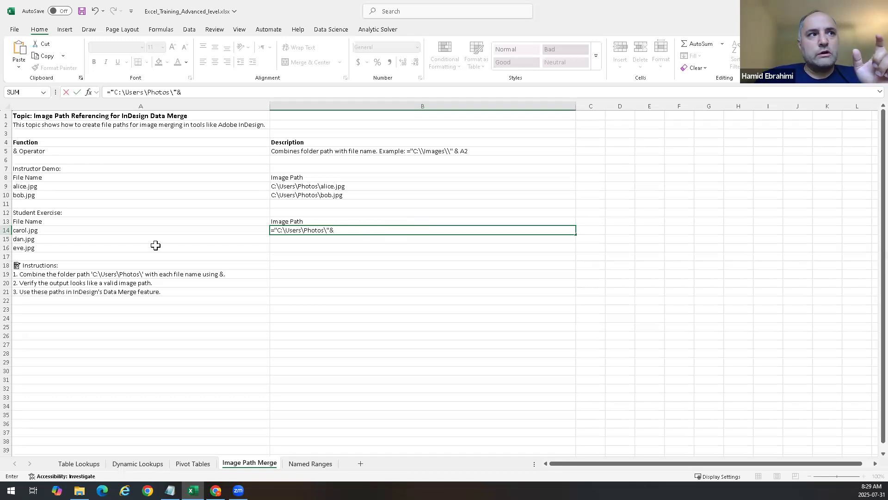
left_click(42, 230)
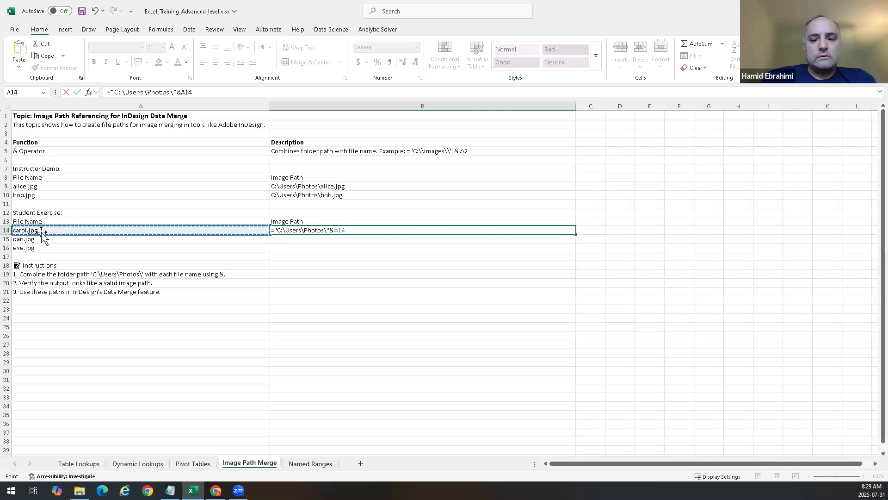
key("Return")
Step: Fill B14's path formula down to B16
key("Up")
key("shift+Down")
key("shift+Down")
key("shift+Down")
key("shift+Up")
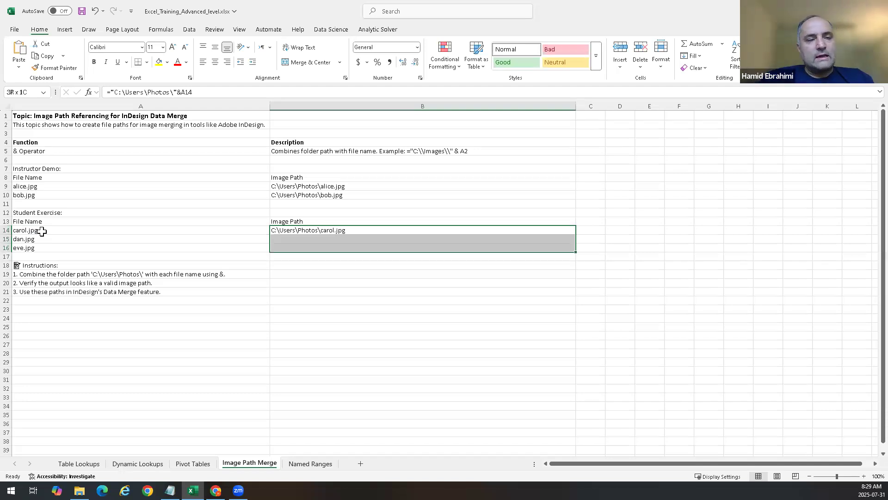
key("ctrl+d")
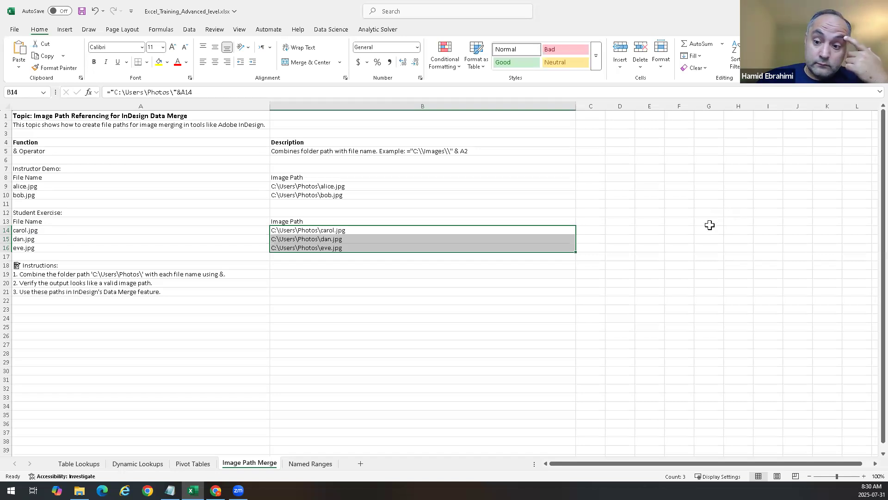
Step: On the Named Ranges sheet, define a named range for values A10:A13 using the instructor's first name
left_click(308, 463)
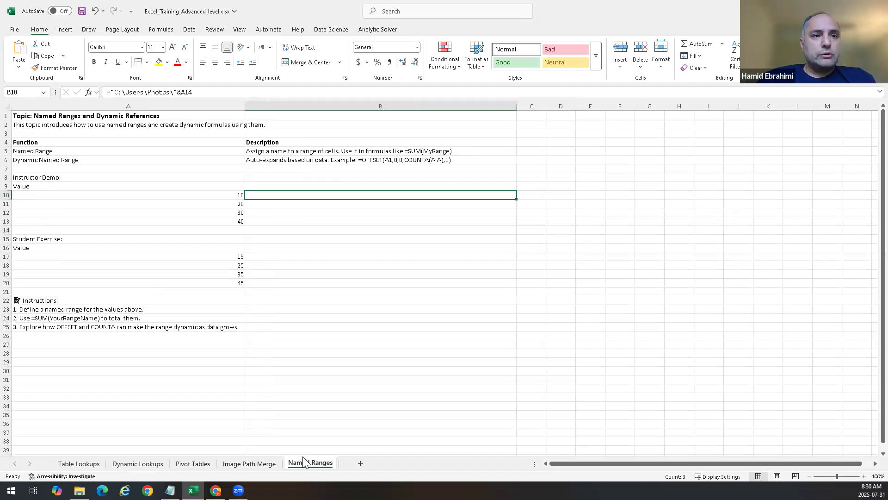
left_click(573, 215)
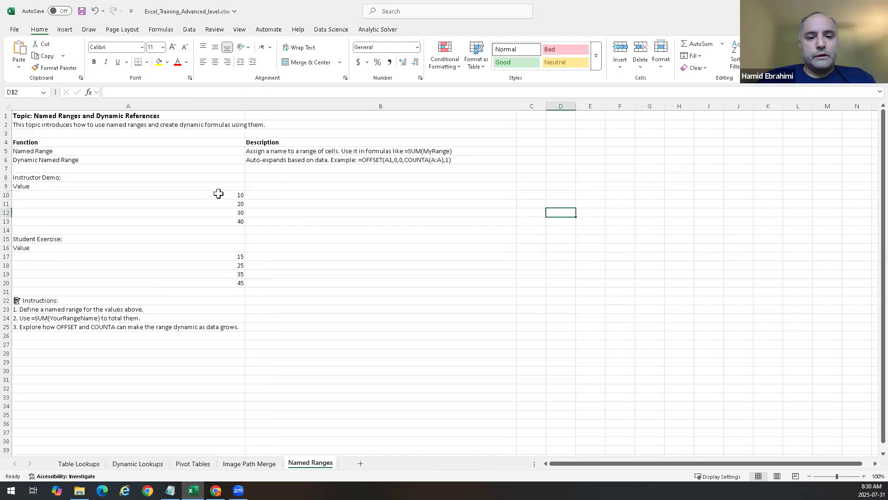
left_click(219, 193)
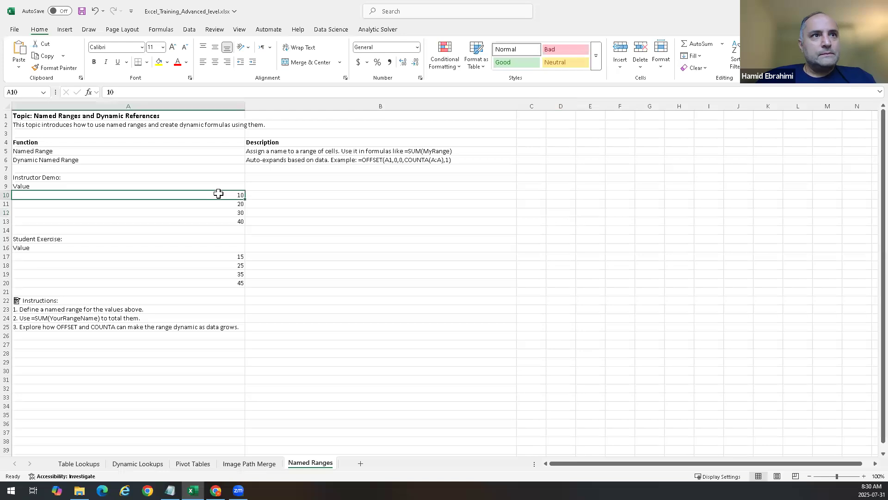
left_click_drag(218, 193, 218, 221)
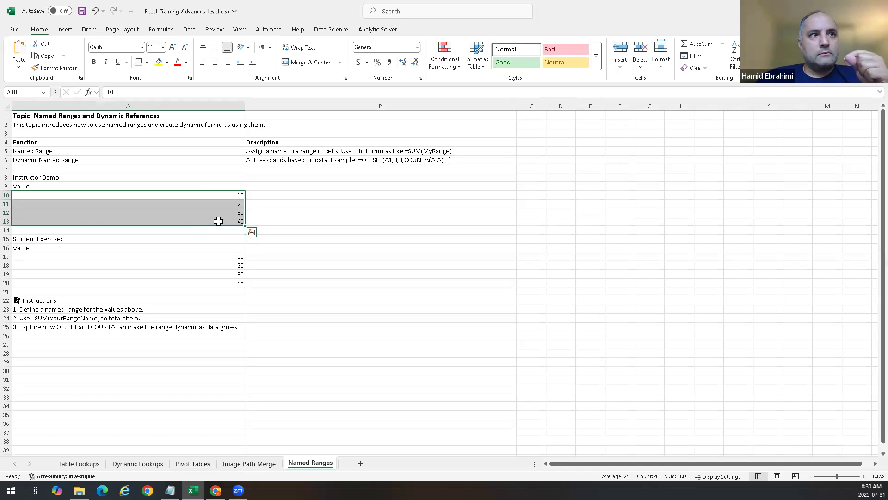
left_click(311, 231)
left_click_drag(232, 195, 231, 218)
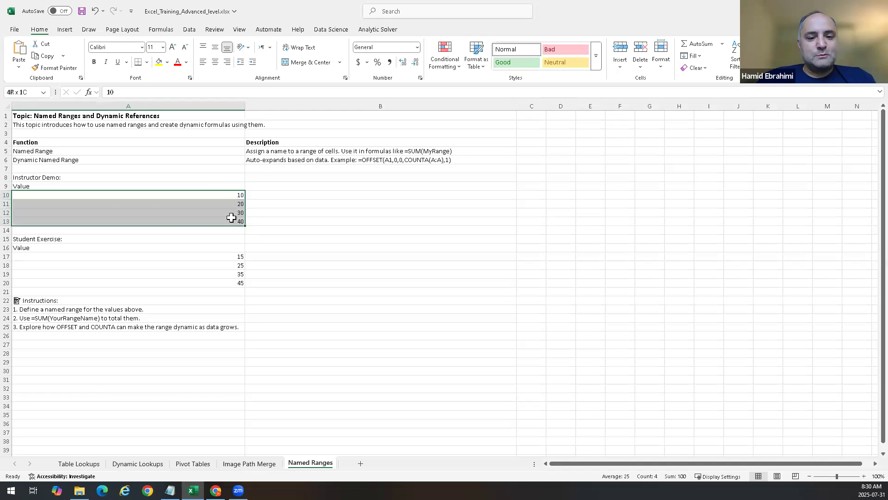
left_click(299, 217)
left_click_drag(232, 193, 234, 219)
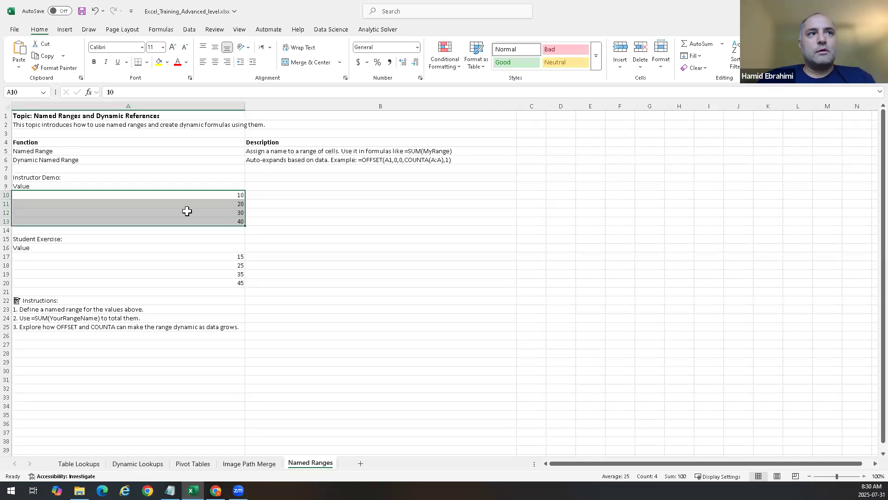
left_click(312, 232)
left_click_drag(232, 196, 236, 222)
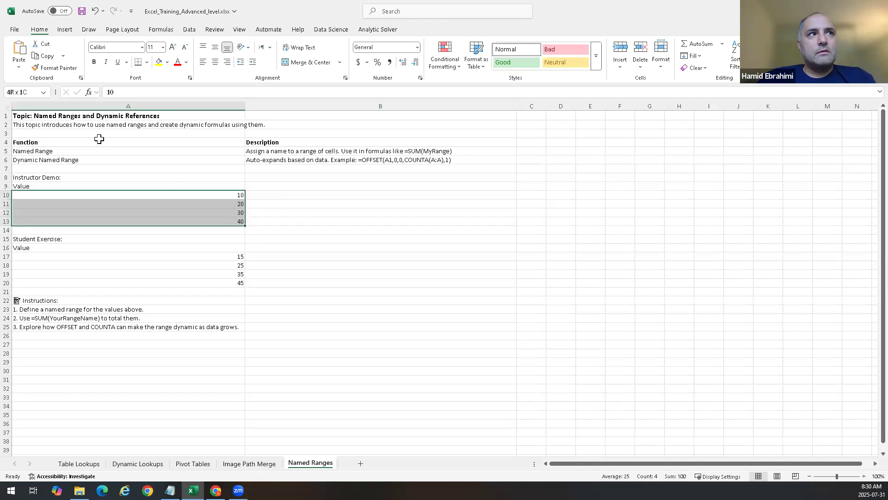
left_click(26, 93)
type("Hamid")
key("Return")
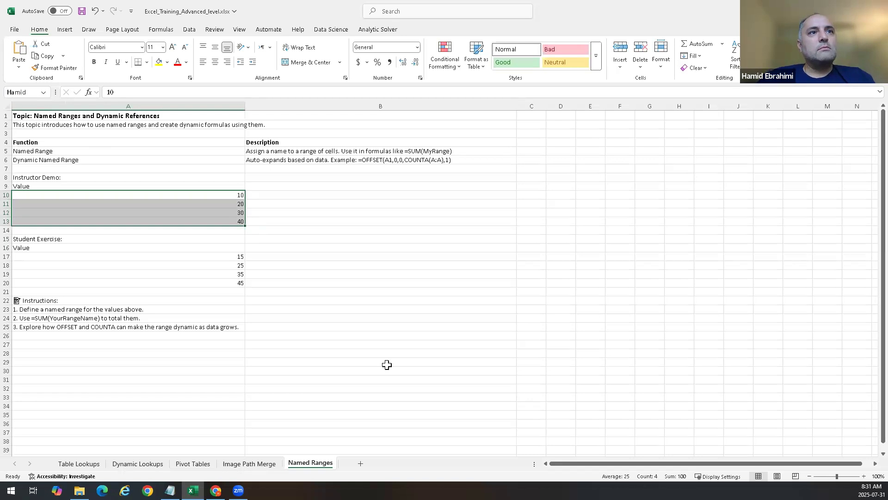
Step: Enter a SUM formula in B10 that totals the new named range
left_click(544, 329)
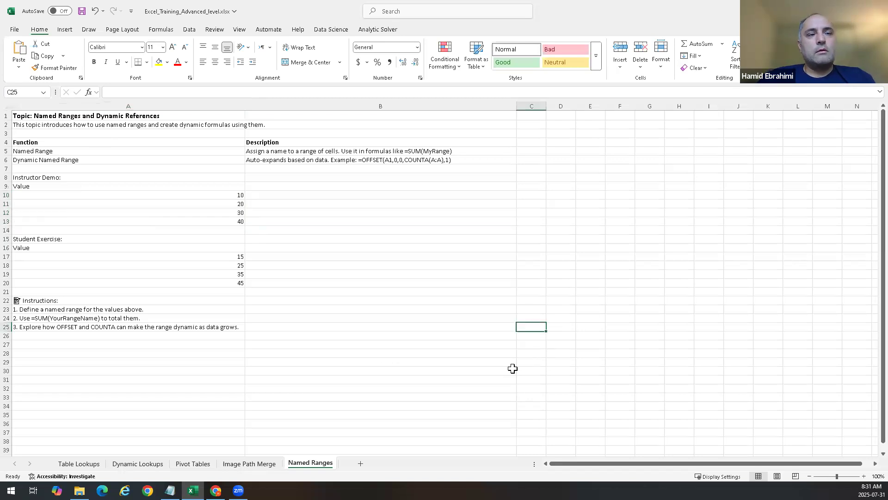
double_click(368, 194)
type("=sum(Hamid")
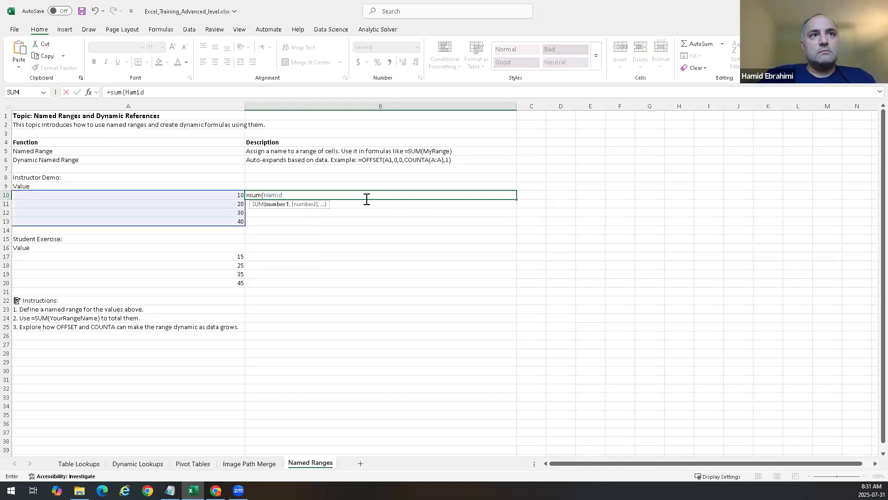
key("Return")
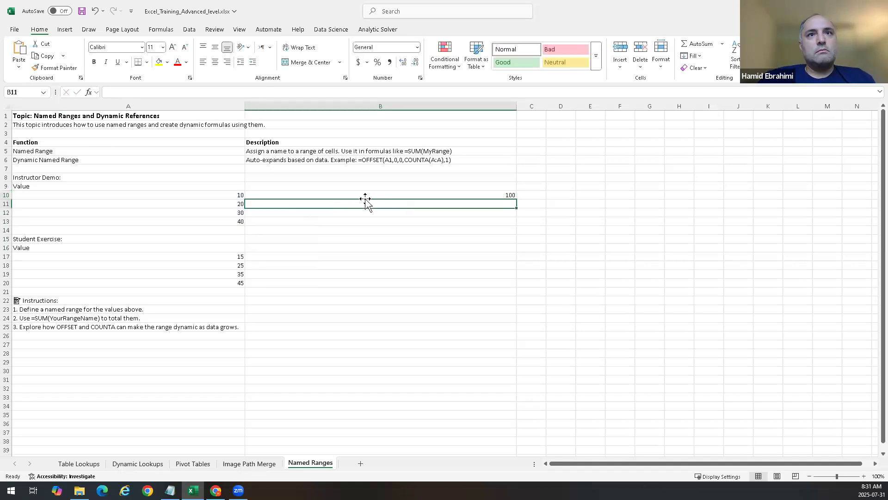
Step: Enter a MEDIAN formula in B11 that uses the instructor's named range
type("=")
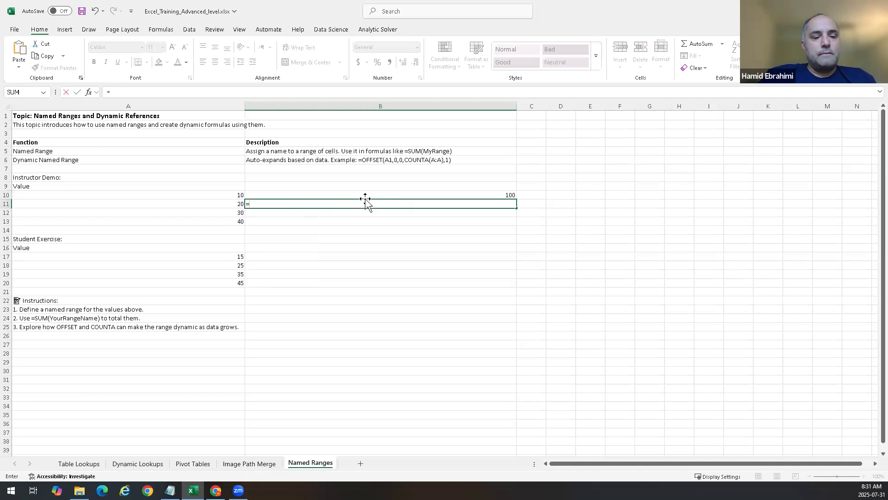
type("m")
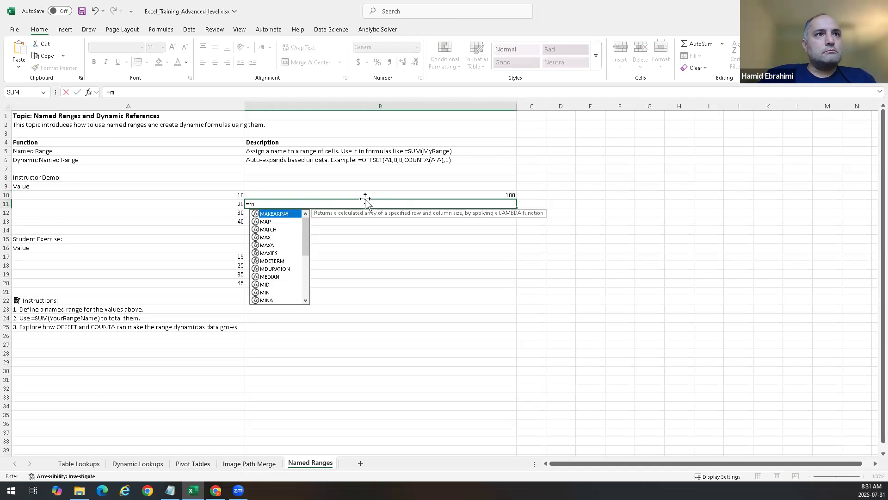
type("edian")
key("Tab")
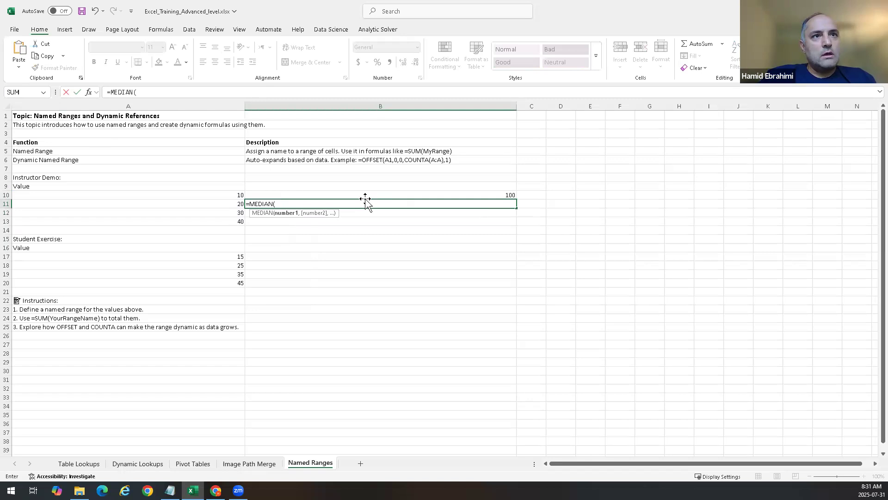
type("Hamid)")
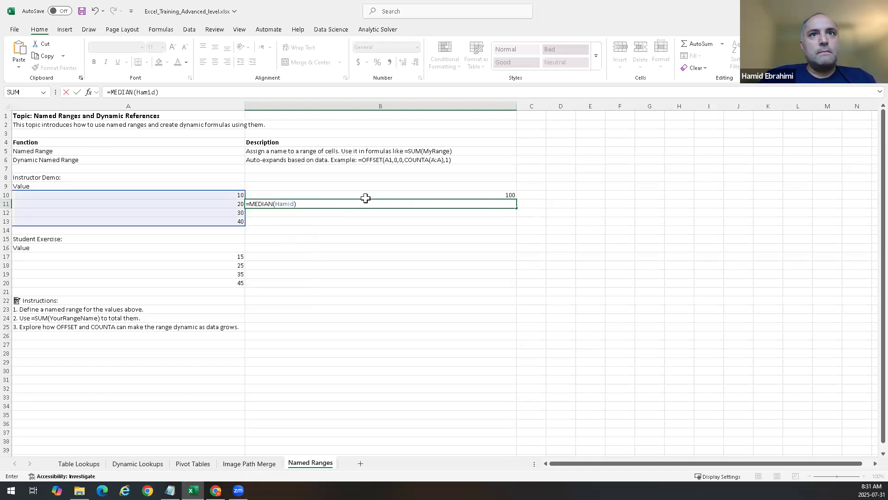
key("Return")
Step: Enter an AVERAGE formula in B12 that uses the instructor's named range
type("=avera")
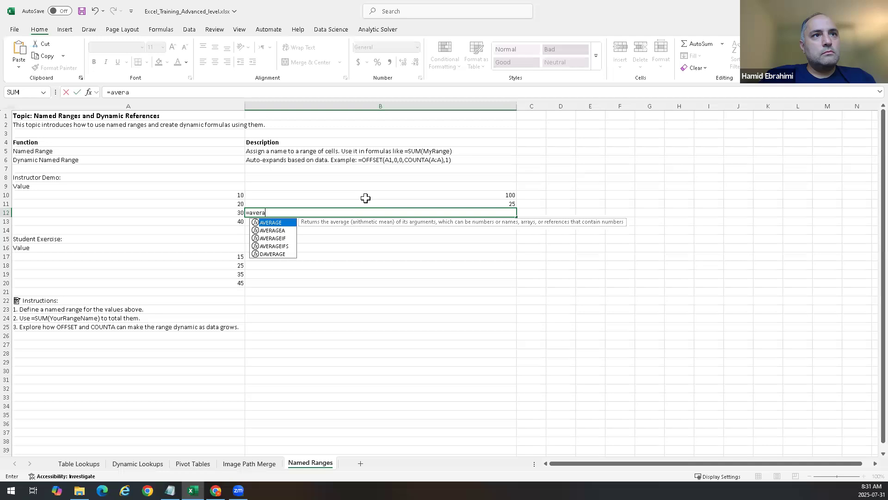
key("Tab")
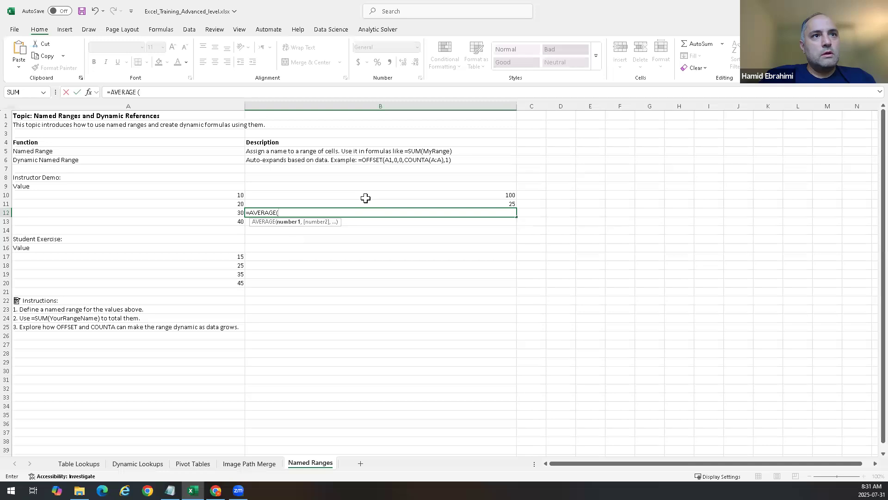
type("Hamid)")
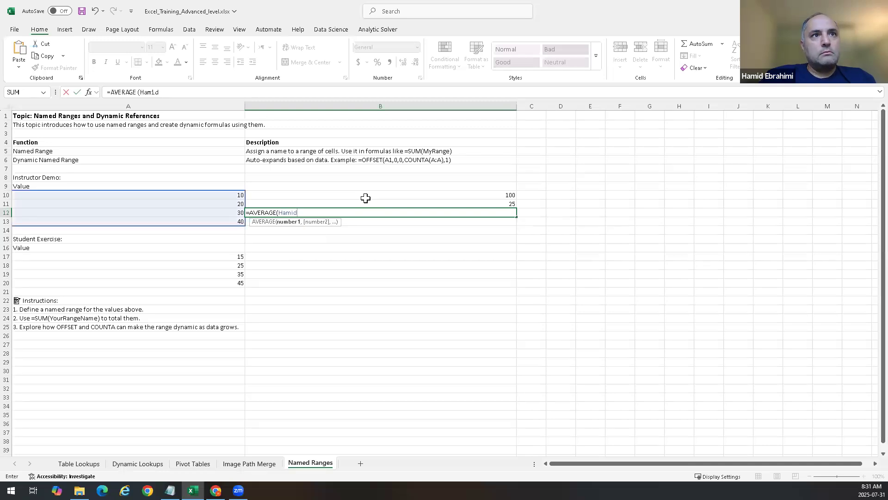
key("Return")
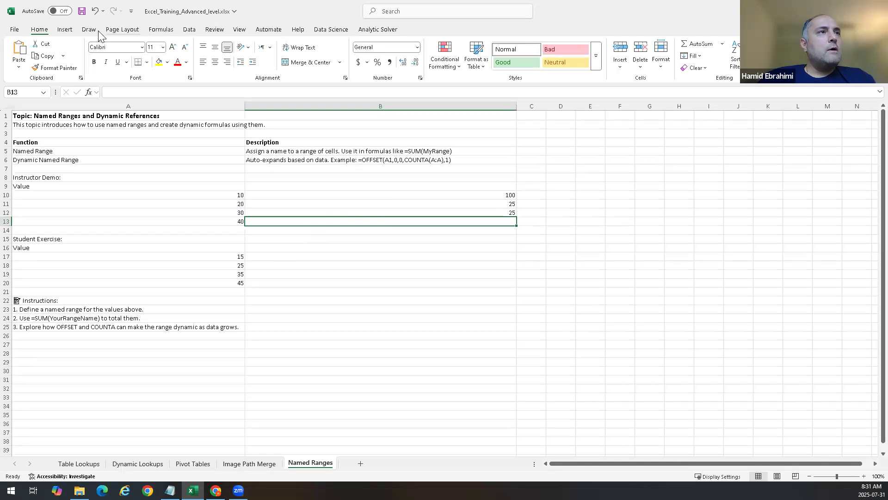
Step: Review the existing named range and its definition in the Name Manager without changing it
left_click(189, 30)
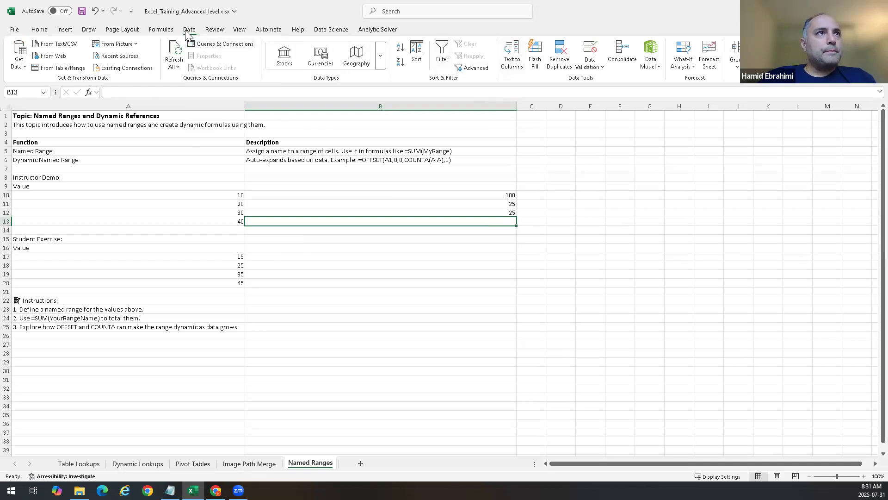
left_click(162, 30)
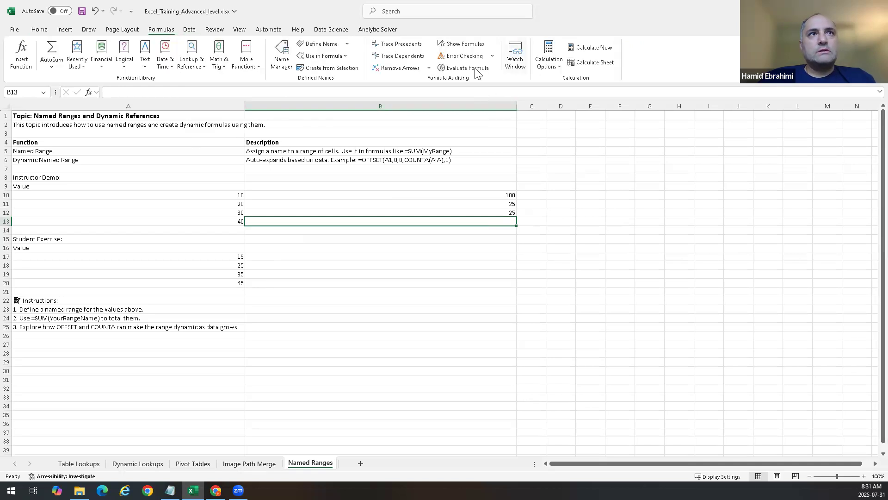
left_click(280, 55)
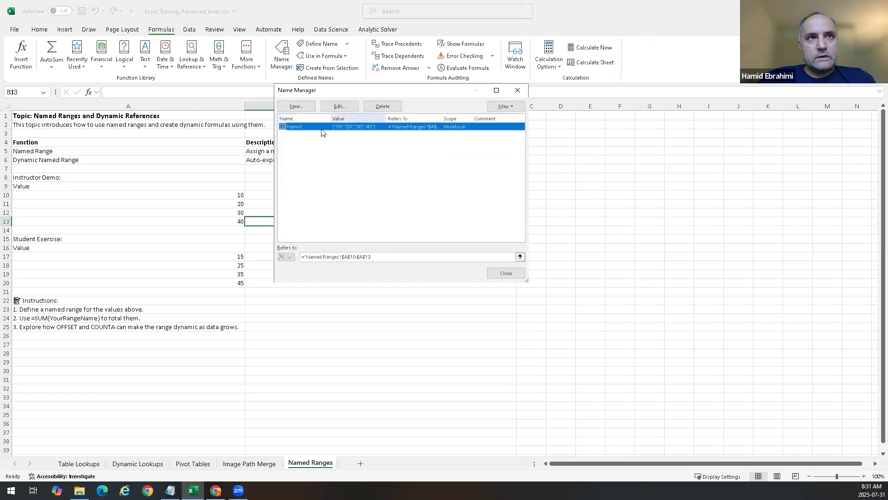
left_click(335, 108)
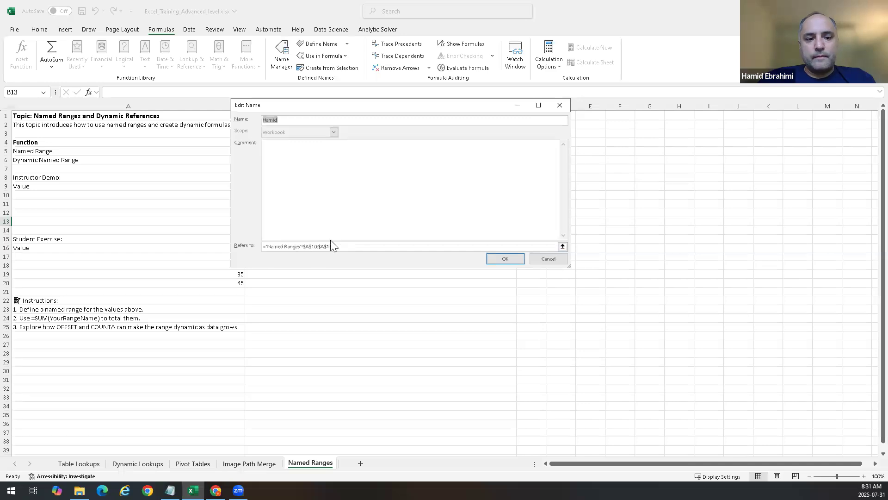
key("Escape")
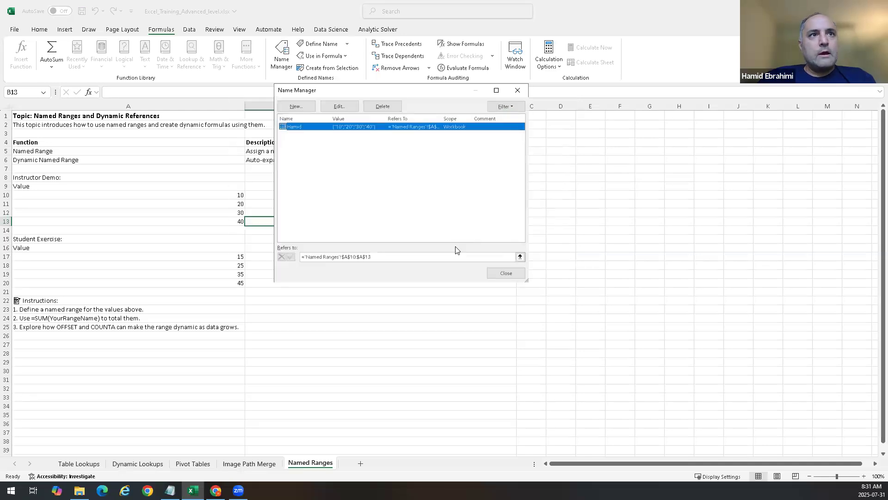
left_click(521, 273)
left_click(557, 202)
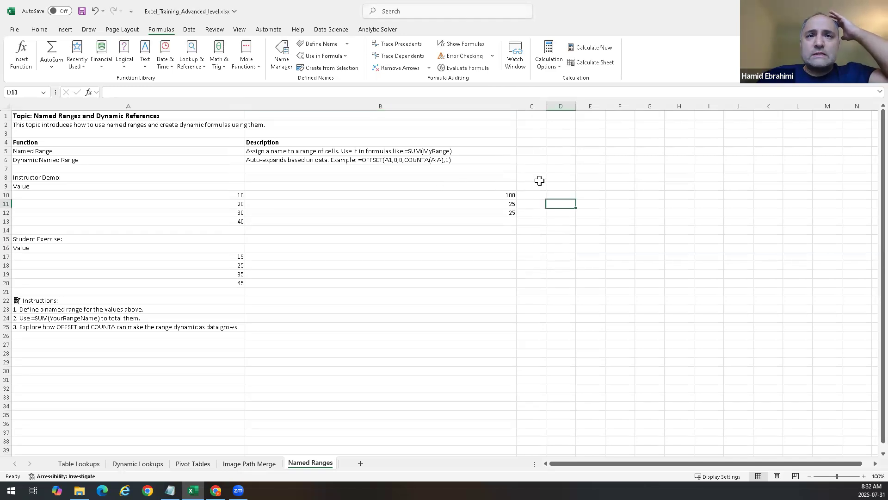
left_click(471, 249)
left_click(472, 265)
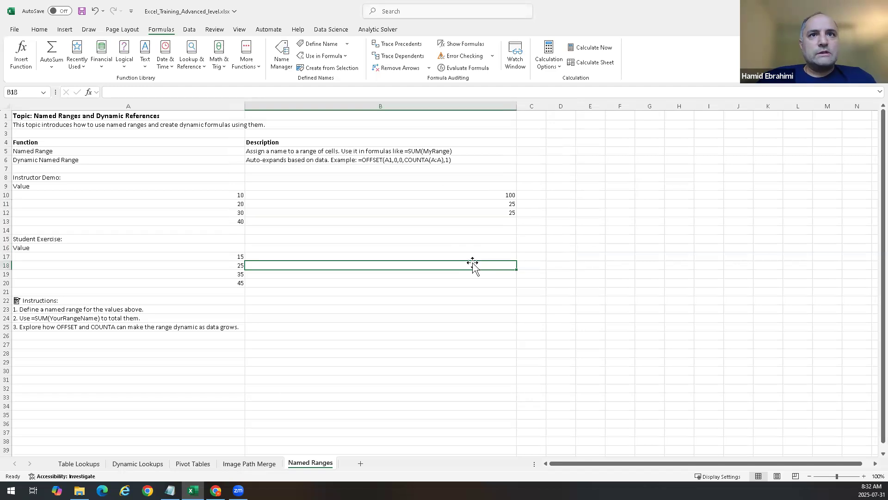
left_click(470, 258)
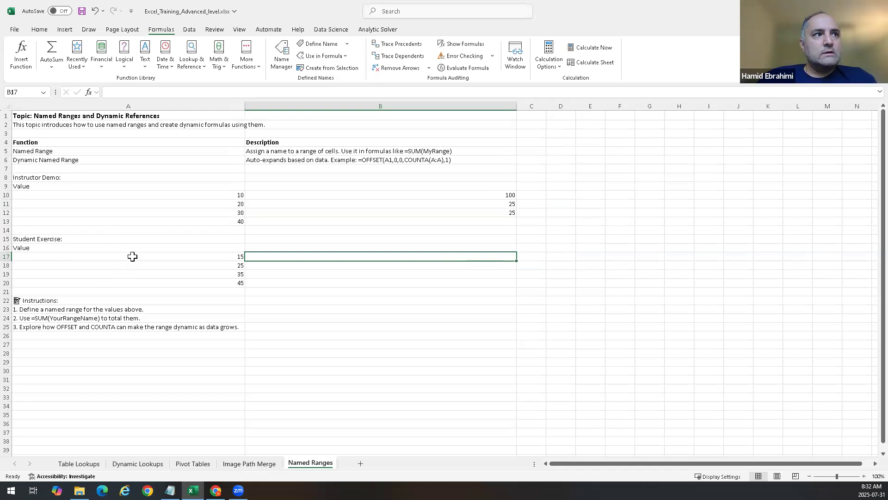
Step: Define a named range ValueList for the student exercise values A17:A20
left_click_drag(133, 256, 135, 283)
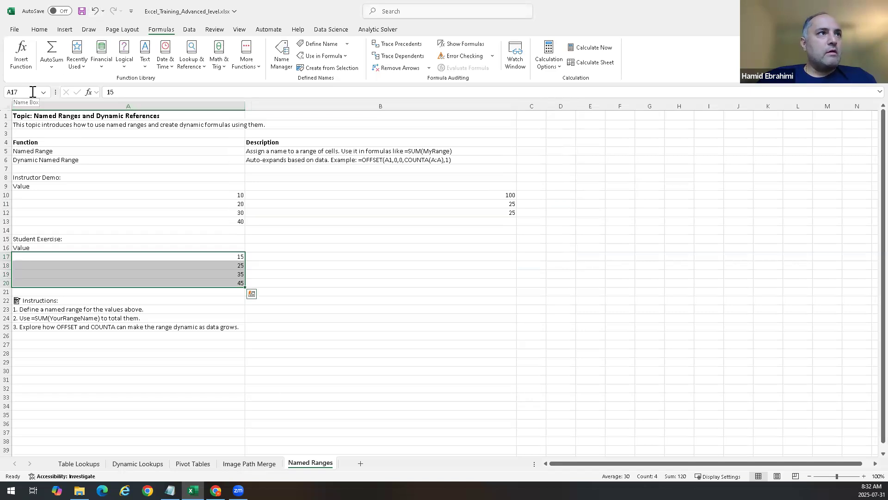
left_click(33, 93)
type("Valu")
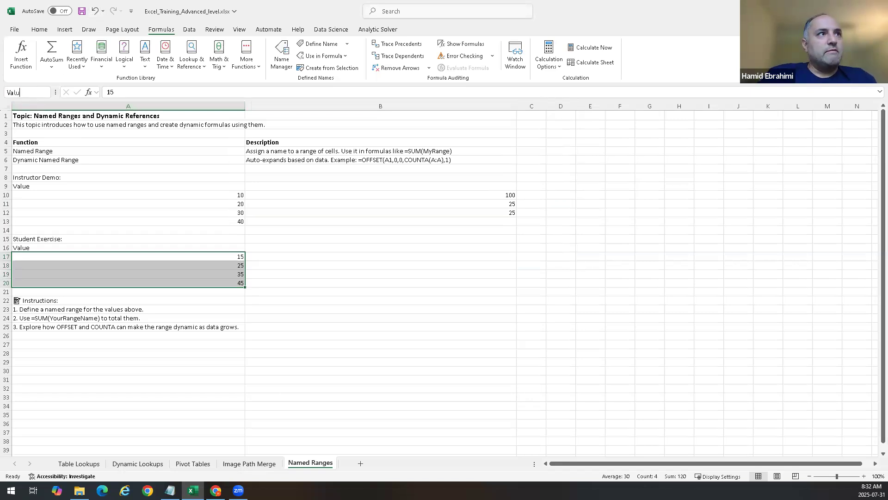
type("eList")
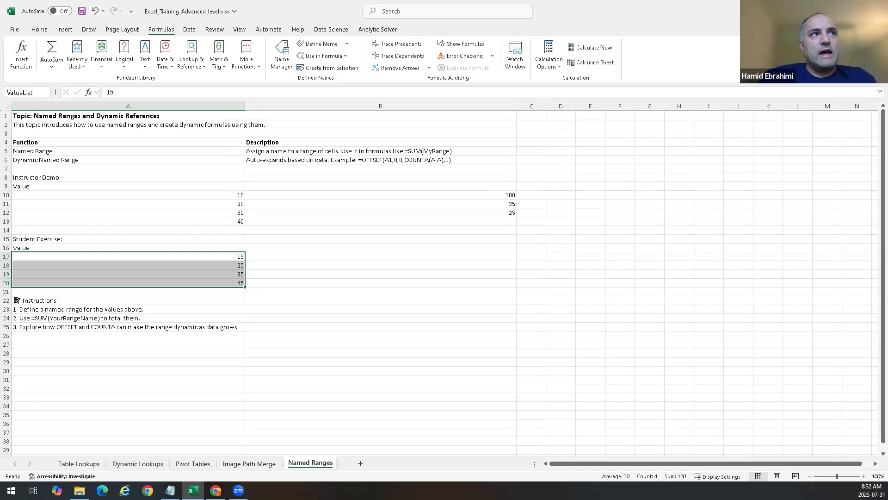
key("Return")
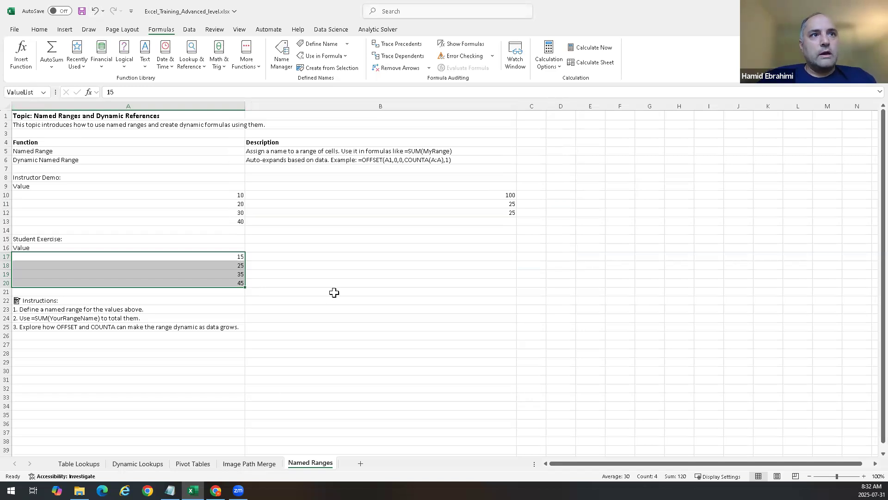
Step: Enter a SUM formula in B17 that totals the ValueList named range
double_click(368, 258)
type("=sum*V")
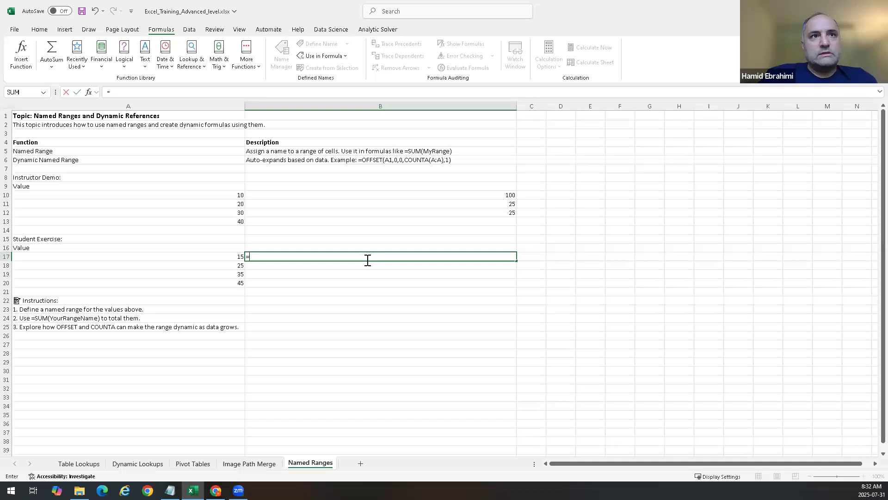
key("BackSpace")
key("BackSpace")
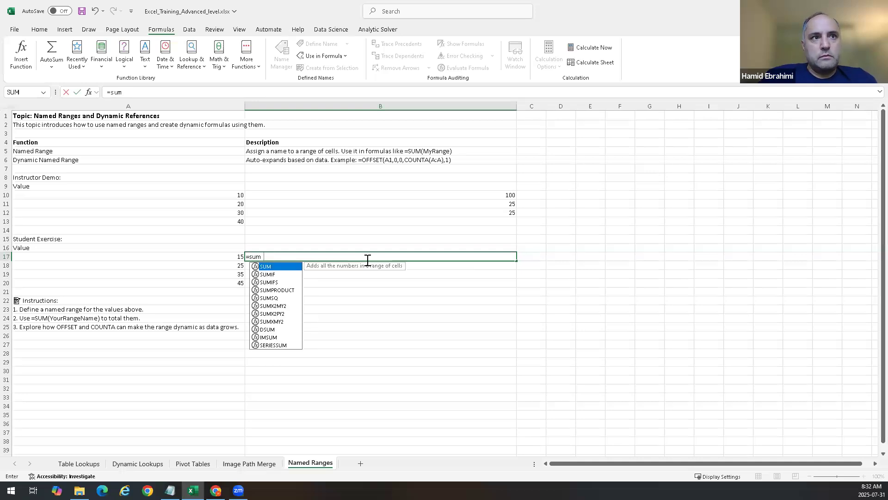
type("(Value")
key("BackSpace")
key("BackSpace")
key("BackSpace")
key("BackSpace")
key("BackSpace")
type("VALUE")
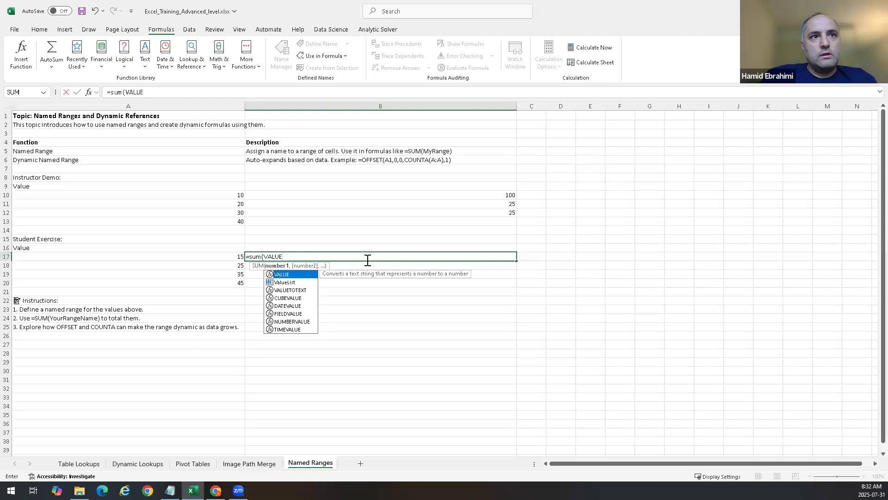
type("L")
key("Tab")
type(")")
key("Return")
Step: Enter an AVERAGE formula in B18 over the ValueList named range
type("=a")
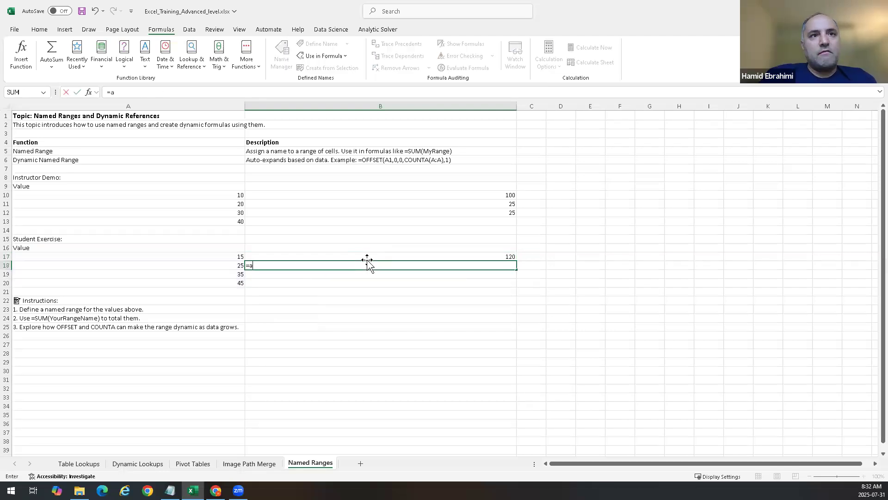
type("verage(")
key("Return")
key("Return")
key("Return")
key("Return")
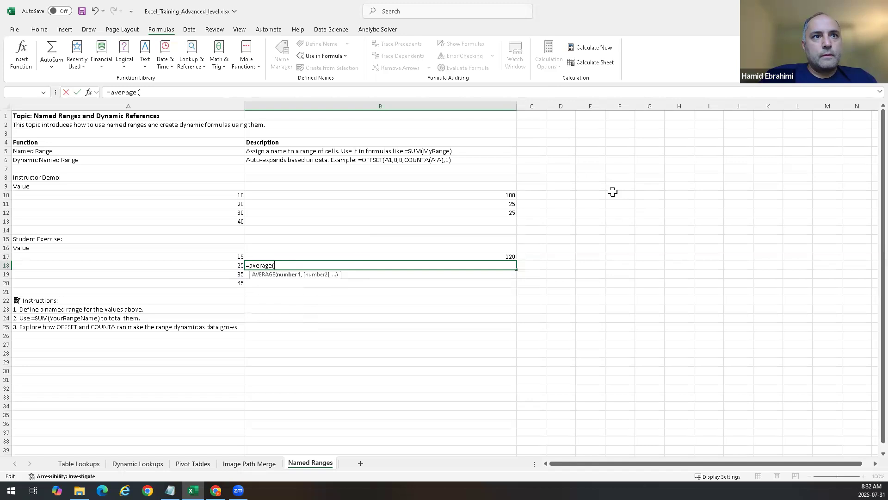
type("Value")
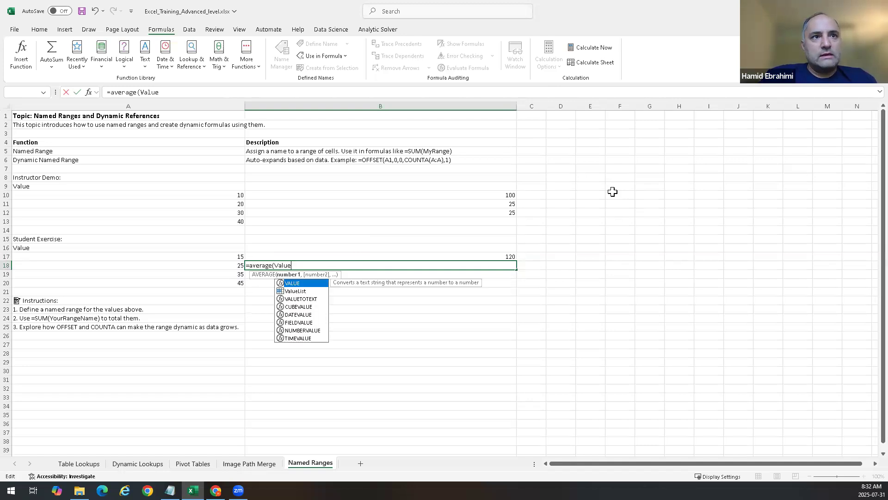
key("Return")
key("Up")
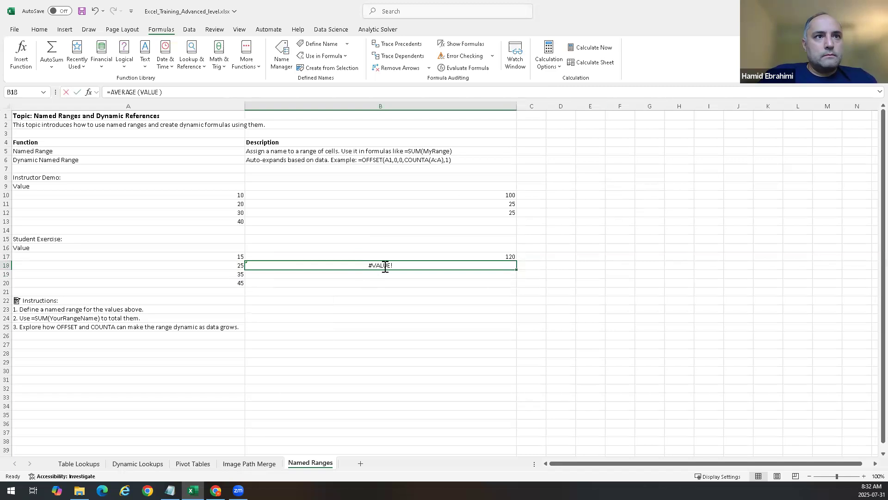
double_click(316, 264)
key("BackSpace")
key("BackSpace")
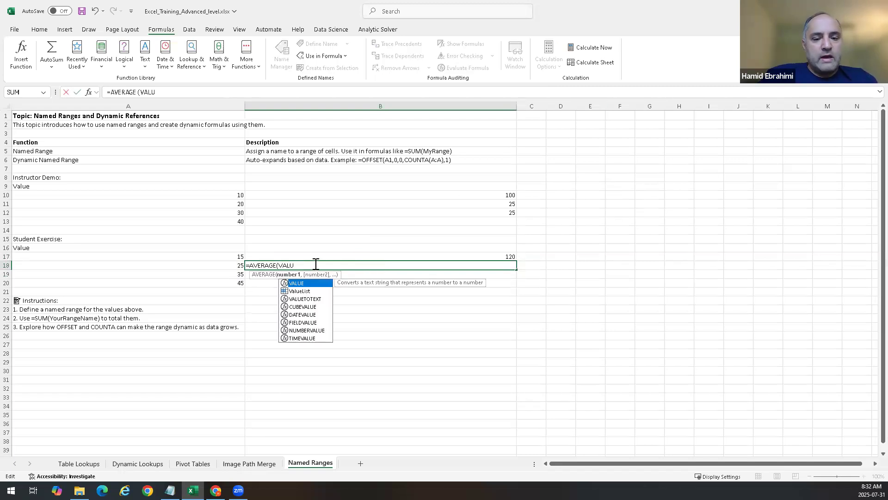
type("el")
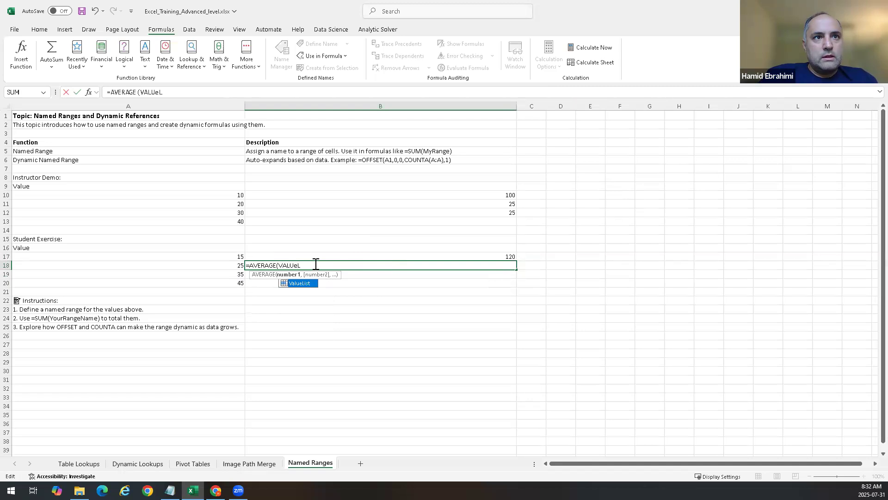
key("Tab")
key("Tab")
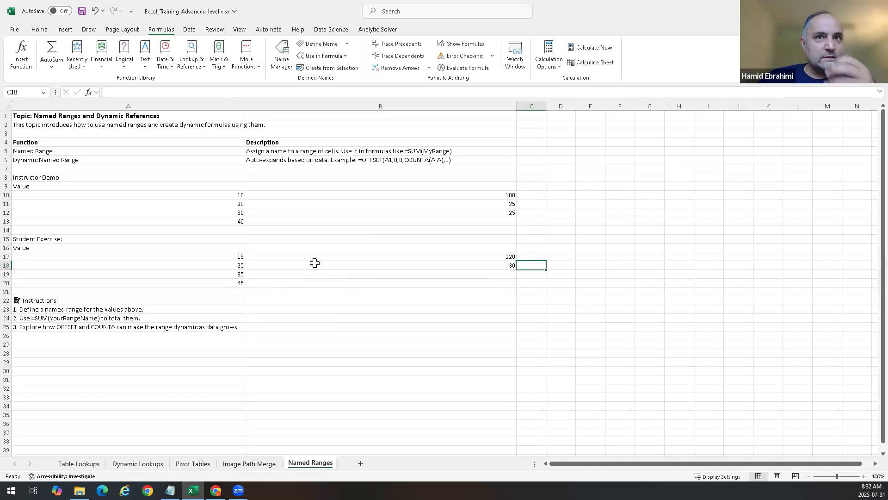
Step: Enter the dynamic formula =OFFSET(B10,0,0,3,1) in C6 to return three rows starting at B10
left_click(540, 168)
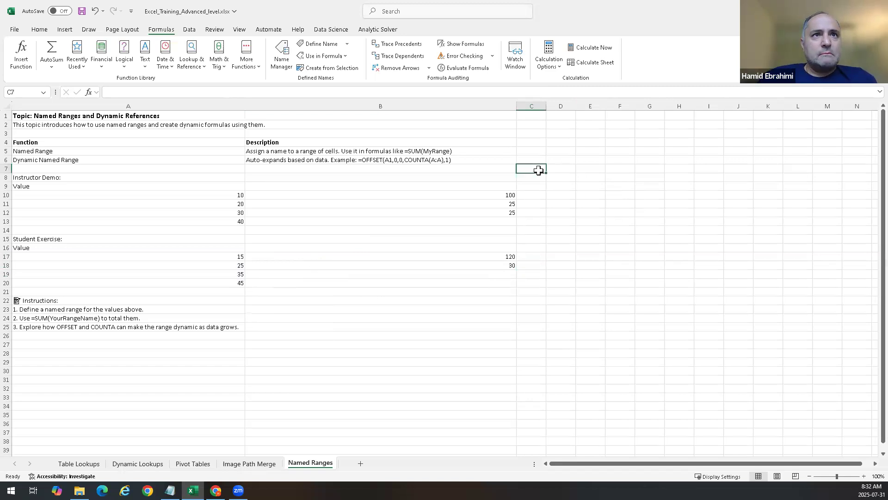
left_click(538, 162)
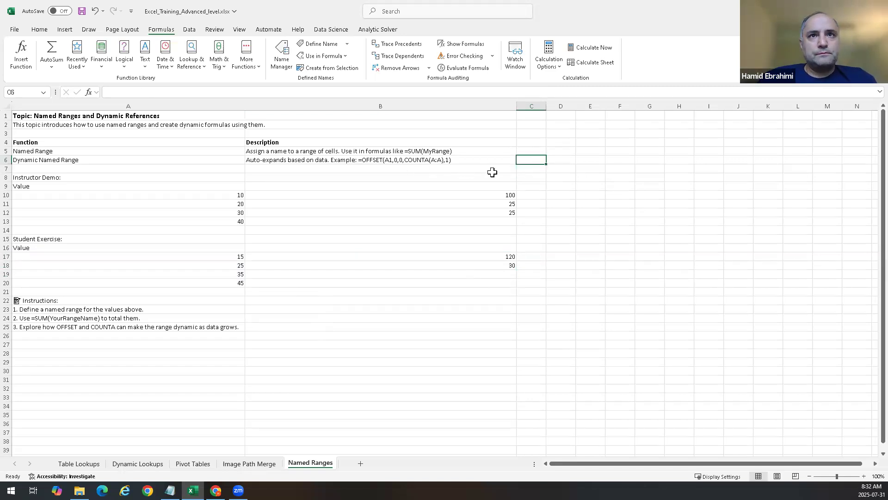
left_click(553, 158)
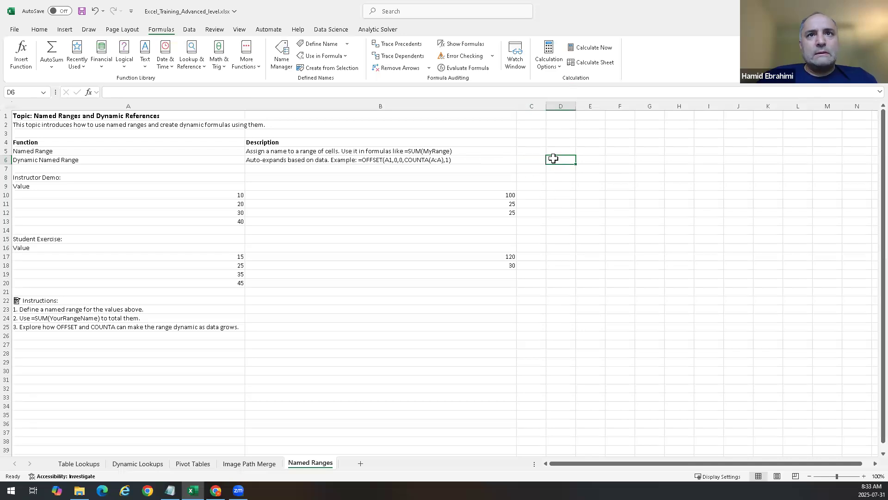
left_click(537, 159)
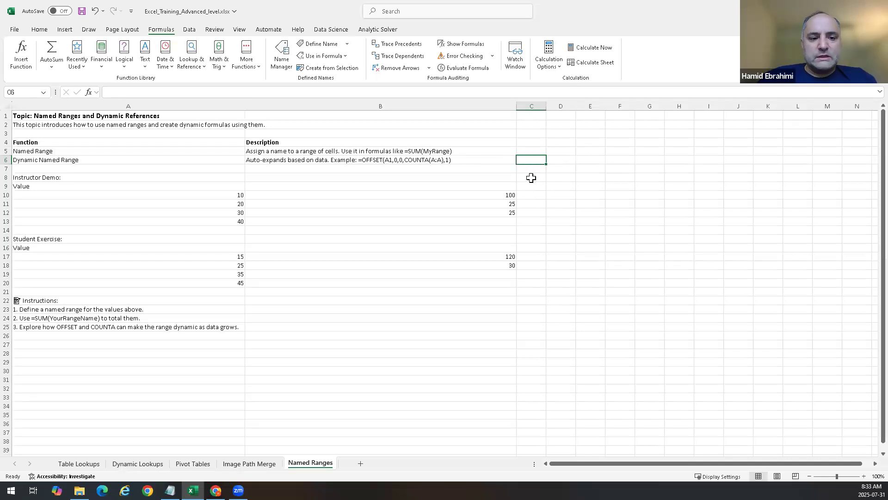
type("=")
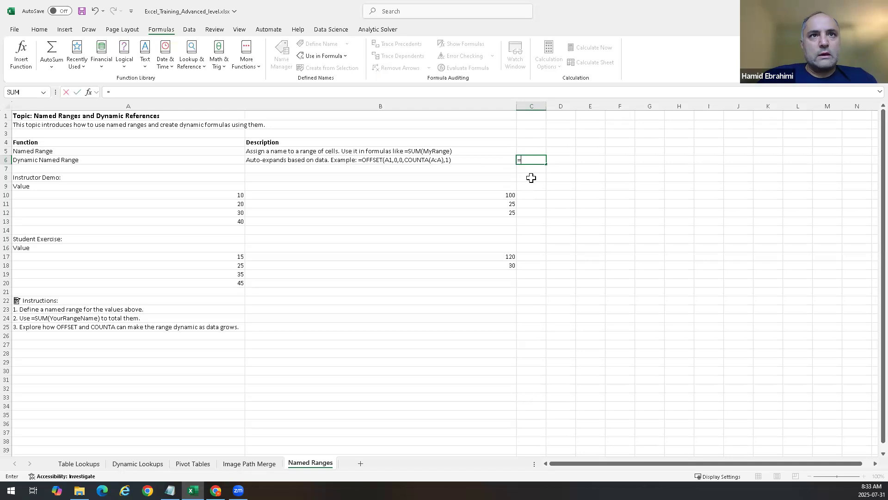
type("off")
key("Tab")
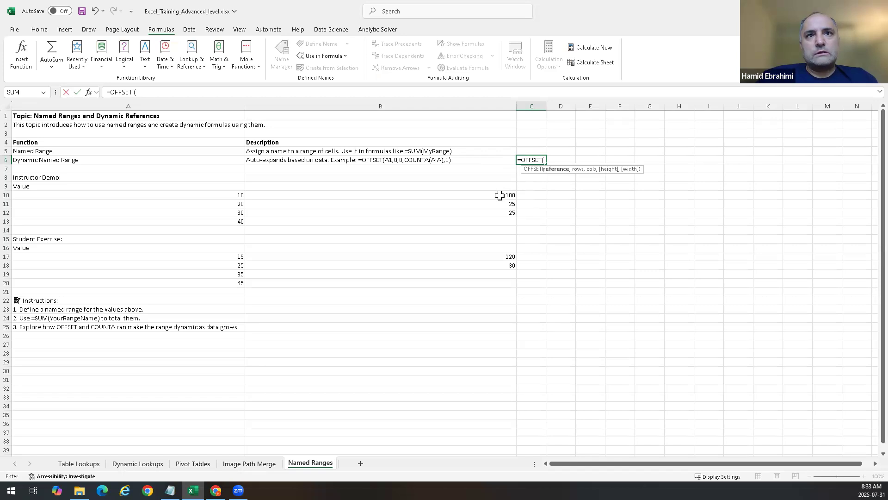
left_click(500, 195)
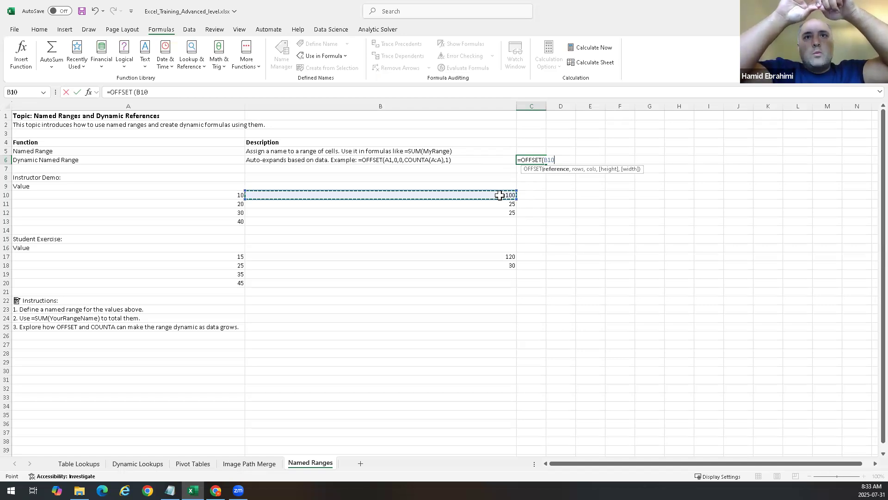
type(",")
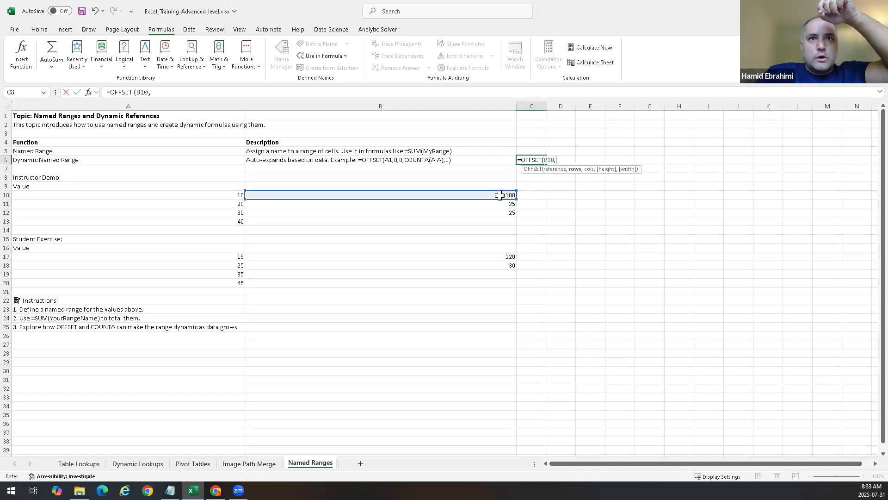
type("0,")
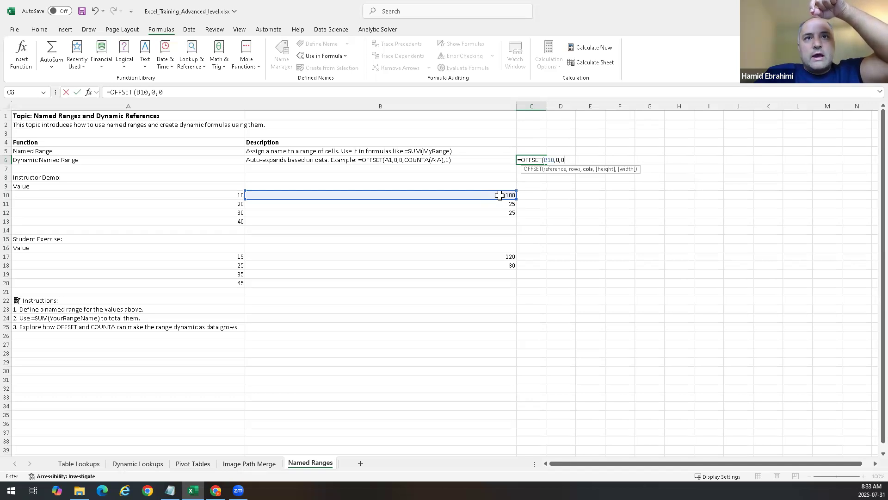
type("0,3,1")
key("Return")
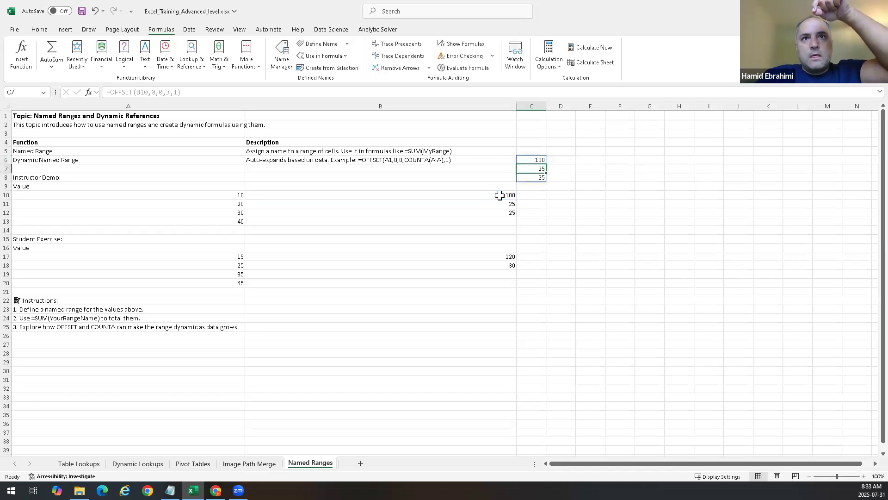
Step: Clear the OFFSET formula and its spilled results from C6:C8
key("Up")
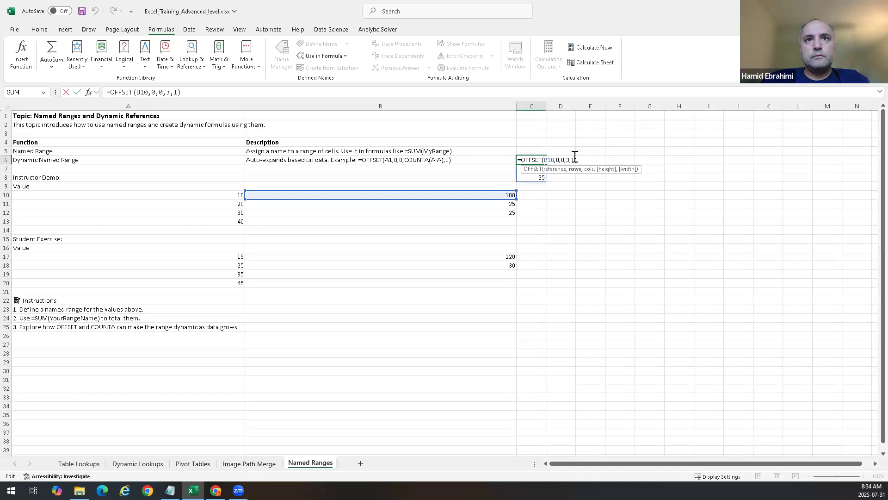
key("Escape")
left_click(553, 204)
left_click_drag(534, 154, 537, 180)
key("Delete")
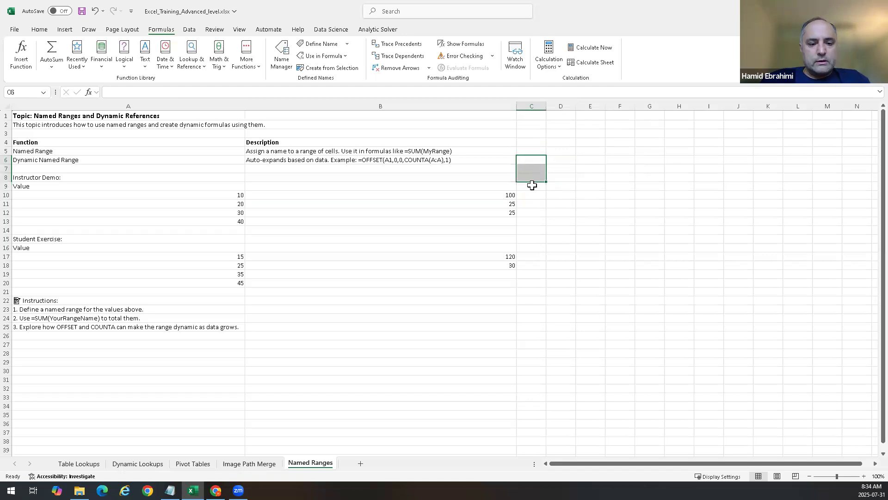
Step: Inspect the SUM formula in B10 that references the Hamid named range without changing it
left_click(580, 257)
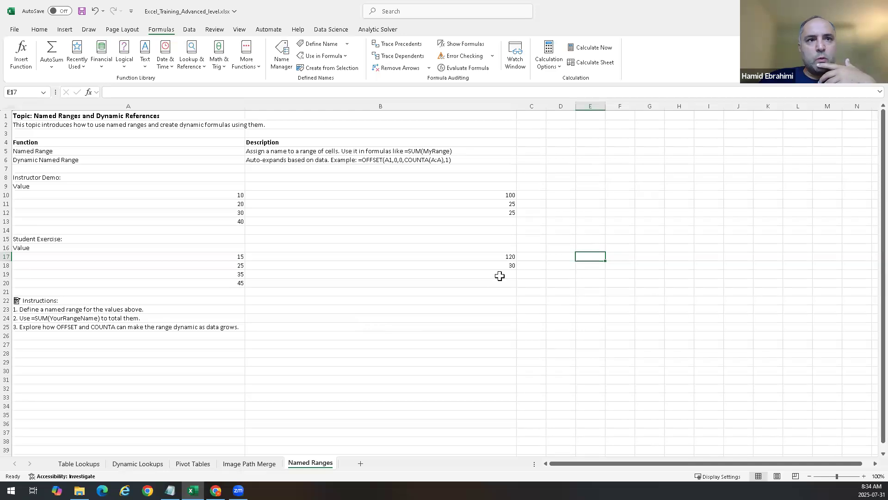
double_click(502, 194)
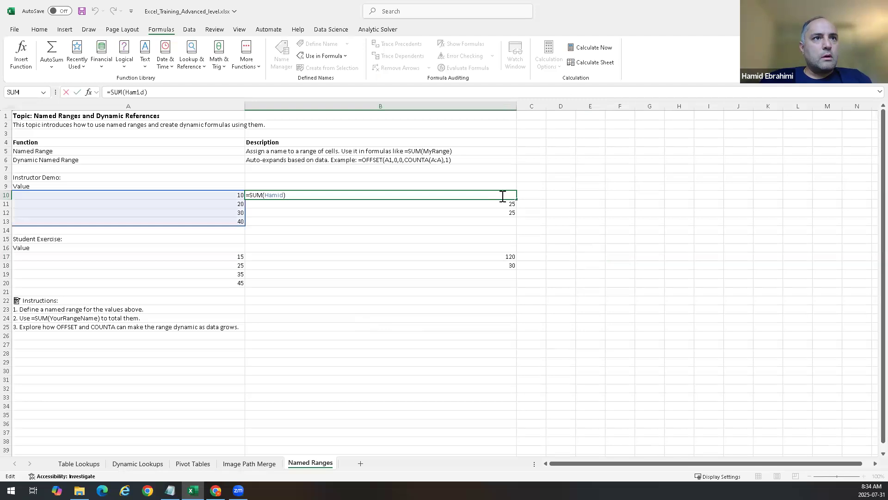
key("Escape")
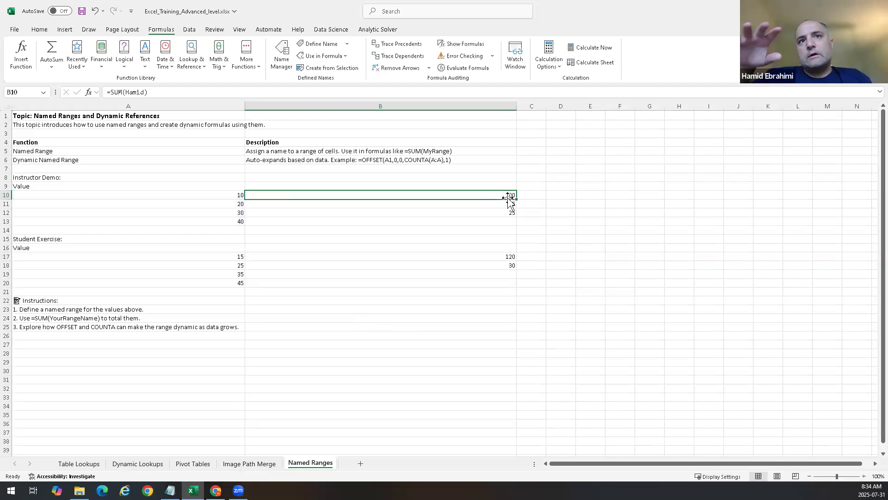